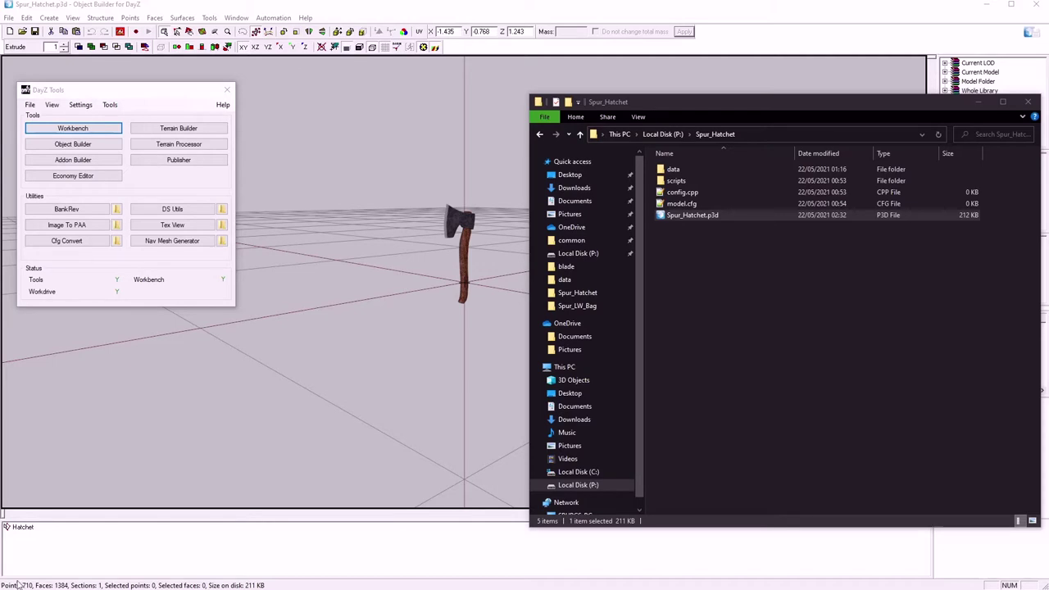
- Inspect the hatchet's Fire Geometry, View Geometry, Memory and Geometry LODs, then open the Spur_Hatchet data folder
left_click(799, 11)
left_click(958, 280)
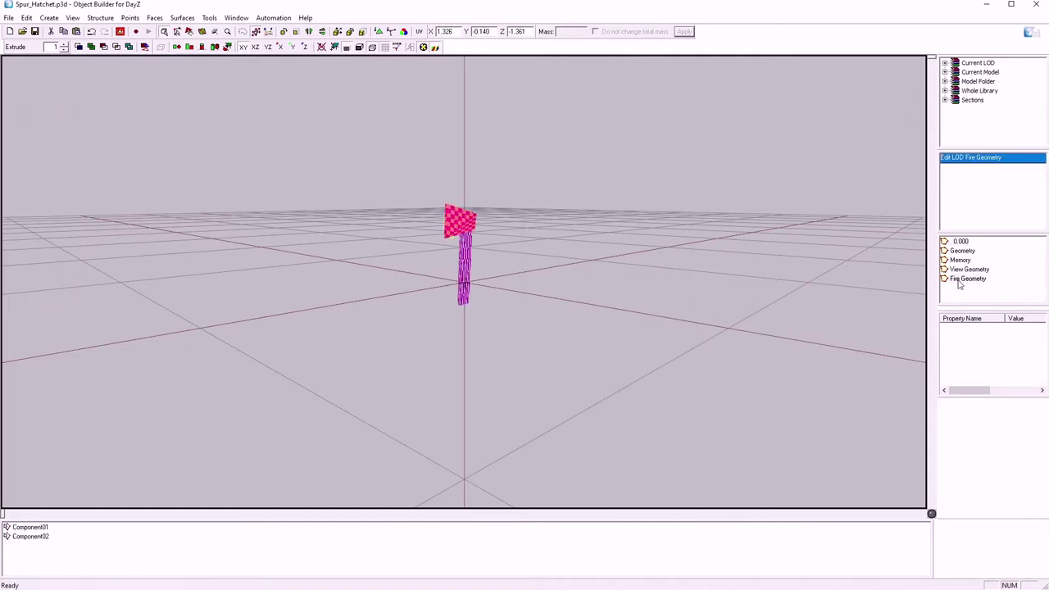
left_click(966, 271)
left_click(963, 261)
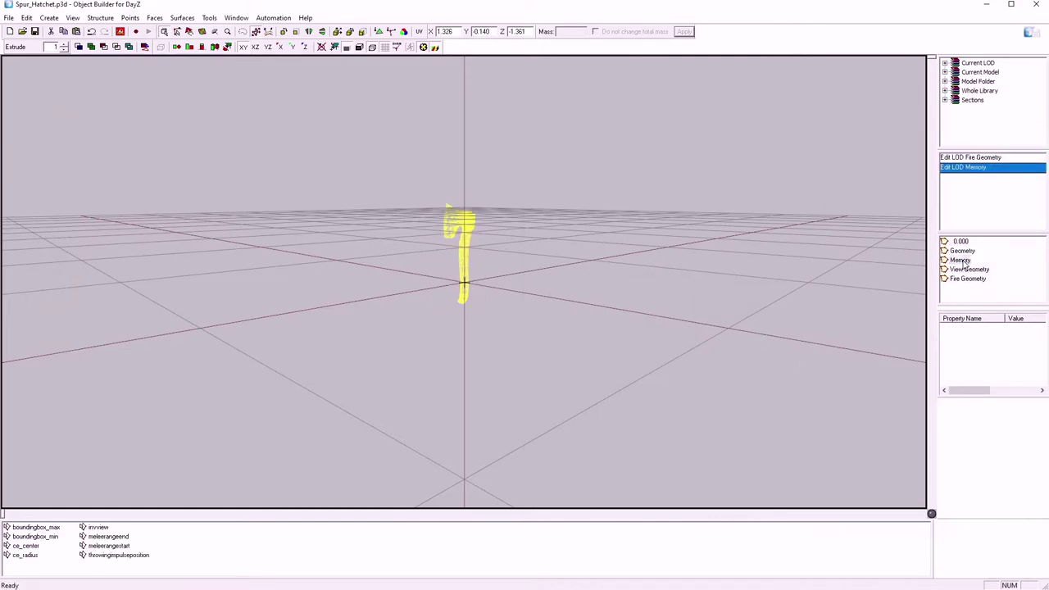
left_click(964, 251)
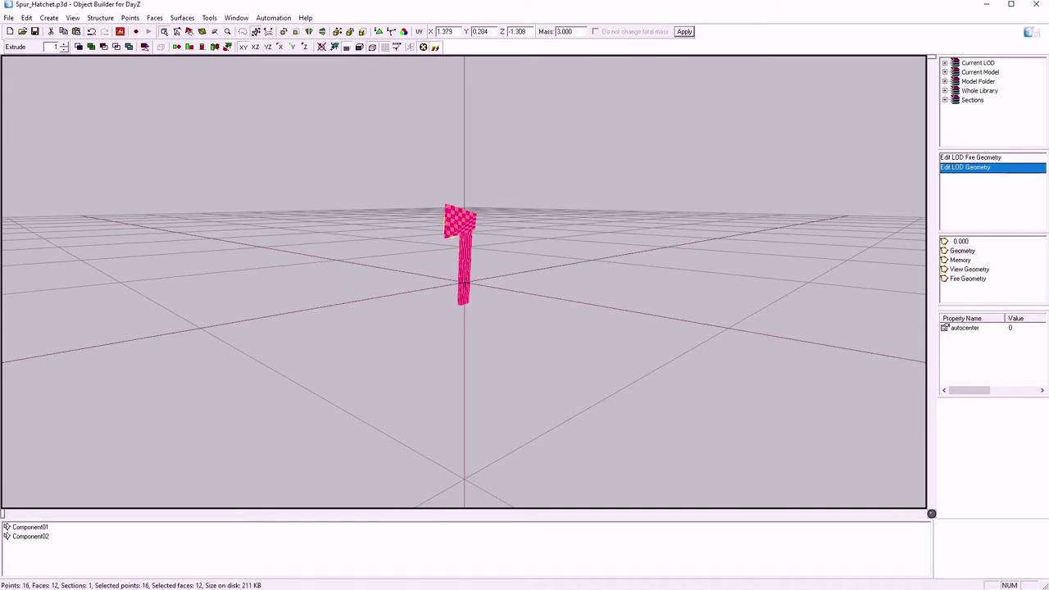
key("alt+Tab")
double_click(732, 169)
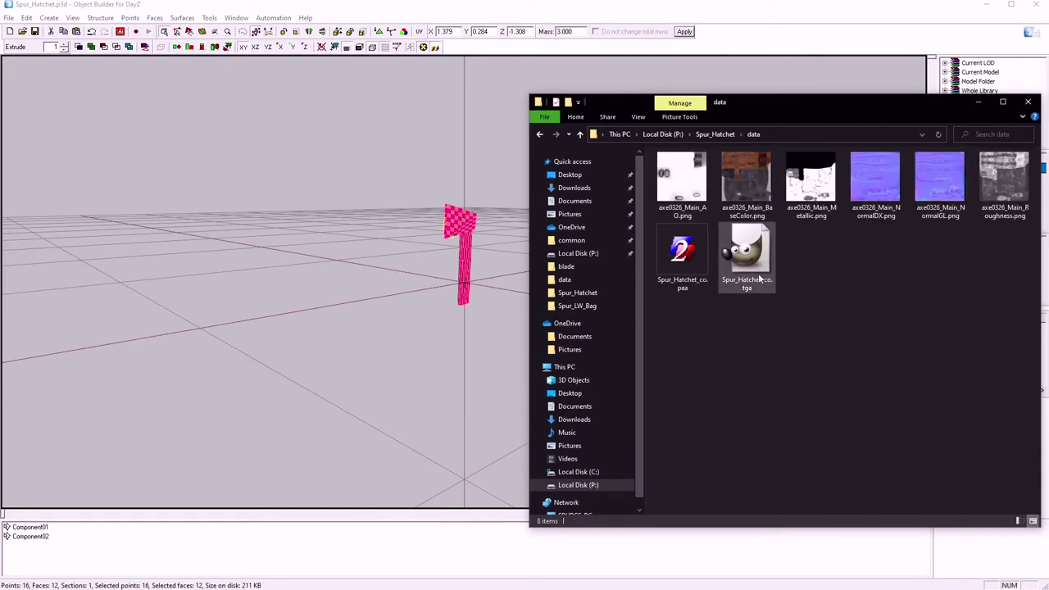
- Browse to the game's P:\DZ\weapons\melee\blade\data folder
left_click(574, 485)
double_click(670, 261)
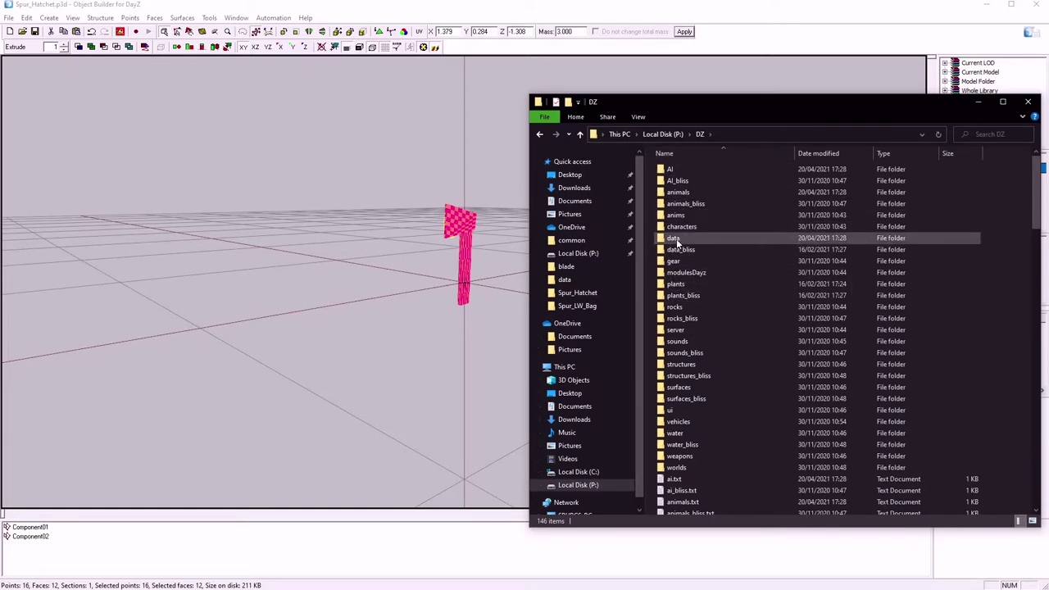
double_click(672, 459)
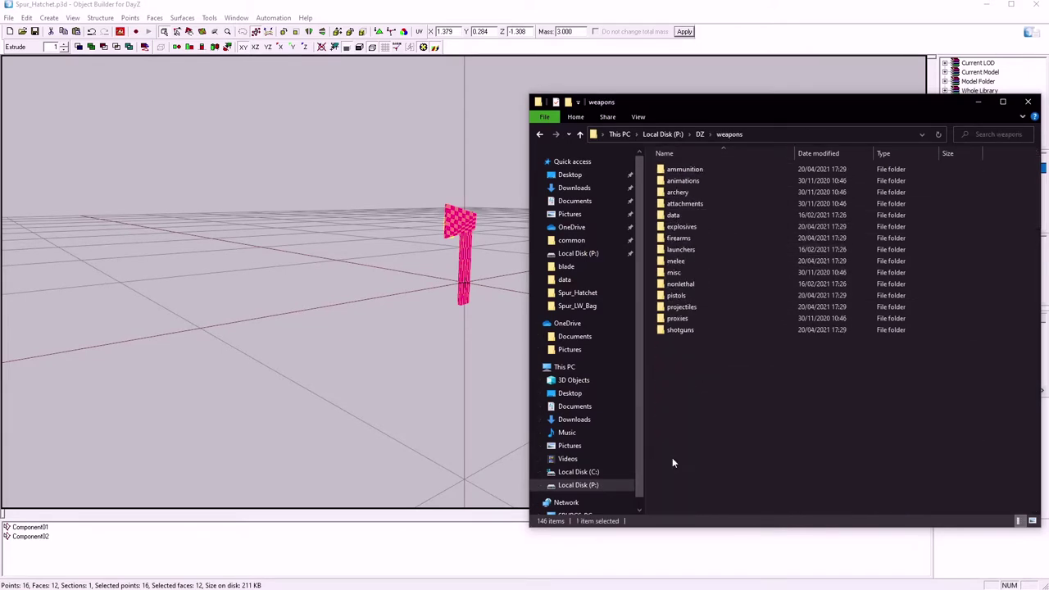
double_click(687, 259)
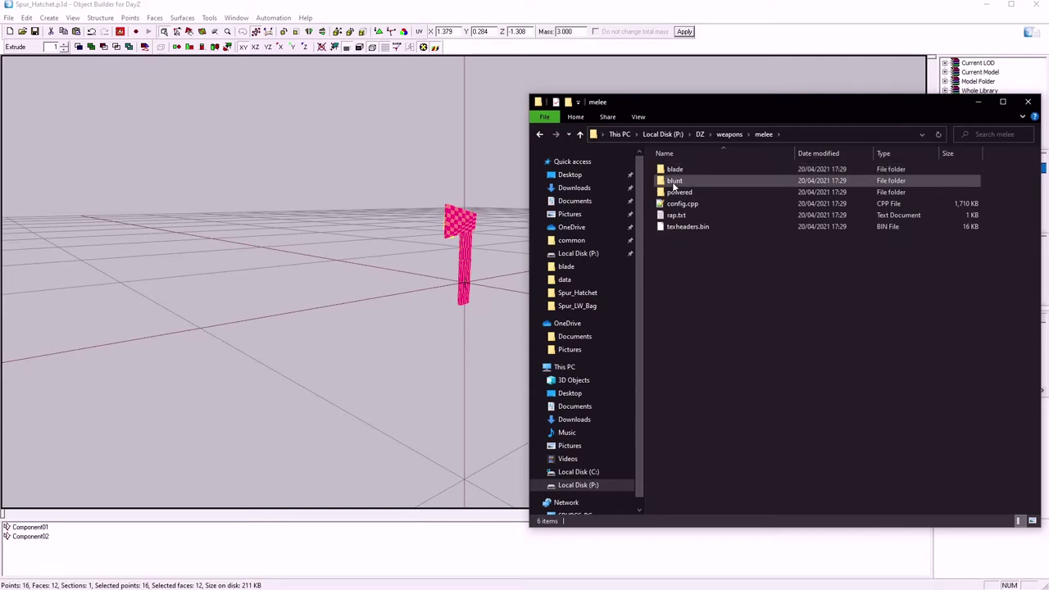
double_click(676, 169)
double_click(674, 169)
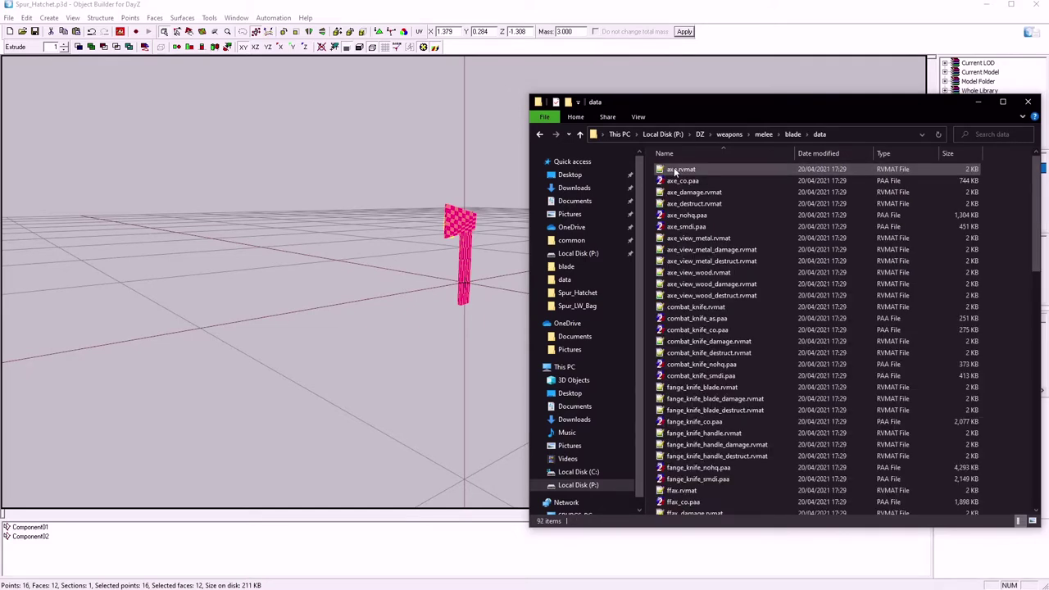
scroll(725, 364, "down", 3)
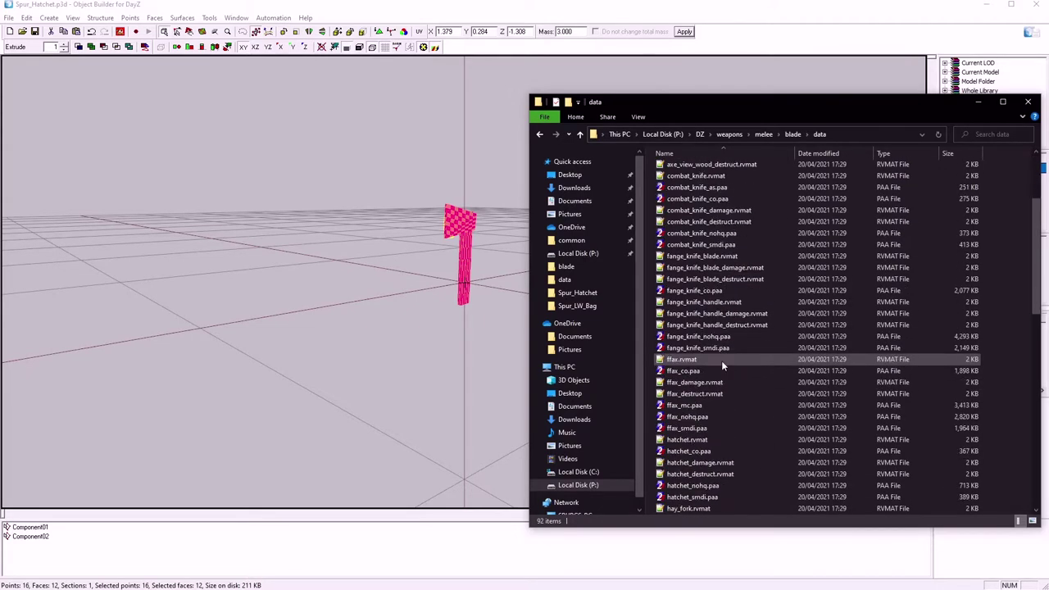
scroll(737, 401, "down", 2)
scroll(736, 397, "down", 1)
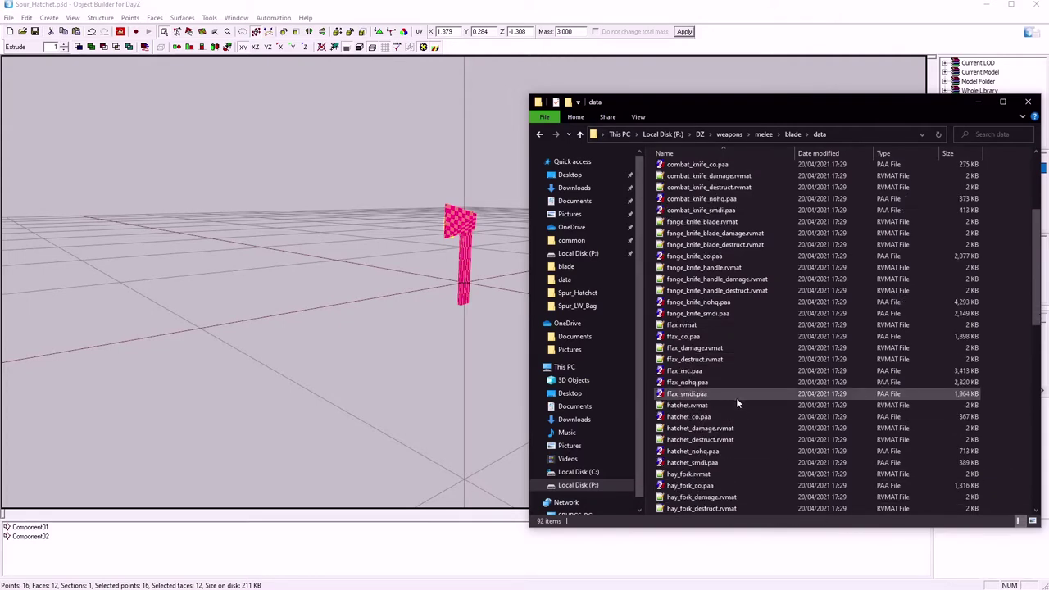
- Copy hatchet.rvmat, hatchet_damage.rvmat and hatchet_destruct.rvmat into Spur_Hatchet's data folder
left_click(691, 406)
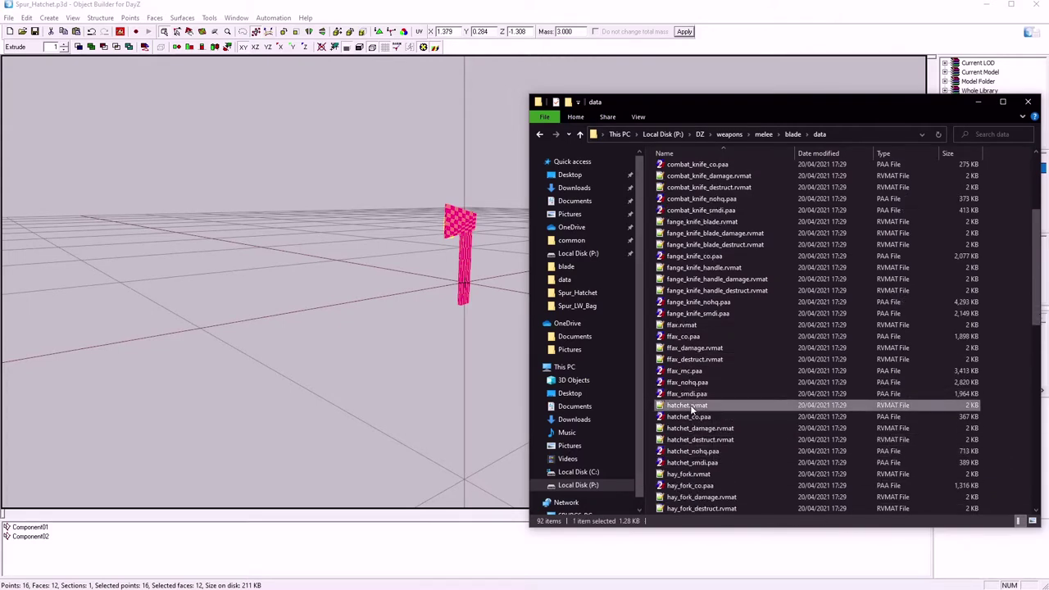
left_click(697, 428, "ctrl")
left_click(693, 439, "ctrl")
right_click(691, 438)
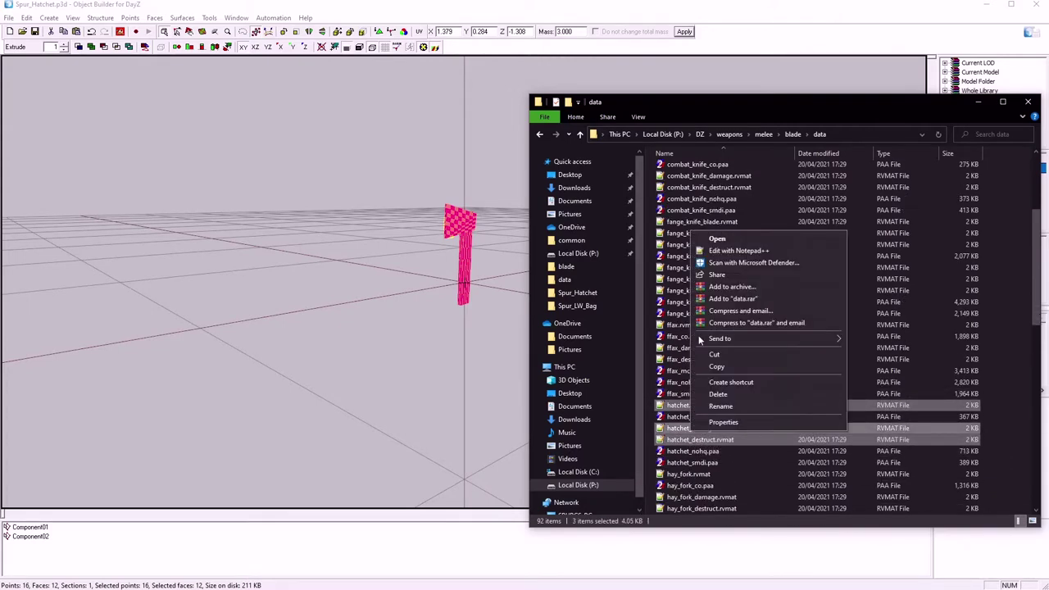
left_click(720, 365)
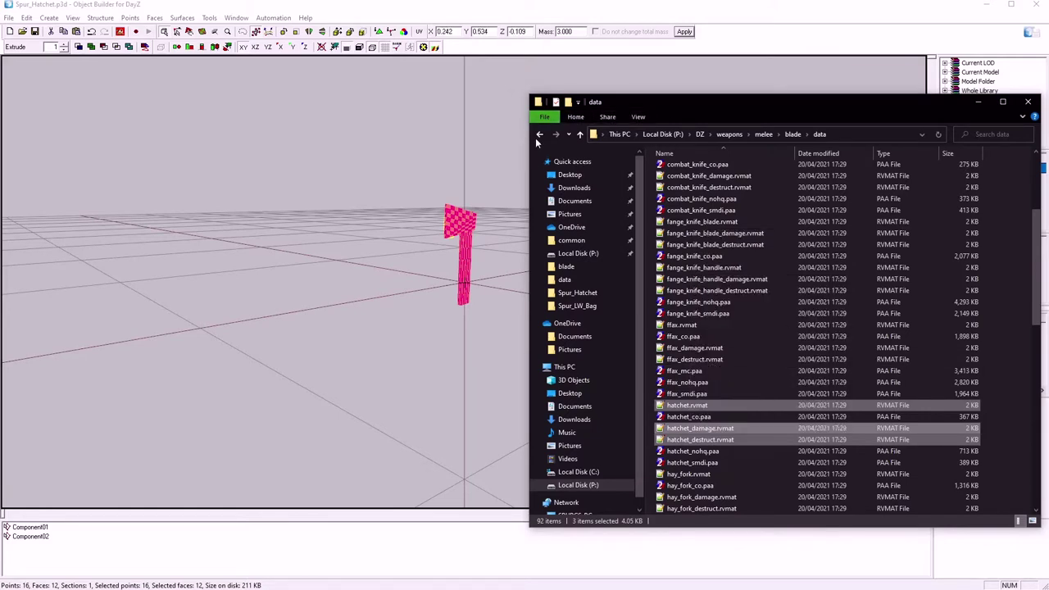
left_click(578, 294)
right_click(672, 168)
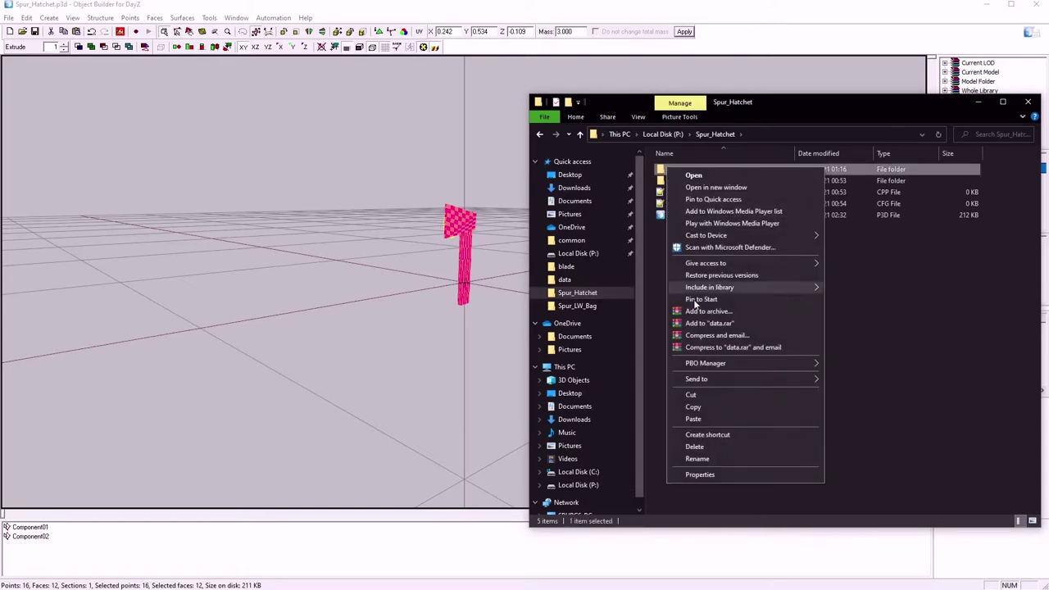
left_click(693, 419)
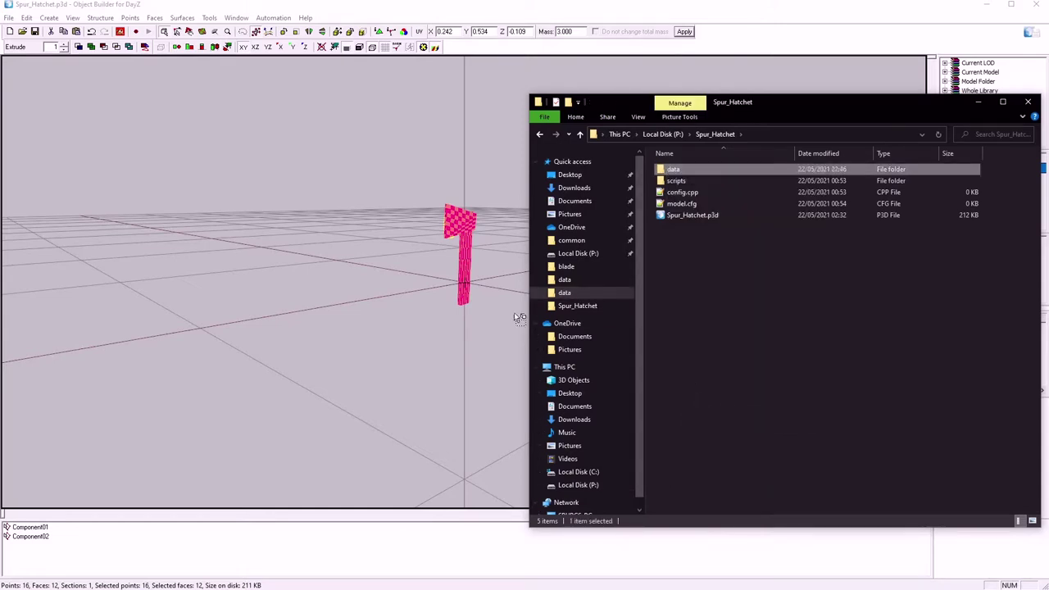
- Return to the blade data folder and bring up actions for hatchet_co.paa
left_click(541, 133)
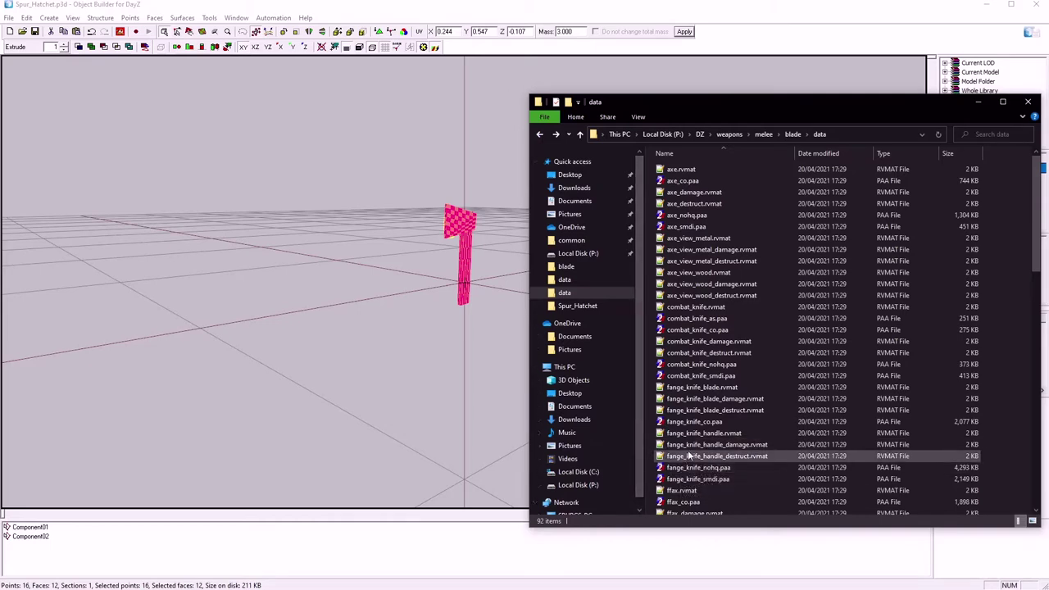
scroll(676, 369, "down", 9)
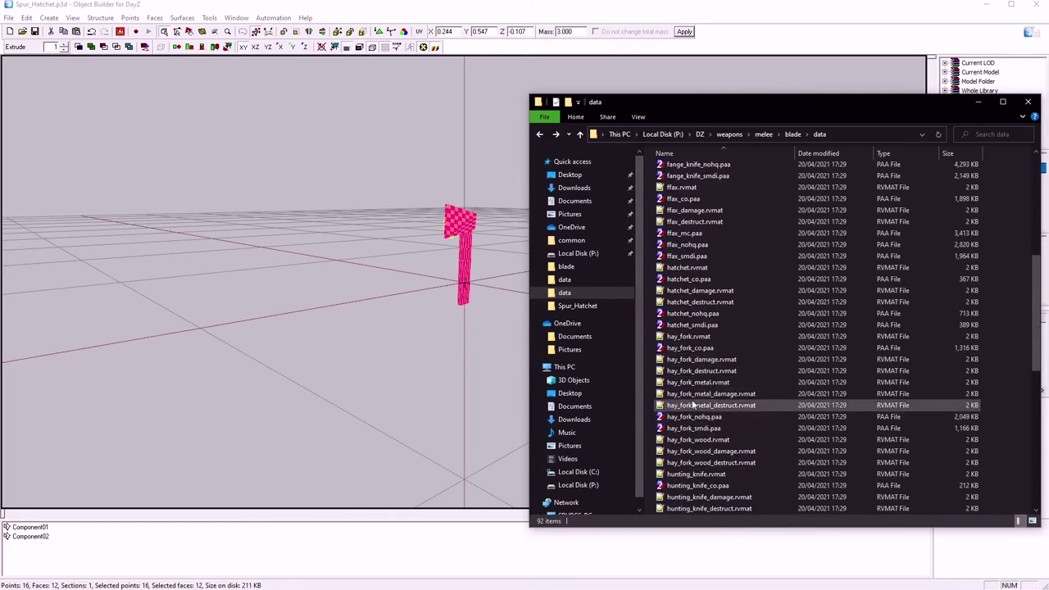
left_click(687, 280)
right_click(686, 282)
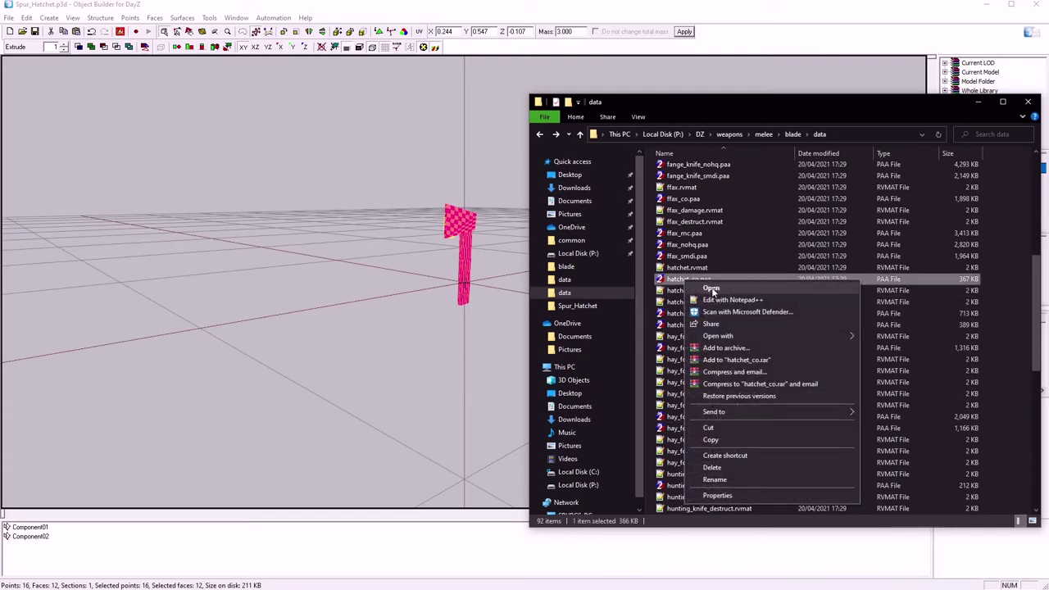
- View the vanilla hatchet_co.paa colour texture in TexView 2
mouse_move(742, 339)
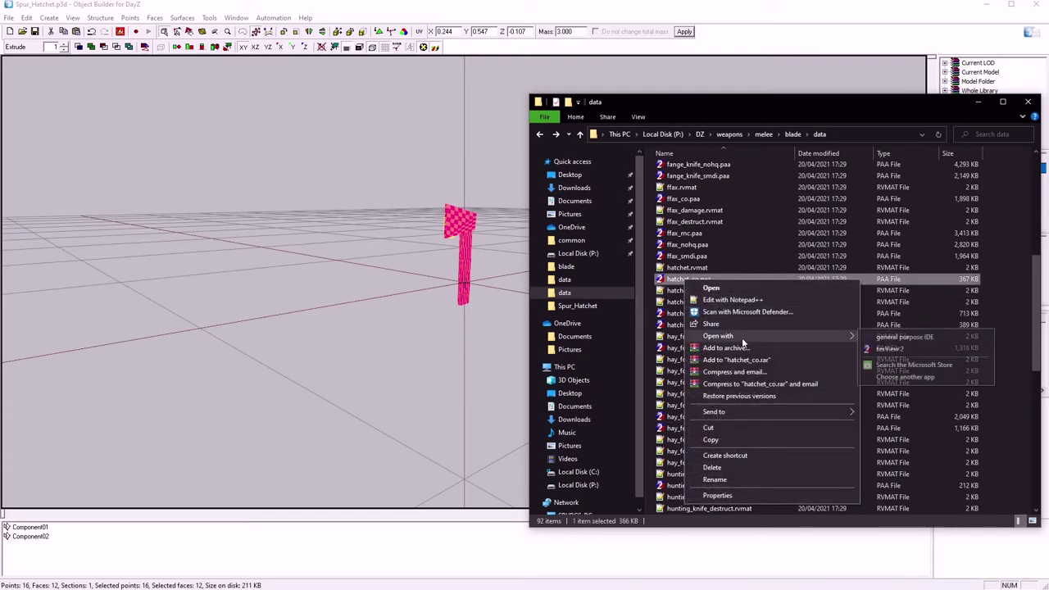
left_click(889, 350)
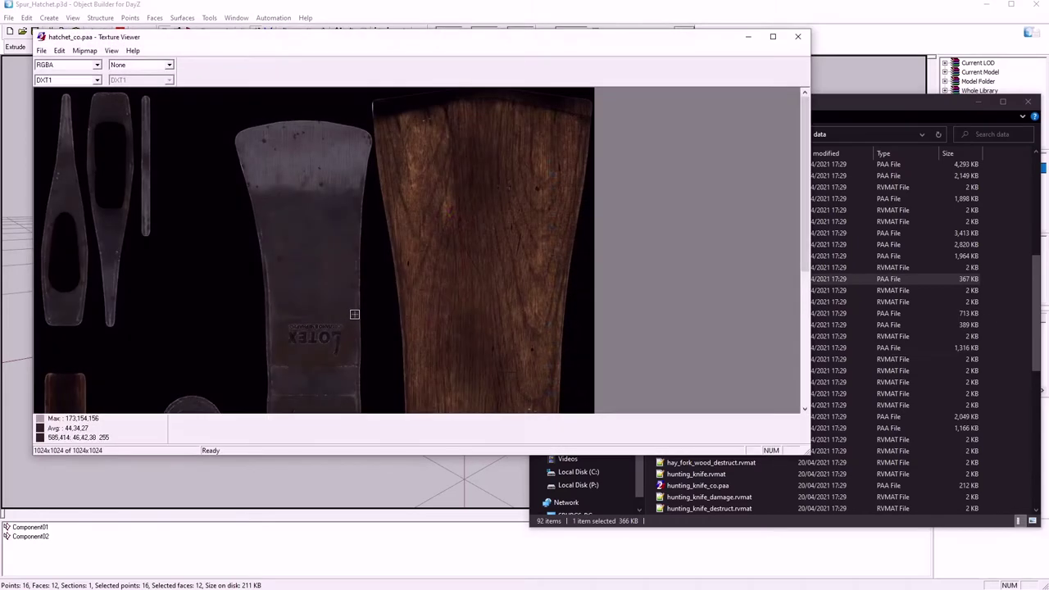
scroll(356, 314, "up", 3)
scroll(355, 314, "down", 4)
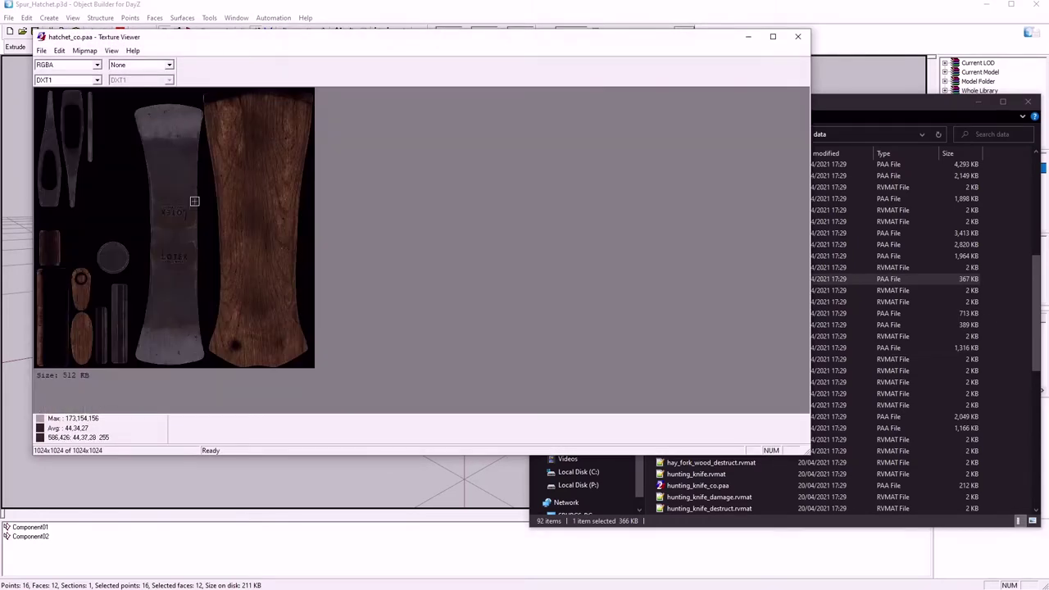
- Load hatchet_nohq.paa, then hatchet_smdi.paa, then hatchet_nohq.paa again into the viewer
left_click(866, 104)
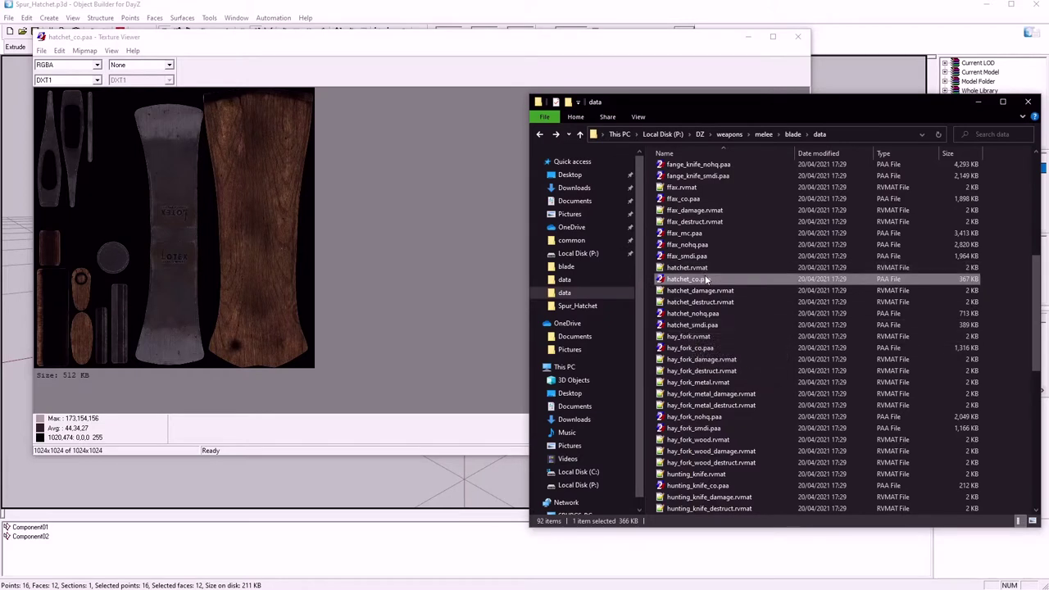
mouse_move(693, 313)
left_mouse_down()
mouse_move(503, 304)
mouse_move(246, 246)
left_mouse_up()
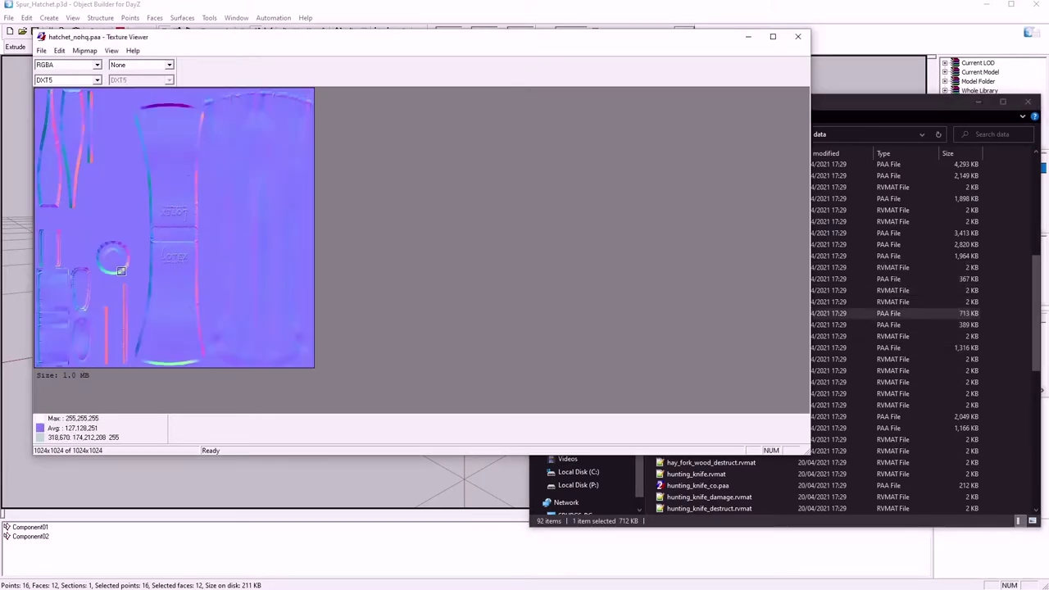
scroll(122, 272, "down", 1)
scroll(221, 269, "up", 2)
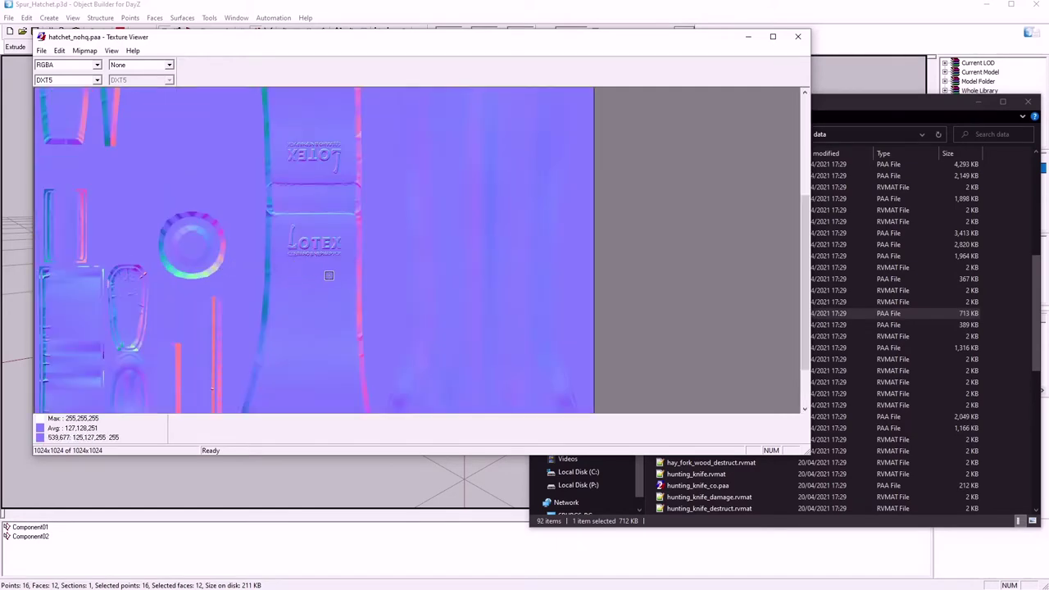
scroll(163, 278, "down", 2)
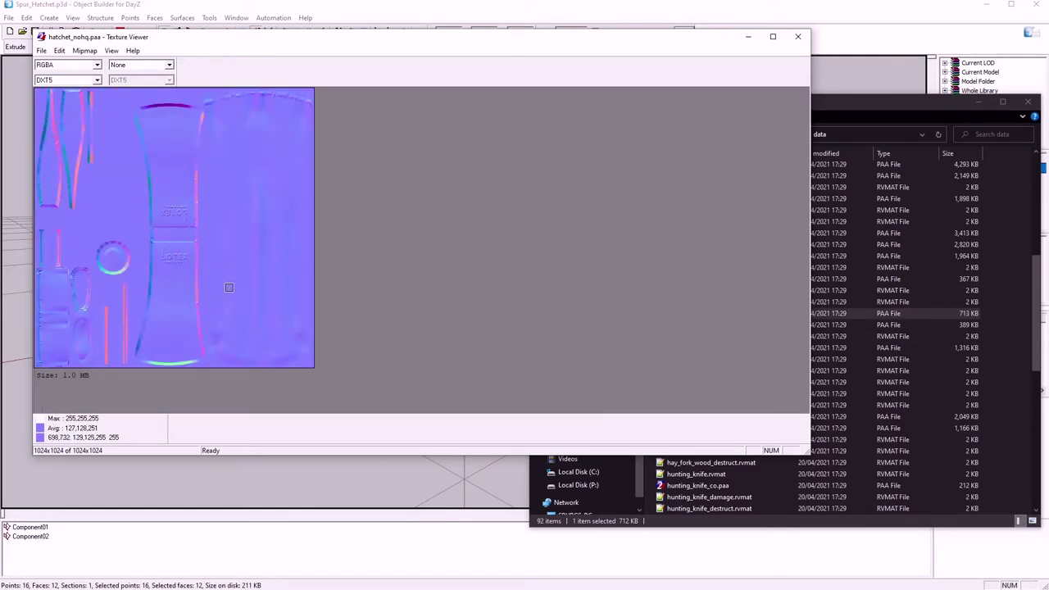
left_click(886, 109)
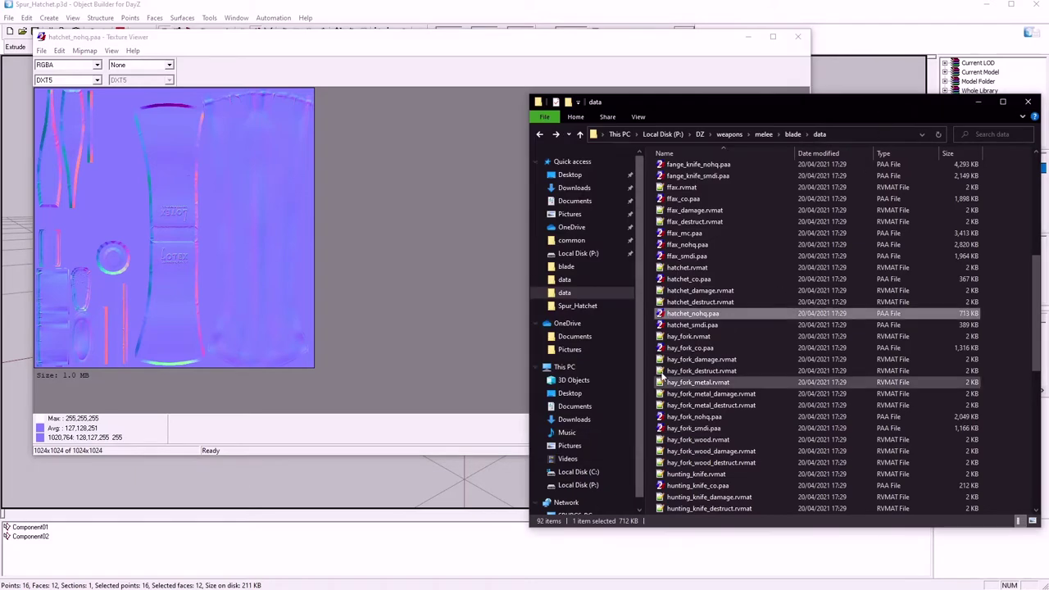
left_click(695, 327)
left_click_drag(251, 264, 252, 265)
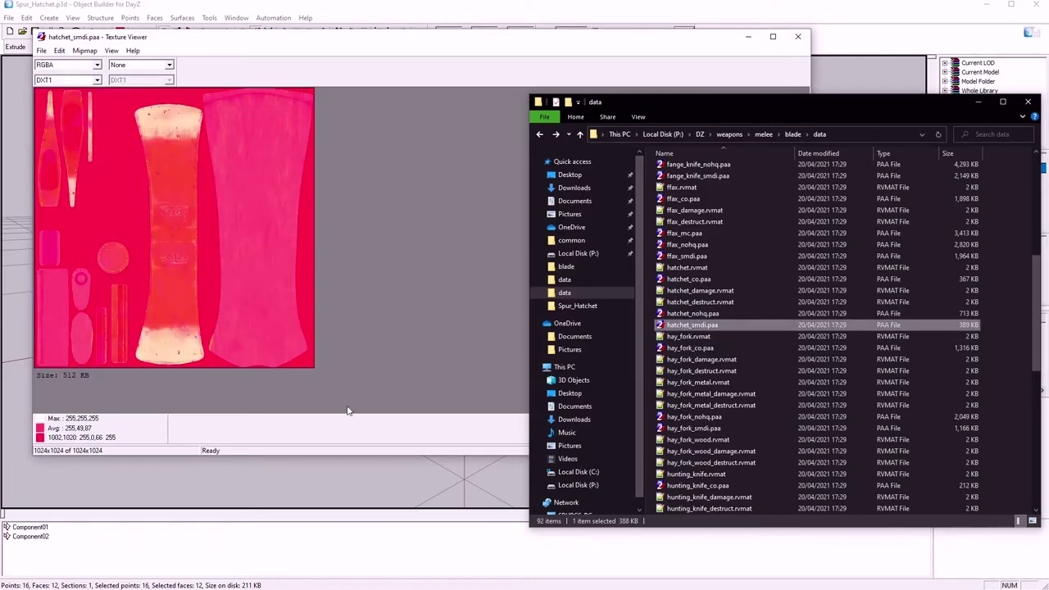
left_click(698, 315)
left_click_drag(208, 263, 209, 263)
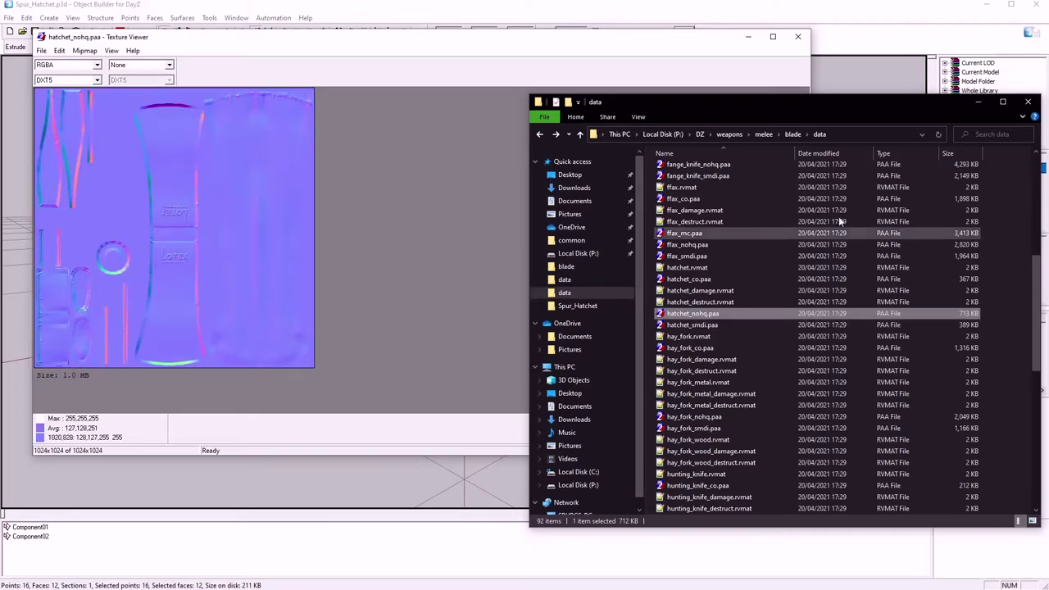
- Open the Spur_Hatchet data folder in a separate Explorer window
right_click(577, 307)
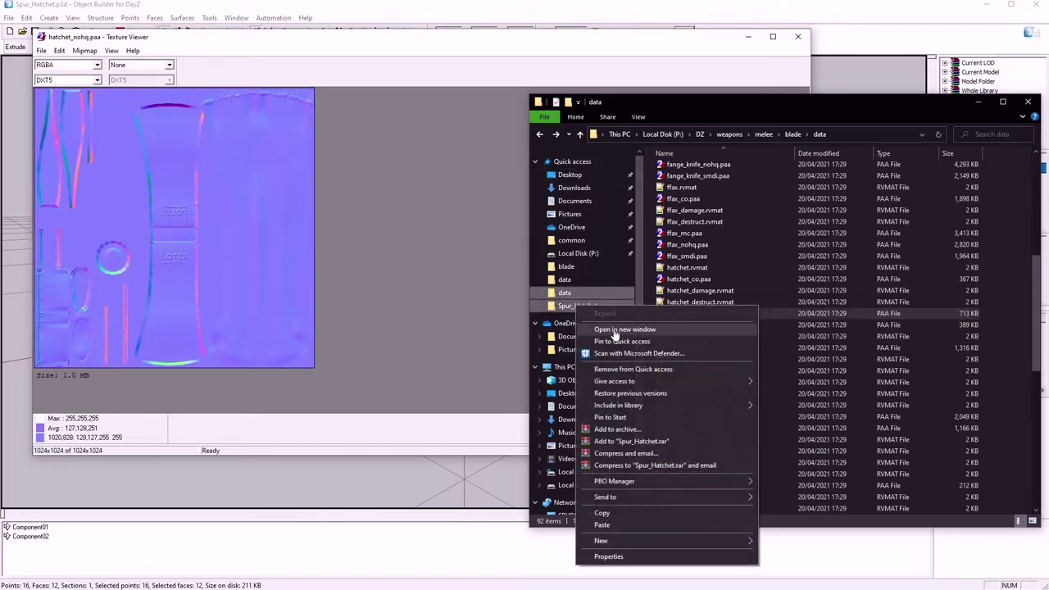
left_click(472, 178)
left_click_drag(777, 118, 702, 131)
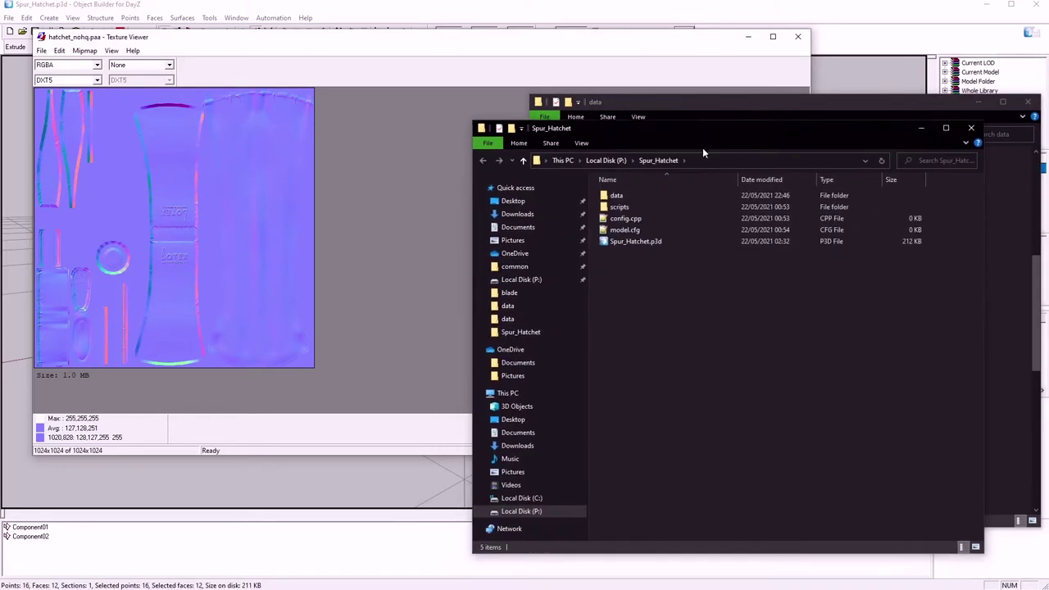
double_click(617, 197)
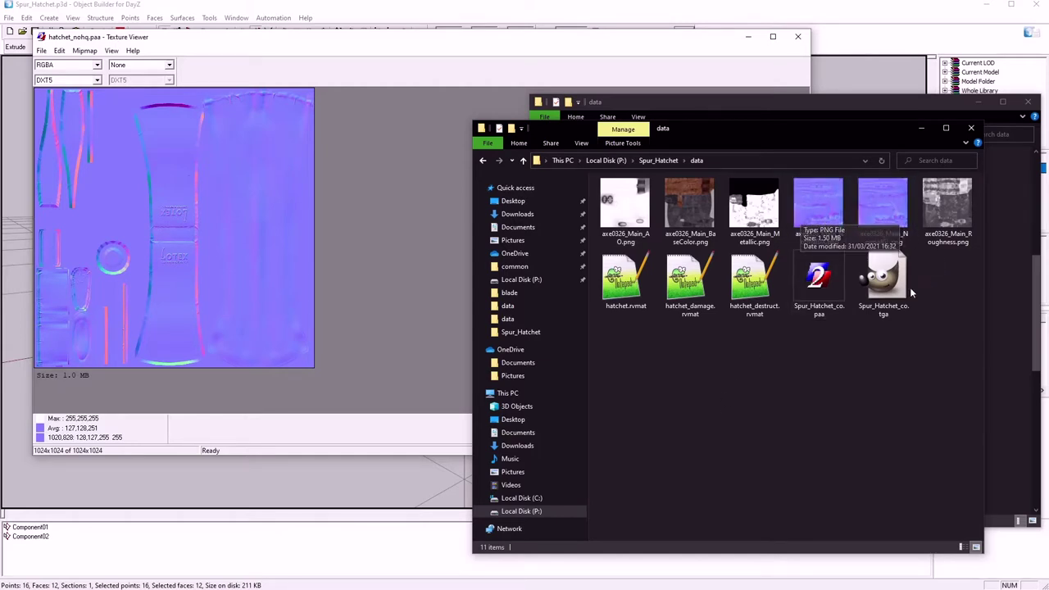
- Open axe0326_Main_NormalDX in GIMP and bring up options for the NormalGL PNG
right_click(818, 209)
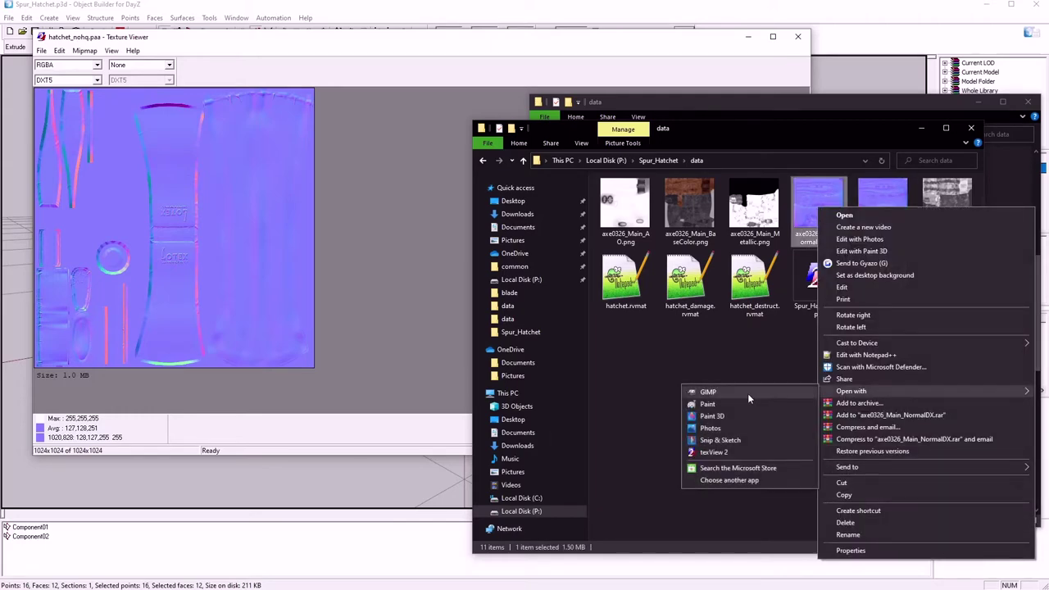
left_click(748, 393)
right_click(870, 215)
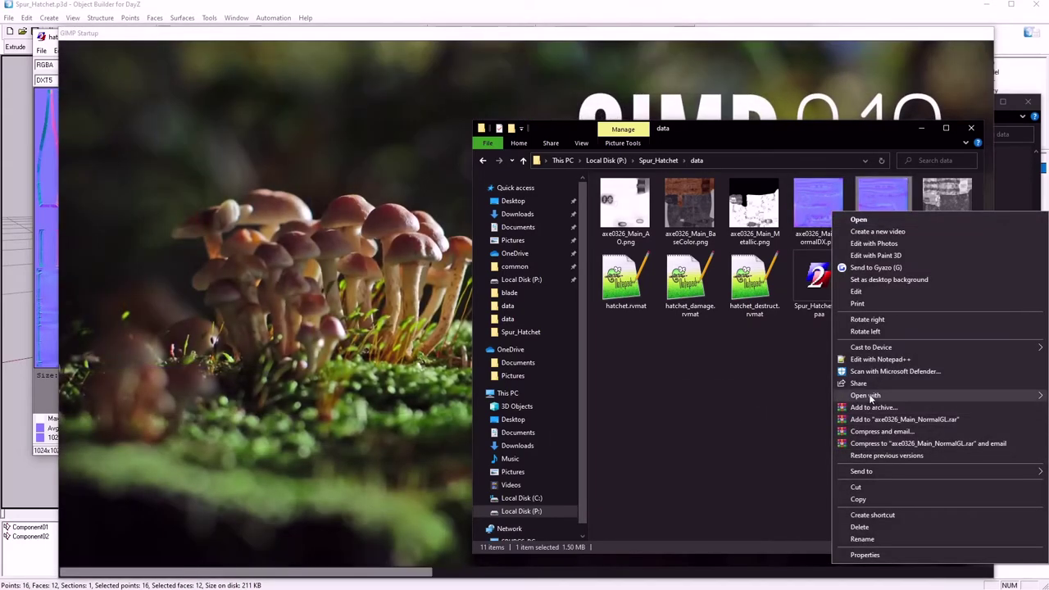
- Open the NormalGL map in GIMP too and zoom both images out to fit
mouse_move(870, 399)
left_click(739, 395)
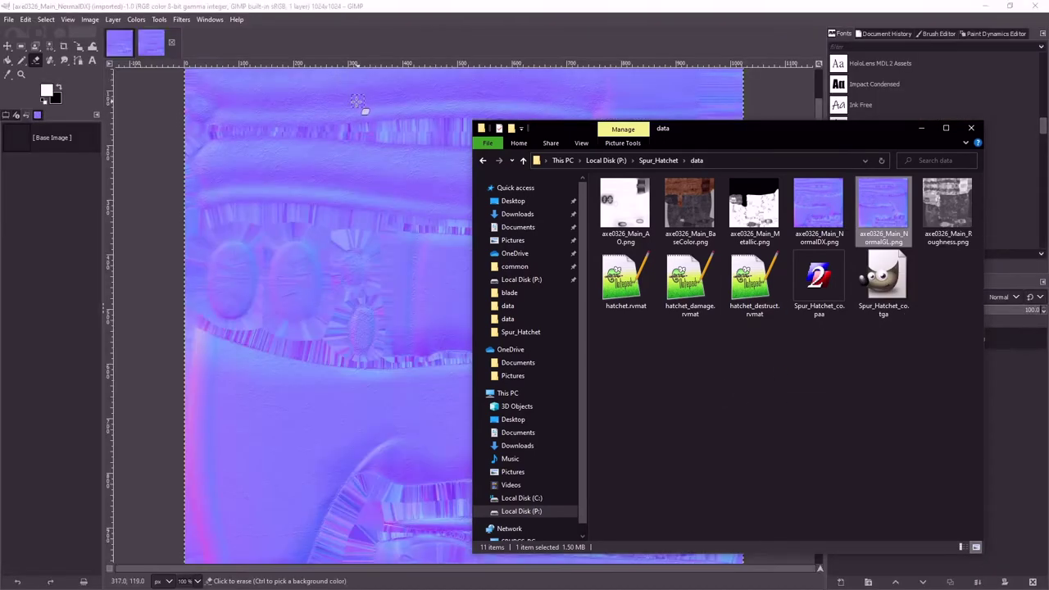
left_click(373, 6)
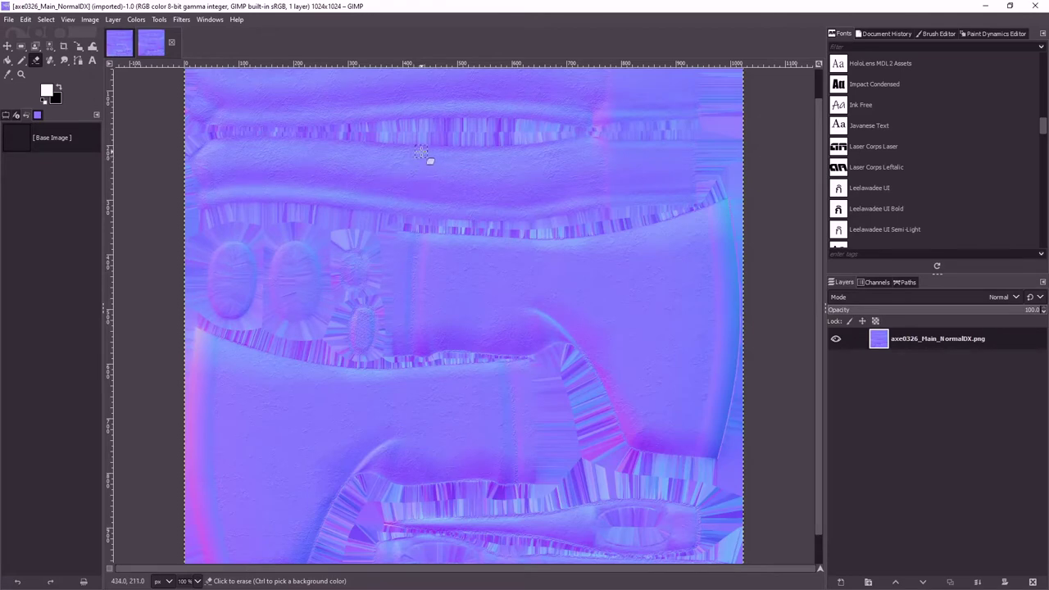
key("minus")
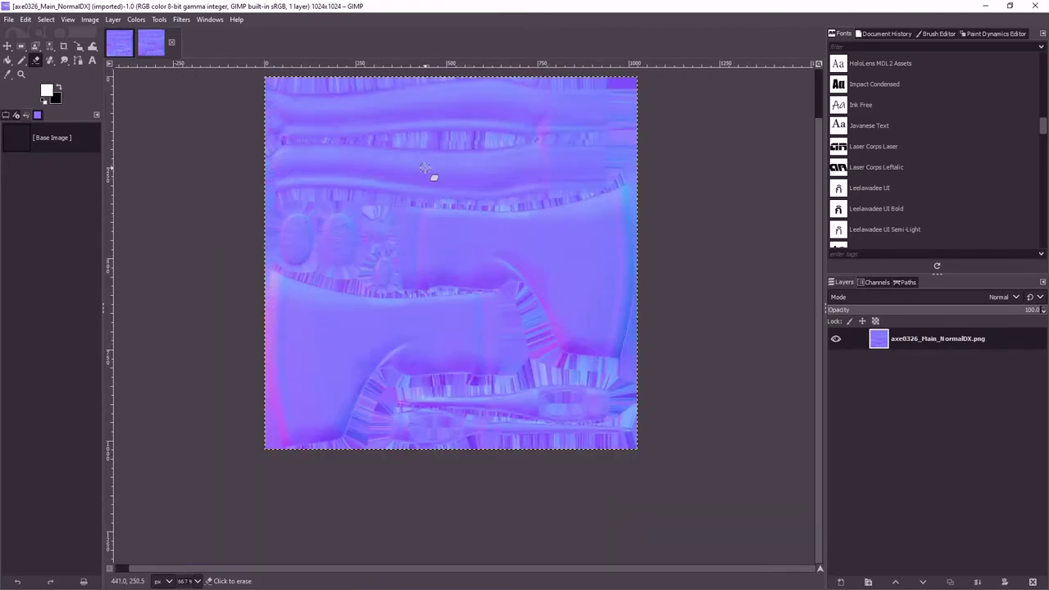
left_click(121, 43)
key("minus")
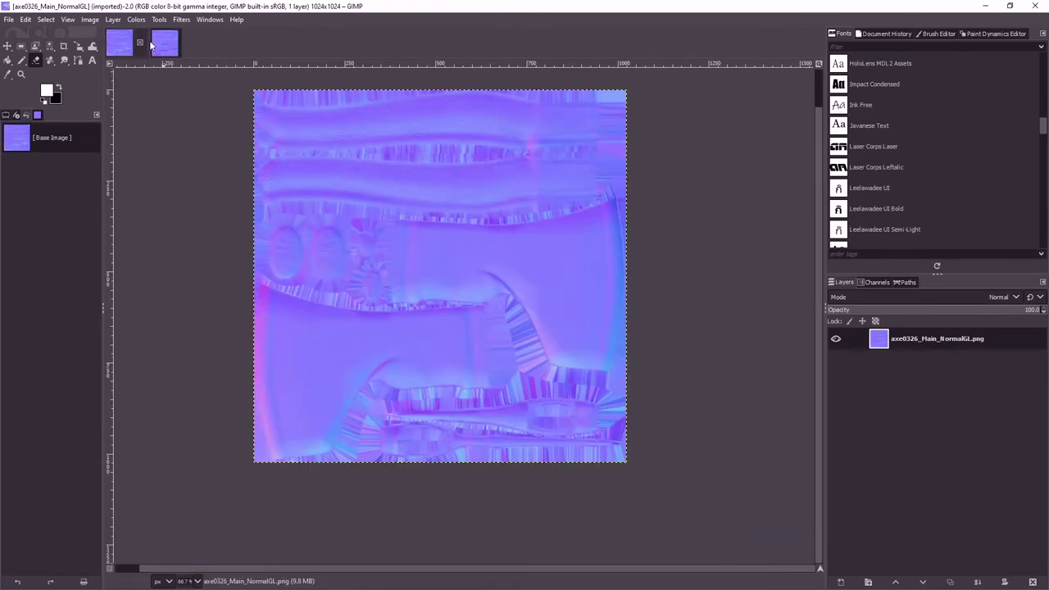
- Flip repeatedly between the NormalDX and NormalGL images, ending on NormalDX
left_click(168, 47)
left_click(127, 46)
left_click(162, 49)
left_click(120, 48)
left_click(166, 47)
left_click(117, 46)
left_click(168, 48)
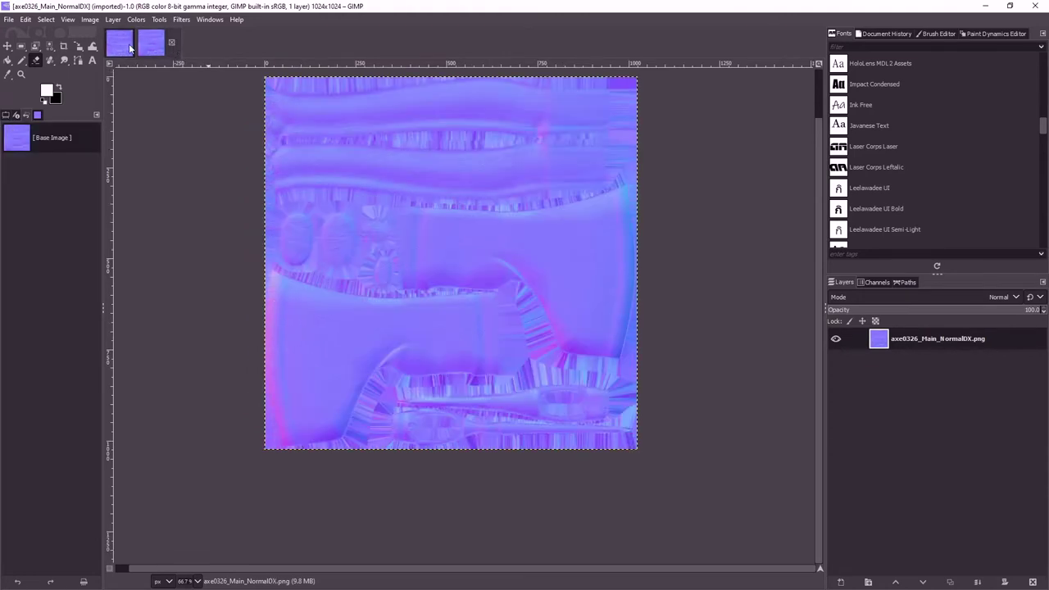
left_click(123, 47)
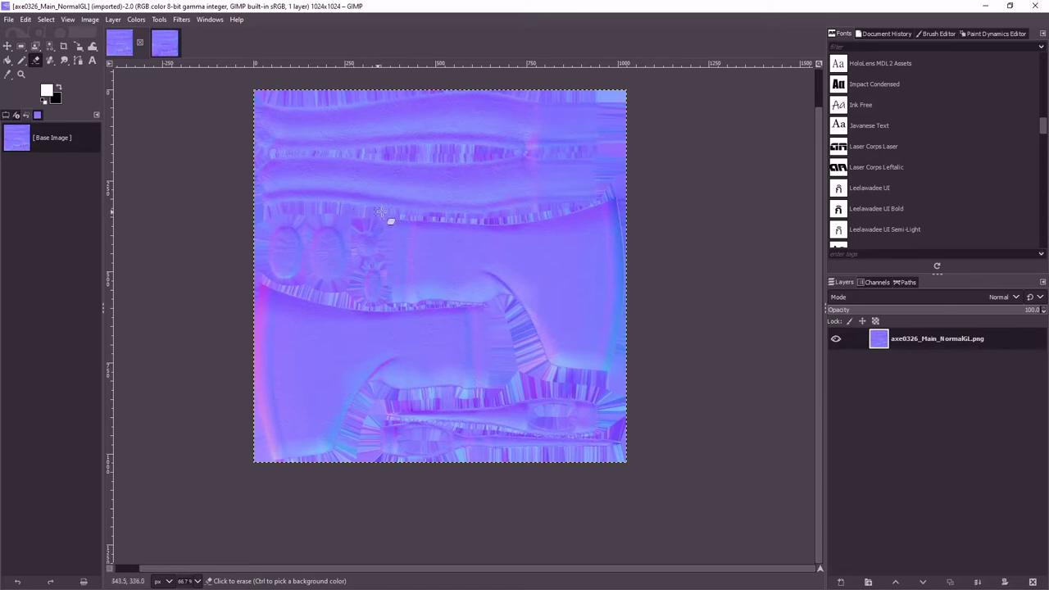
left_click(167, 47)
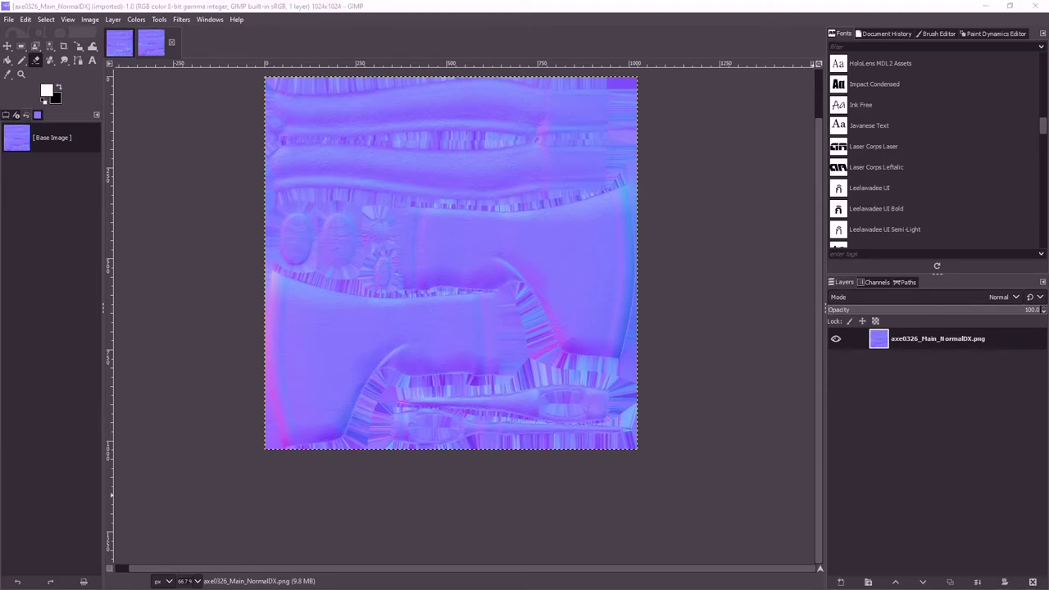
key("alt+Tab")
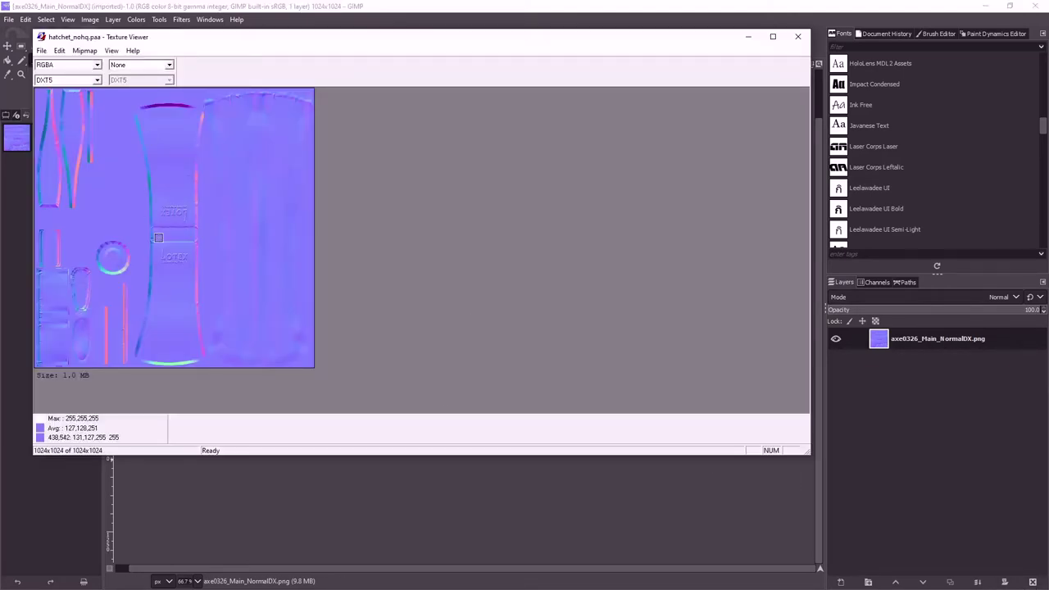
scroll(209, 289, "down", 1)
scroll(426, 284, "up", 2)
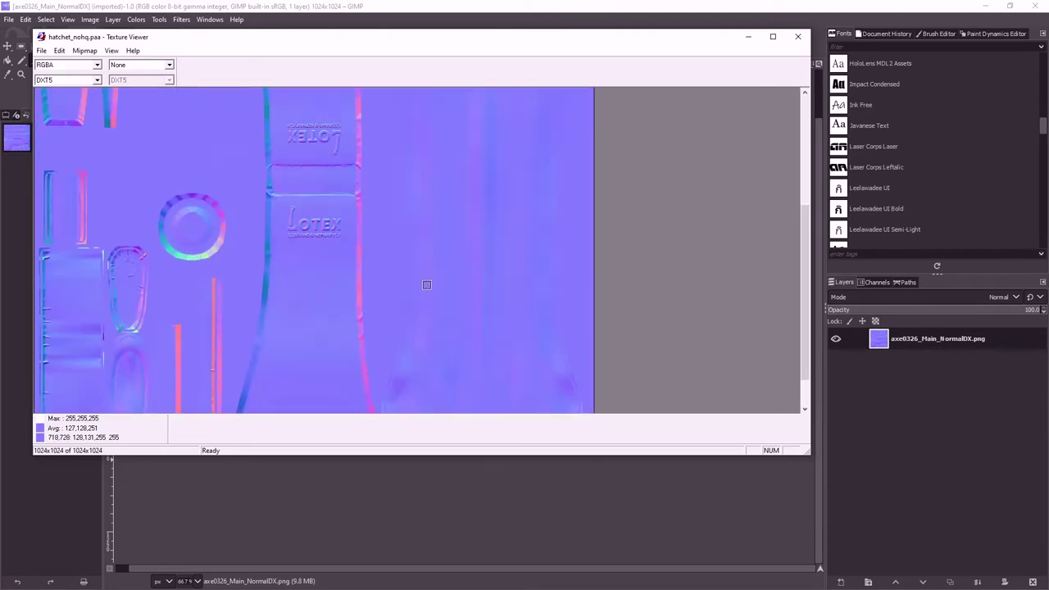
scroll(469, 285, "up", 1)
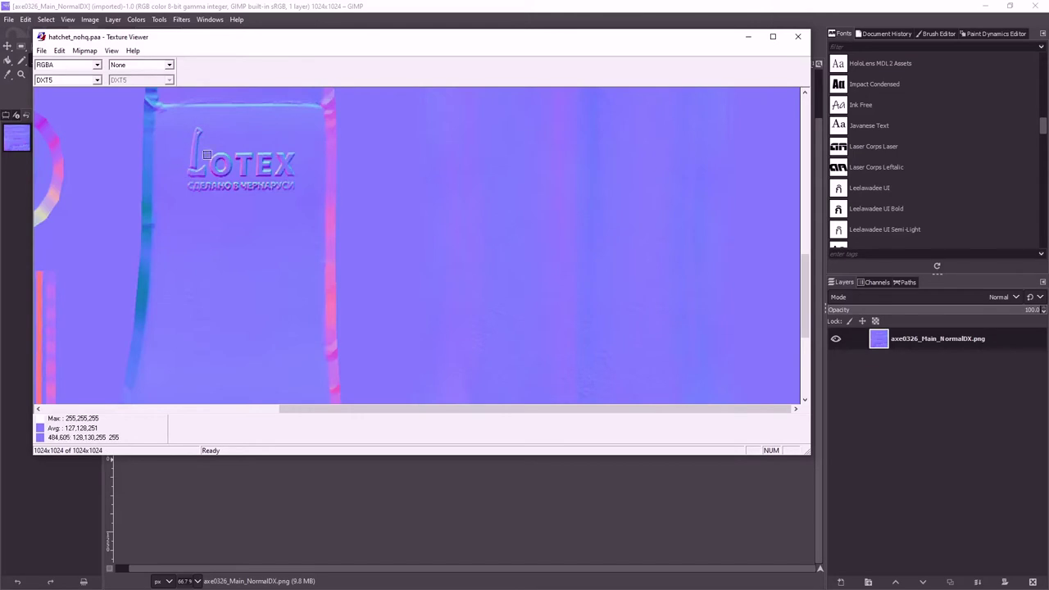
scroll(255, 220, "up", 2)
scroll(255, 219, "down", 1)
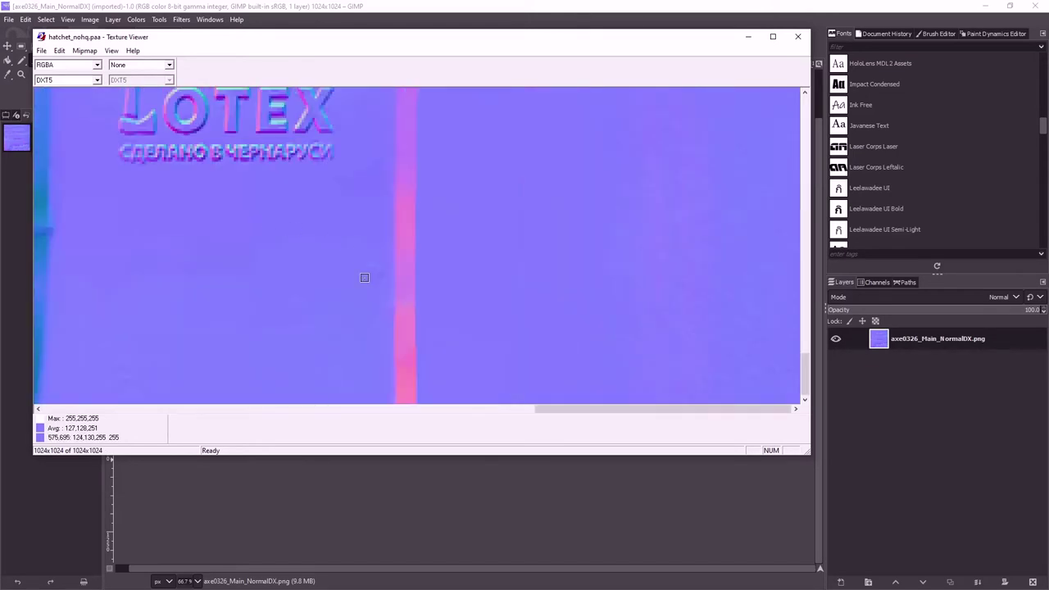
scroll(375, 320, "up", 1)
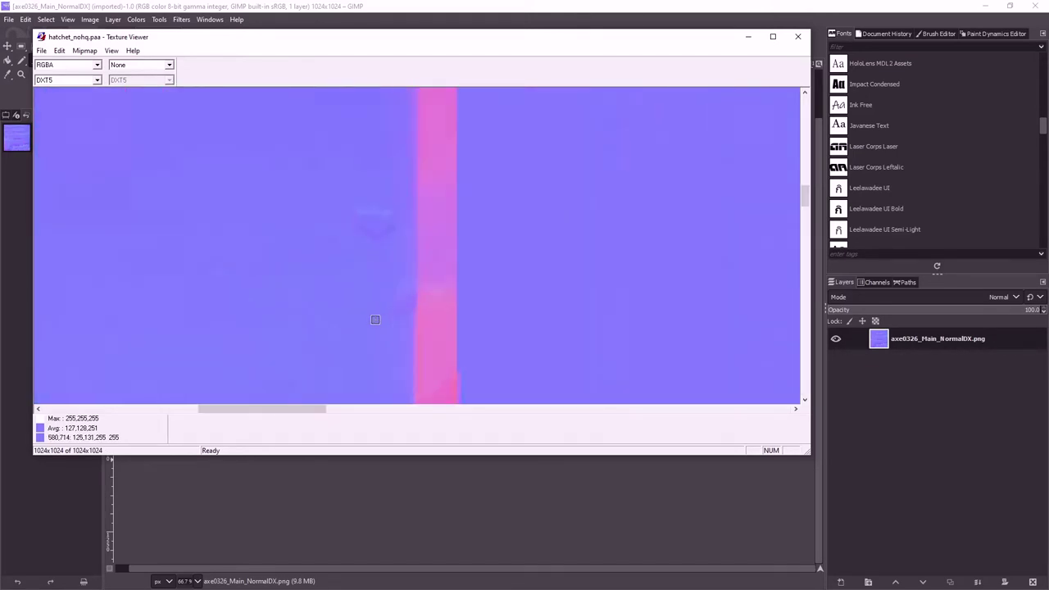
scroll(386, 242, "down", 4)
scroll(192, 283, "up", 3)
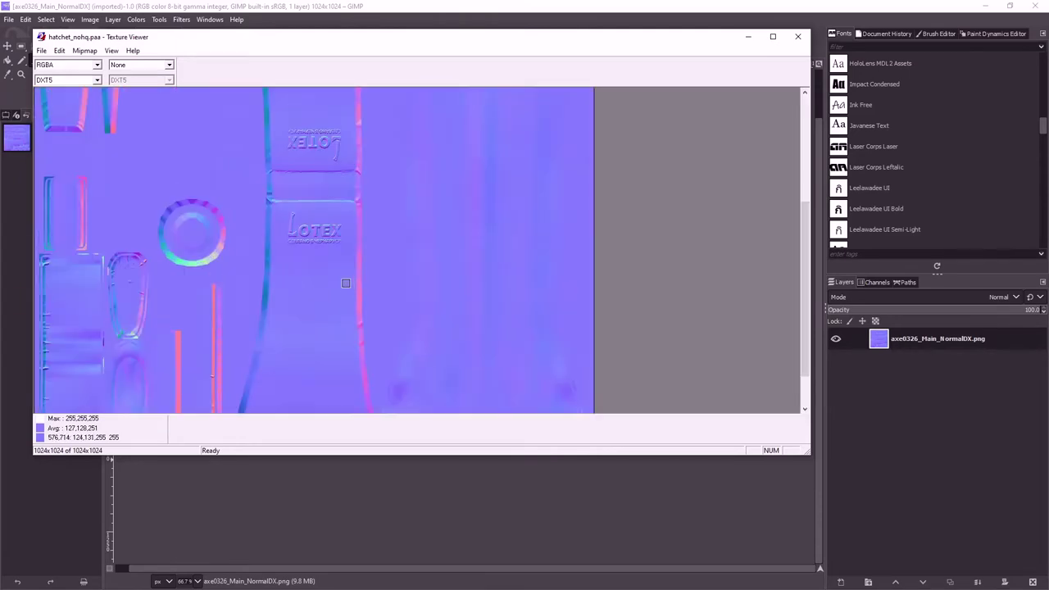
- Zoom into the normal maps in GIMP and inspect the NormalGL image up close
left_click(135, 5)
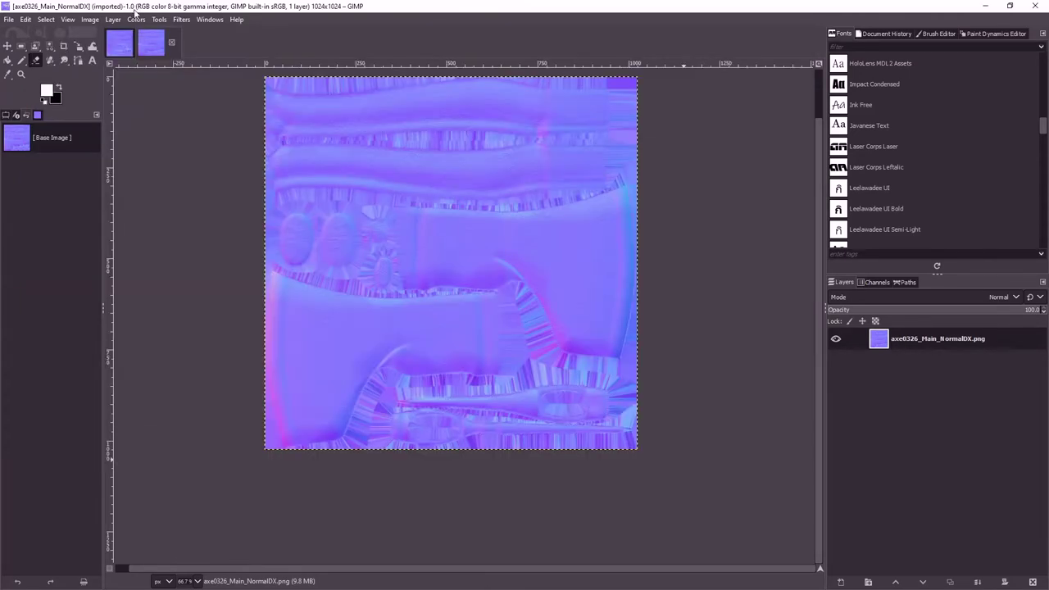
scroll(392, 246, "up", 3)
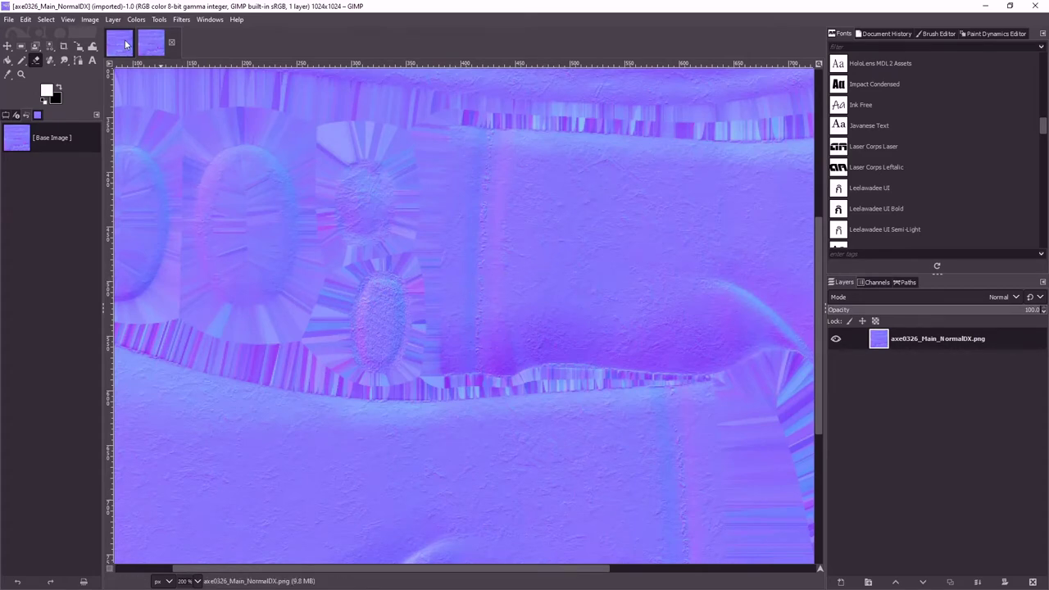
left_click(126, 45)
scroll(478, 268, "up", 5)
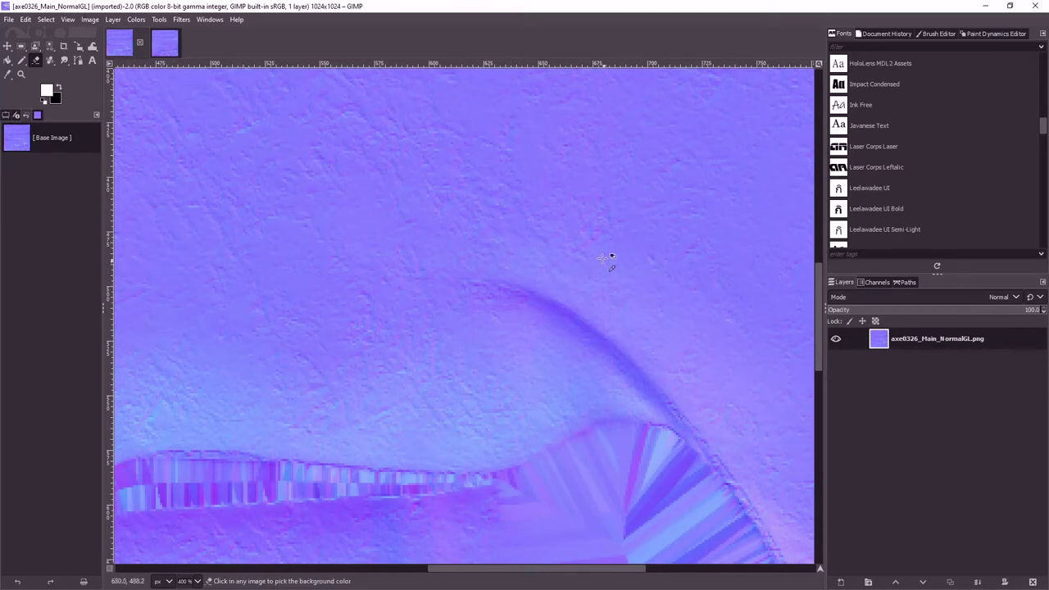
scroll(725, 246, "down", 1)
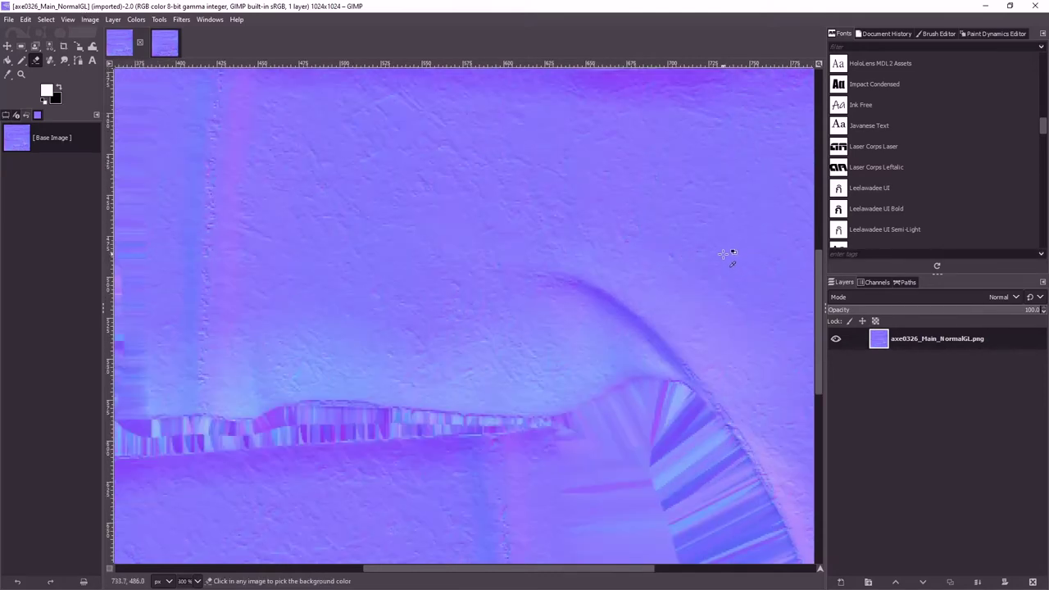
scroll(427, 355, "down", 2)
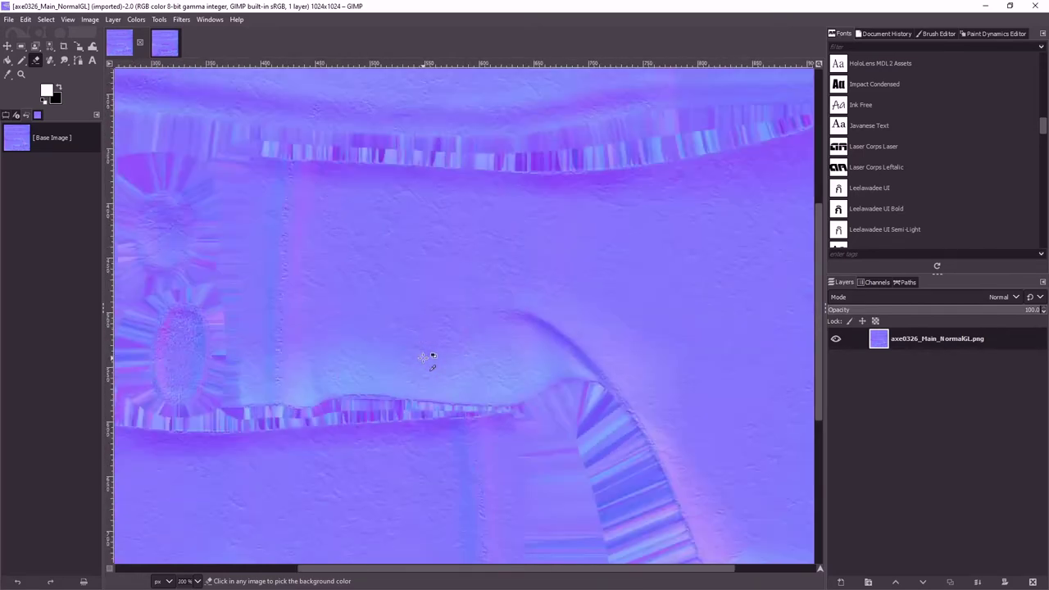
scroll(427, 355, "down", 3)
scroll(299, 422, "up", 2)
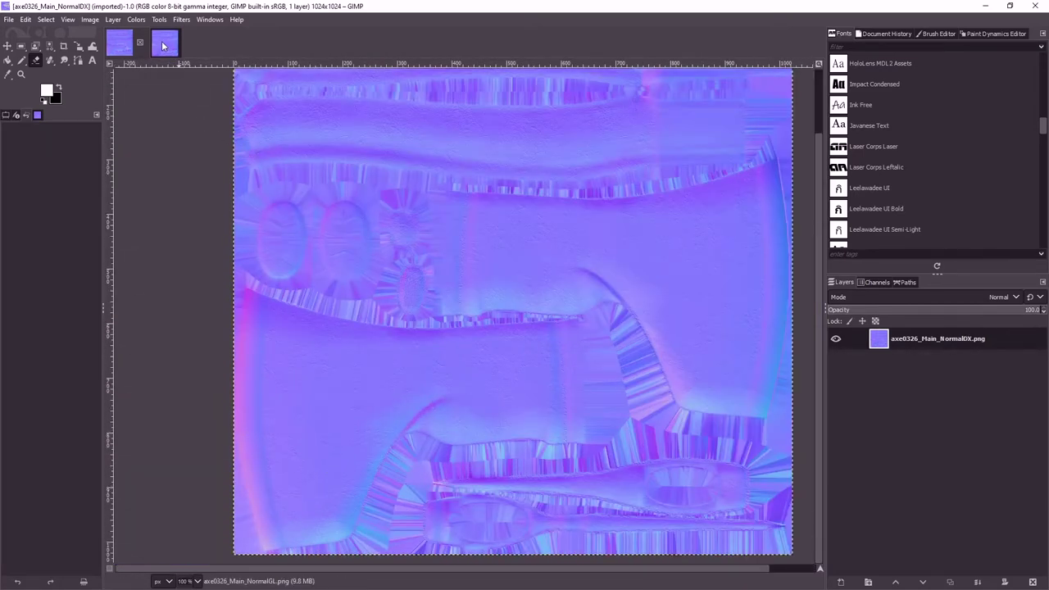
- Alternate between NormalDX and NormalGL at close zoom, ending on NormalGL
left_click(164, 42)
scroll(578, 305, "up", 2)
scroll(578, 305, "up", 1)
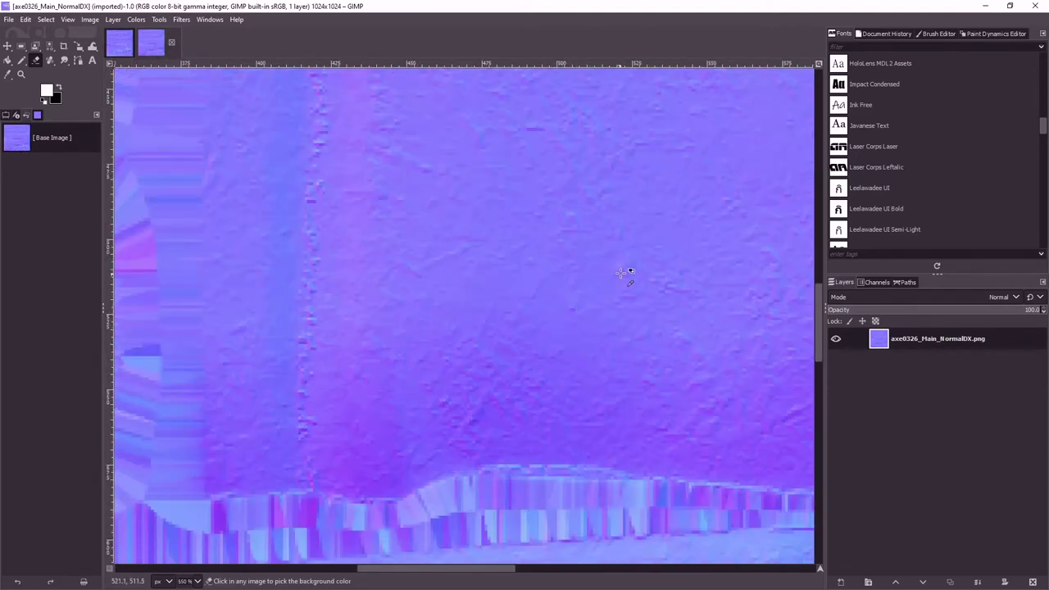
scroll(622, 273, "down", 6)
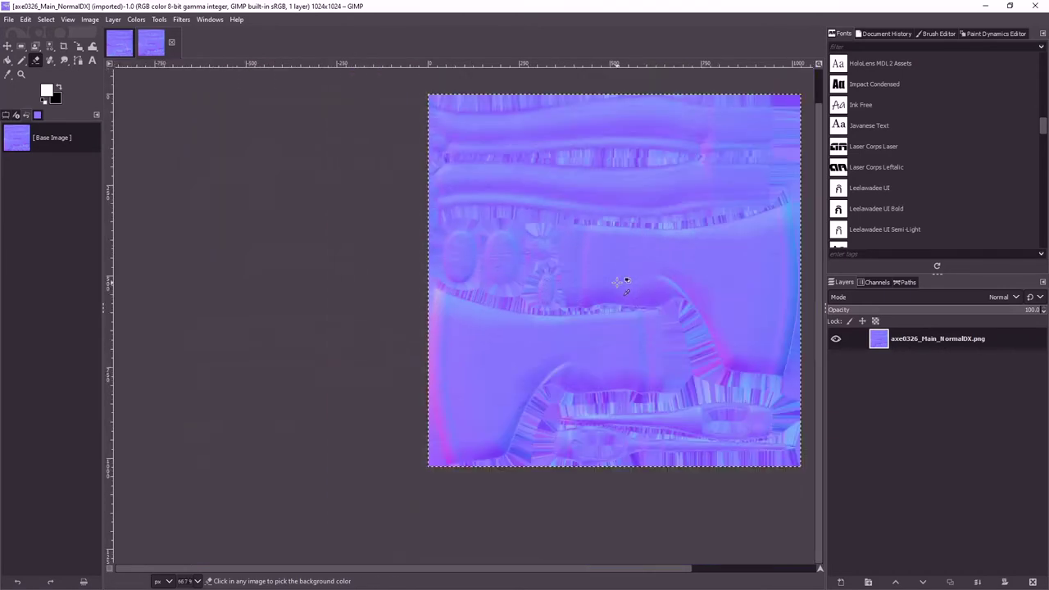
scroll(622, 281, "up", 1)
left_click(119, 42)
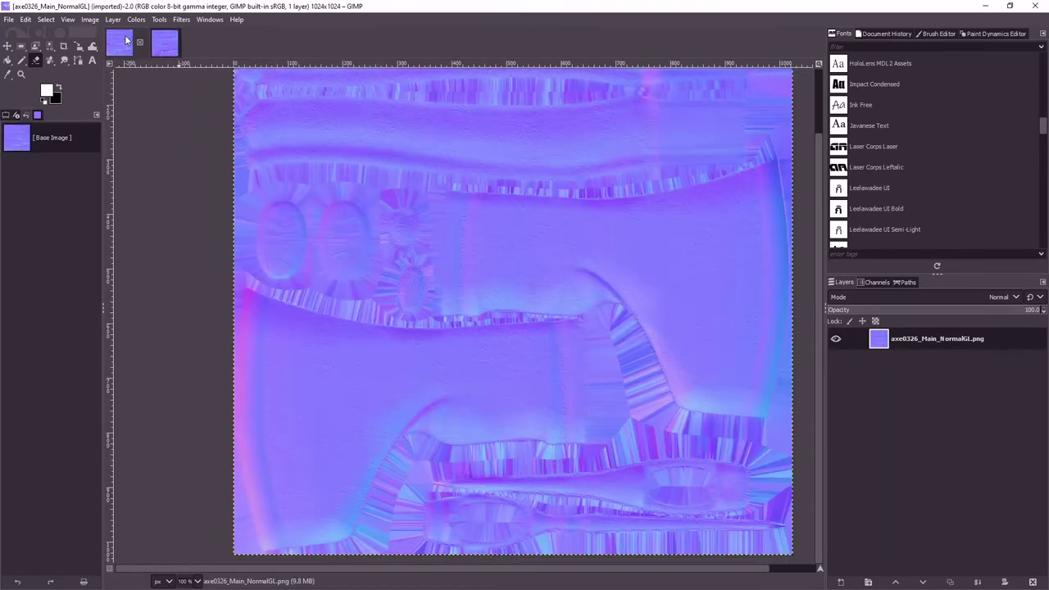
left_click(162, 42)
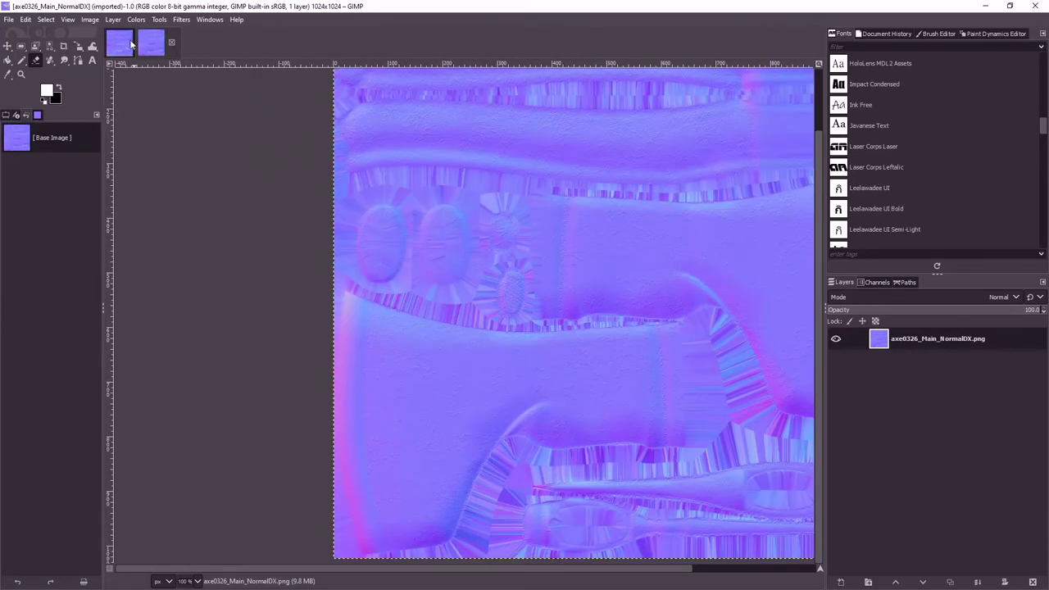
left_click(129, 45)
left_click(167, 45)
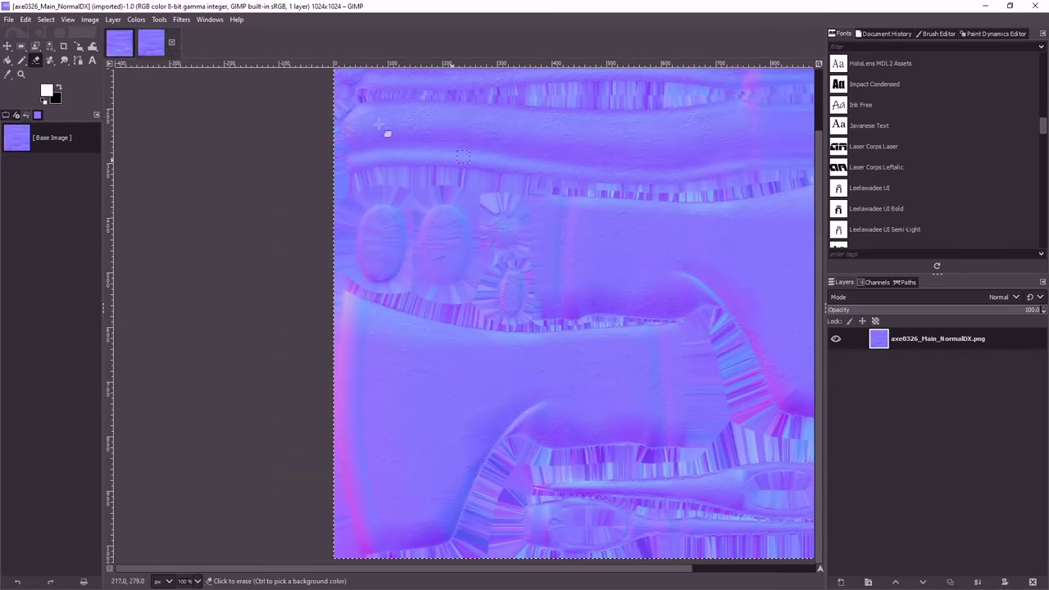
left_click(119, 45)
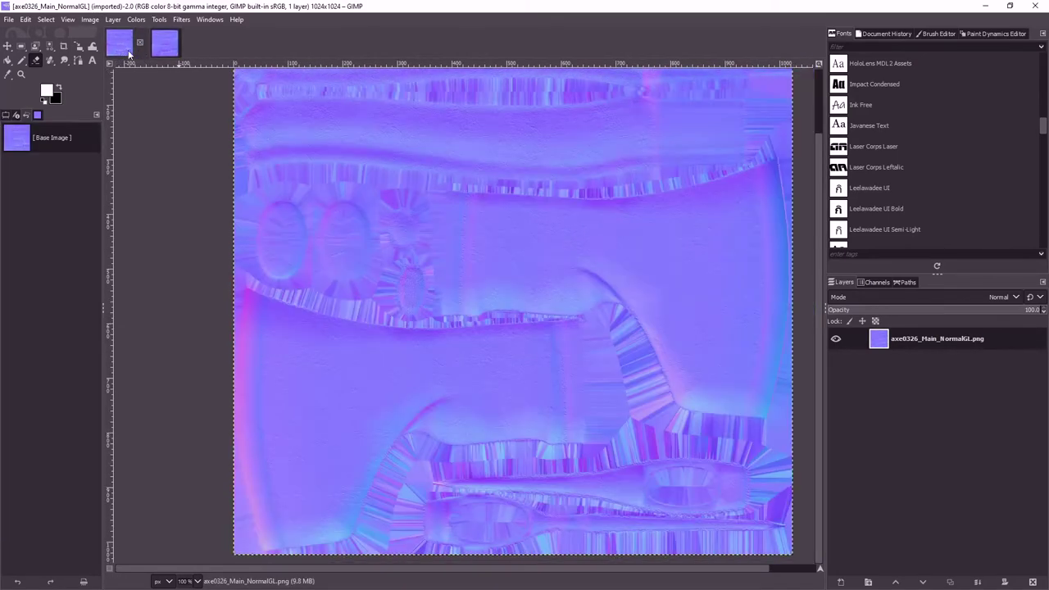
scroll(484, 322, "up", 1)
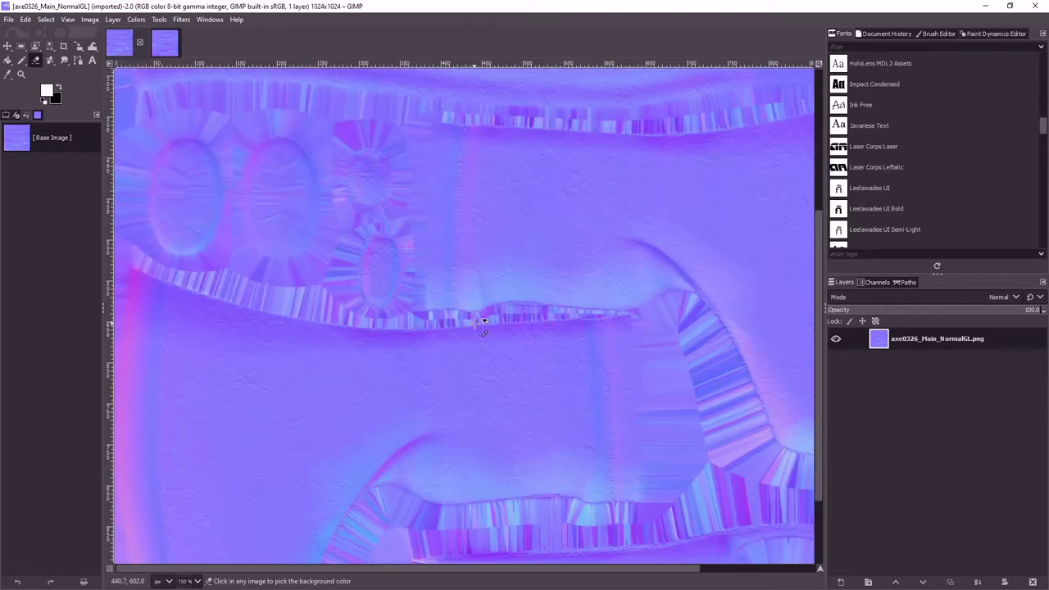
- Zoom in and out around the vanilla hatchet_nohq.paa normal map in TexView 2, then return to GIMP
key("alt+Tab")
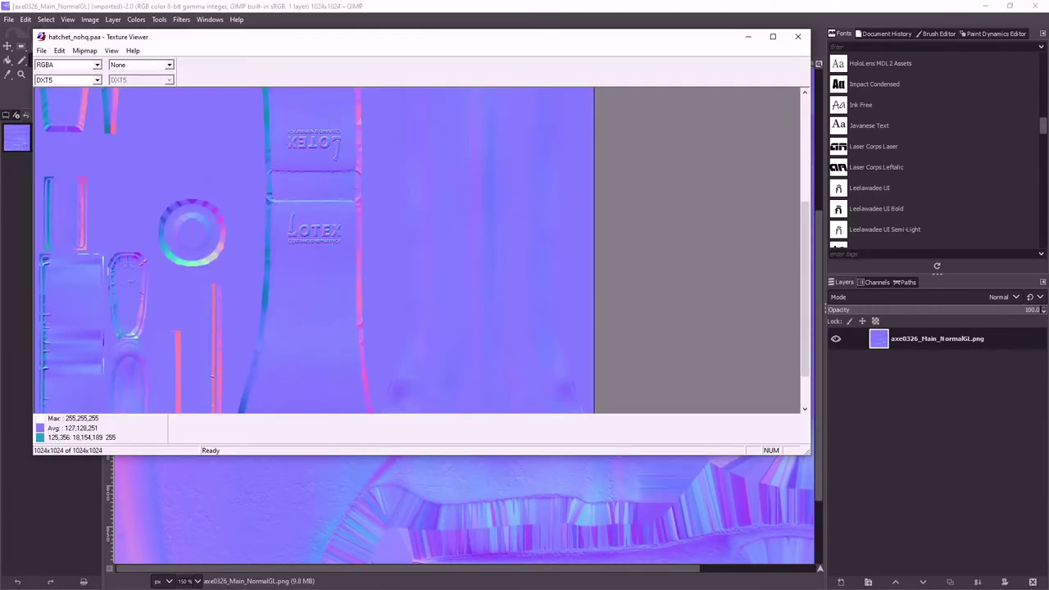
scroll(354, 305, "up", 4)
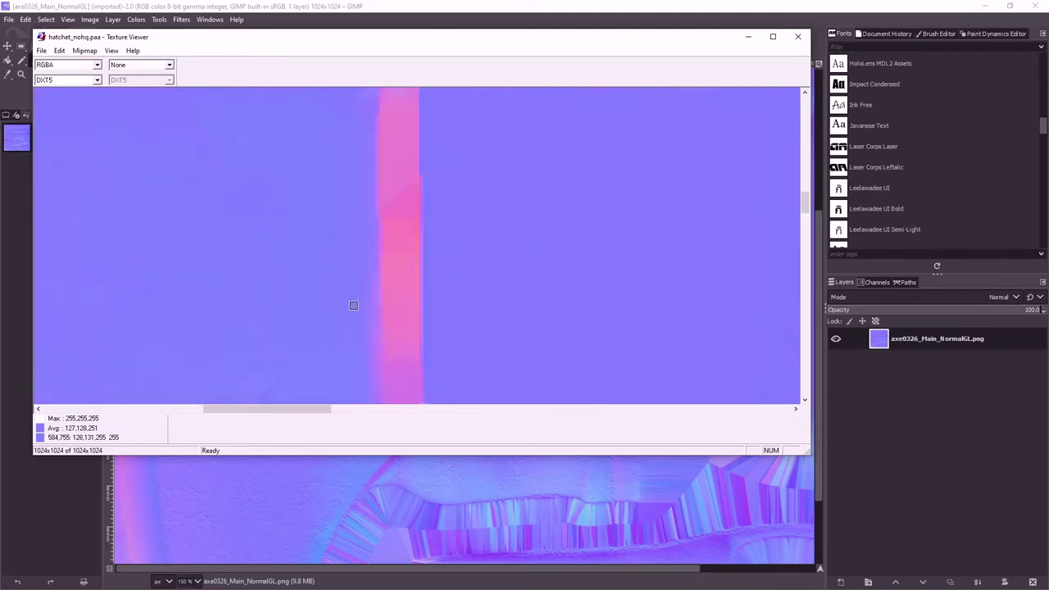
scroll(354, 305, "down", 3)
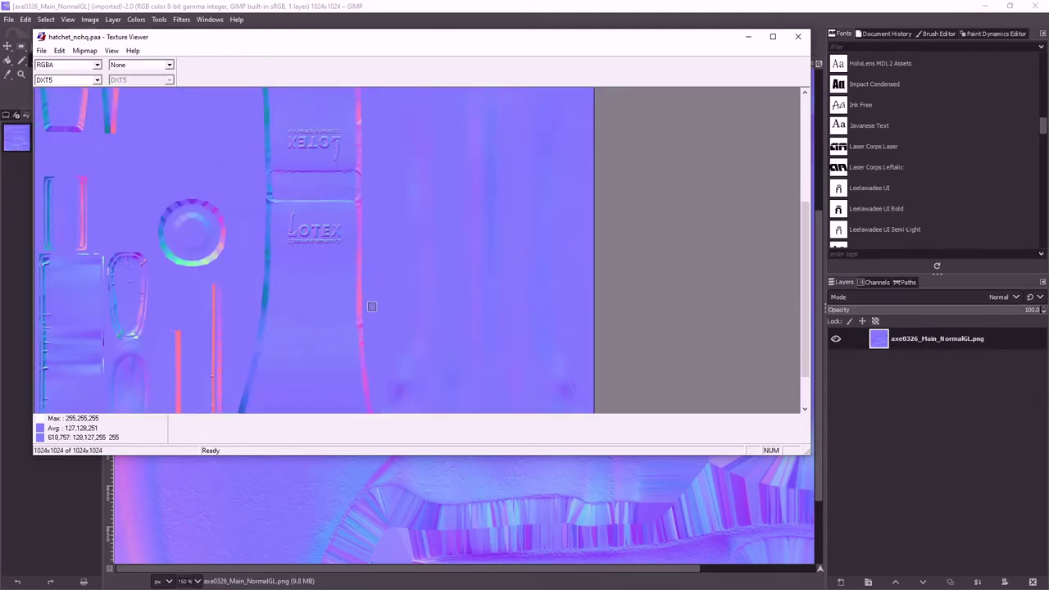
scroll(368, 305, "up", 1)
scroll(129, 291, "up", 2)
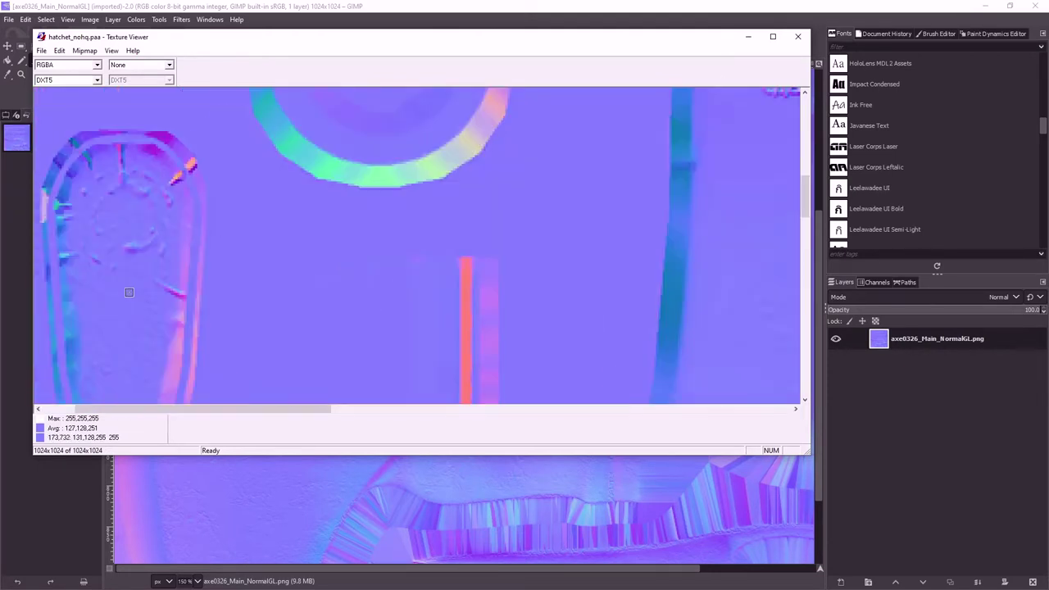
scroll(128, 291, "down", 1)
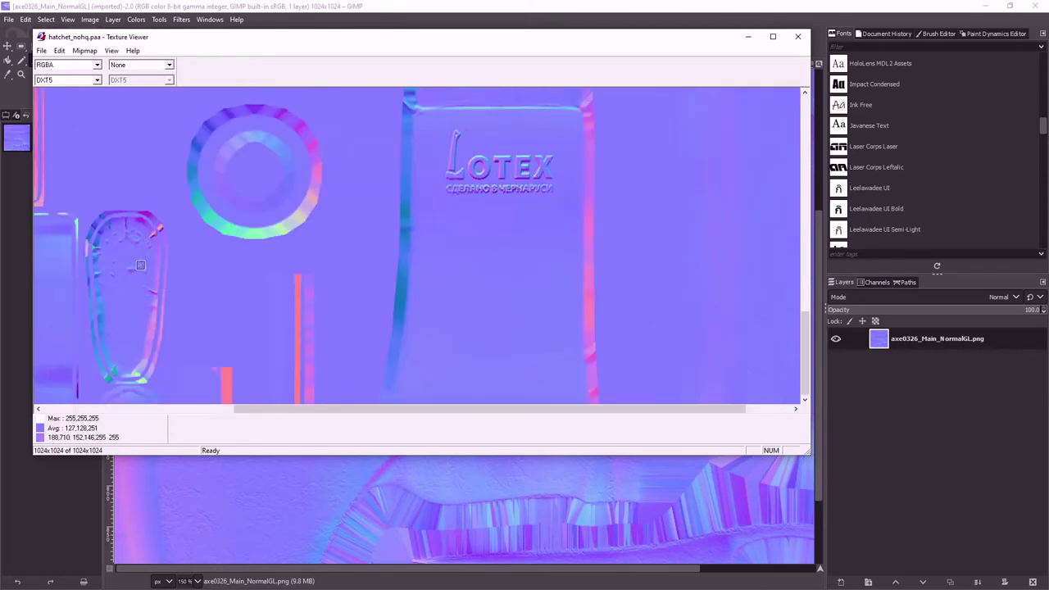
scroll(131, 287, "up", 1)
scroll(80, 313, "down", 1)
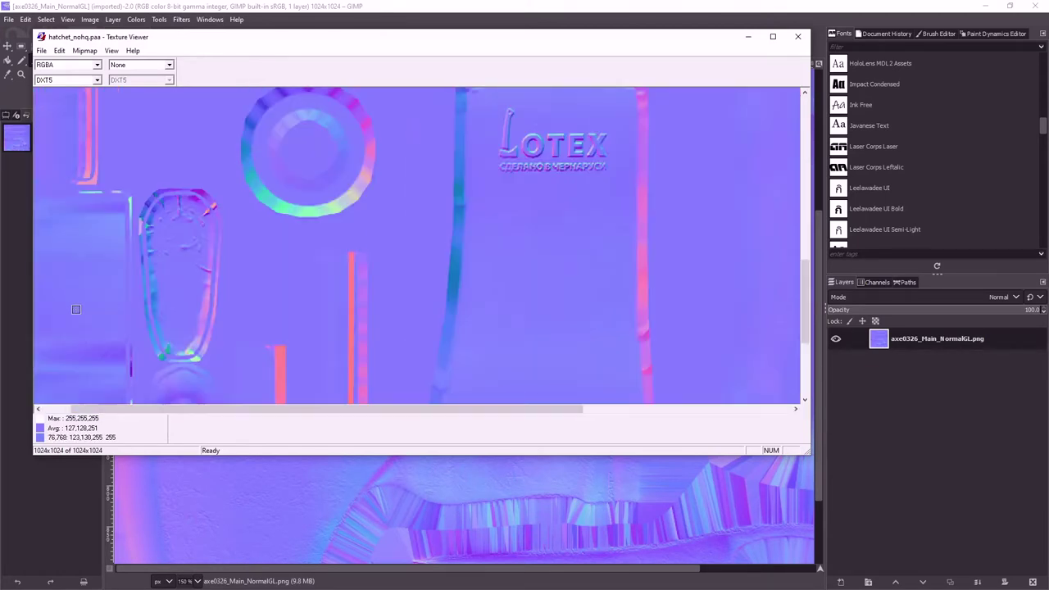
scroll(68, 309, "up", 1)
scroll(102, 311, "down", 1)
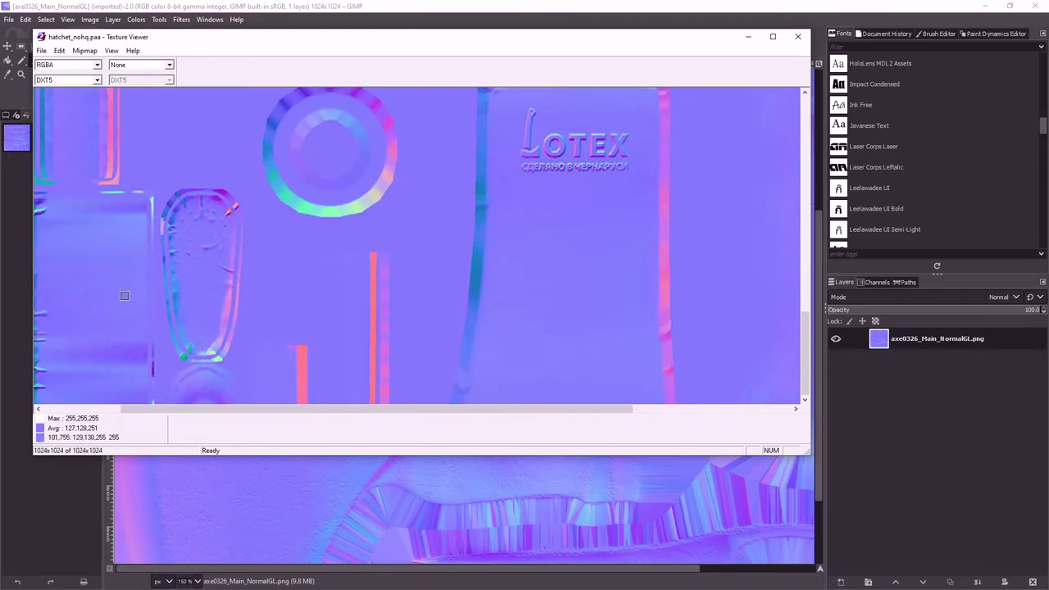
scroll(428, 237, "down", 3)
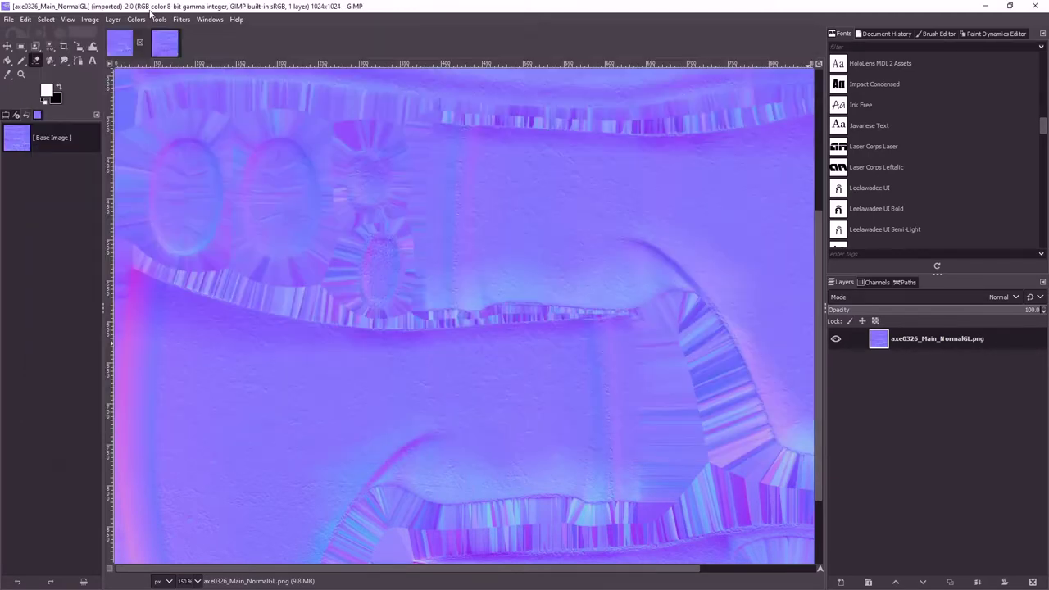
left_click(151, 12)
- Export the NormalDX image as Spur_Hatch_nohq.tga with the default TGA settings
left_click(158, 51)
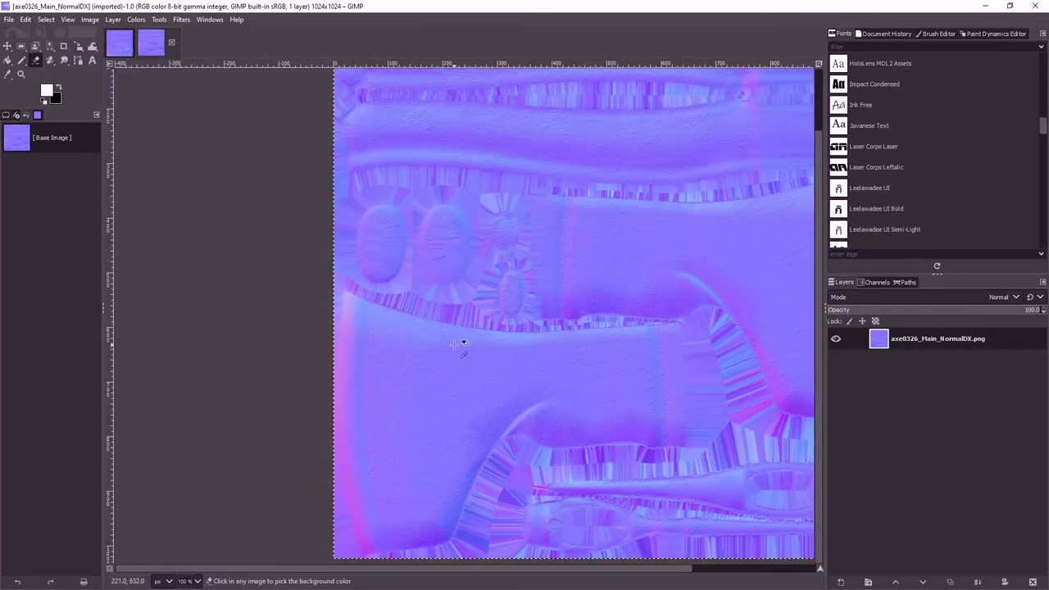
left_click(9, 20)
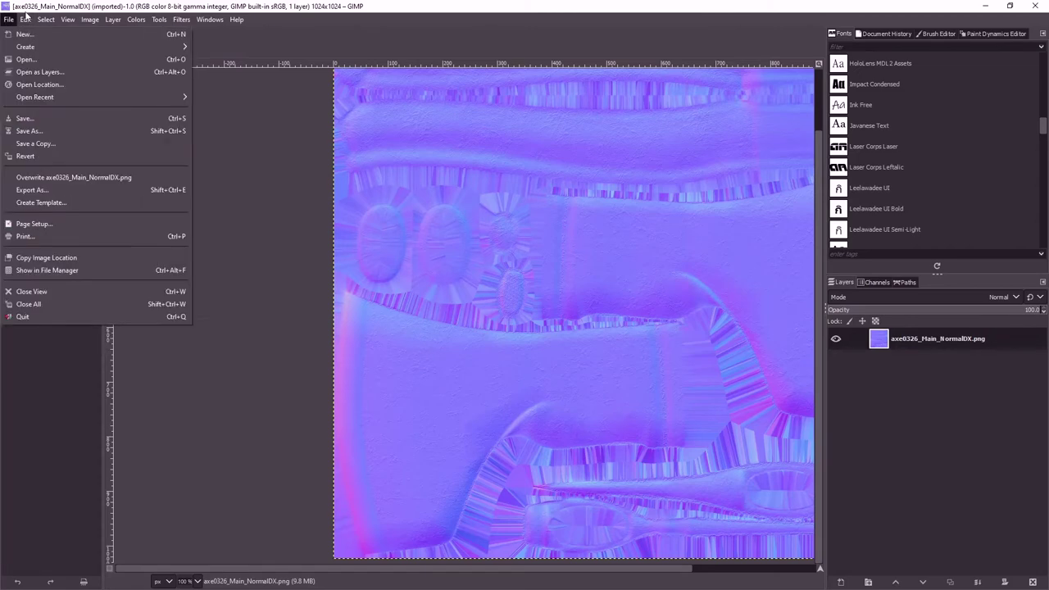
left_click(40, 186)
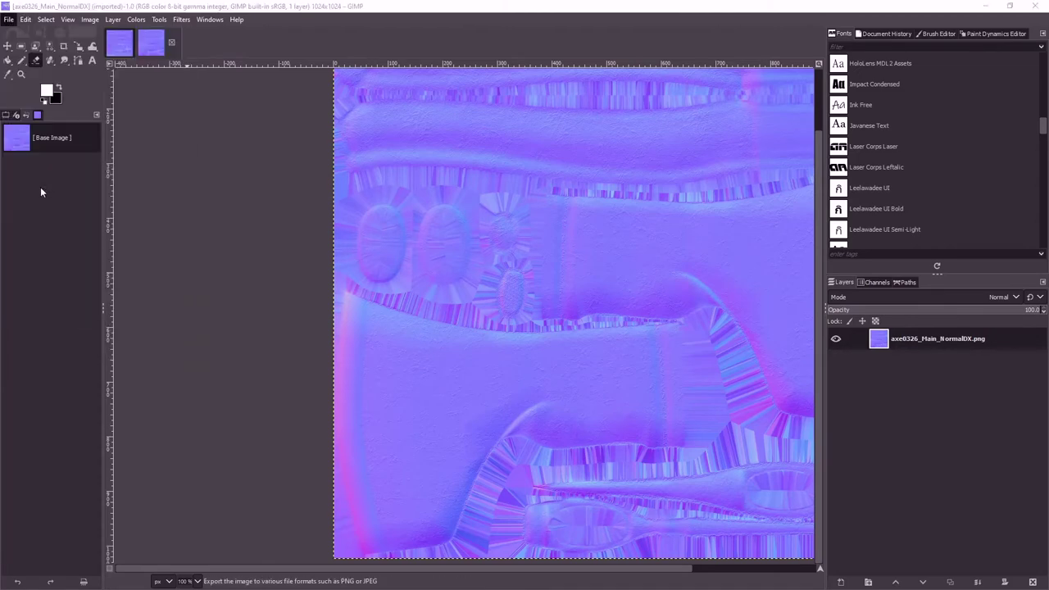
left_click_drag(288, 190, 168, 190)
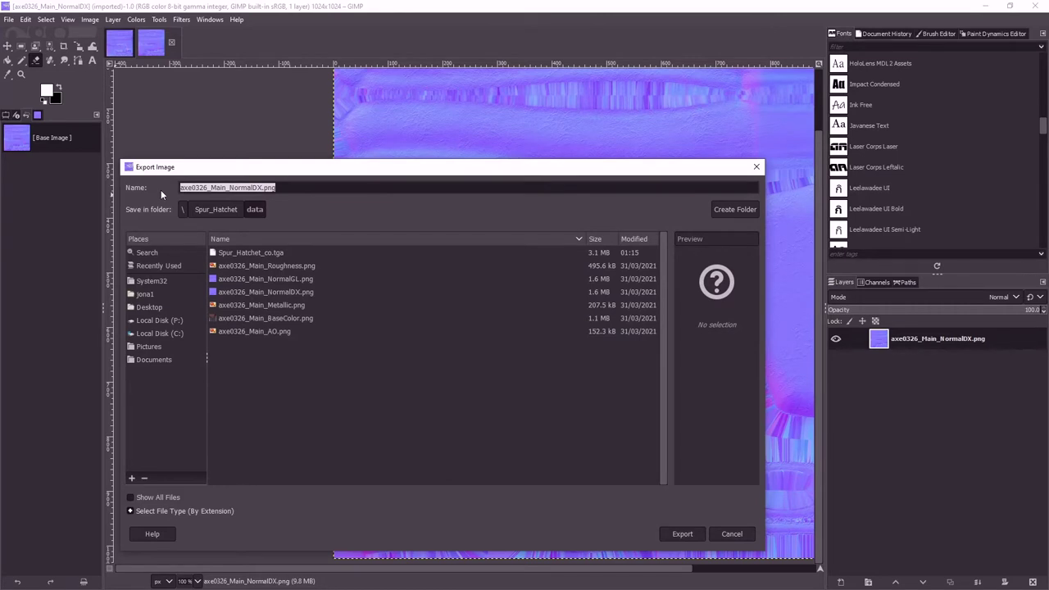
type("Spur")
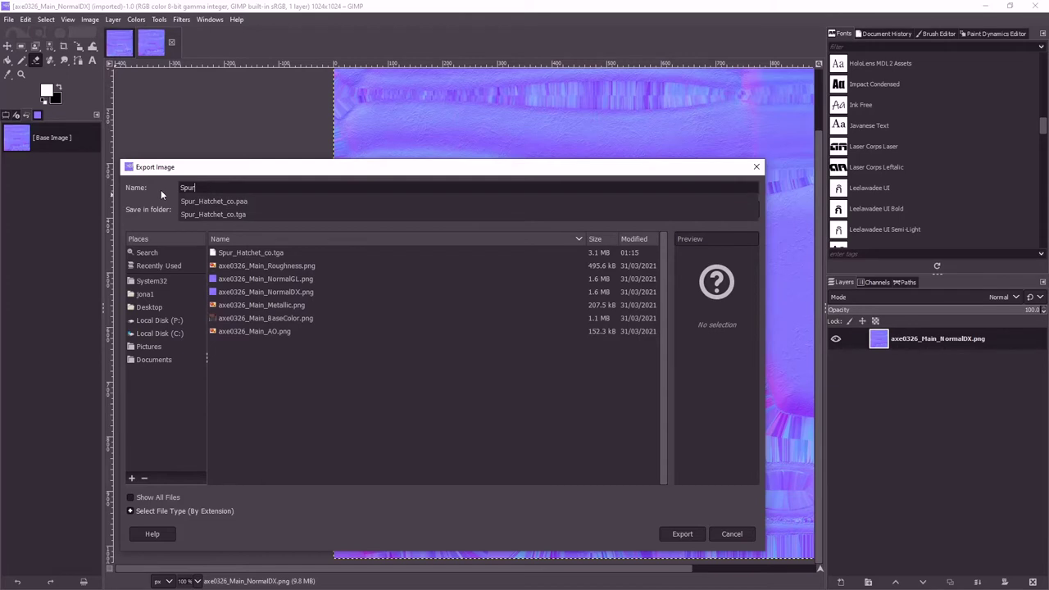
type("_Hatch_noho")
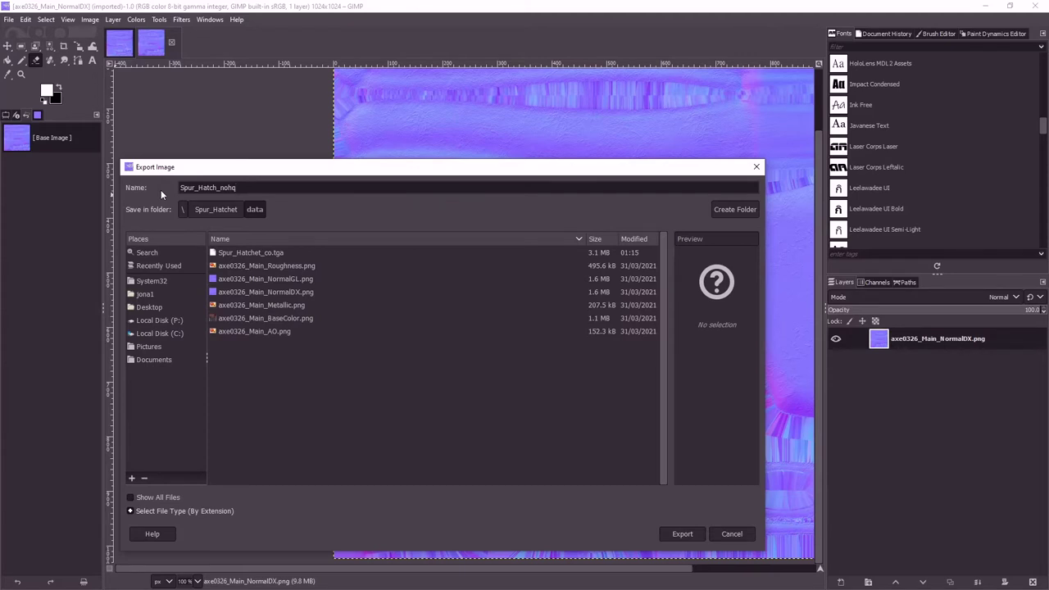
type(".tga")
left_click(683, 535)
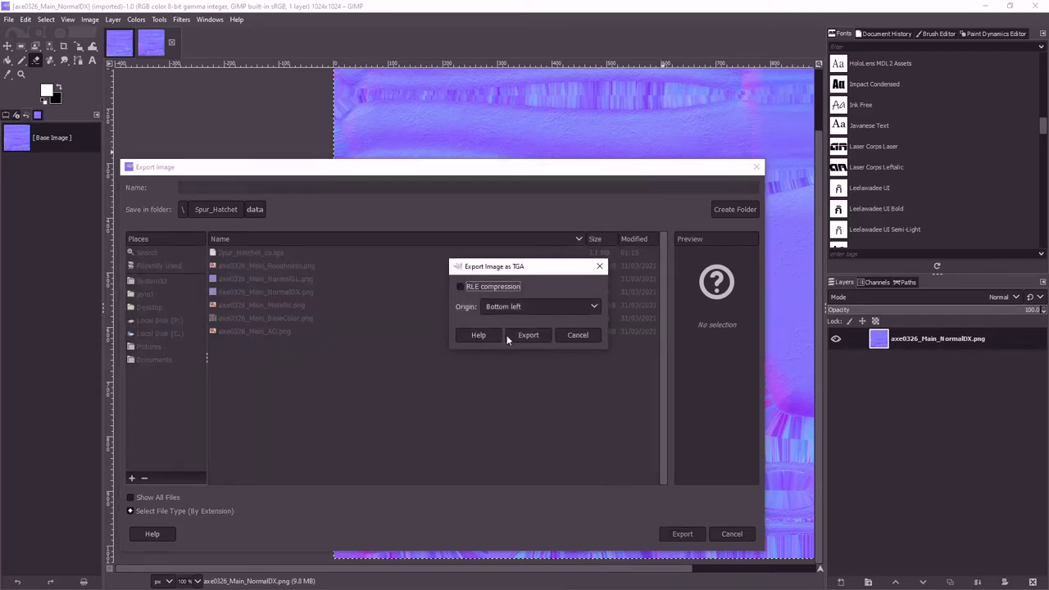
left_click(528, 335)
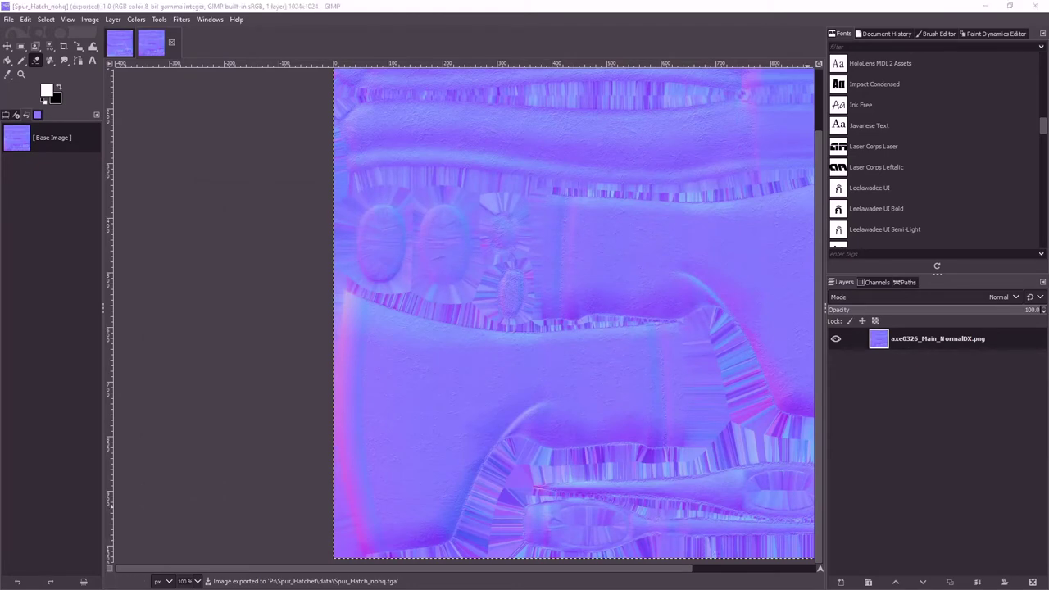
- Switch the data folder's file view to List
key("alt+Tab")
right_click(819, 418)
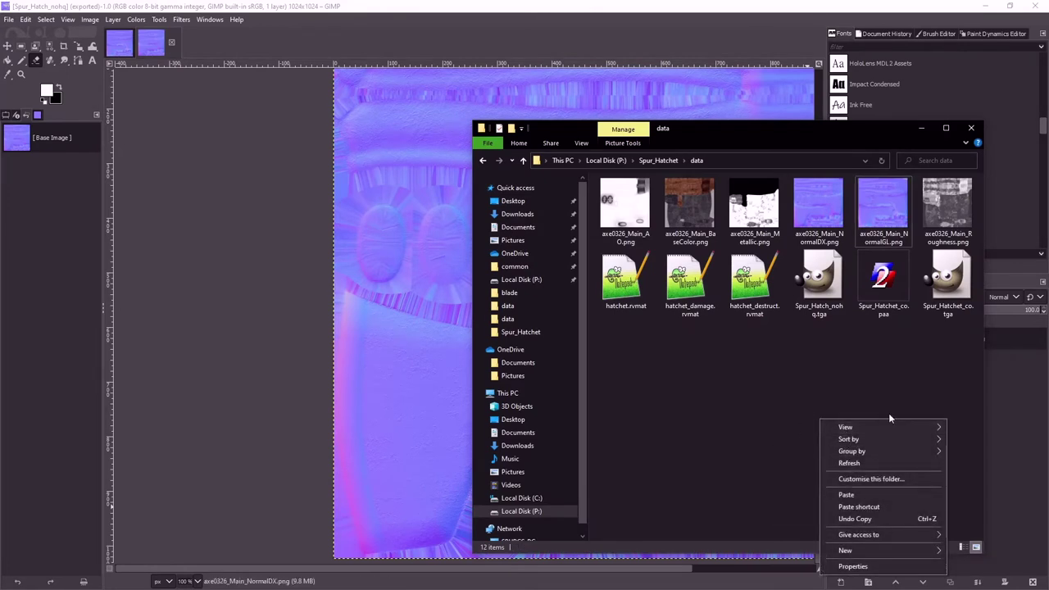
mouse_move(881, 427)
left_click(754, 475)
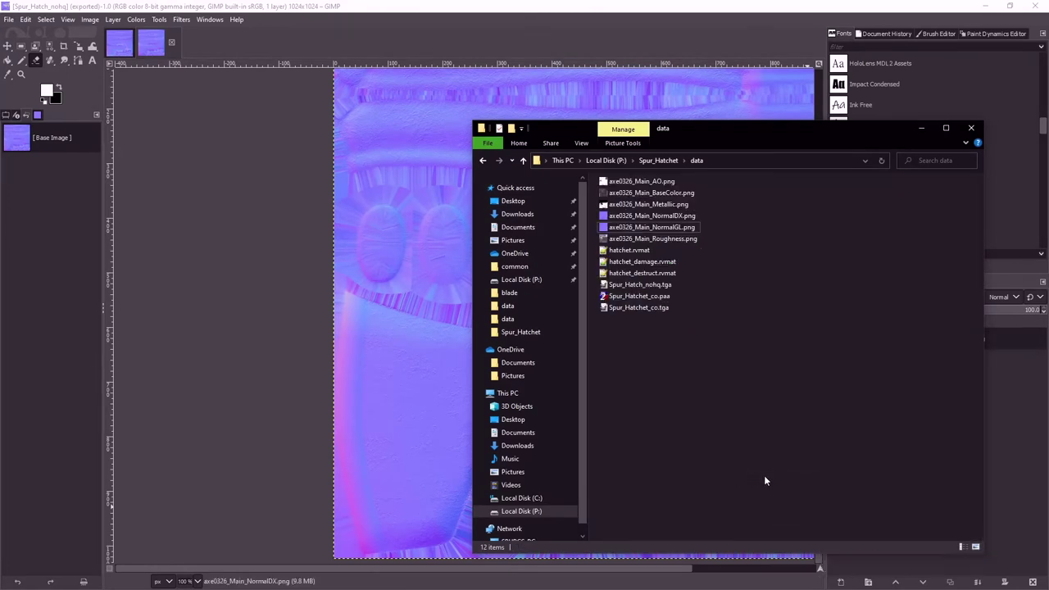
scroll(640, 249, "up", 1, "ctrl")
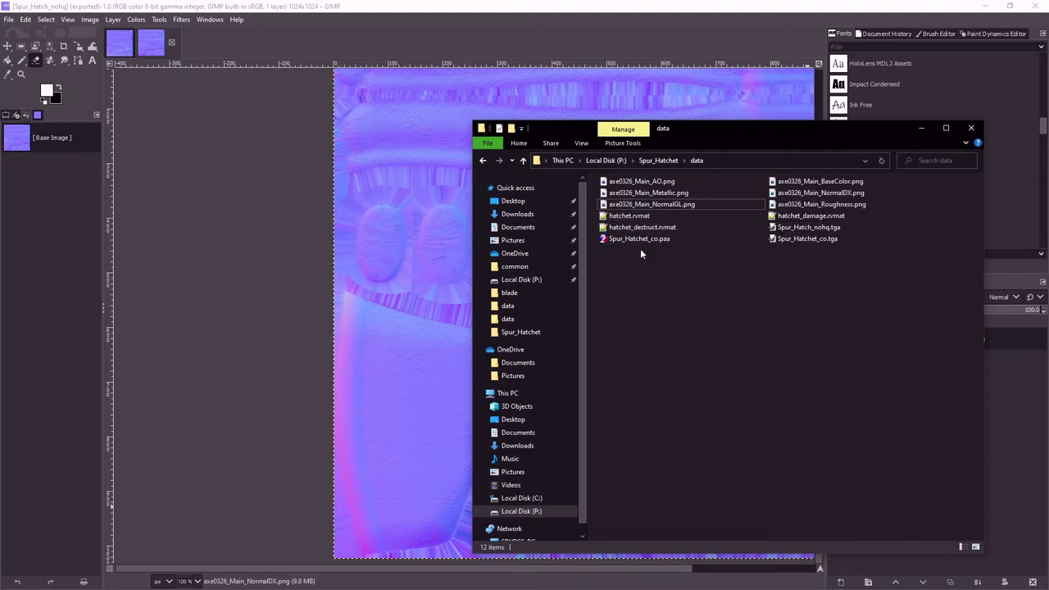
scroll(671, 267, "down", 1, "ctrl")
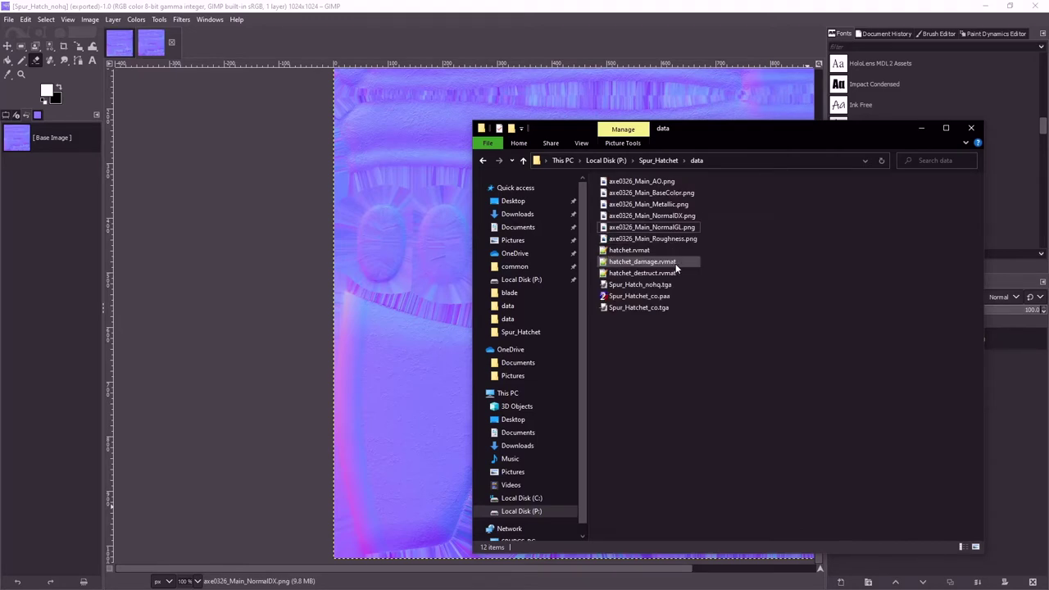
- Open Spur_Hatch_nohq.tga in TexView 2
right_click(627, 285)
mouse_move(658, 341)
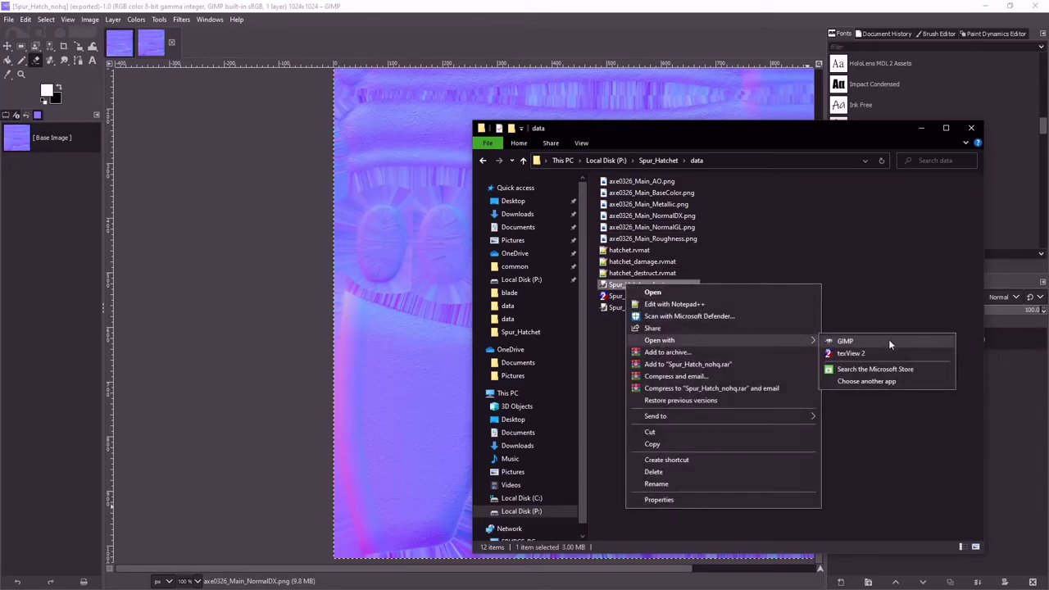
left_click(847, 354)
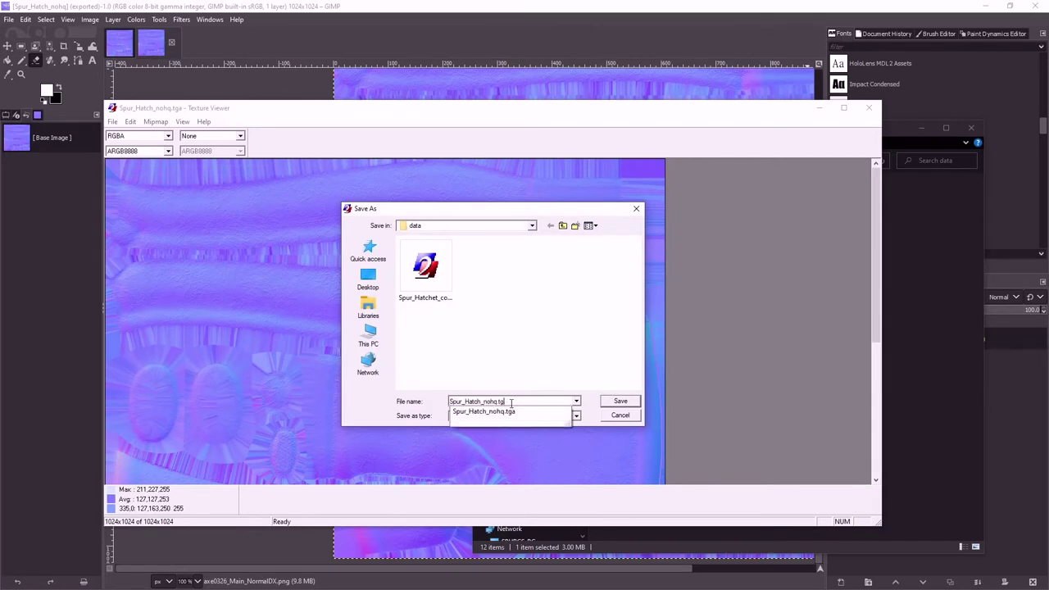
- Save the texture as Spur_Hatch_nohq.paa, then bring up options for hatchet.rvmat in the data folder
type("paa")
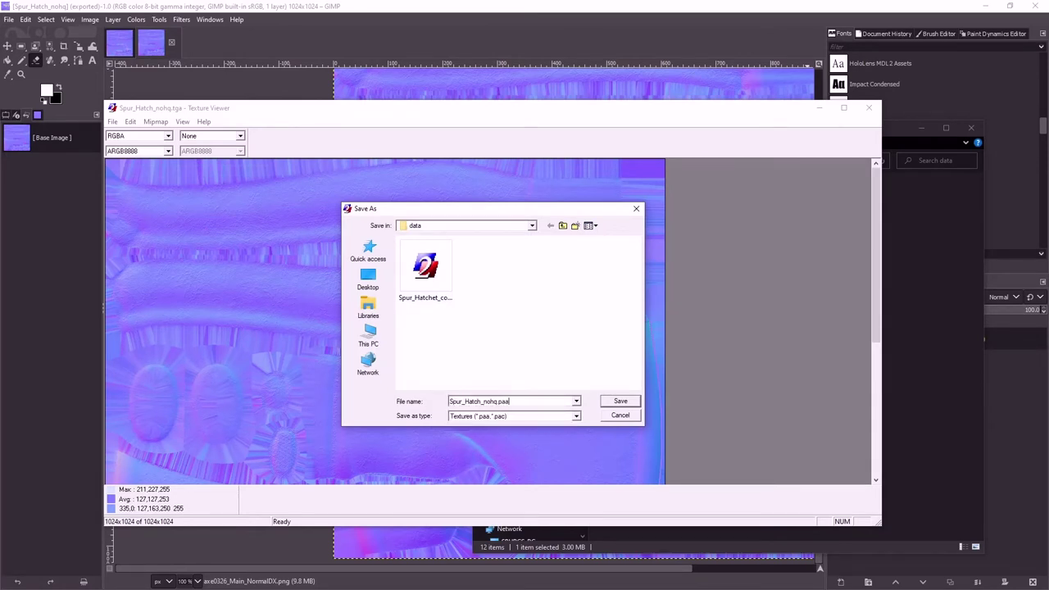
left_click(619, 403)
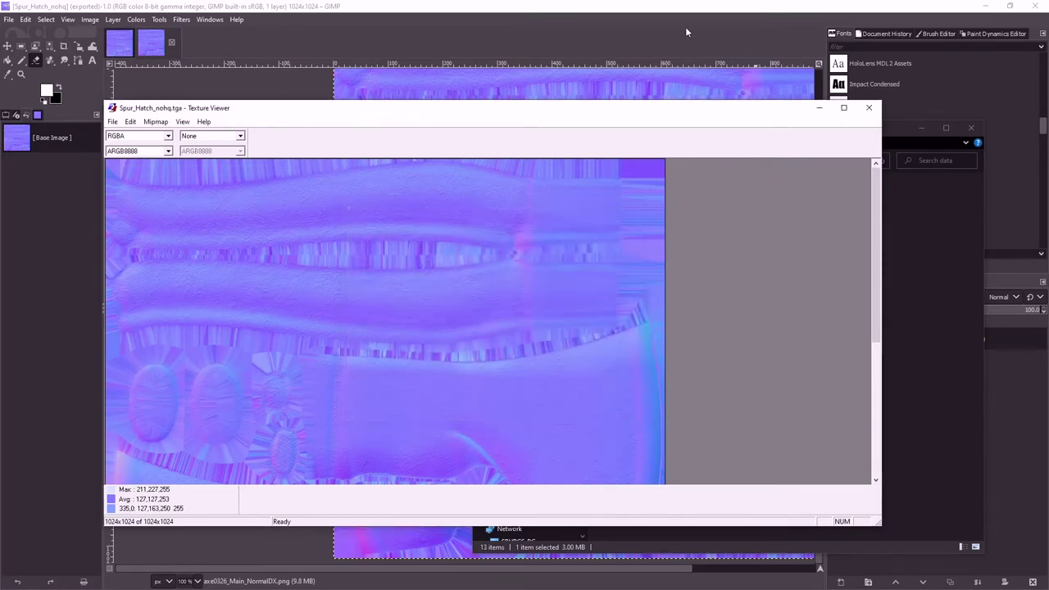
left_click(947, 370)
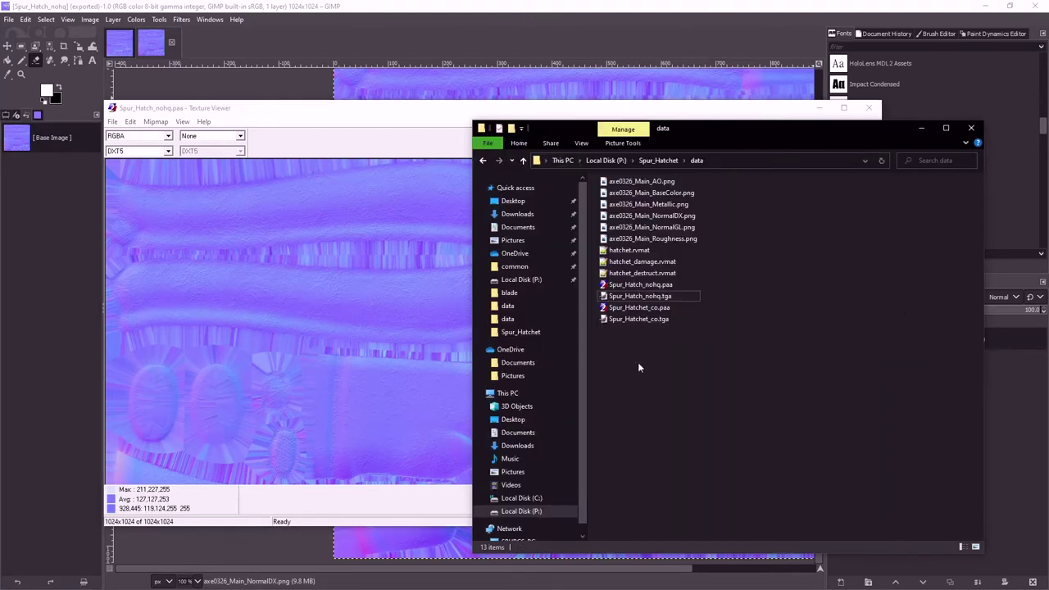
right_click(625, 252)
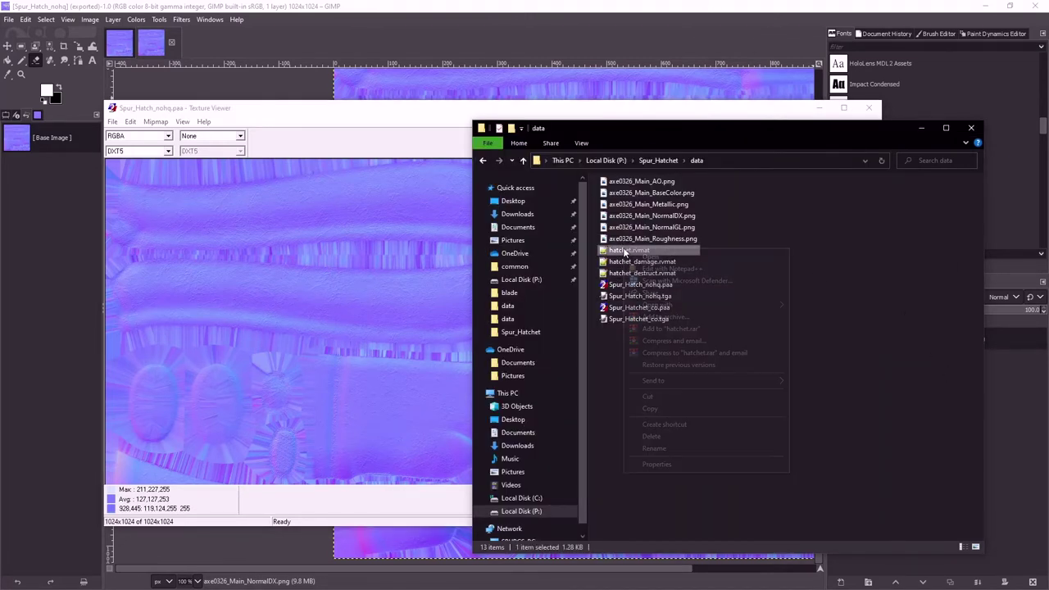
- Rename hatchet.rvmat to Spur_Hatchet.rvmat, keeping the Spur_H prefix to reuse
left_click(655, 448)
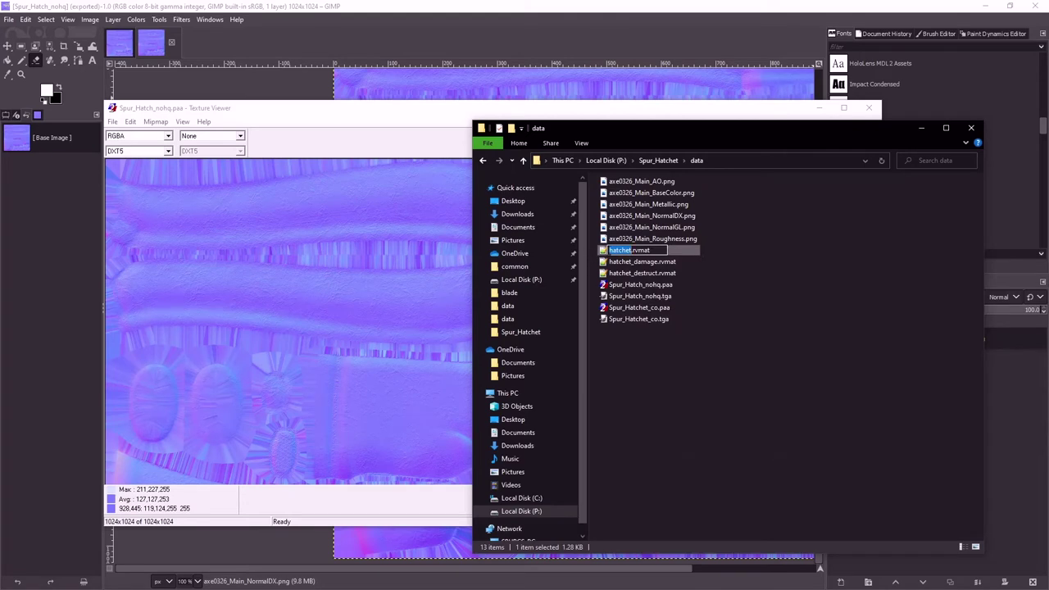
key("Right")
type("Spur")
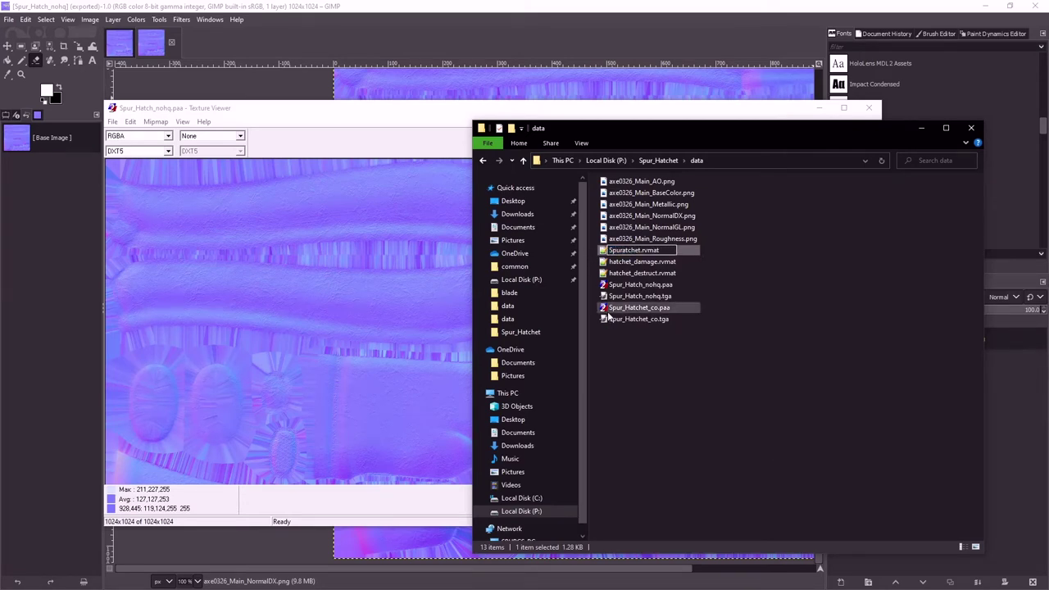
type("_")
key("Delete")
type("H")
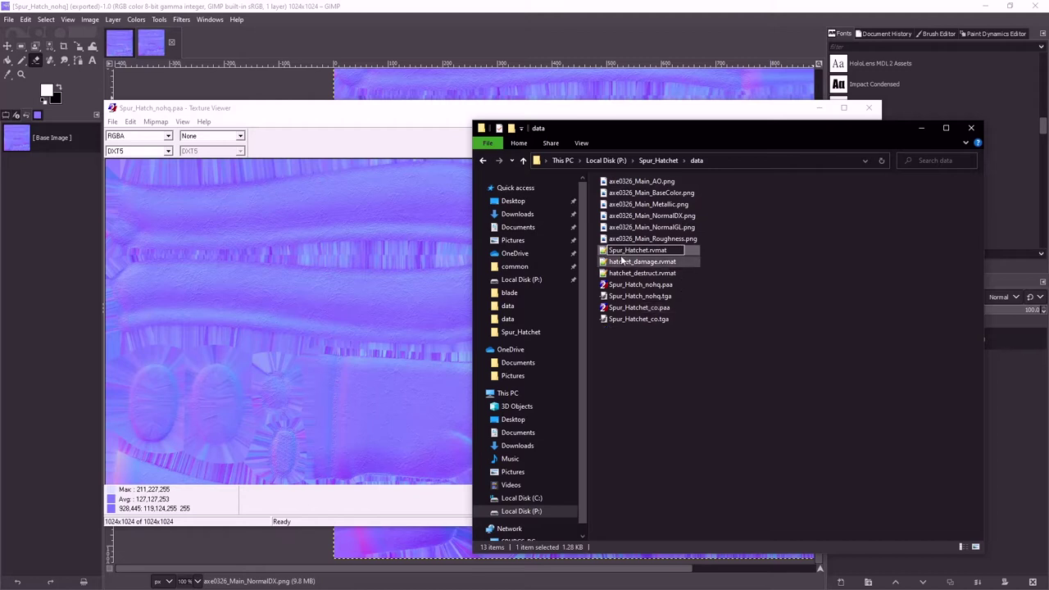
key("shift+Left")
key("shift+Left")
key("shift+Left")
key("shift+Left")
key("shift+Left")
key("shift+Left")
key("ctrl+c")
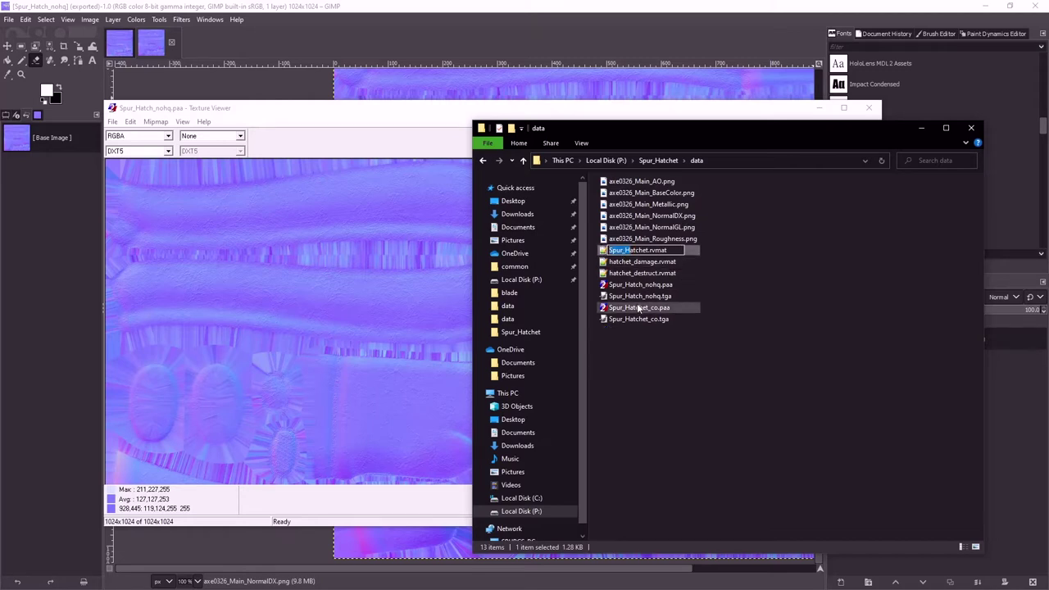
left_click(639, 261)
- Add the Spur_H prefix to hatchet_damage.rvmat and hatchet_destruct.rvmat
right_click(638, 254)
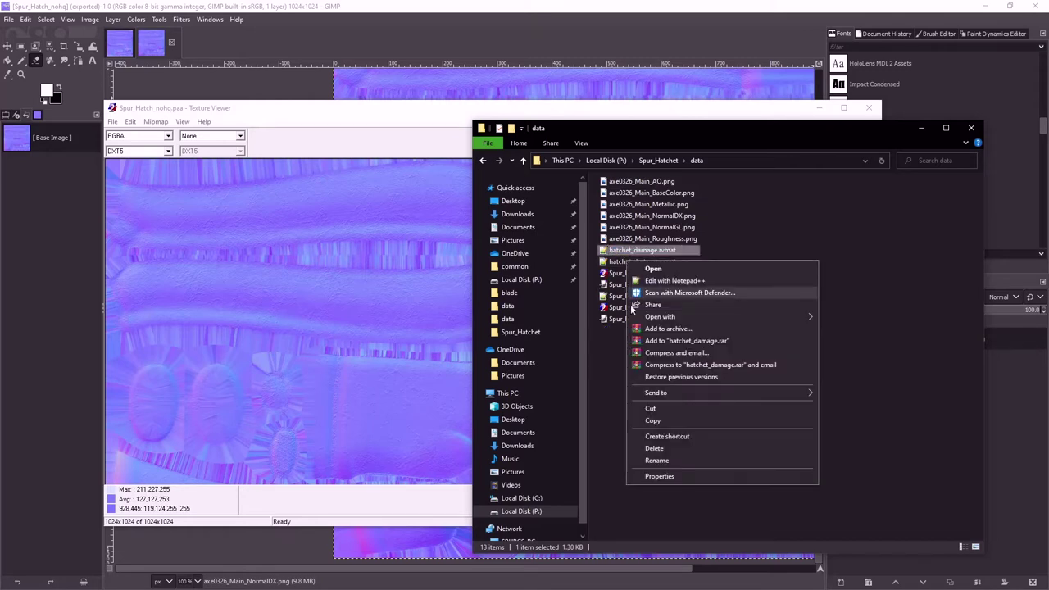
left_click(649, 460)
key("Left")
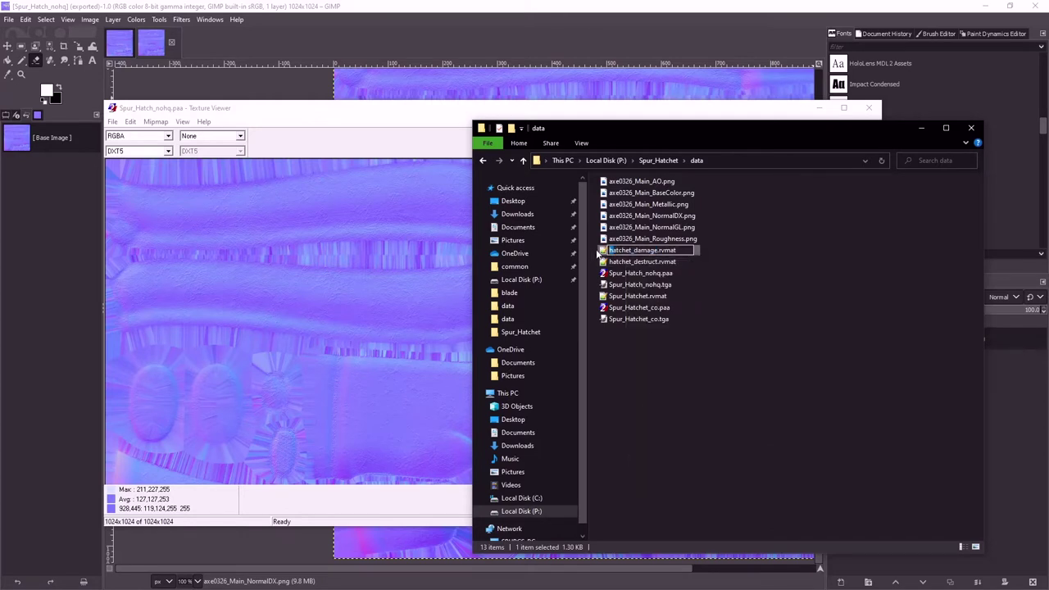
key("ctrl+v")
key("Delete")
right_click(611, 263)
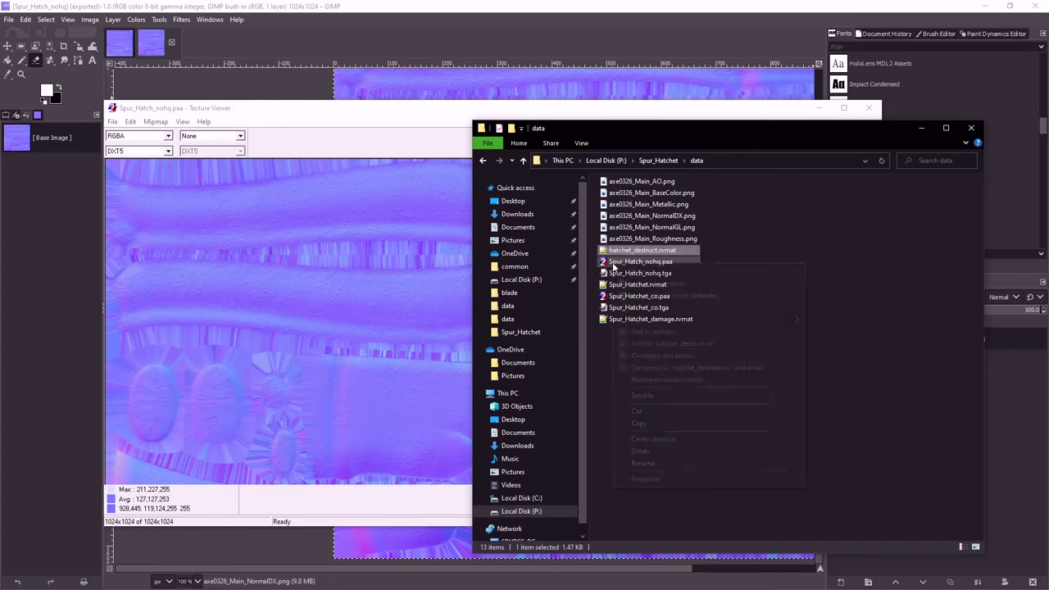
left_click(642, 464)
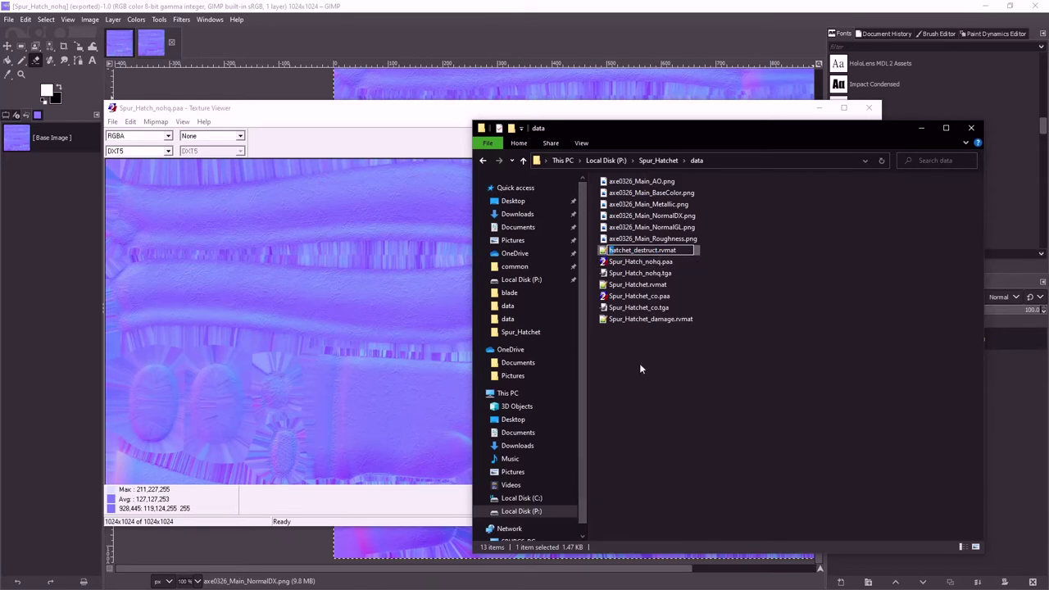
type("Spur_H")
key("Delete")
- Rename Spur_Hatch_nohq.paa and Spur_Hatch_nohq.tga to Spur_Hatchet_nohq
right_click(634, 262)
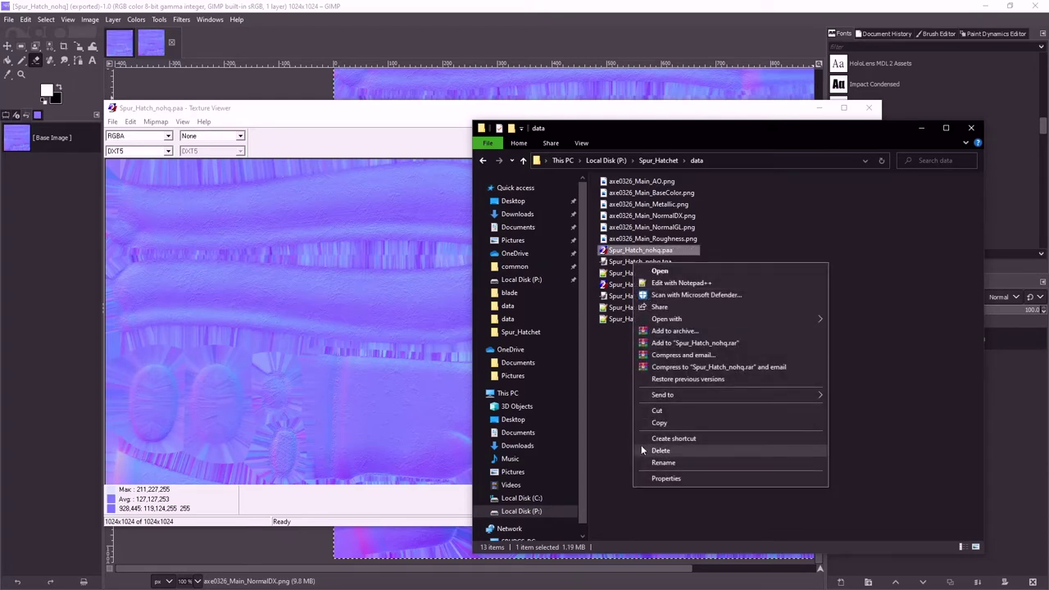
left_click(660, 463)
left_click(643, 250)
type("et_nohq.paa")
key("Return")
right_click(635, 253)
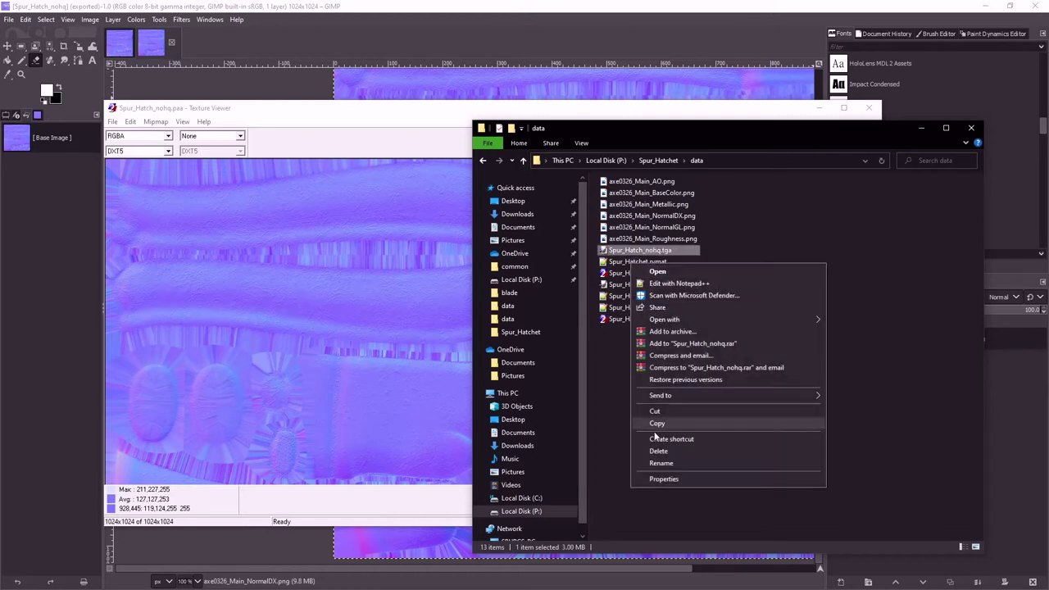
left_click(660, 462)
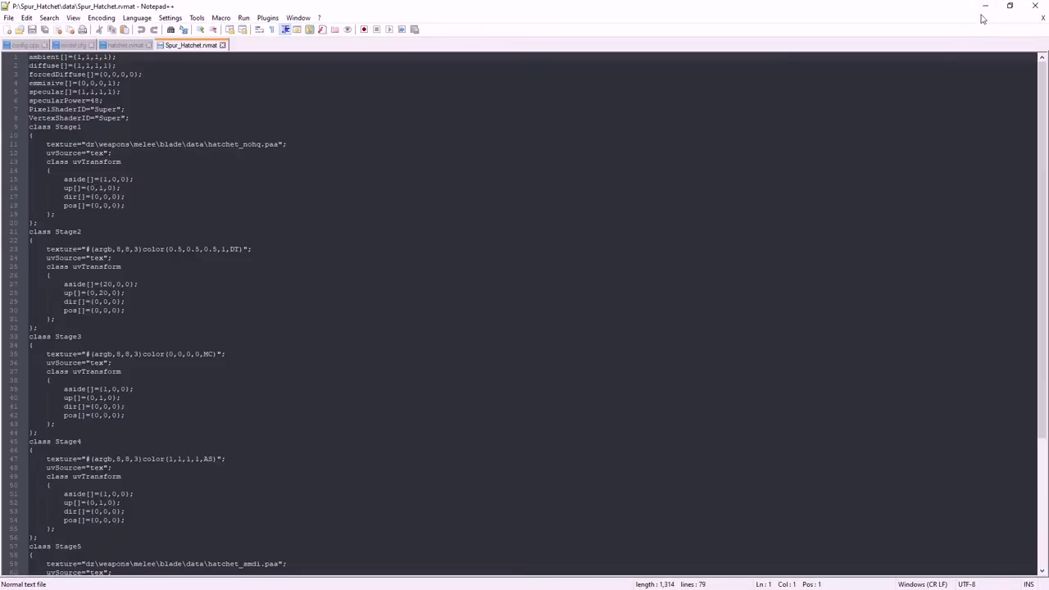
- Open Spur_Hatchet_damage.rvmat from the data folder in Notepad++
left_click(984, 7)
left_click(648, 284)
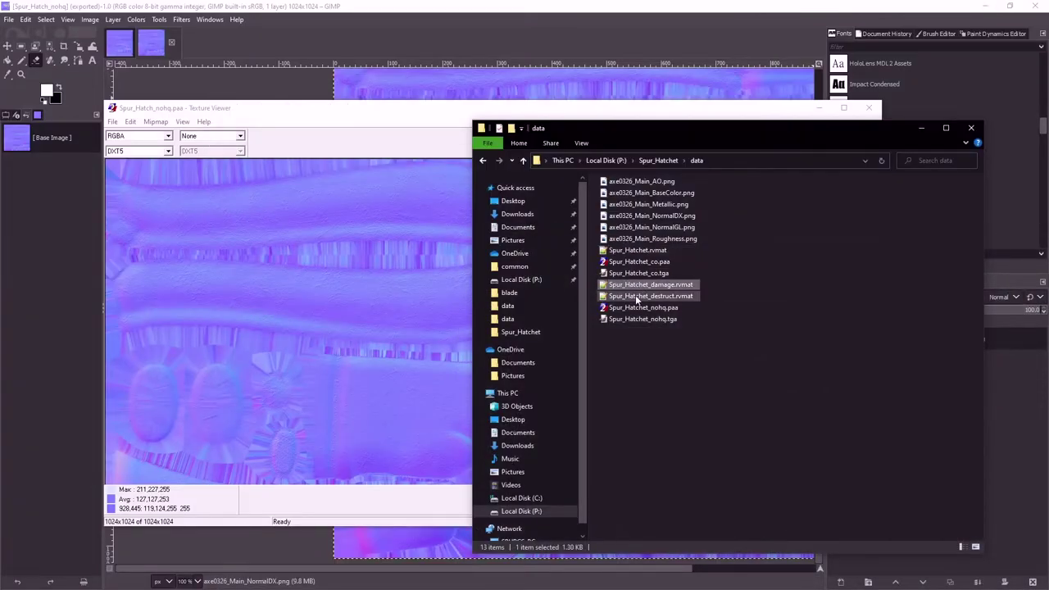
right_click(636, 292)
left_click(657, 320)
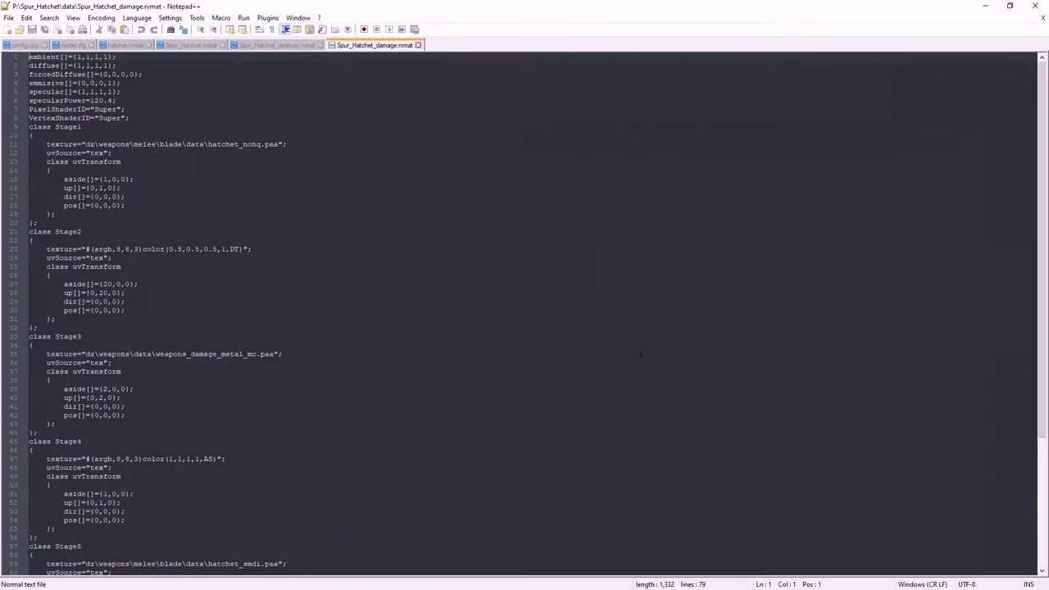
- Review model.cfg and config.cpp, then close the old hatchet.rvmat
left_click(78, 46)
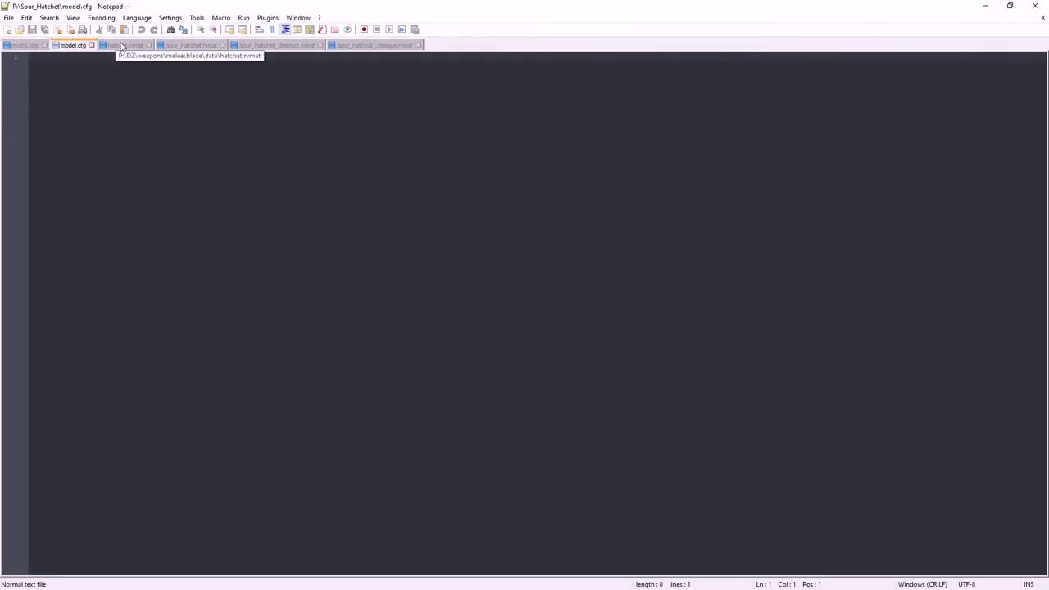
left_click(25, 45)
left_click(76, 46)
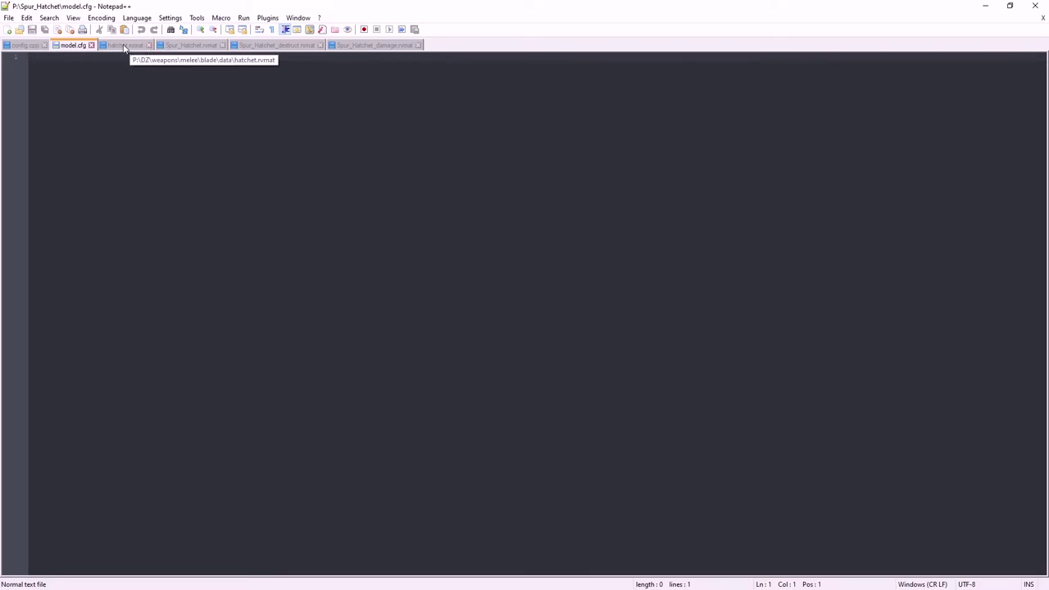
left_click(180, 46)
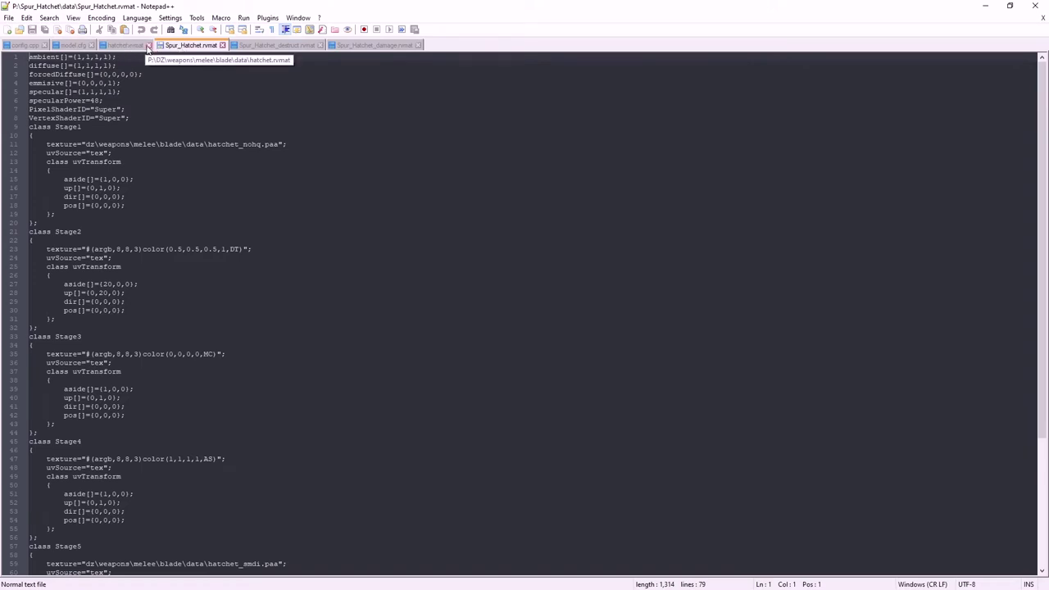
left_click(147, 47)
- Compare the destruct, damage and main Spur_Hatchet materials, ending on Spur_Hatchet.rvmat
left_click(214, 47)
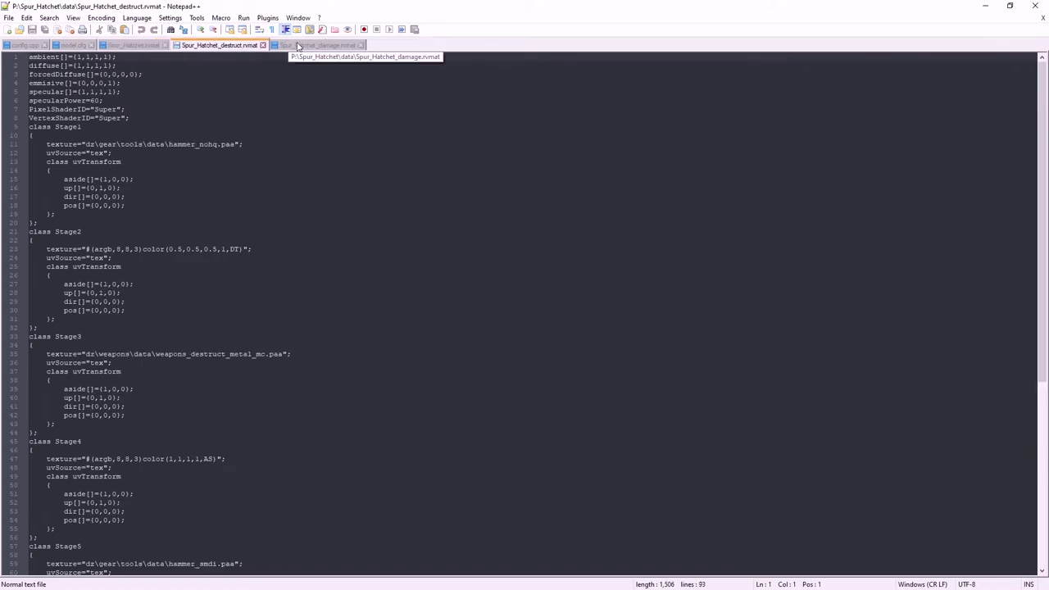
left_click(299, 46)
left_click(141, 46)
left_click(204, 47)
left_click(295, 46)
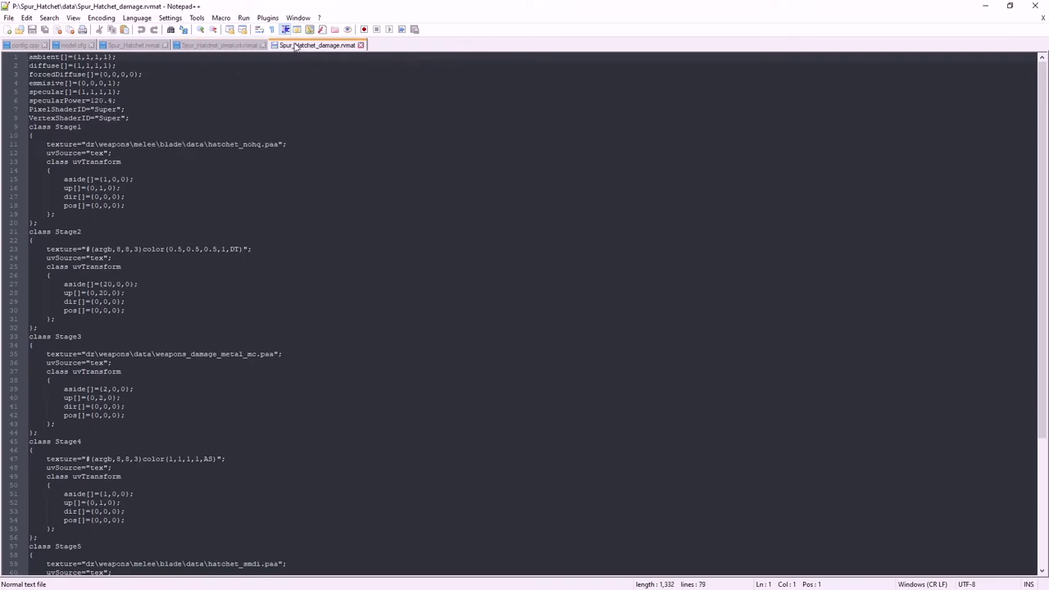
left_click(137, 46)
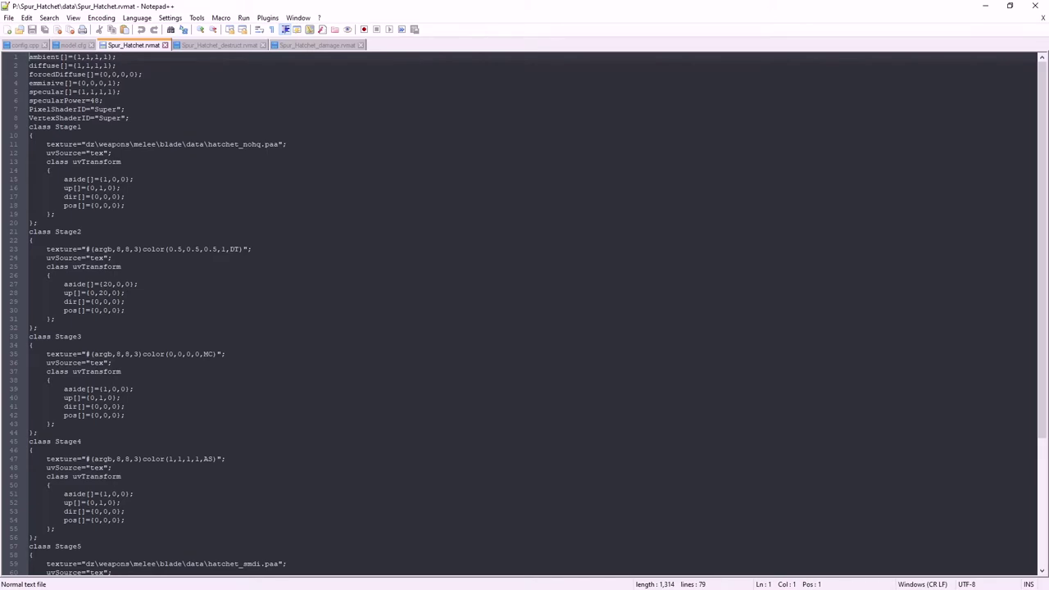
- Copy the Spur_Hatchet data folder's address from File Explorer
key("super+Down")
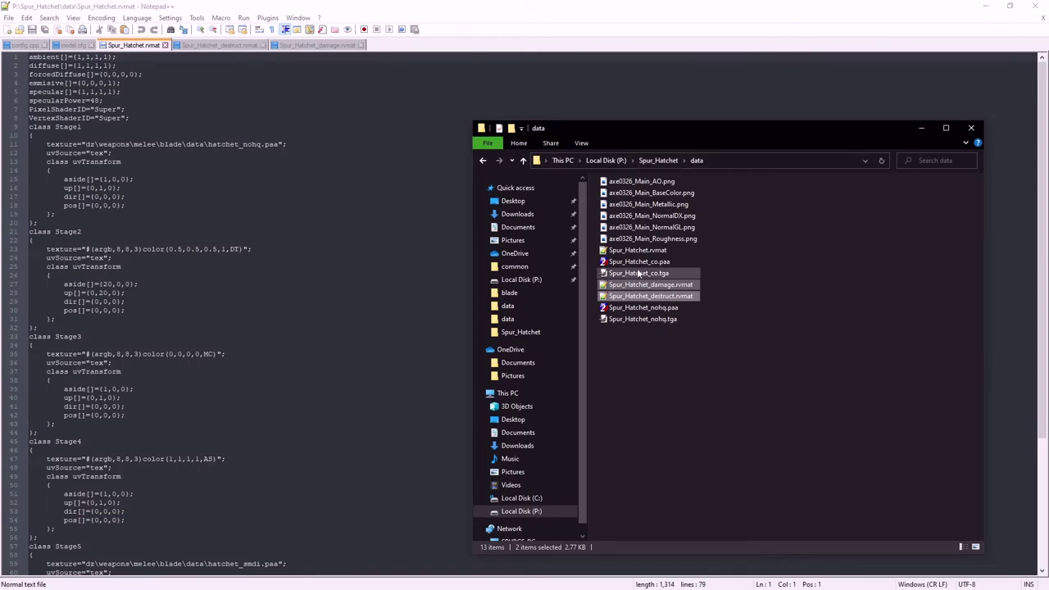
left_click(649, 308)
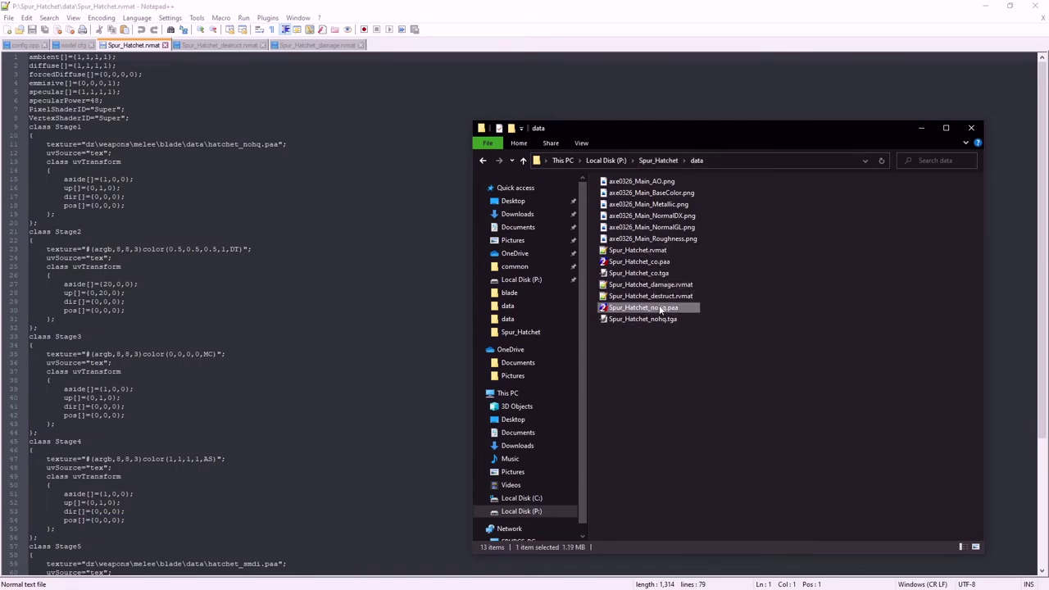
right_click(664, 311)
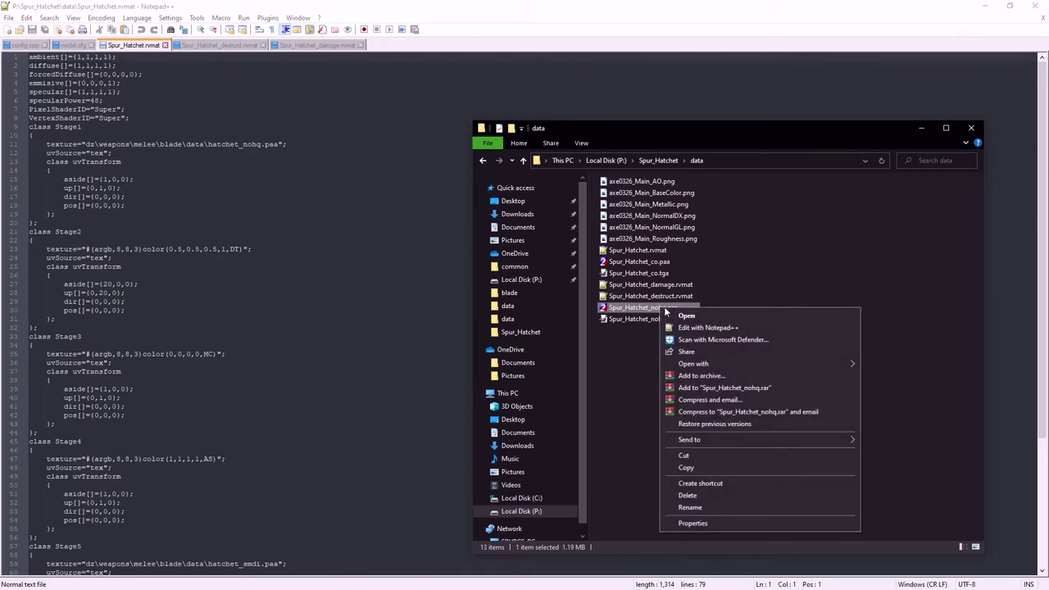
right_click(688, 164)
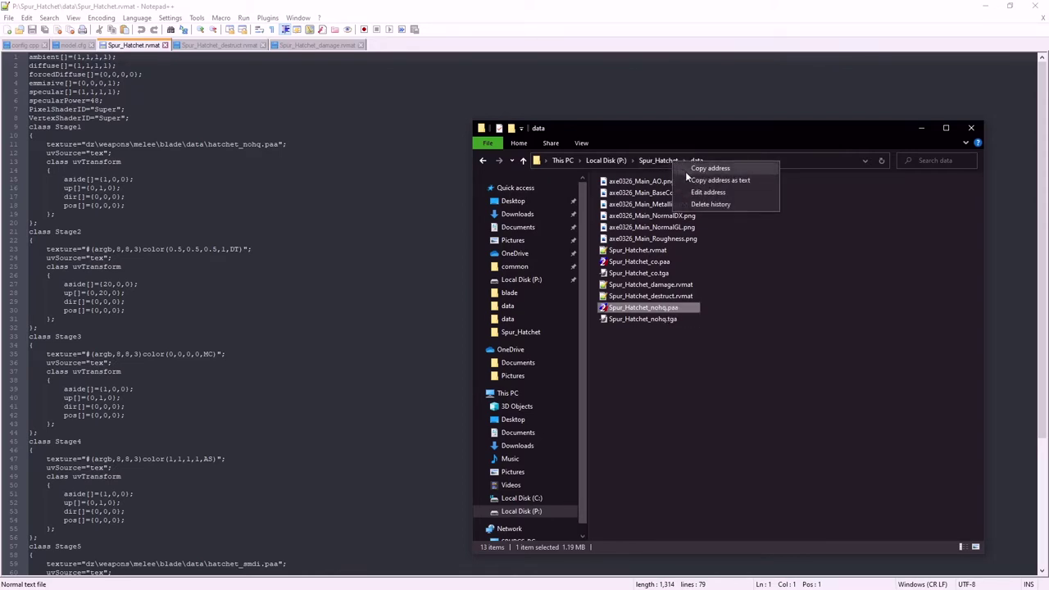
left_click(704, 170)
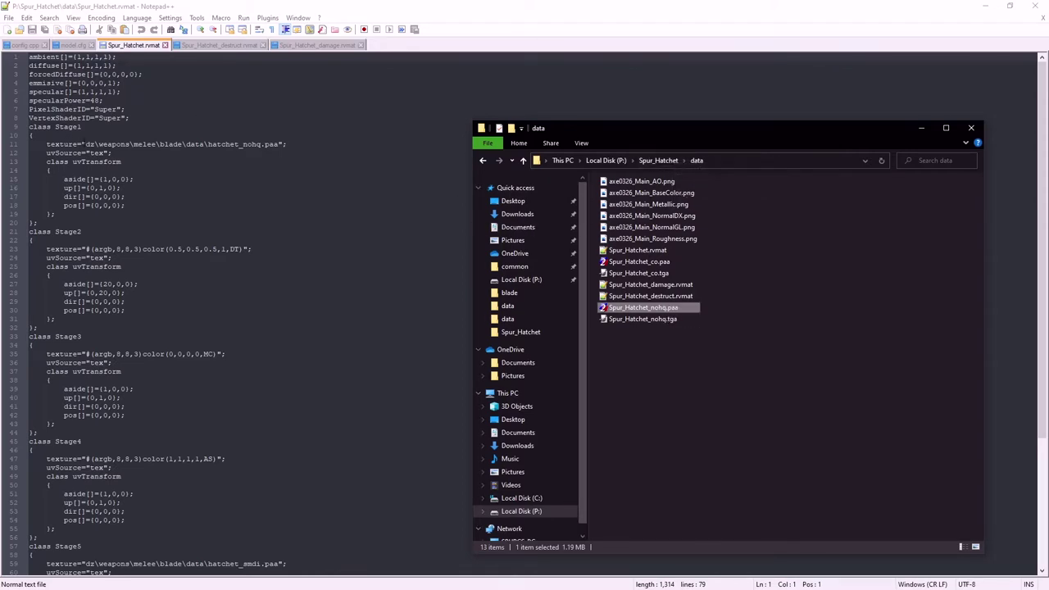
- Replace line 11's path with Spur_Hatchet\data\Spur_Hatchet_nohq.paa and save Spur_Hatchet.rvmat
mouse_move(86, 144)
left_mouse_down()
mouse_move(207, 145)
mouse_move(86, 145)
left_mouse_up()
key("ctrl+v")
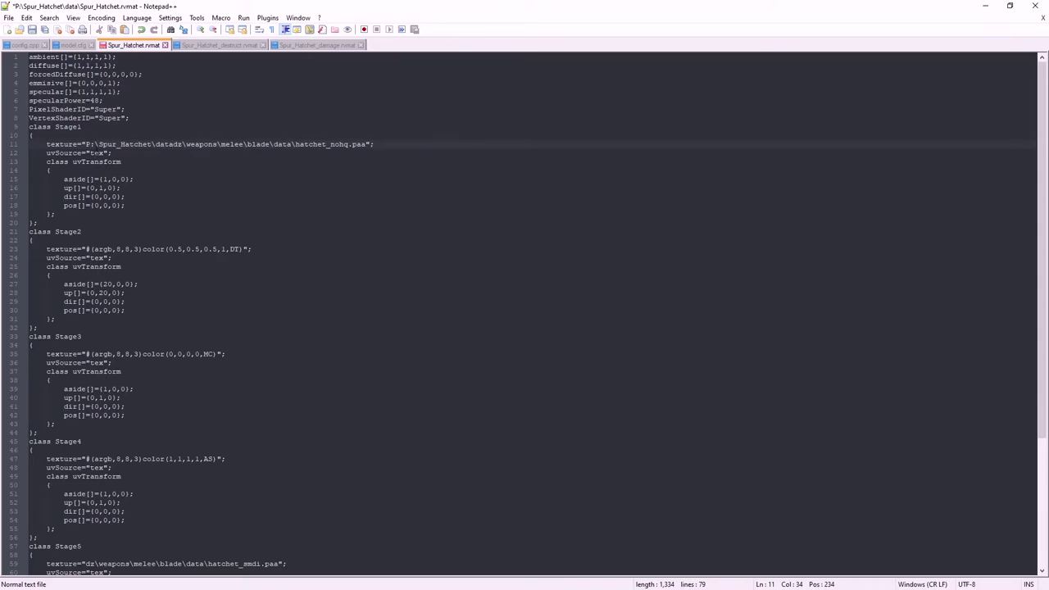
left_click(100, 144)
key("BackSpace")
key("BackSpace")
key("BackSpace")
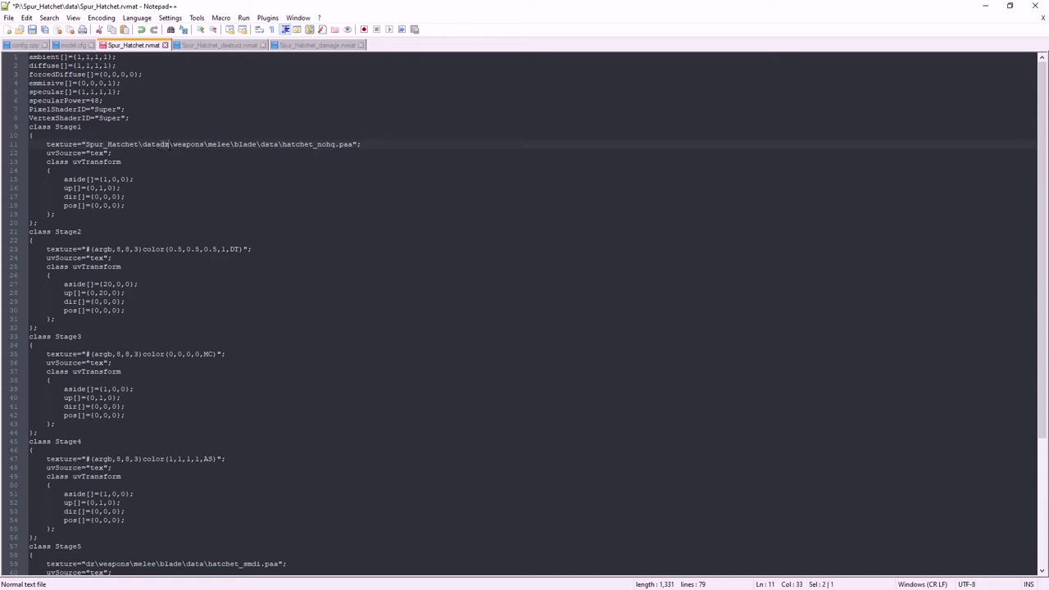
left_click_drag(169, 144, 271, 144)
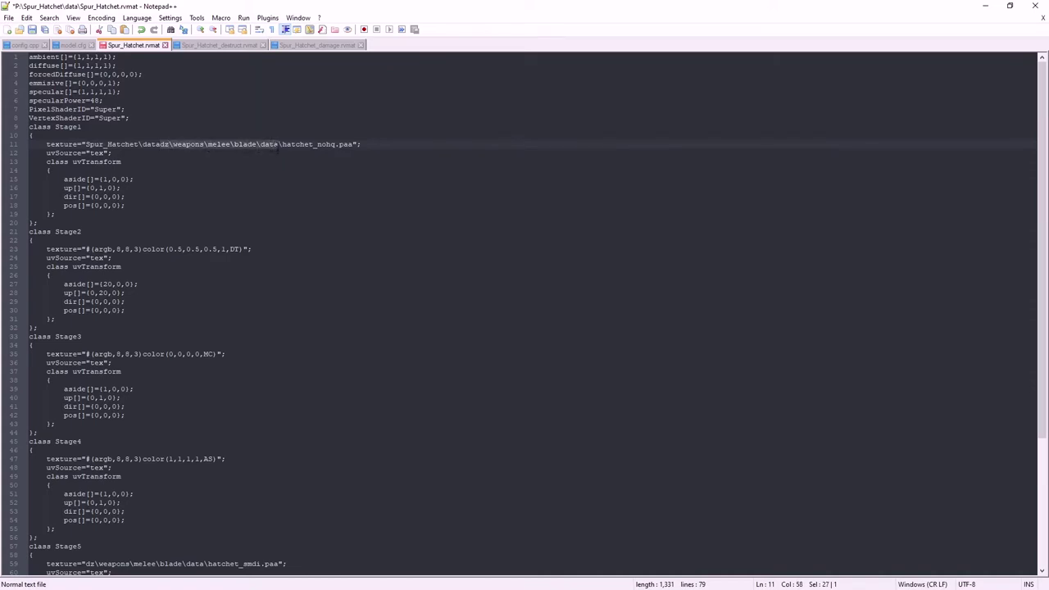
key("BackSpace")
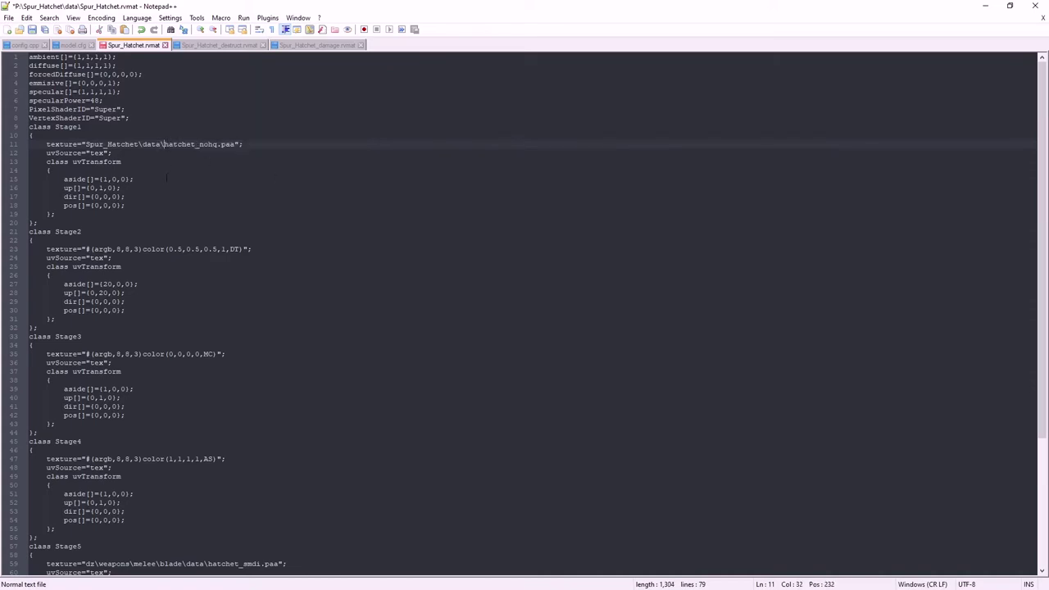
type("Spur")
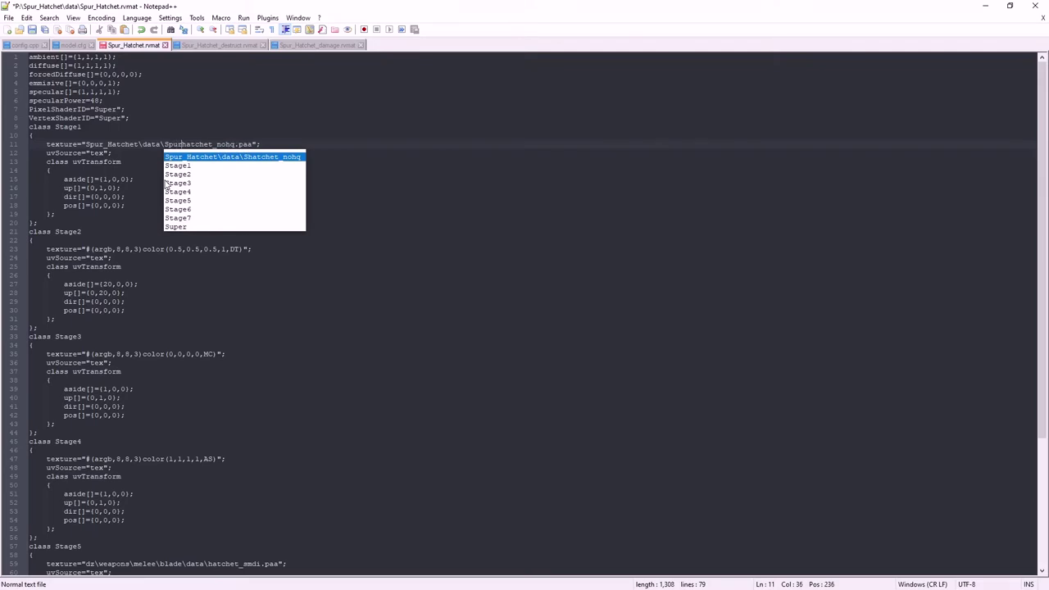
key("Delete")
type("_H")
left_click(284, 144)
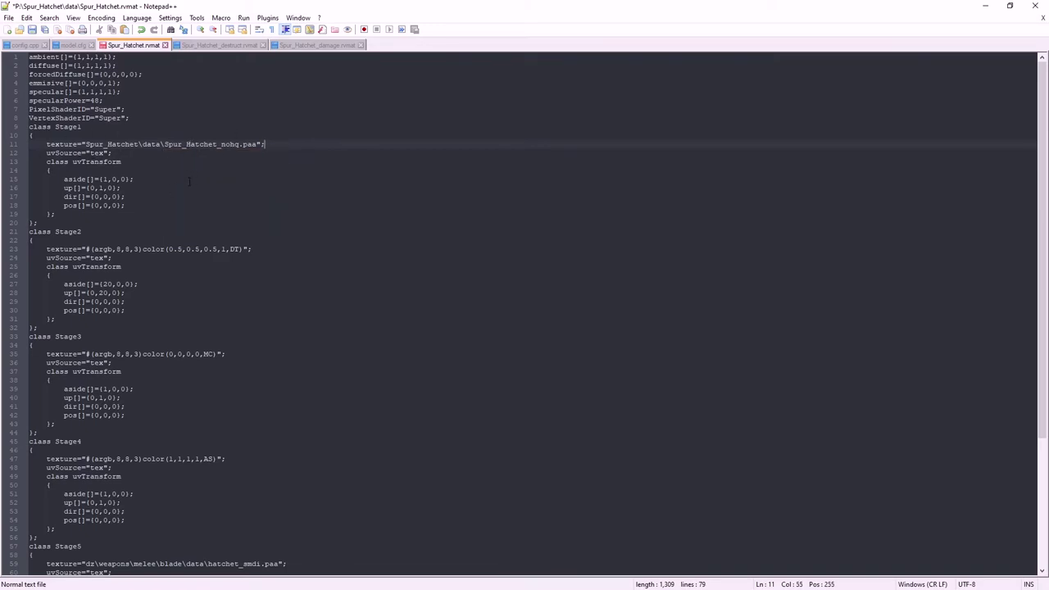
left_click(31, 30)
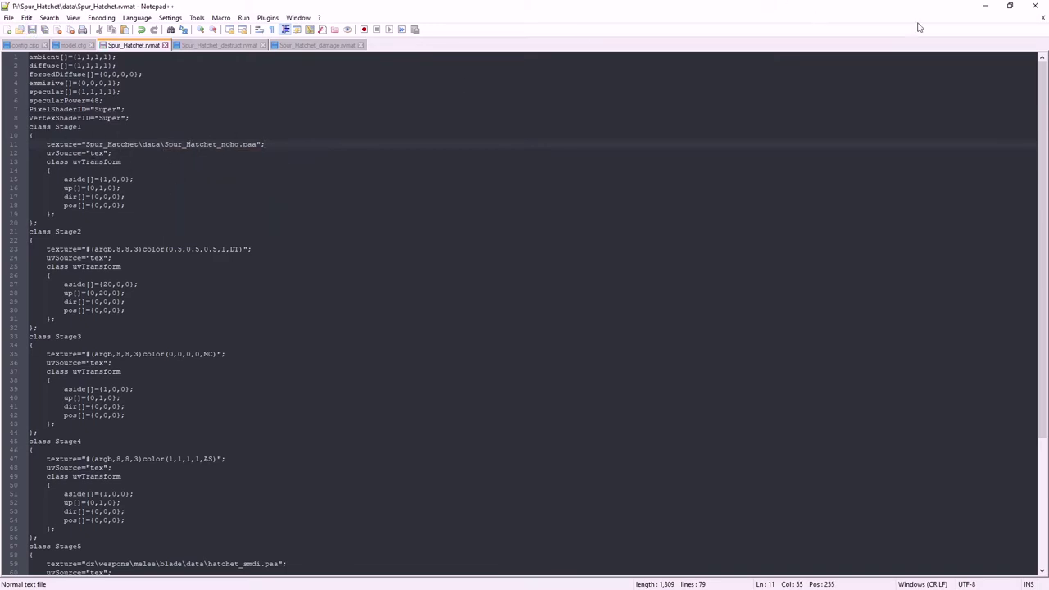
- Select every face in the 0.000 LOD and open Face Properties
key("alt+Tab")
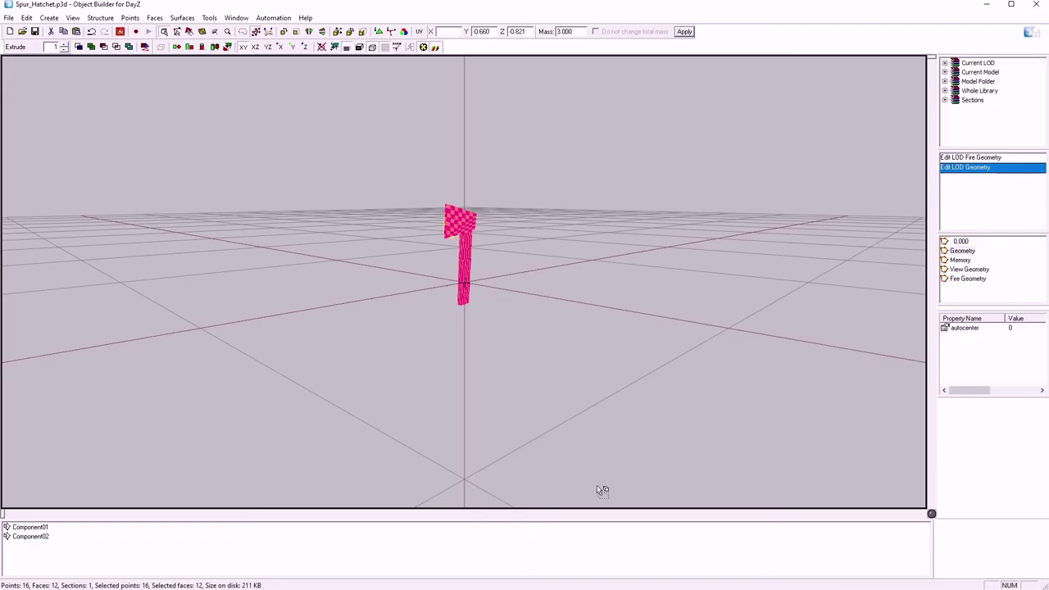
left_click(370, 393)
left_click(956, 242)
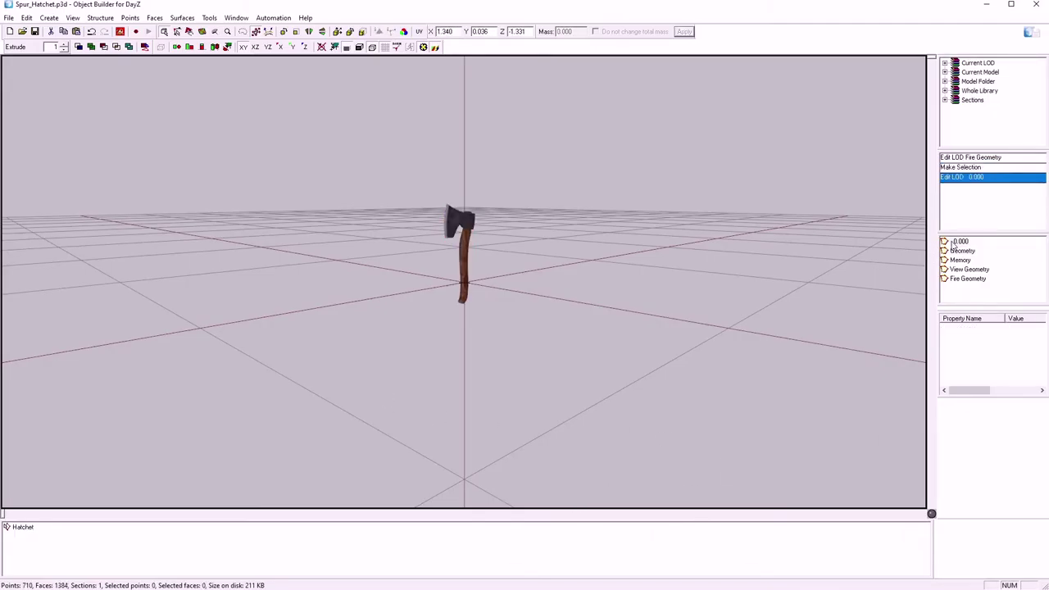
key("ctrl+a")
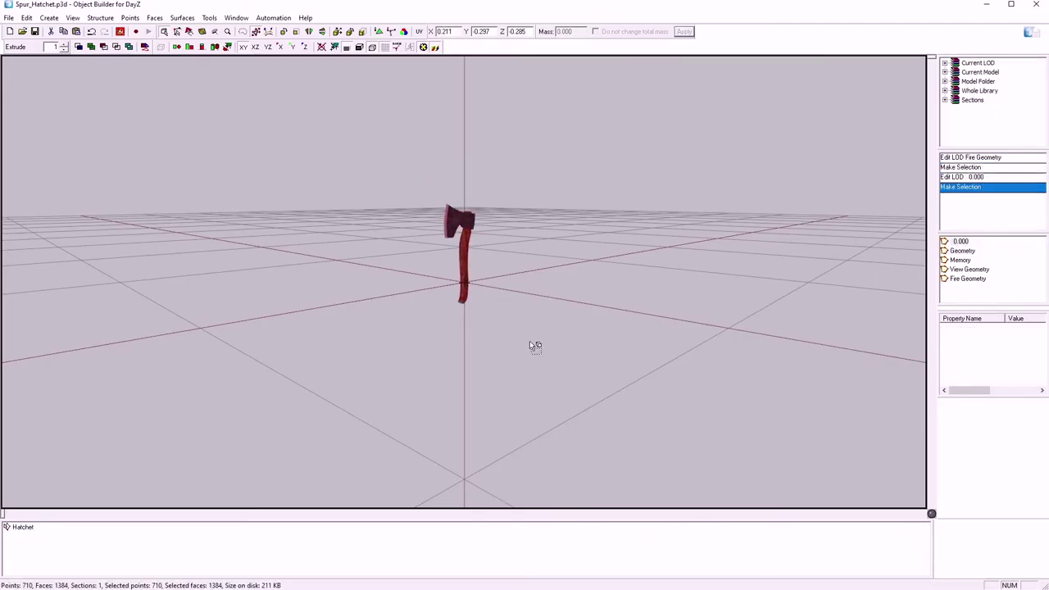
left_click(378, 33)
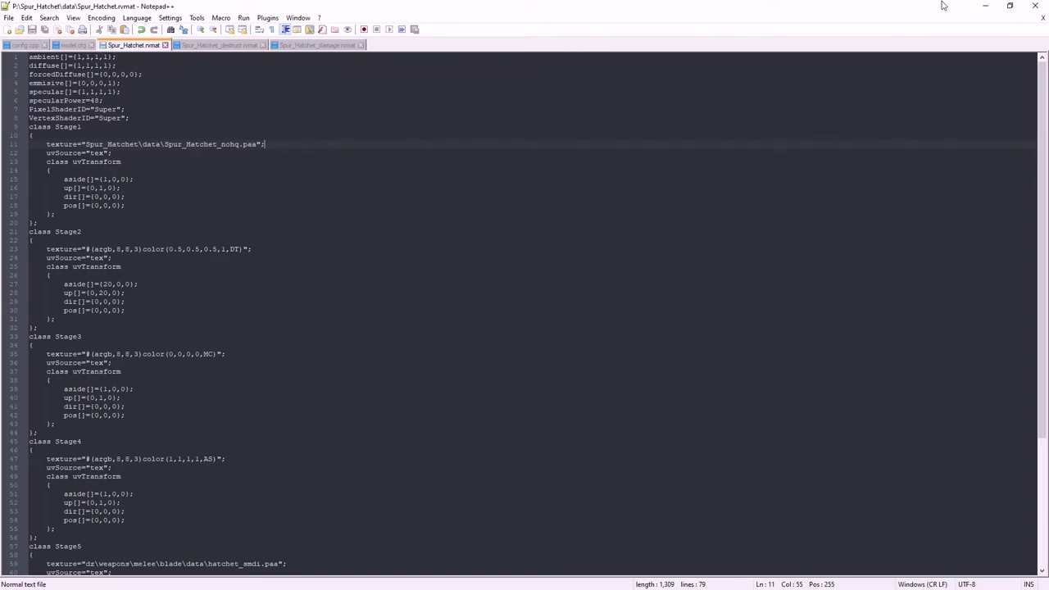
- Assign Spur_Hatchet\data\Spur_Hatchet.rvmat to the faces, apply, and deselect
left_click(986, 5)
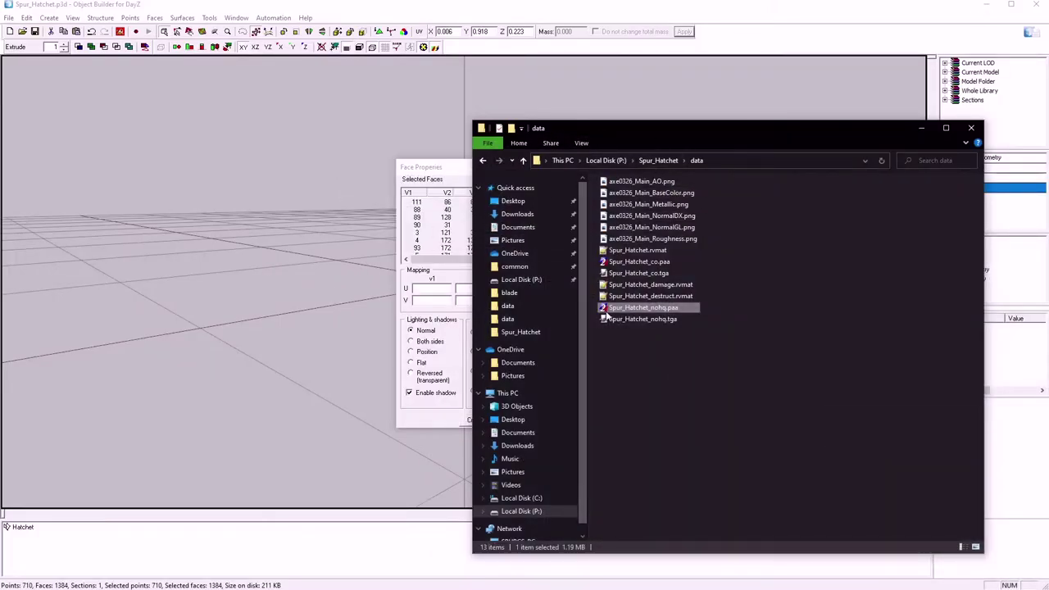
left_click(971, 128)
left_click(625, 377)
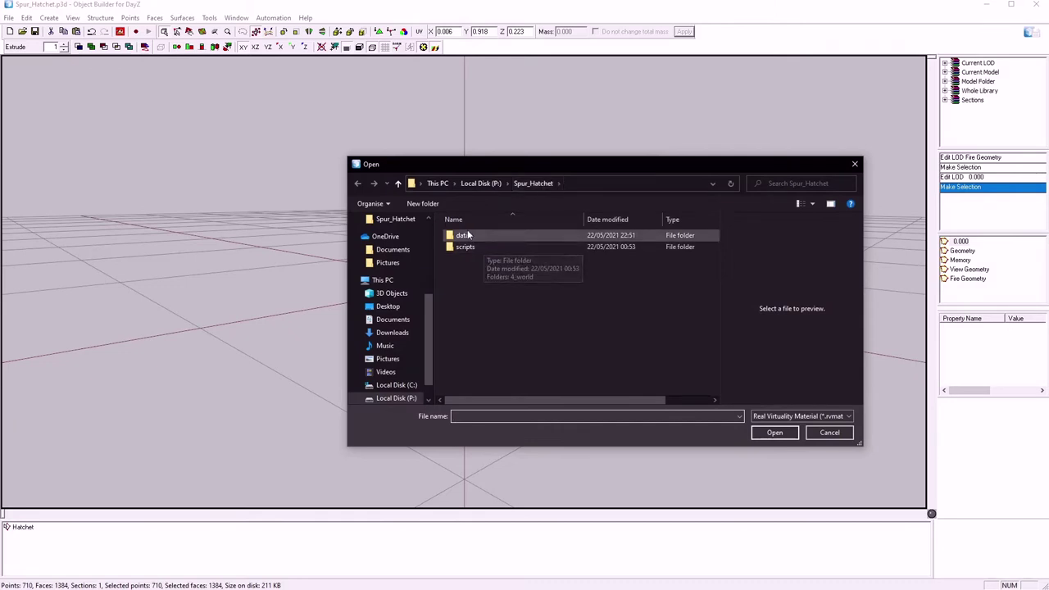
double_click(467, 236)
left_click(490, 277)
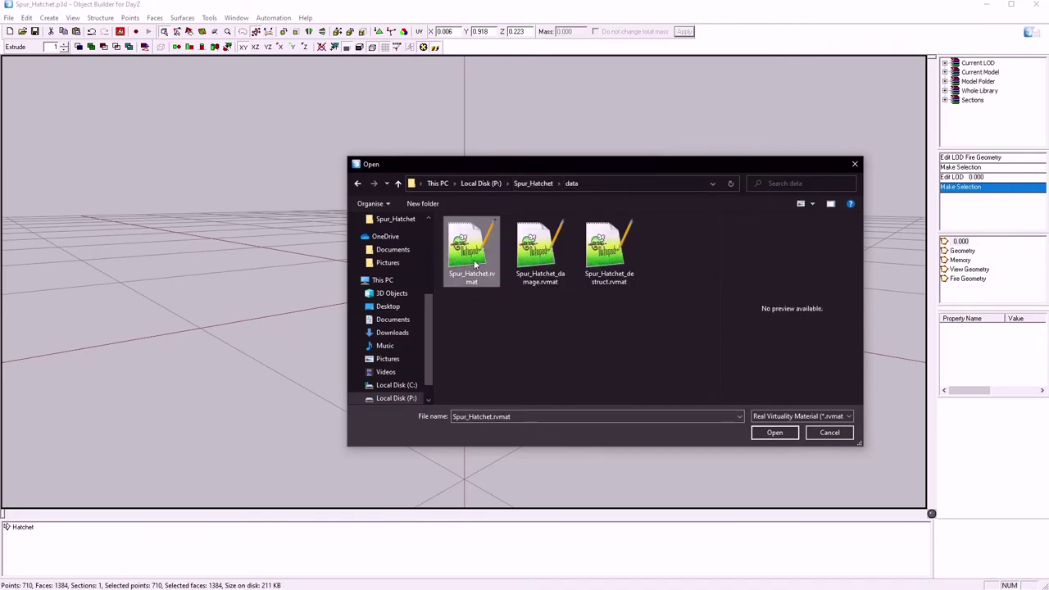
left_click(773, 432)
left_click(625, 419)
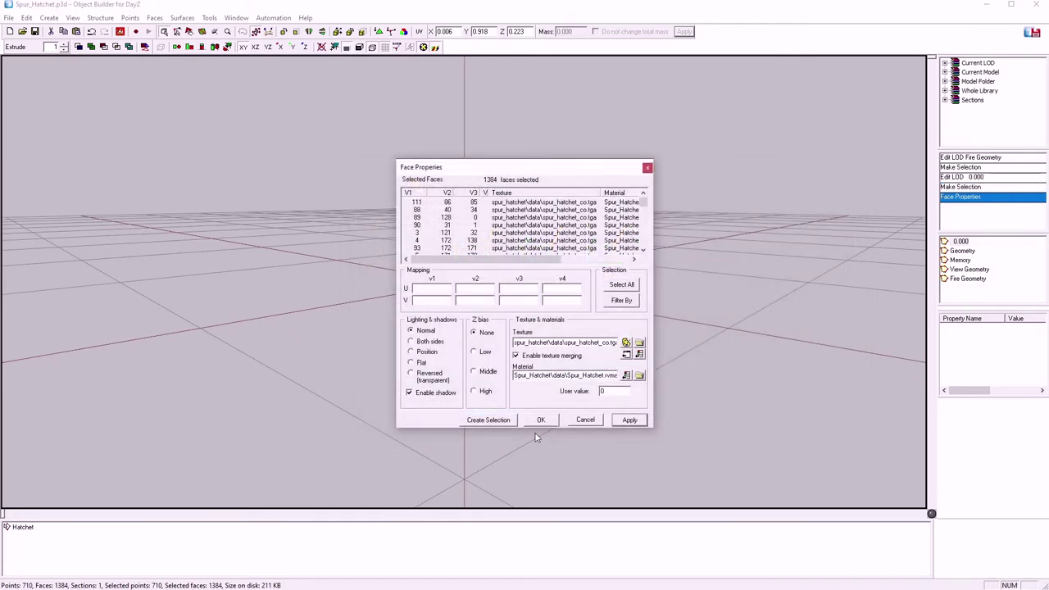
left_click(539, 420)
left_click(300, 188)
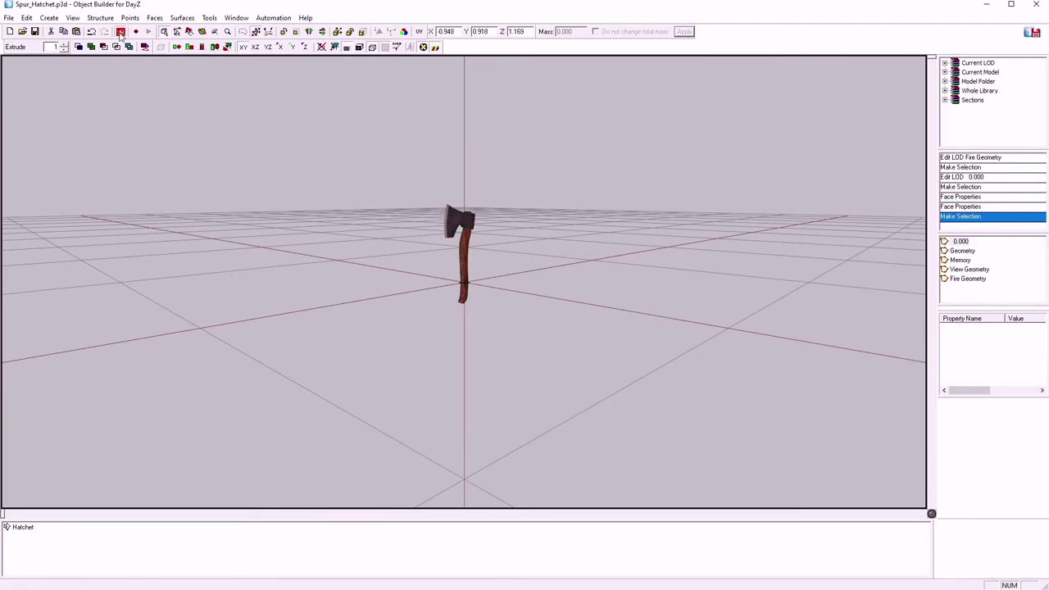
left_click(120, 33)
left_click(144, 38)
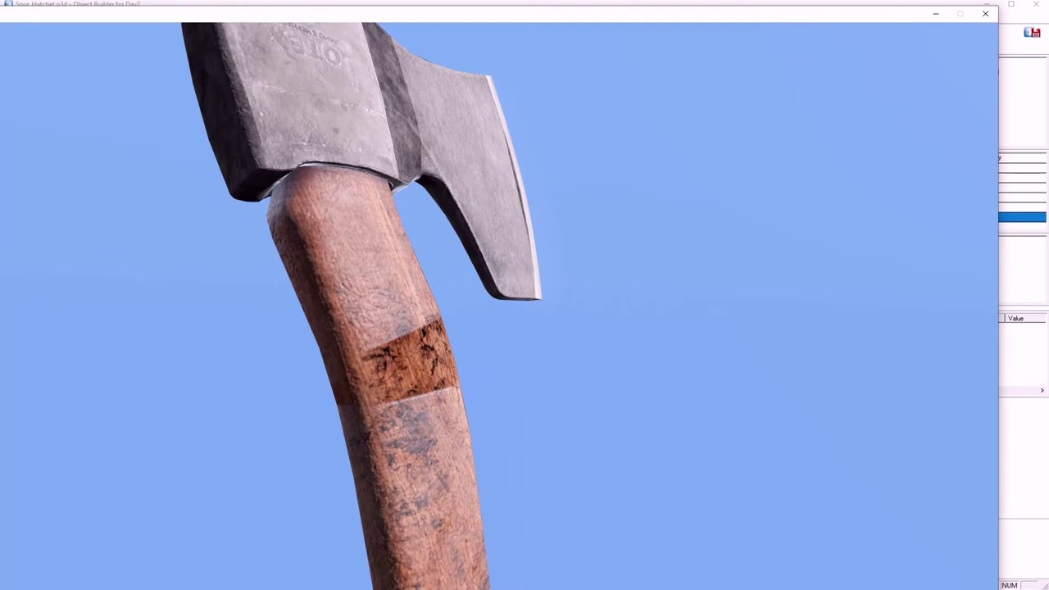
left_click(986, 14)
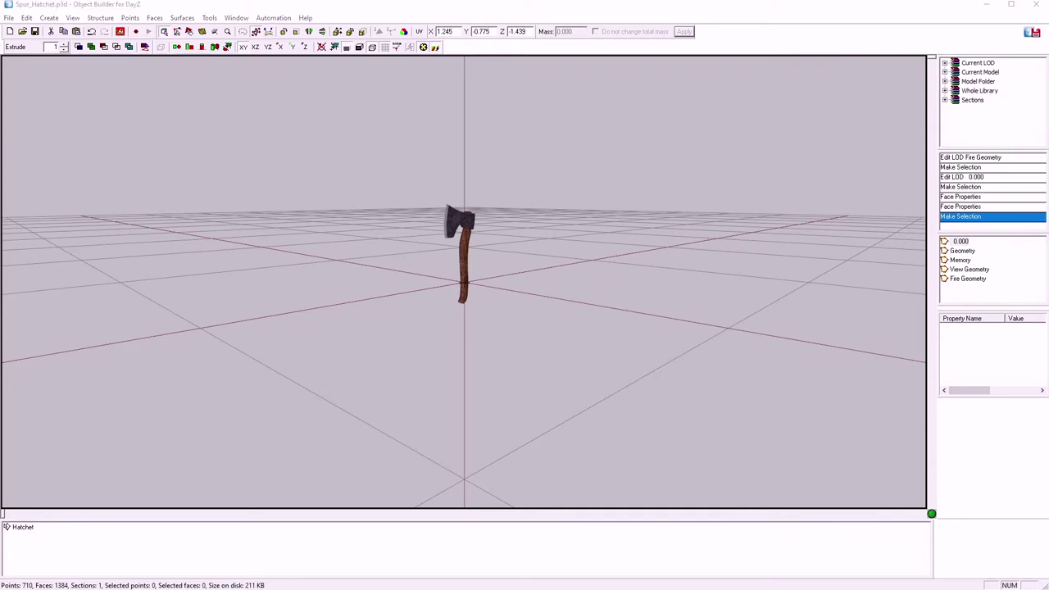
- Switch away from Object Builder toward the gloss and specular maps tutorial
key("alt+Tab")
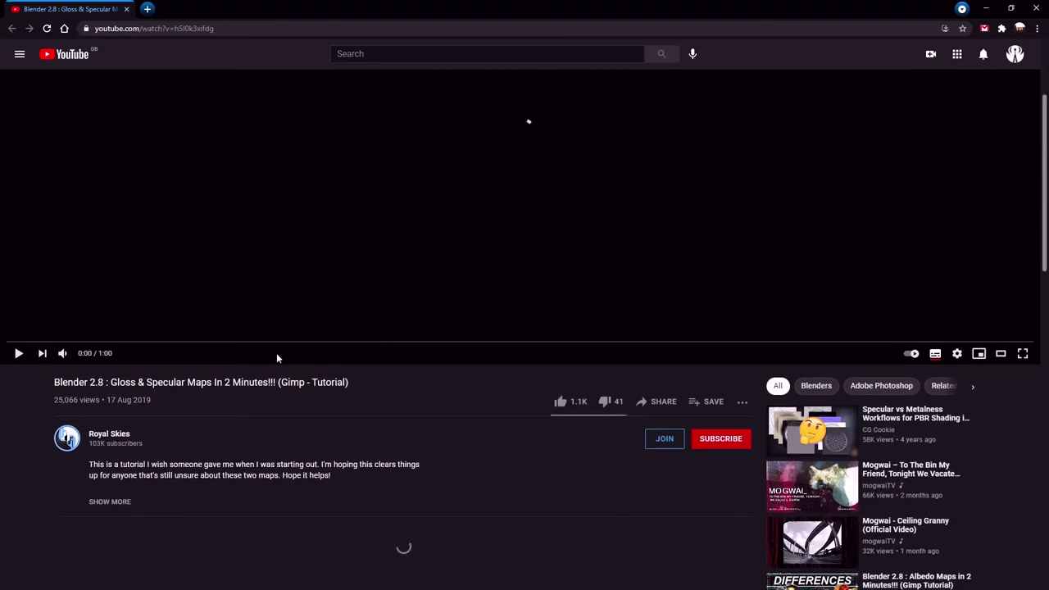
- Select the whole Gloss & Specular Maps video title, then play and pause at 0:01
double_click(122, 382)
left_click_drag(123, 382, 343, 382)
scroll(270, 393, "down", 2)
scroll(20, 361, "up", 2)
left_click(19, 354)
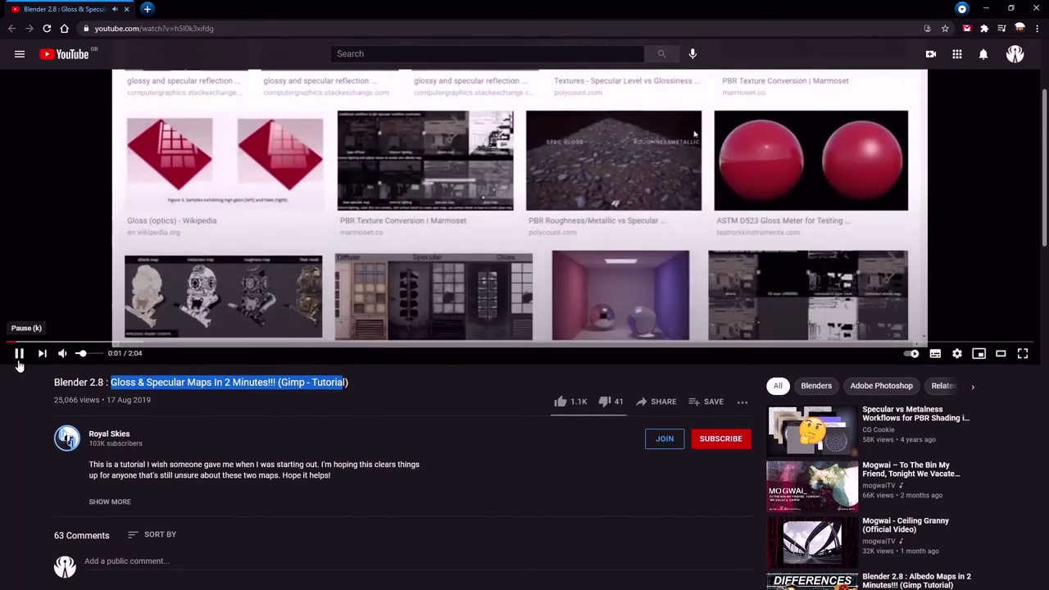
left_click(19, 355)
scroll(377, 349, "up", 2)
scroll(525, 328, "up", 1)
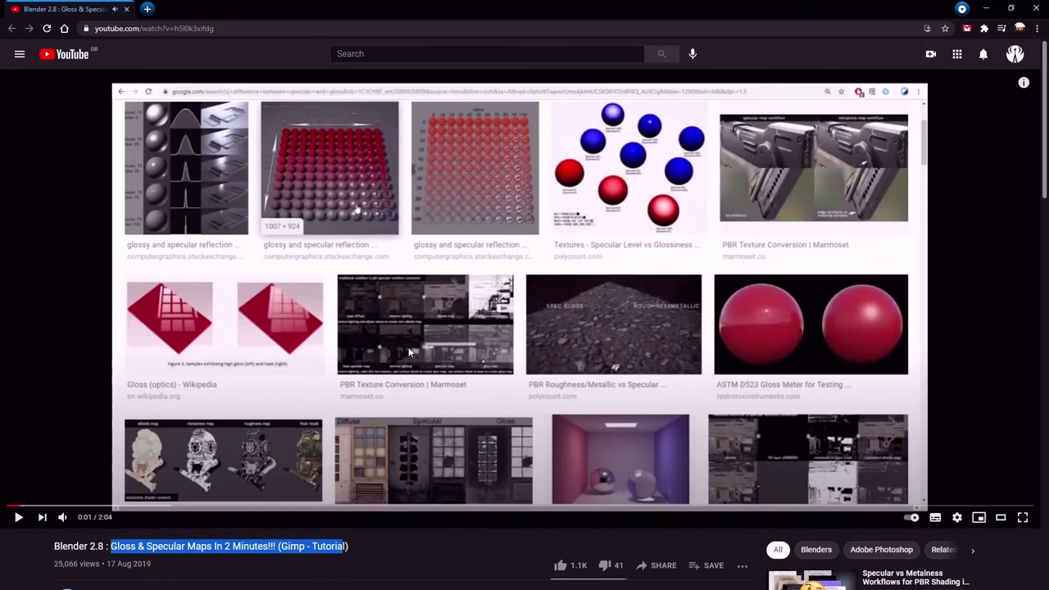
scroll(371, 515, "down", 4)
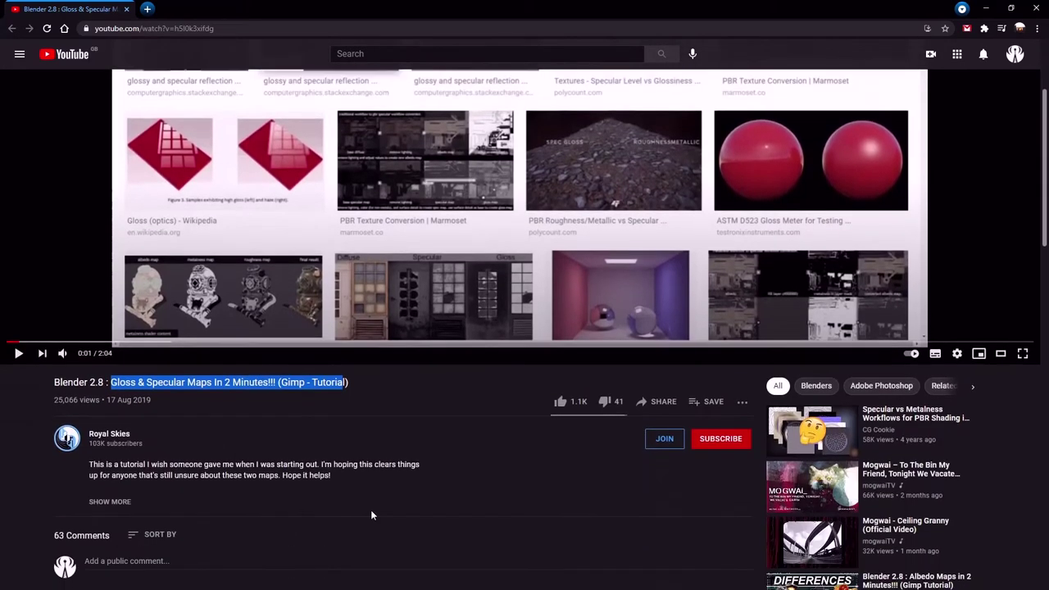
scroll(490, 303, "up", 4)
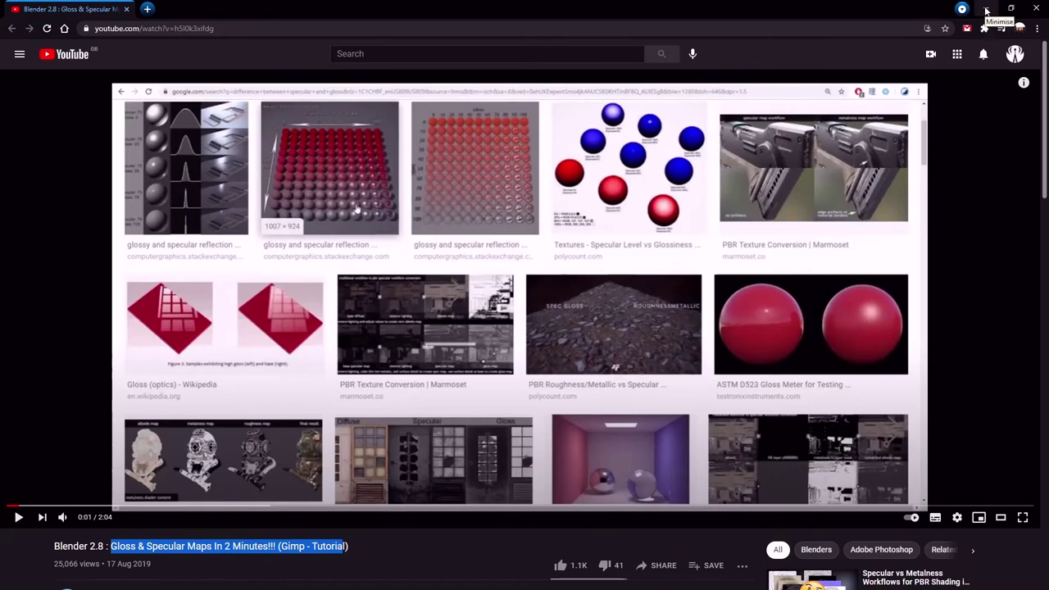
- Minimise the browser and open axe0326_Main_Roughness.png with GIMP
left_click(987, 9)
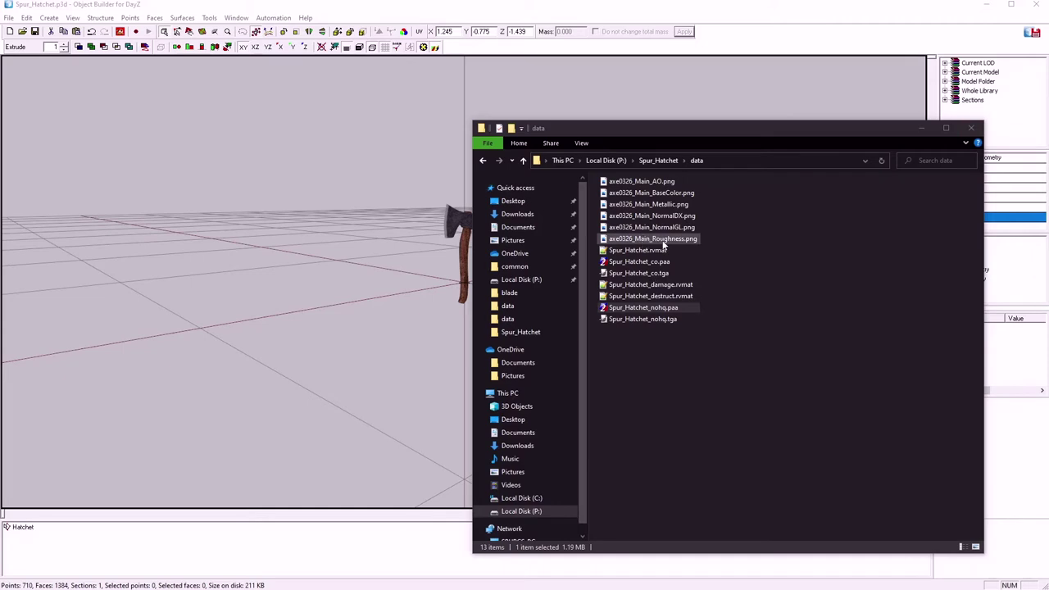
right_click(654, 240)
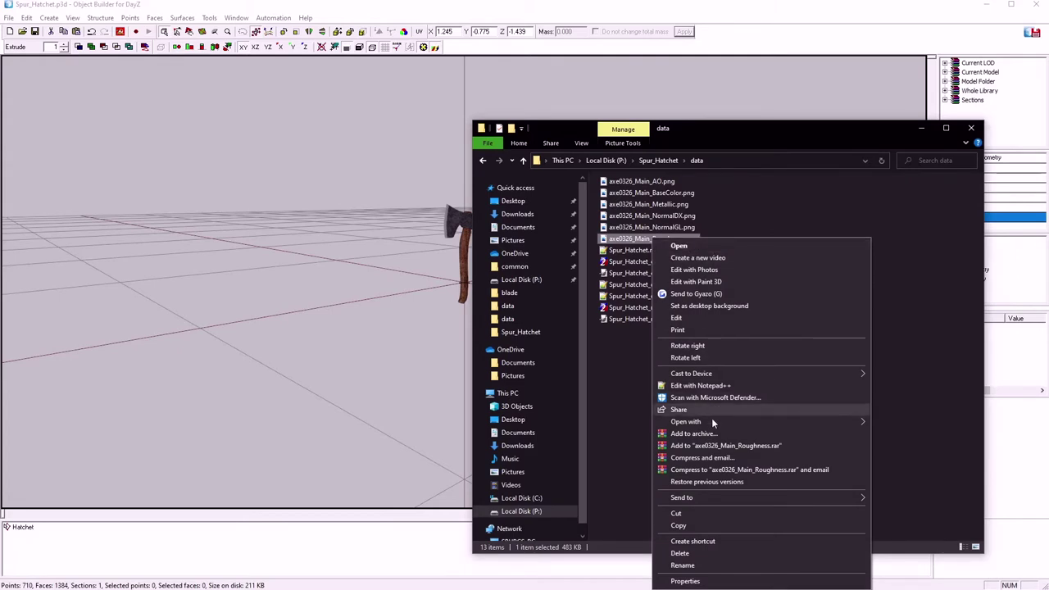
mouse_move(712, 420)
left_click(895, 423)
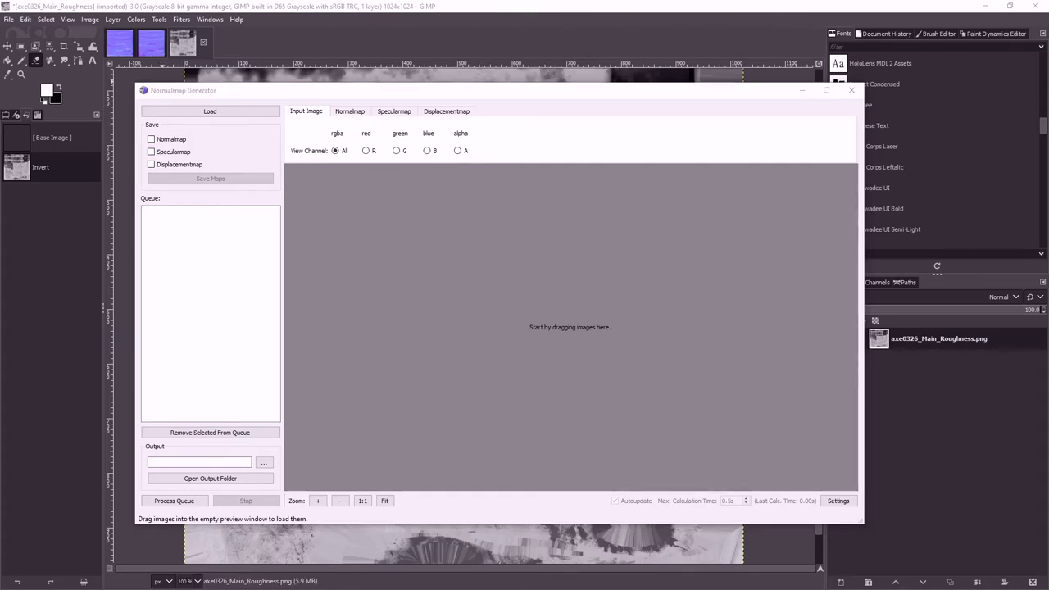
- Generate a specular map from Spur_Hatchet_co.tga and save Spur_Hatchet_co_spec.png to P:/Spur_Hatchet/data
key("alt+Tab")
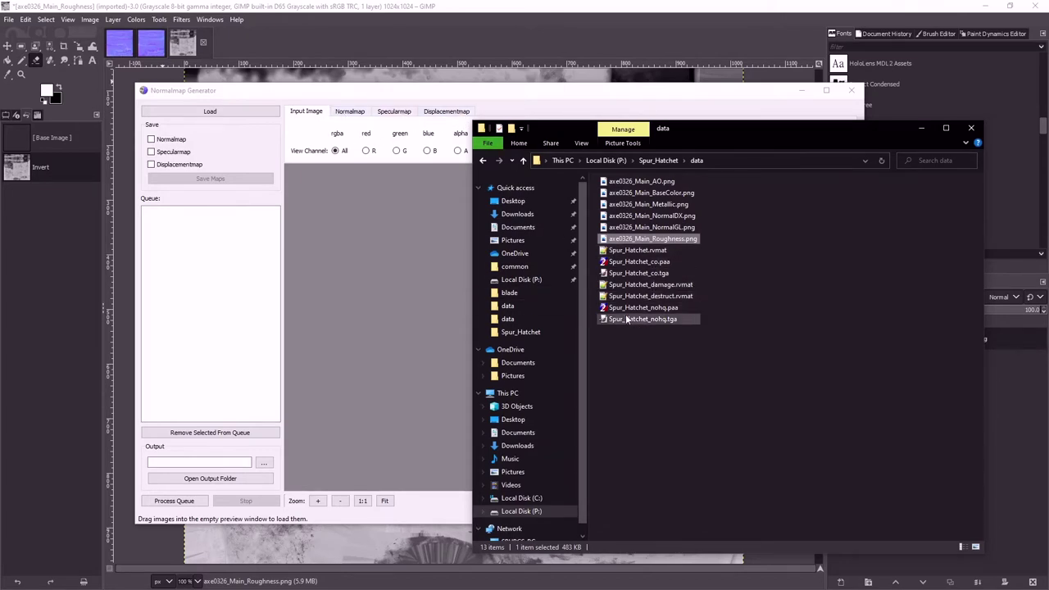
left_click_drag(644, 277, 368, 274)
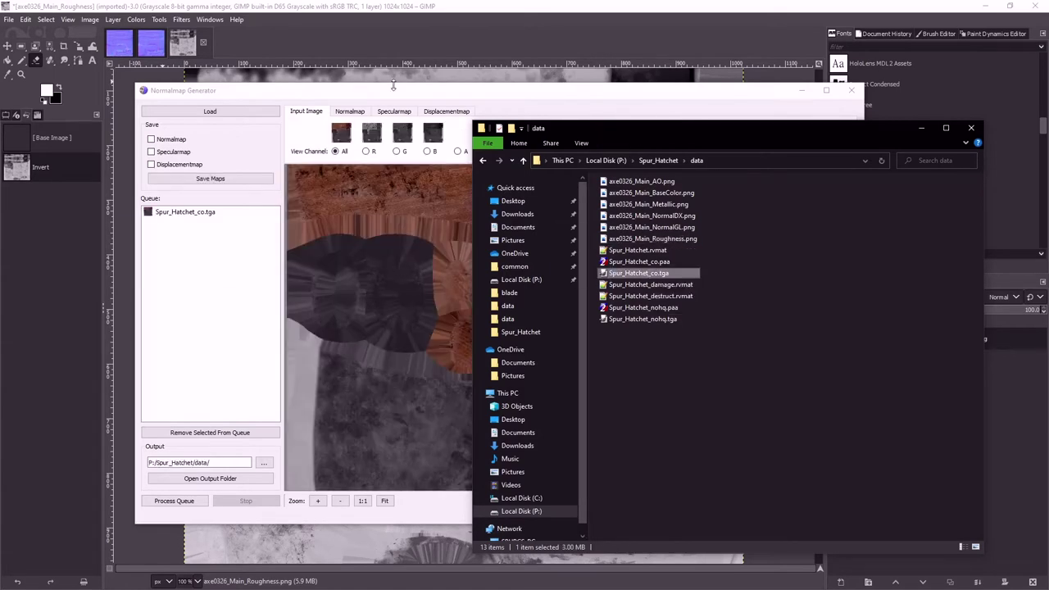
left_click(395, 88)
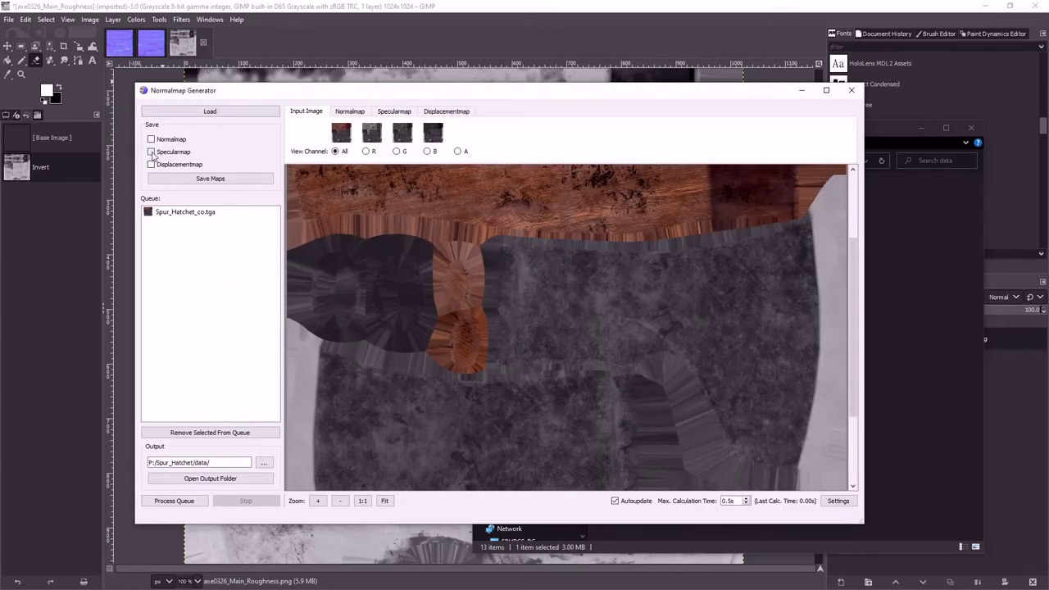
left_click(152, 153)
left_click(392, 115)
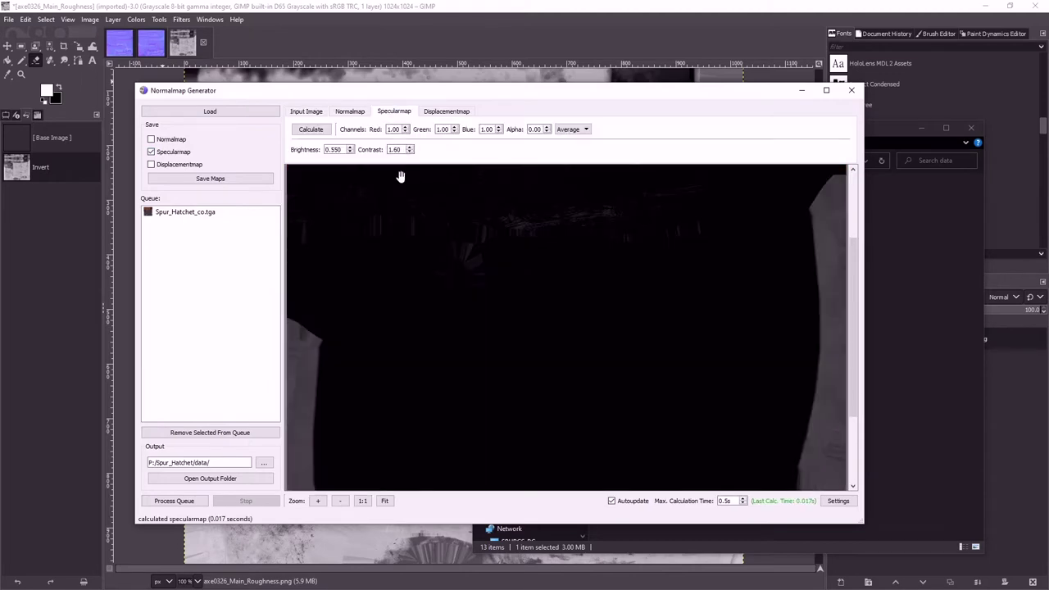
scroll(565, 306, "down", 5)
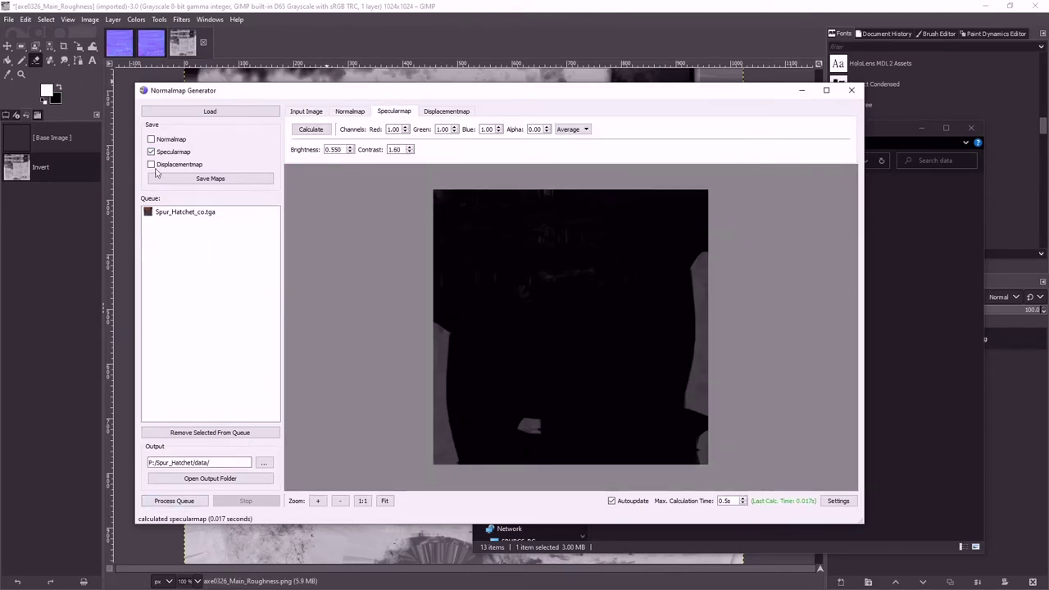
left_click(224, 180)
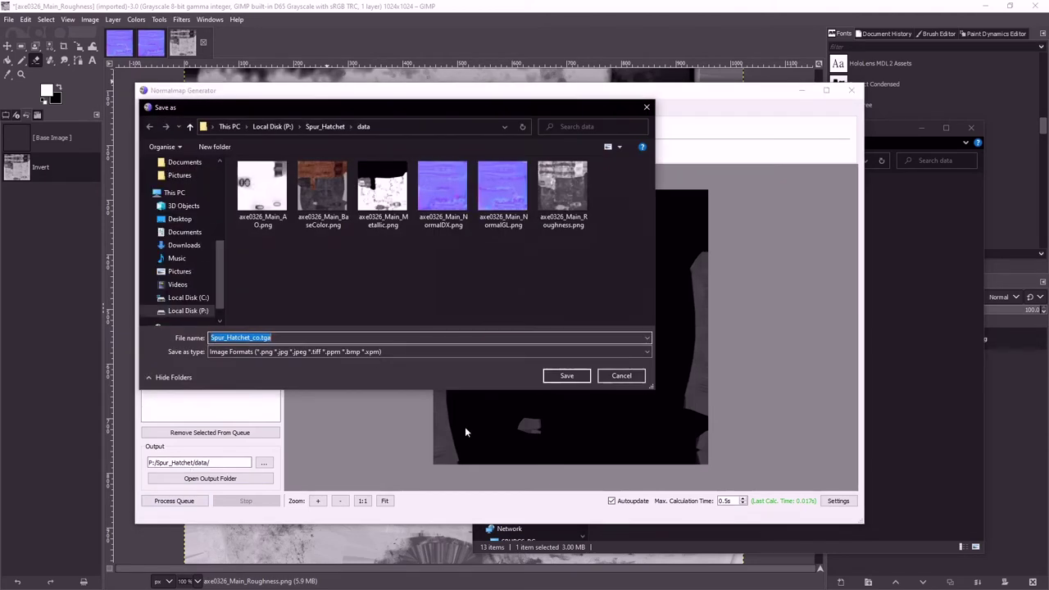
left_click(559, 378)
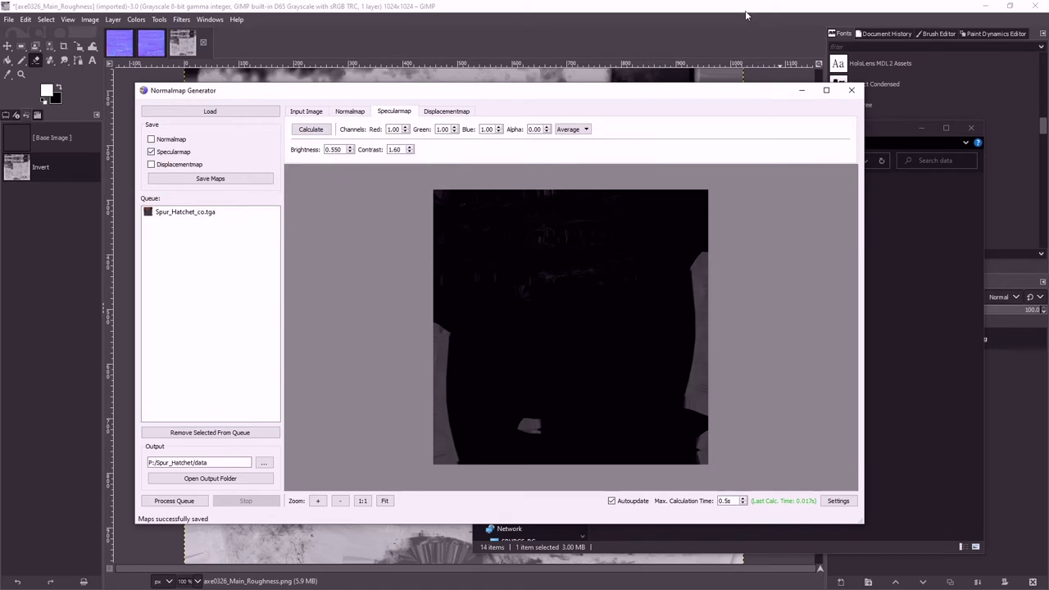
left_click(895, 288)
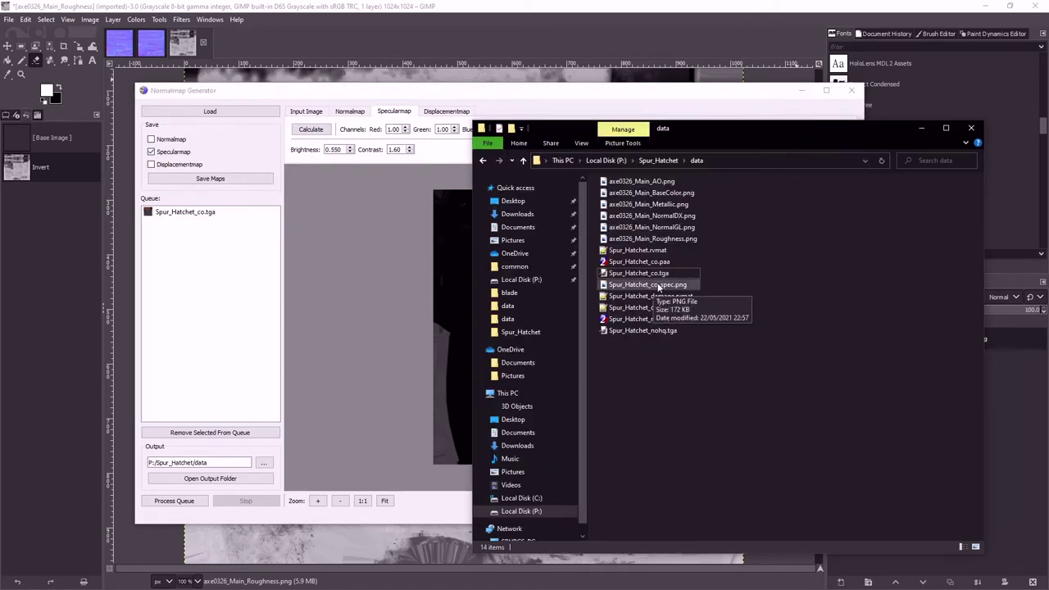
- Open Spur_Hatchet_co_spec.png with GIMP from the data folder's context menu
right_click(658, 287)
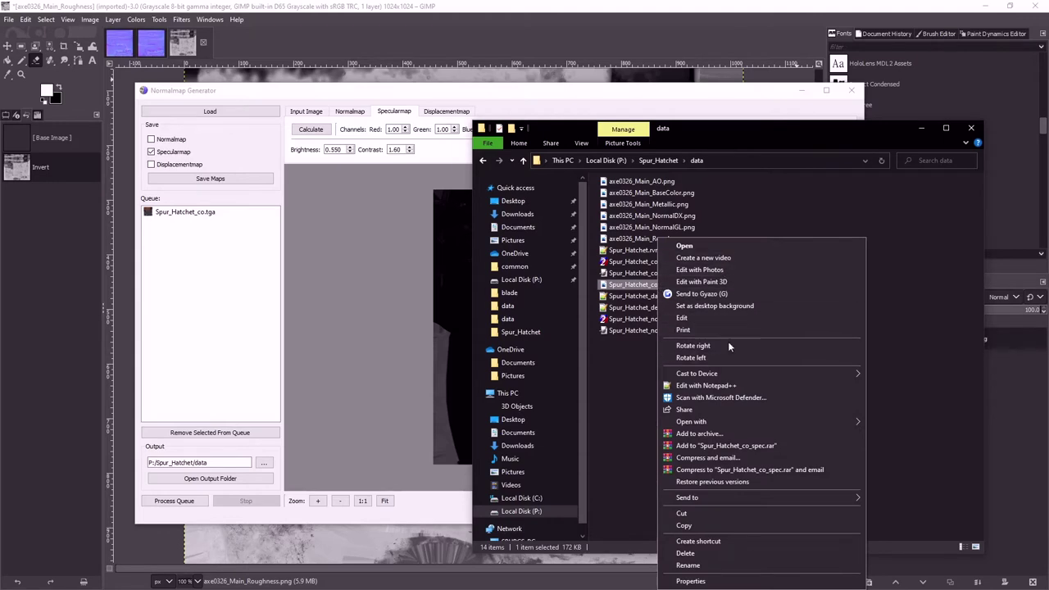
mouse_move(701, 423)
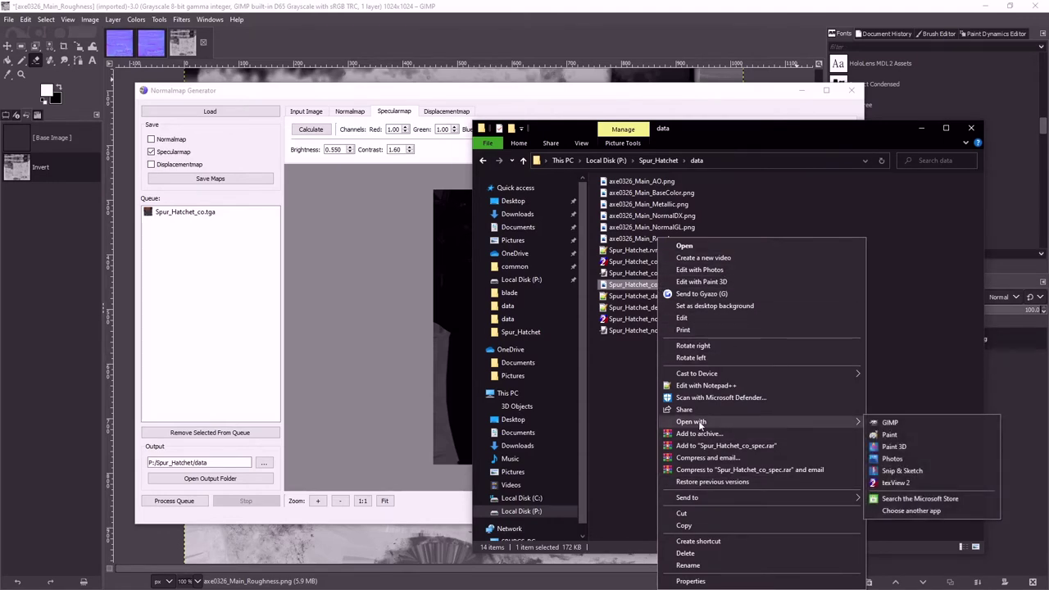
left_click(901, 423)
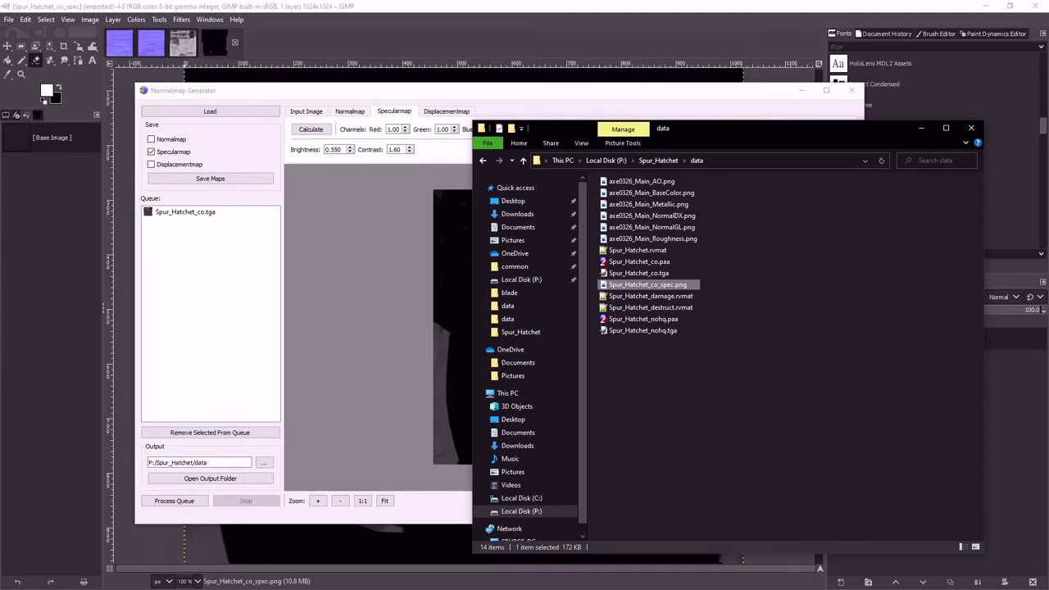
- Bring GIMP forward and switch to one of the normal-map images
left_click(343, 11)
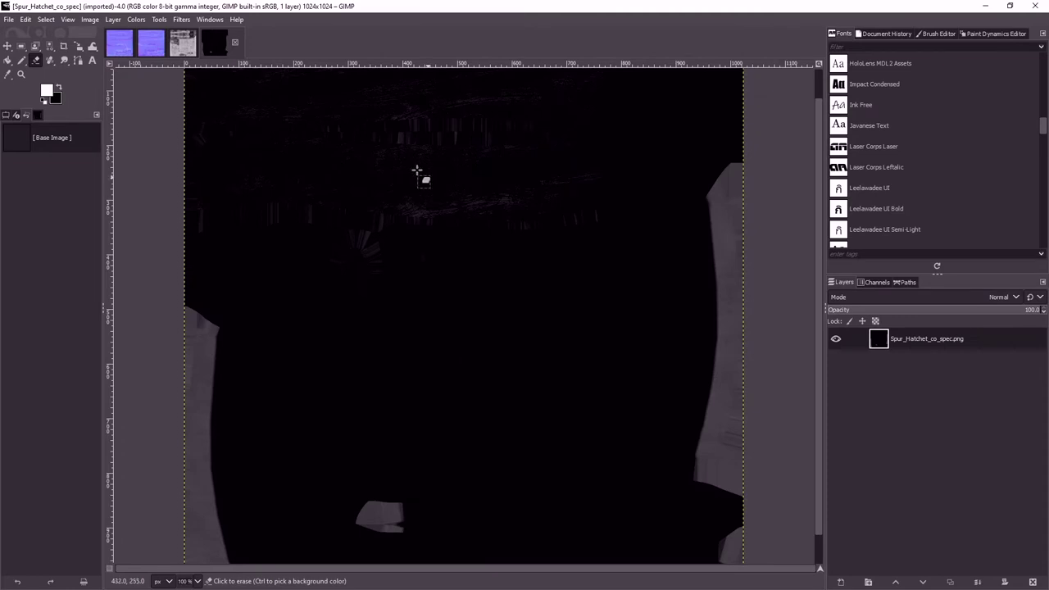
left_click(162, 46)
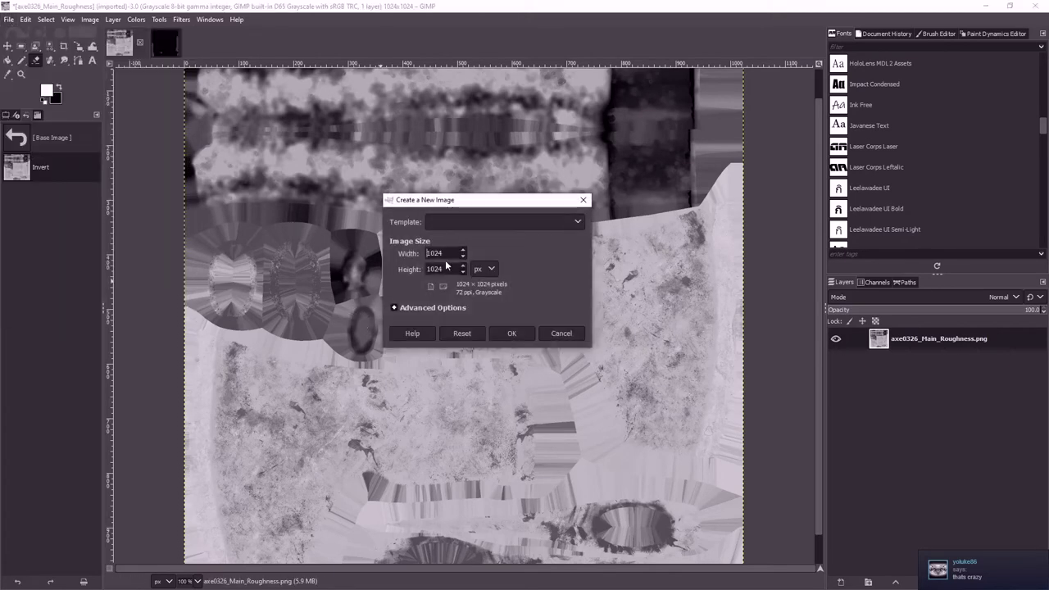
- Create a white-filled 1024×1024 image and turn the pasted specular map into its own layer
left_click(401, 307)
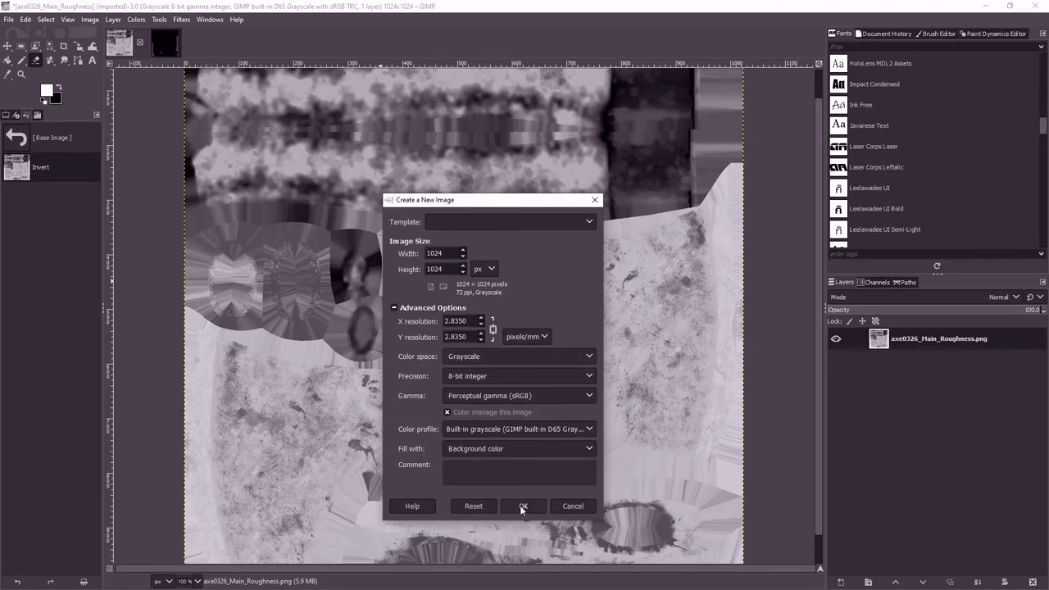
left_click(461, 454)
left_click(461, 489)
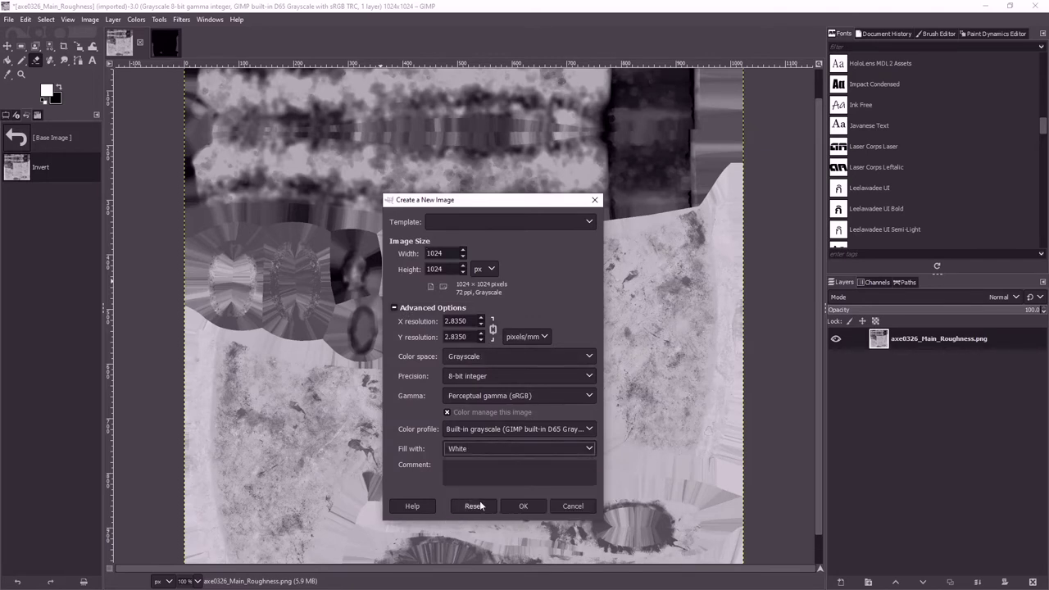
left_click(516, 507)
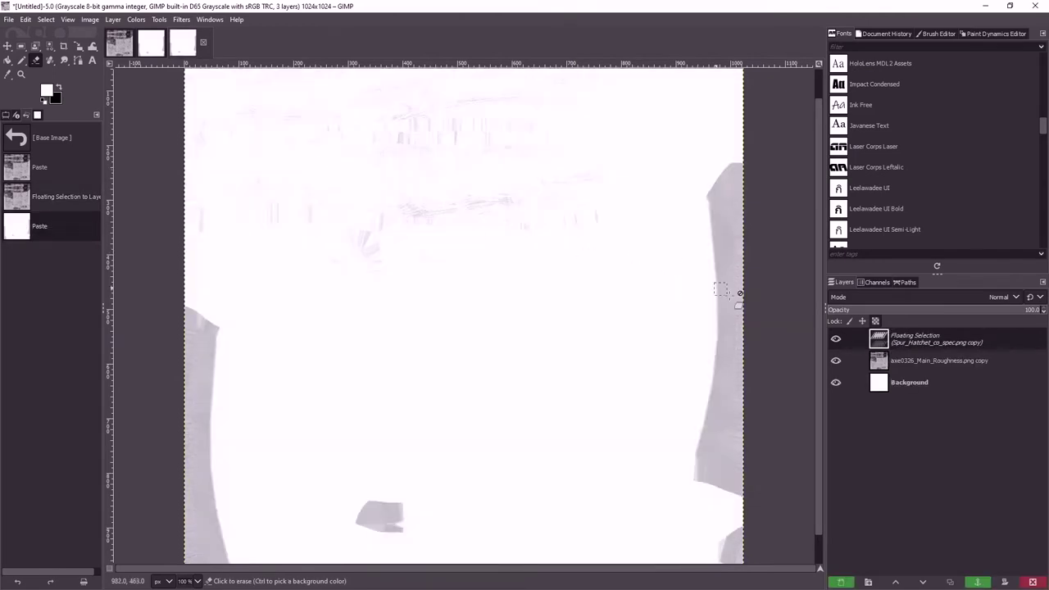
left_click(840, 582)
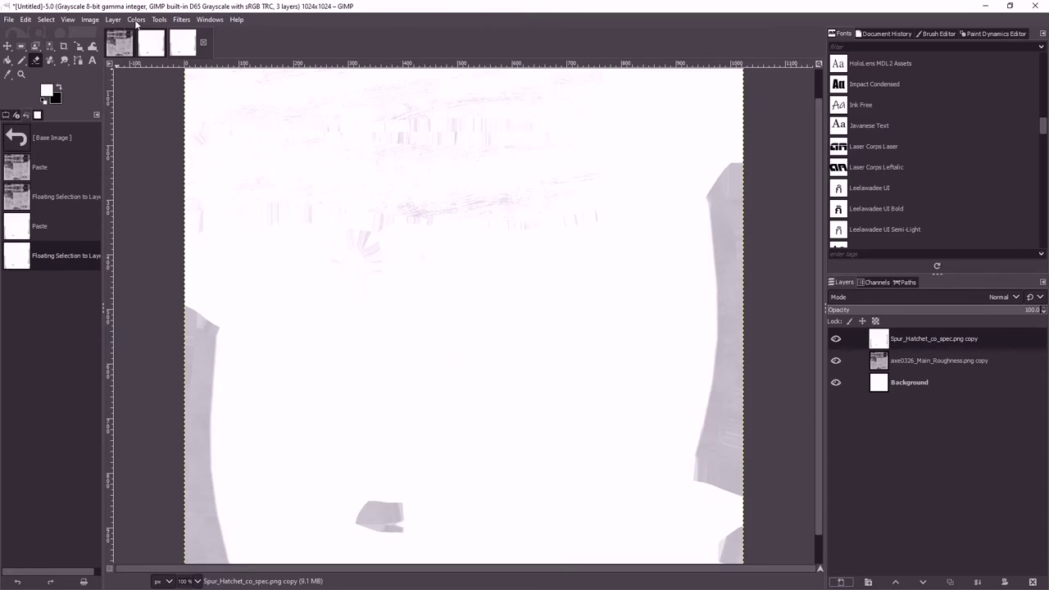
left_click(136, 21)
- Compose channels with Background as red, roughness copy as green and spec copy as blue
mouse_move(162, 233)
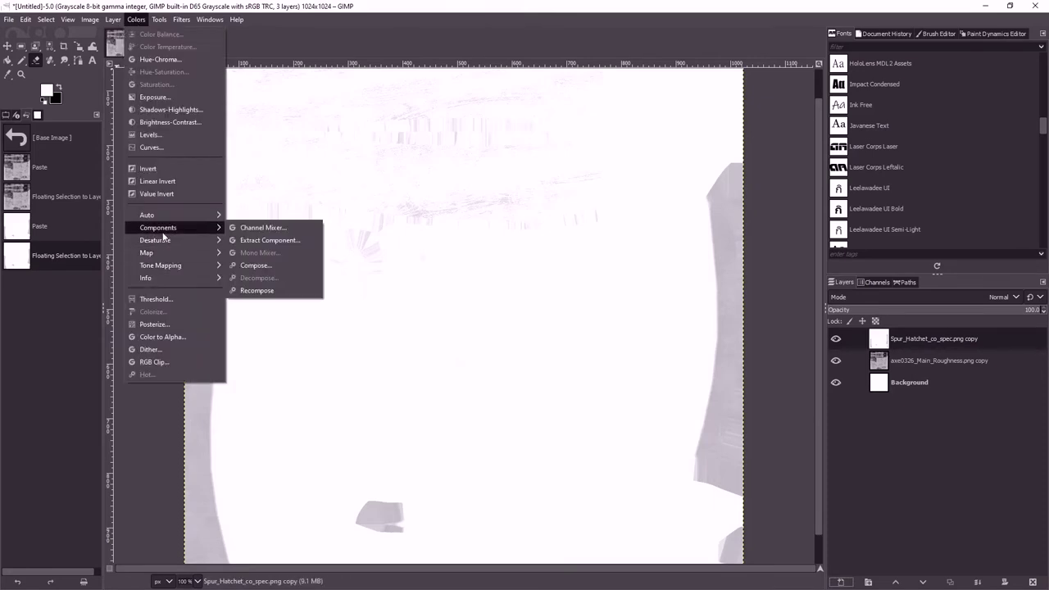
left_click(245, 266)
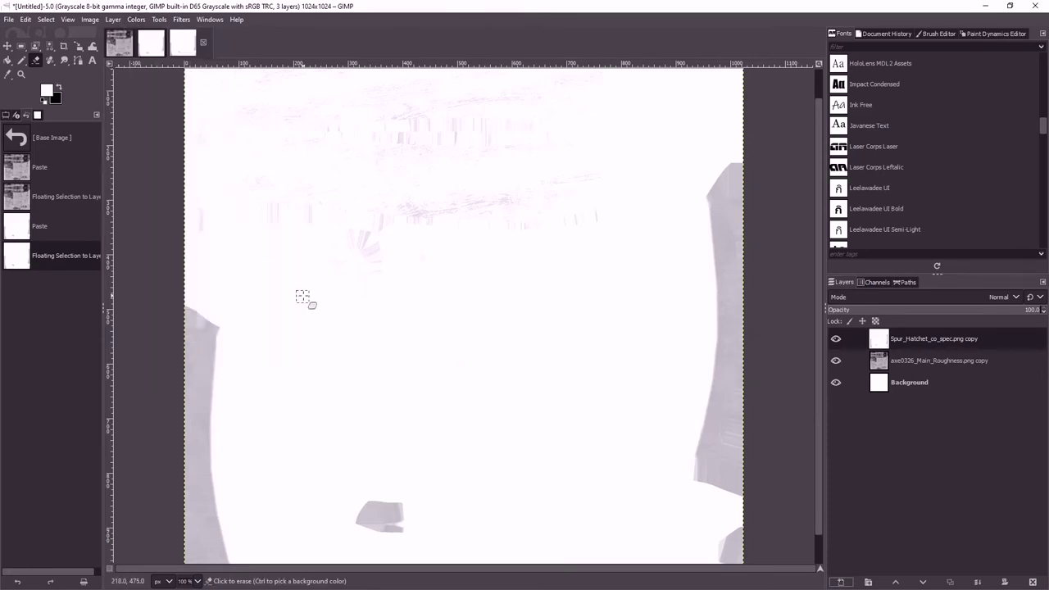
left_click(525, 290)
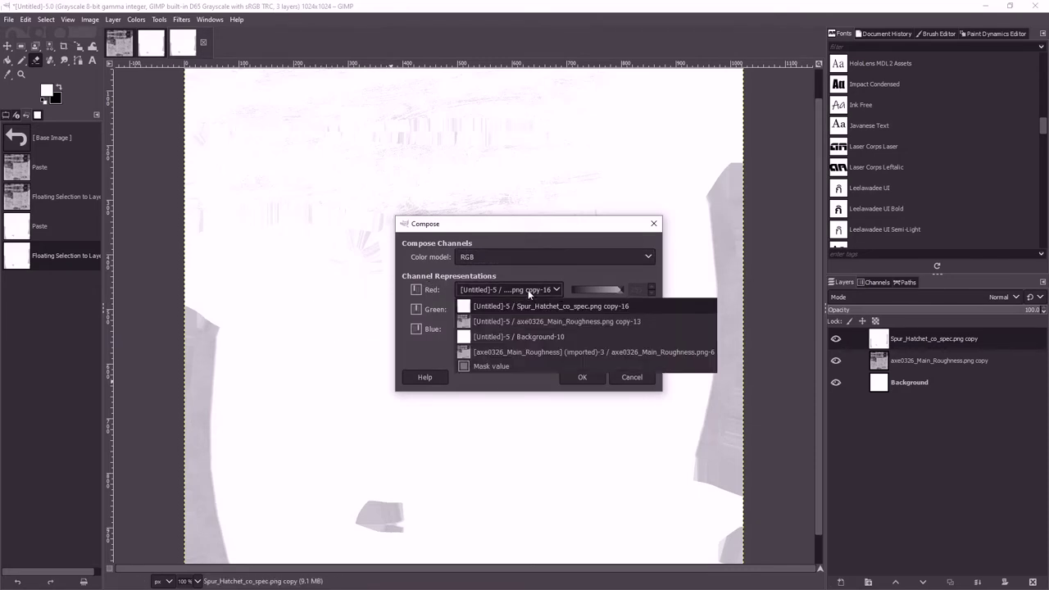
left_click(501, 337)
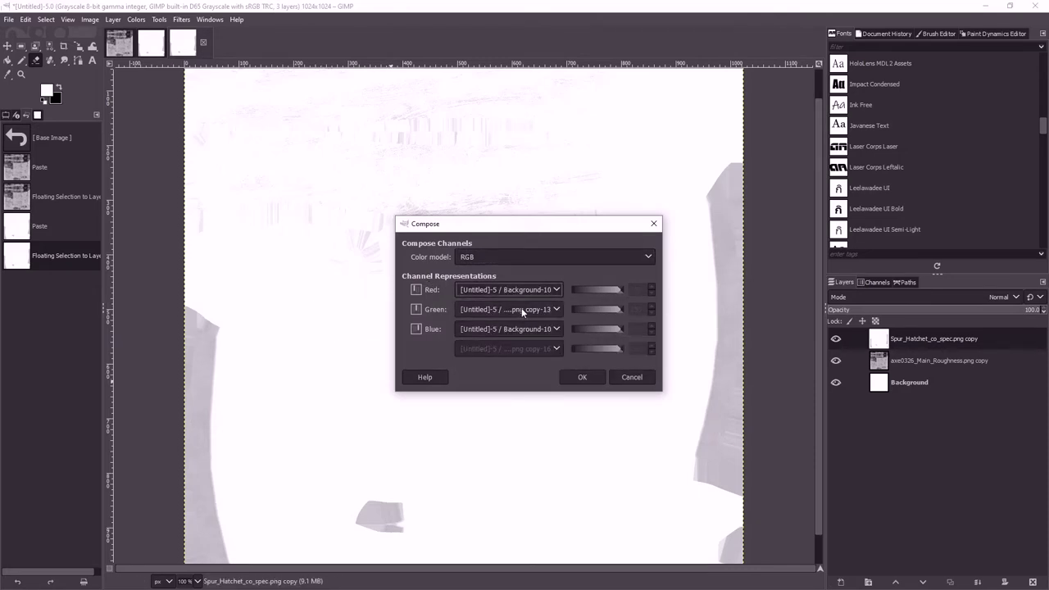
left_click(521, 309)
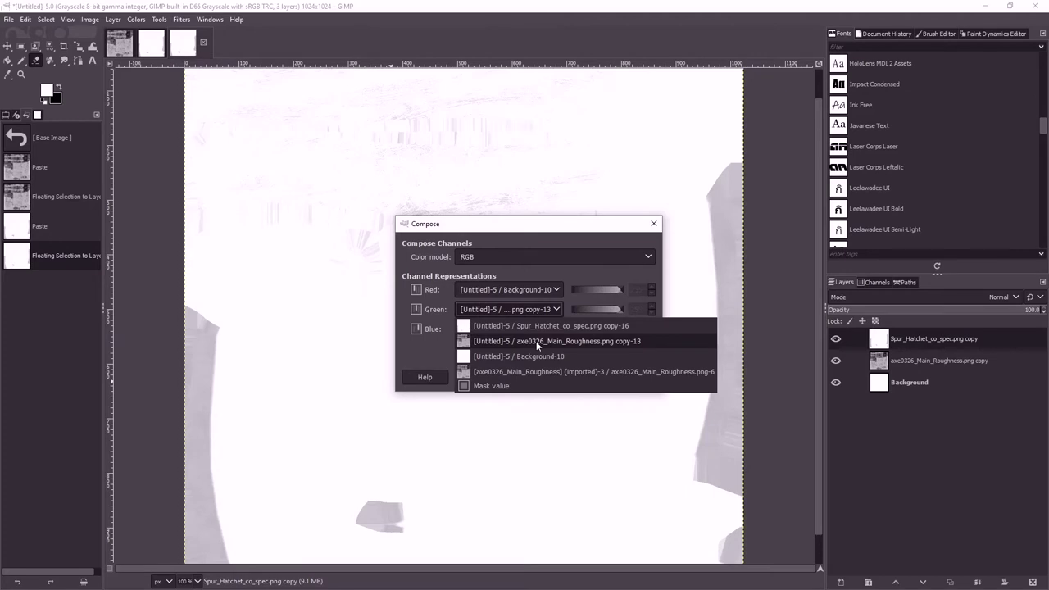
left_click(536, 341)
left_click(507, 327)
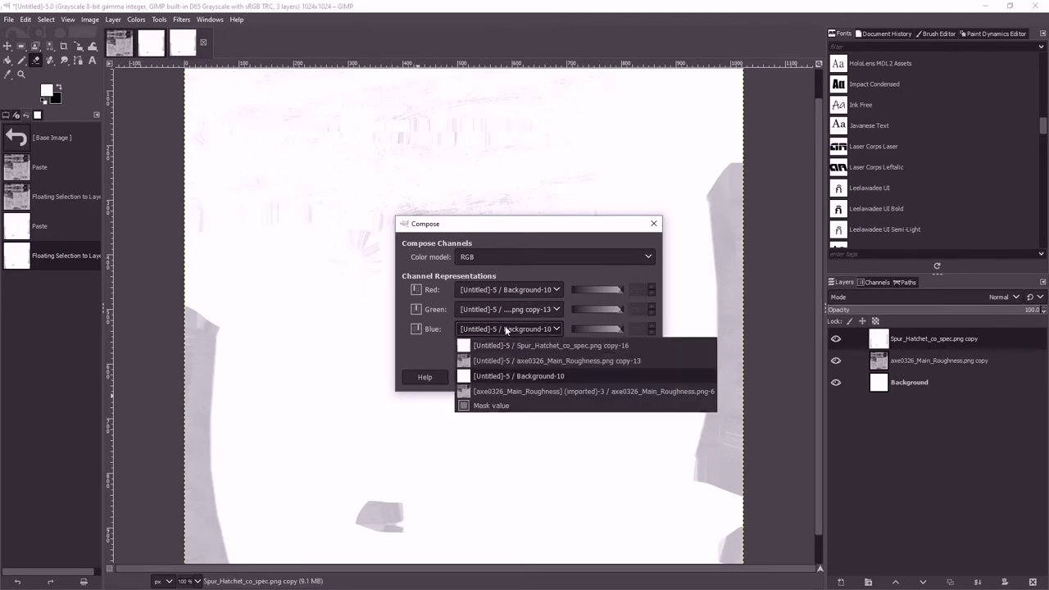
left_click(566, 345)
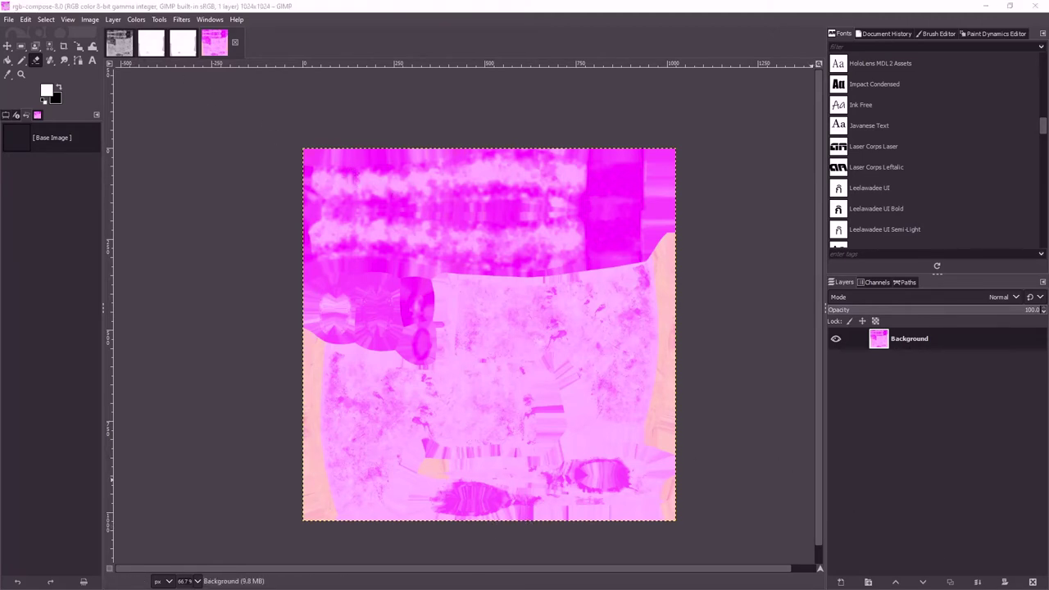
- Preview the stock hatchet_smdi.paa in texView 2, then go back to GIMP
key("alt+Tab")
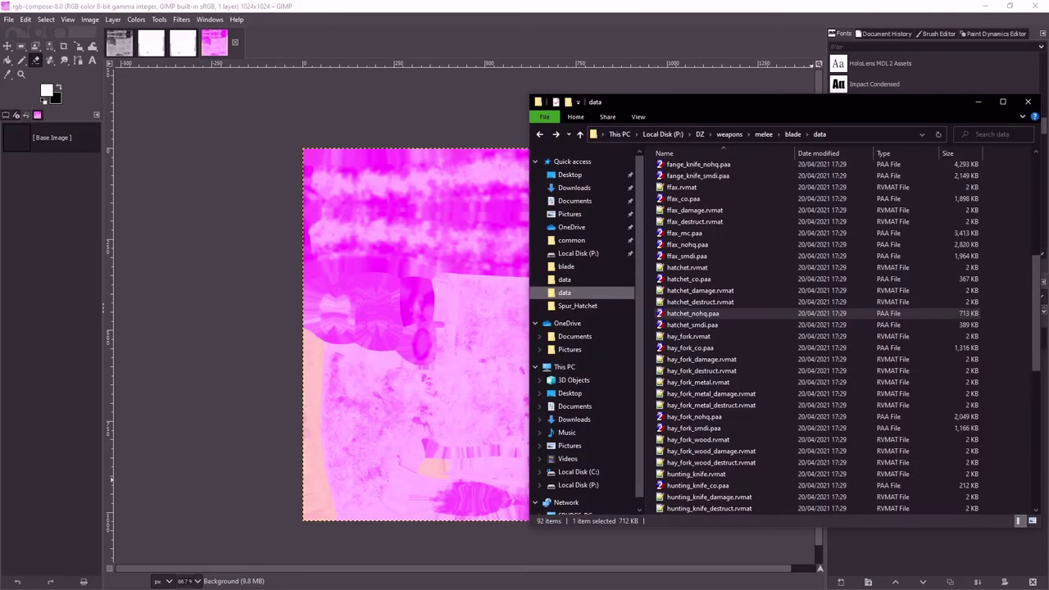
right_click(686, 326)
mouse_move(717, 380)
left_click(899, 392)
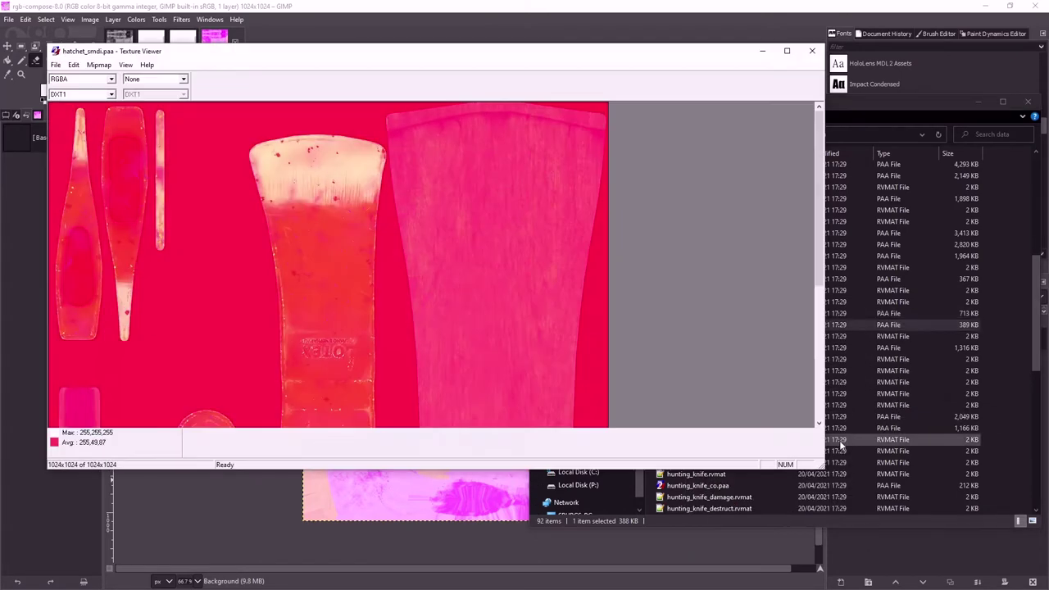
scroll(384, 271, "up", 1)
scroll(384, 270, "down", 2)
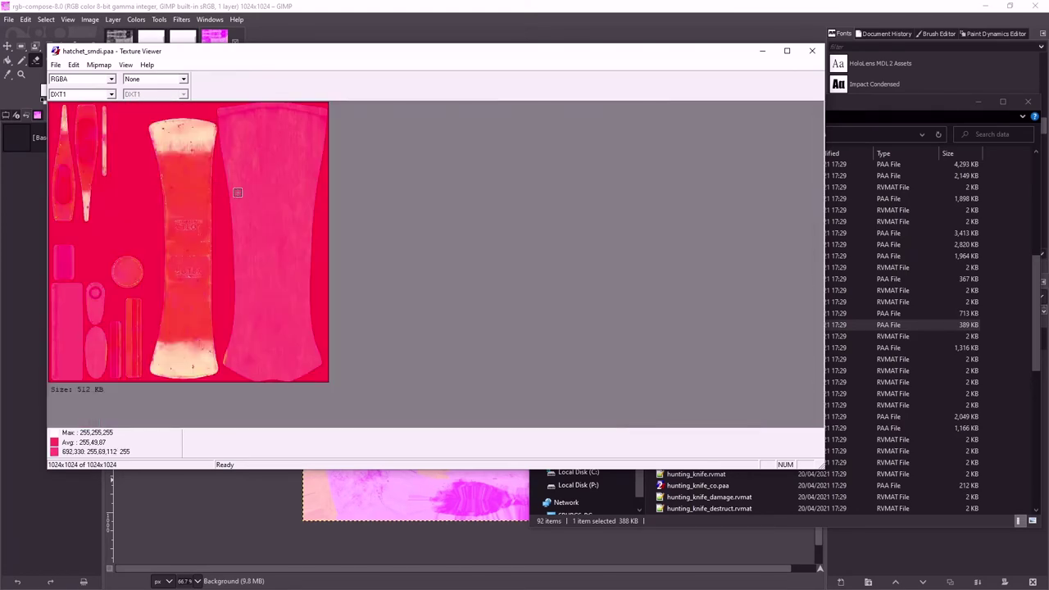
left_click(360, 11)
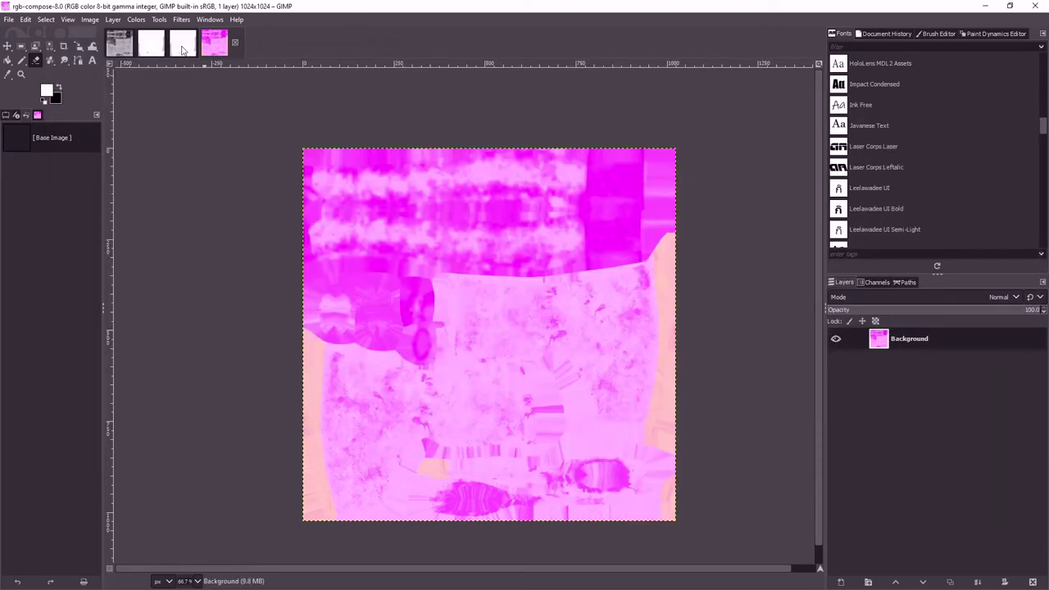
- Invert the spec layer of the three-layer grayscale image from white to black
left_click(182, 48)
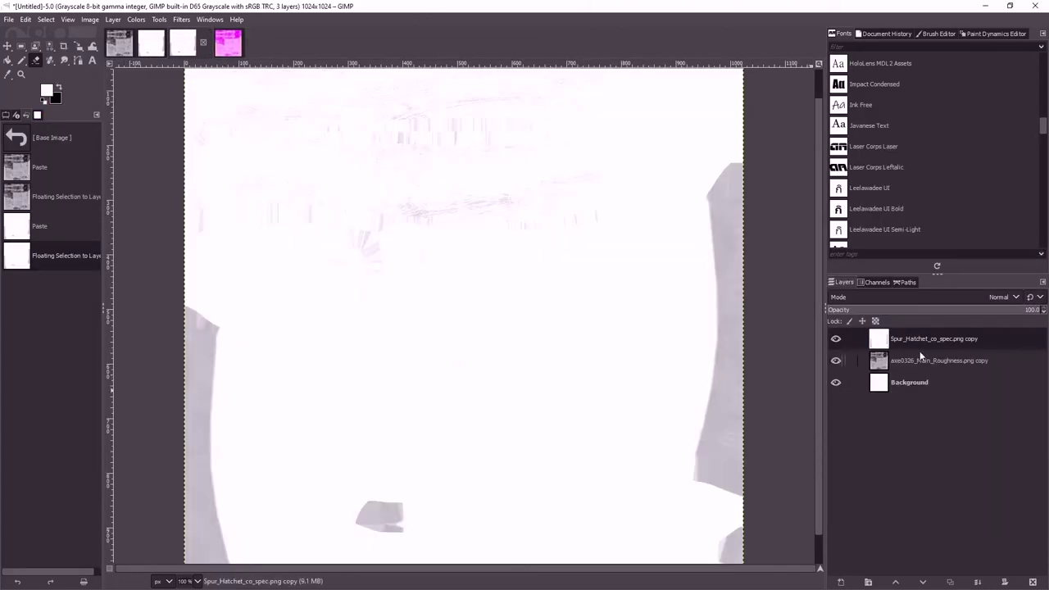
left_click(91, 19)
left_click(91, 20)
left_click(136, 20)
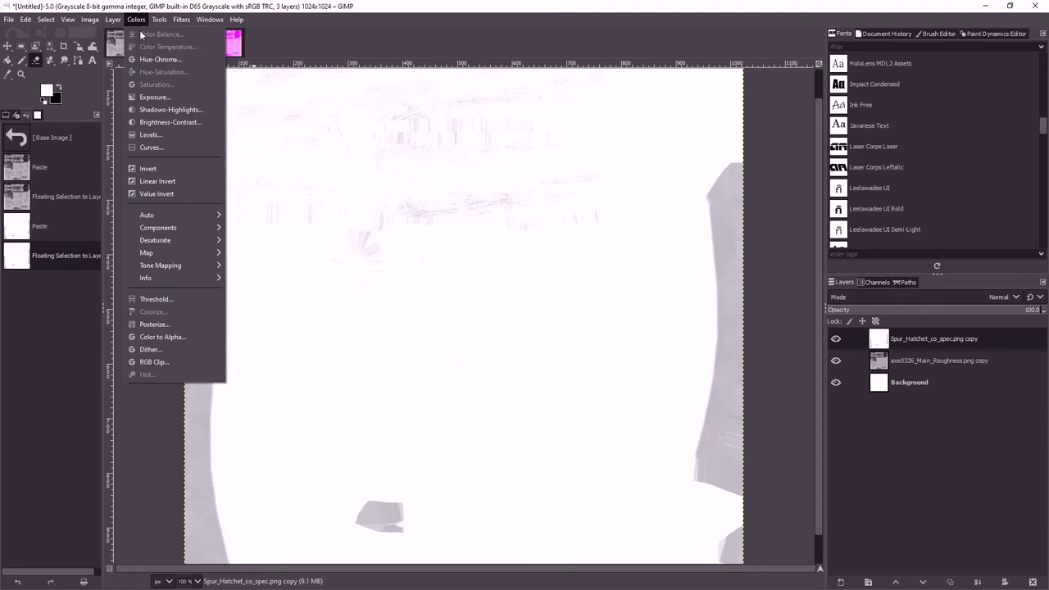
left_click(146, 169)
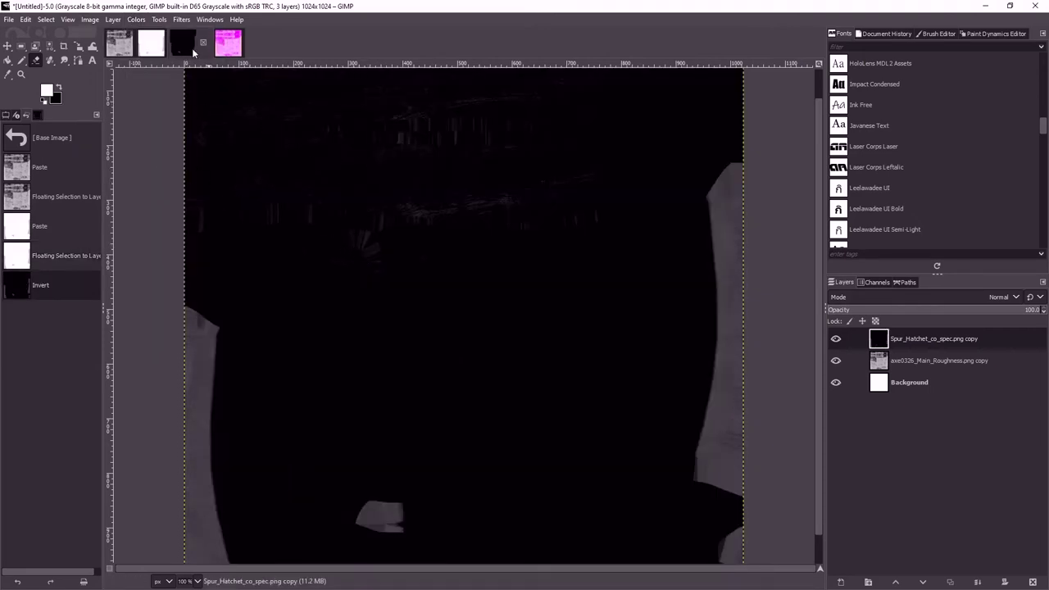
- Compose a new RGB image from Background-10 red, roughness copy green and inverted spec blue
left_click(113, 20)
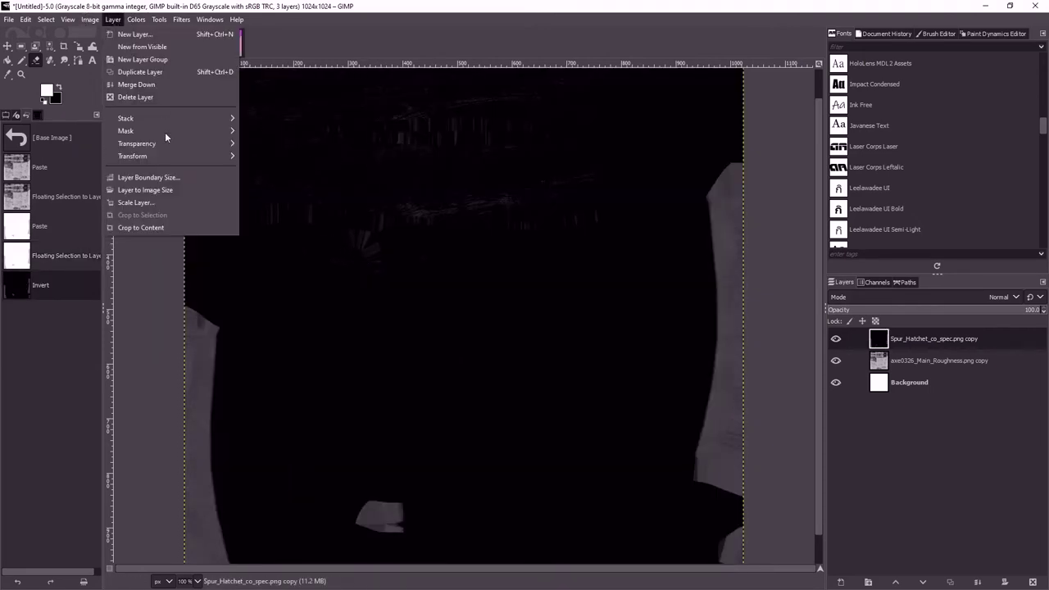
mouse_move(136, 19)
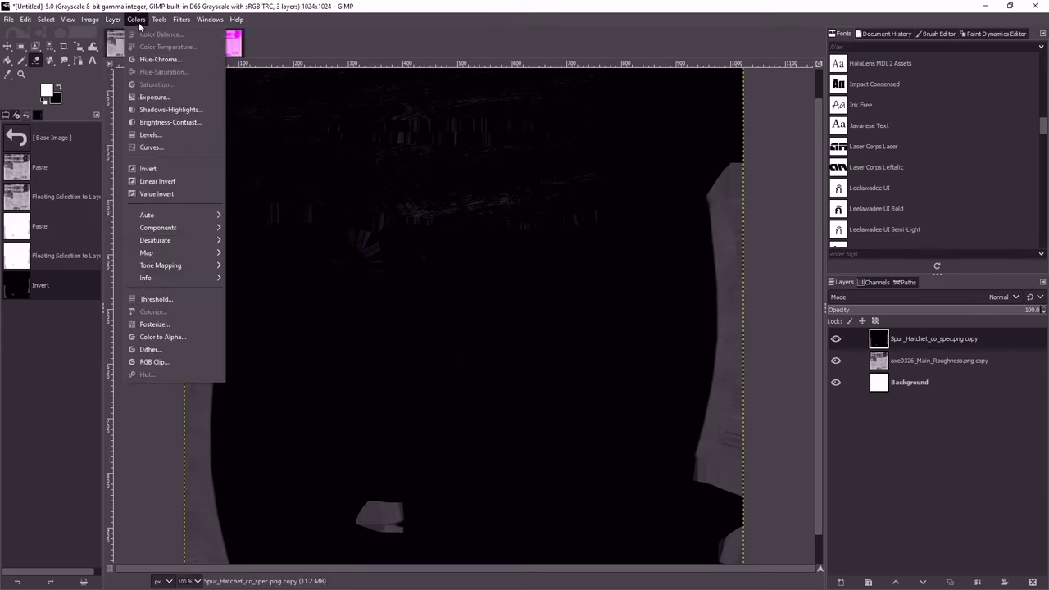
mouse_move(167, 230)
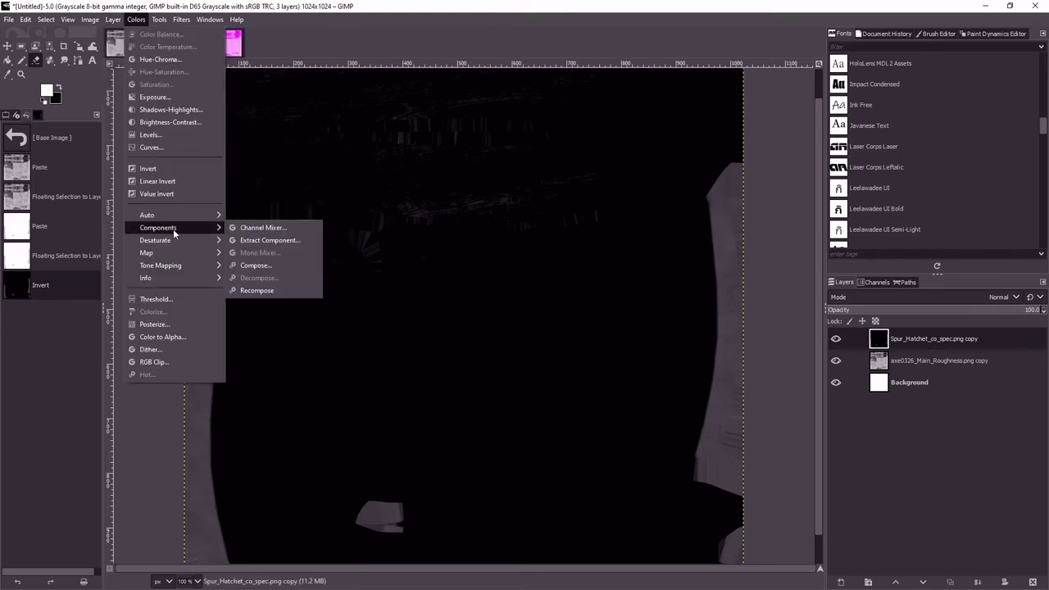
left_click(255, 267)
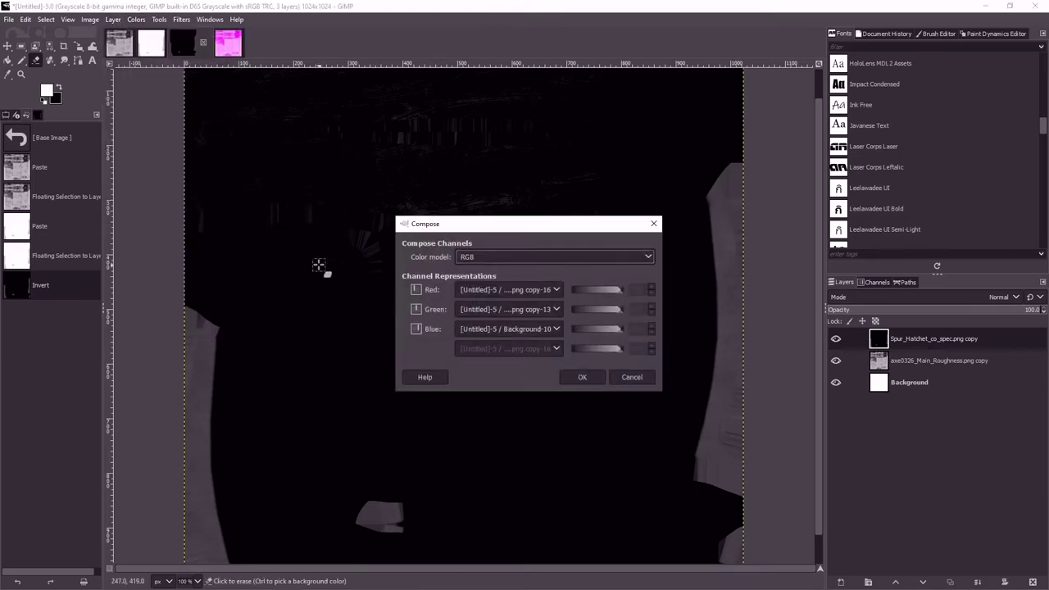
left_click(517, 290)
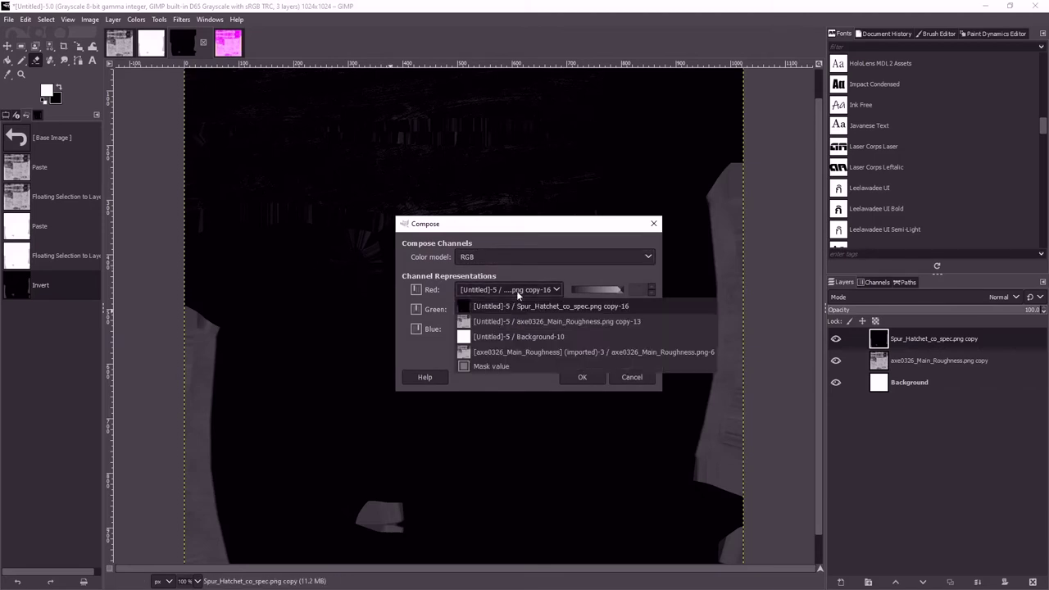
left_click(507, 337)
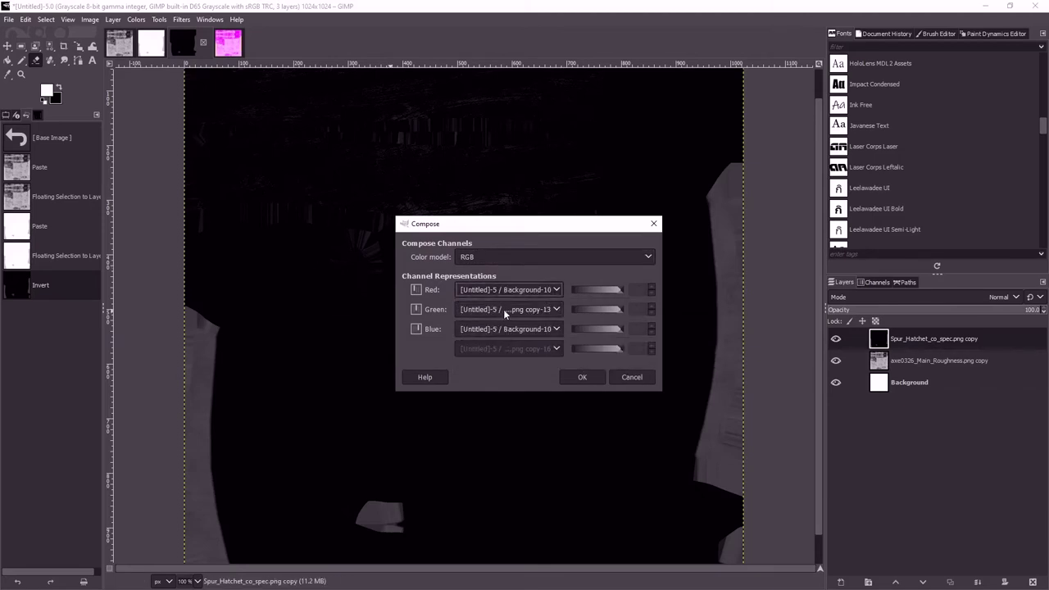
left_click(503, 309)
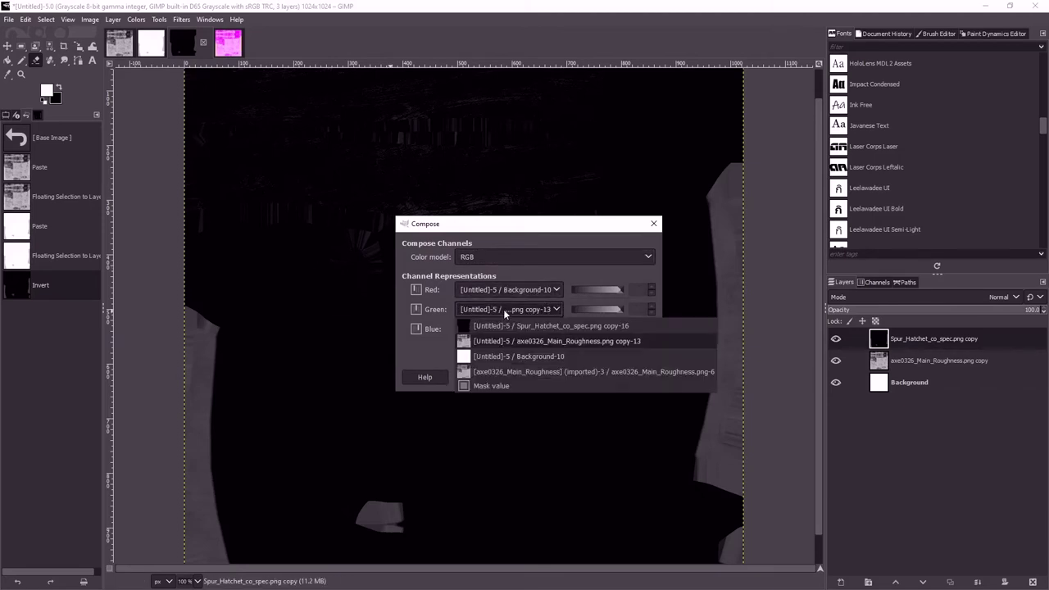
left_click(536, 342)
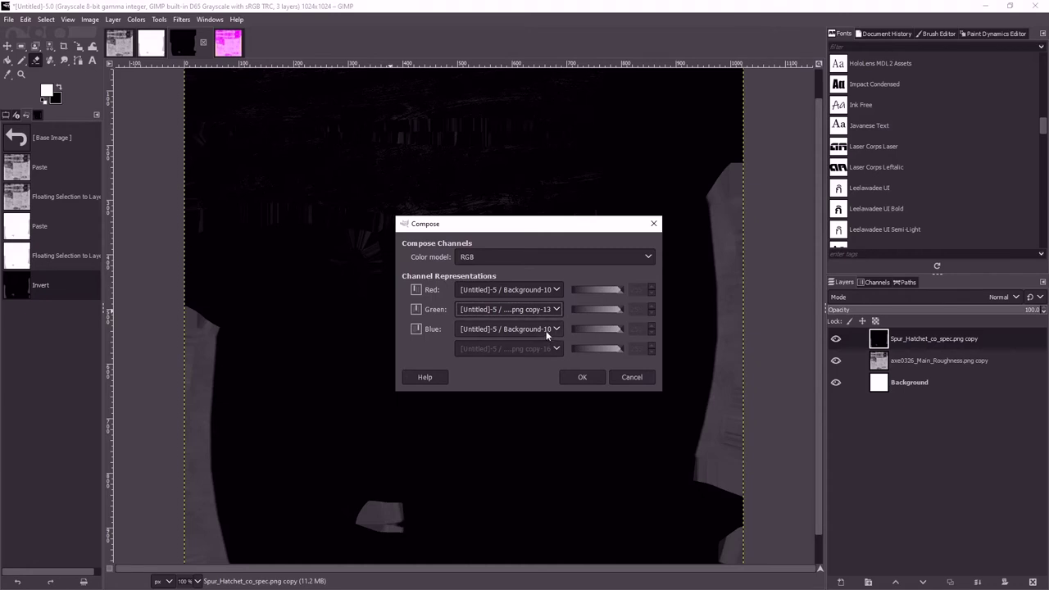
left_click(546, 331)
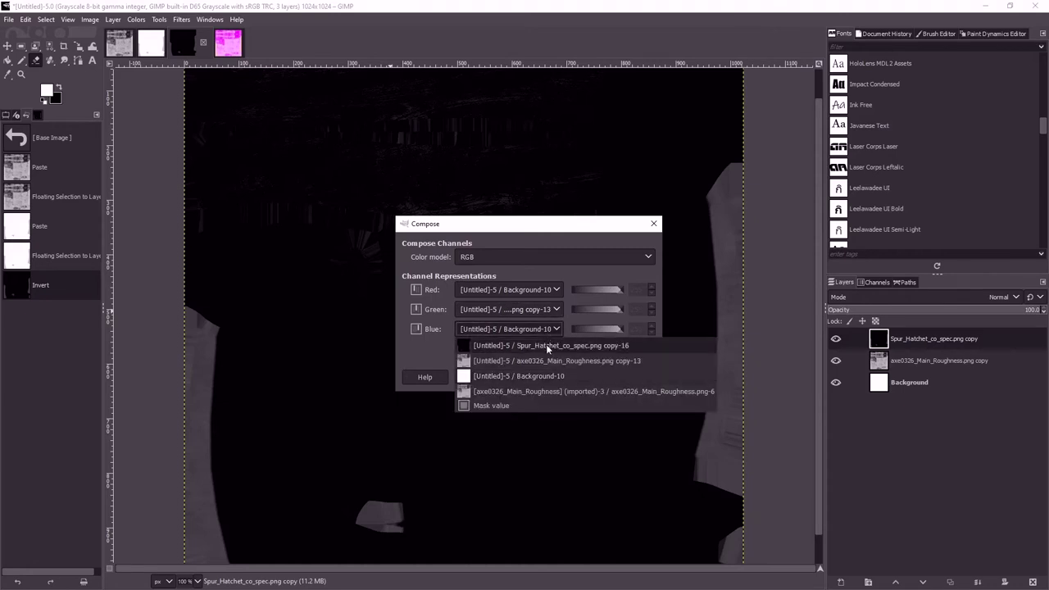
left_click(546, 345)
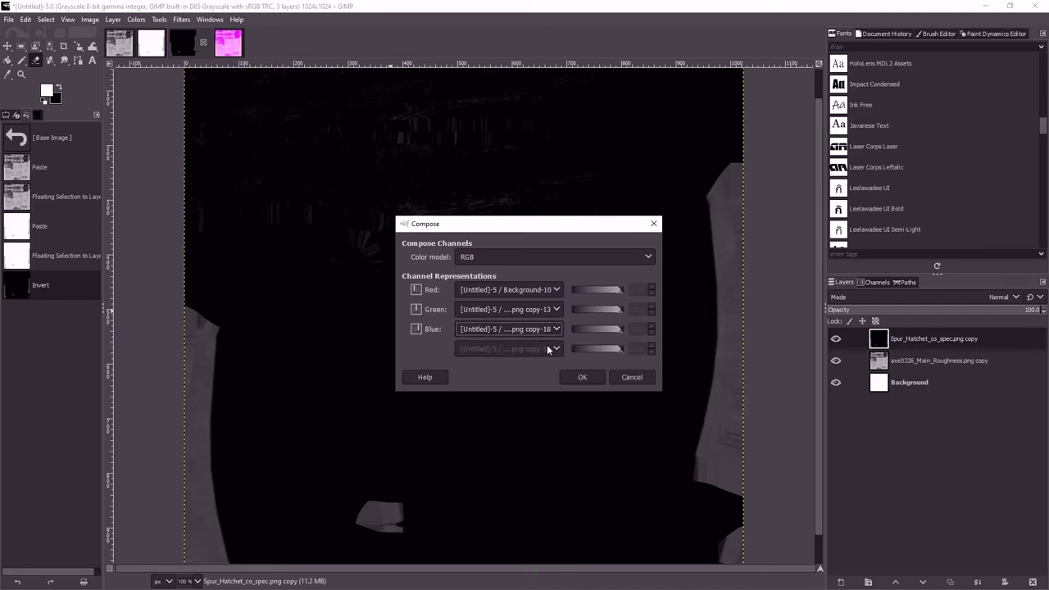
left_click(588, 376)
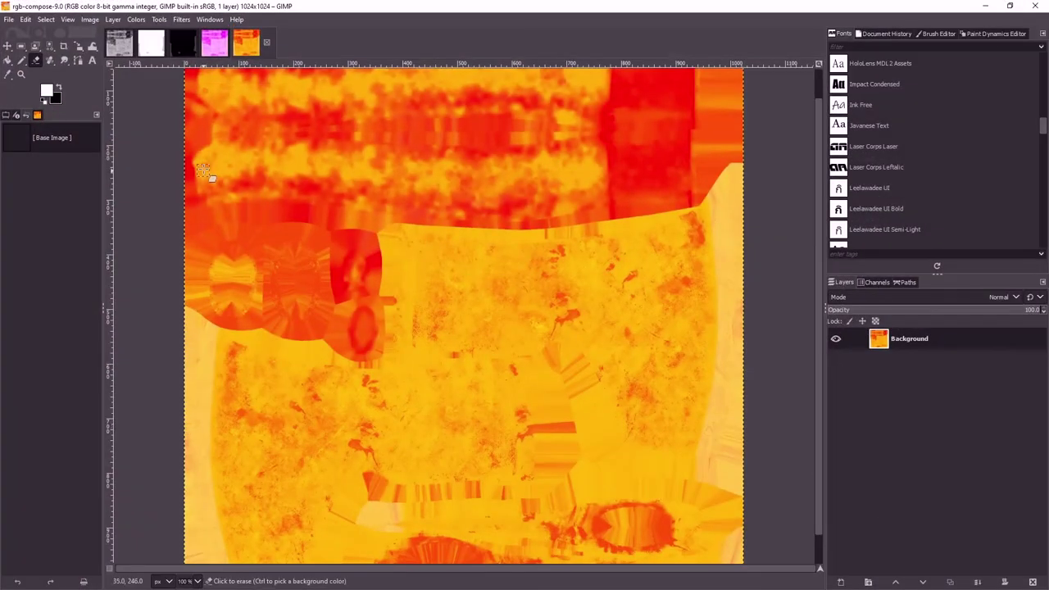
- On the pink composite, toggle the red, green and blue channels off and back on
left_click(211, 42)
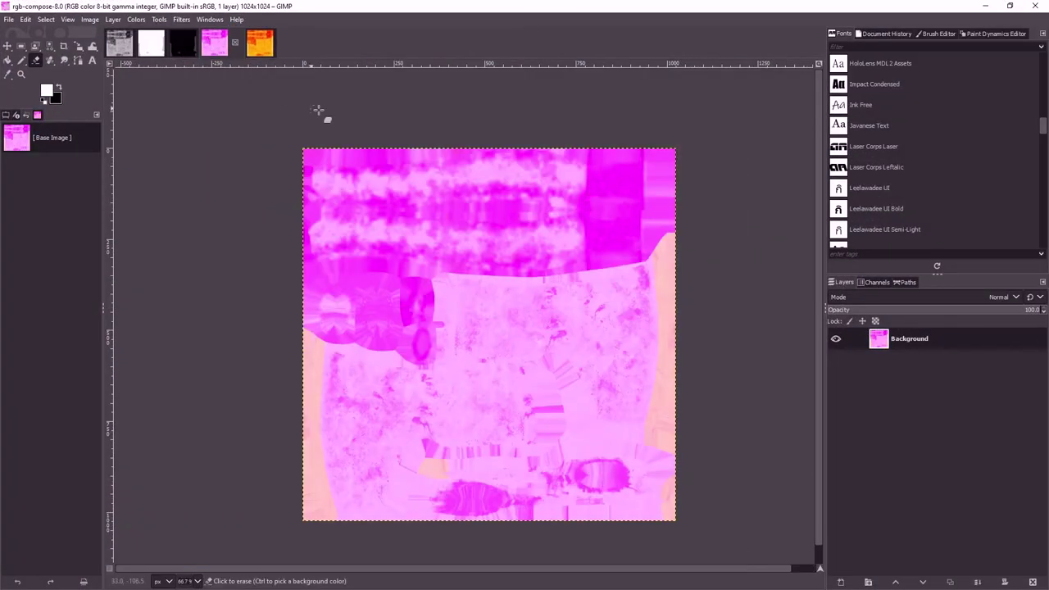
left_click(877, 282)
left_click(837, 300)
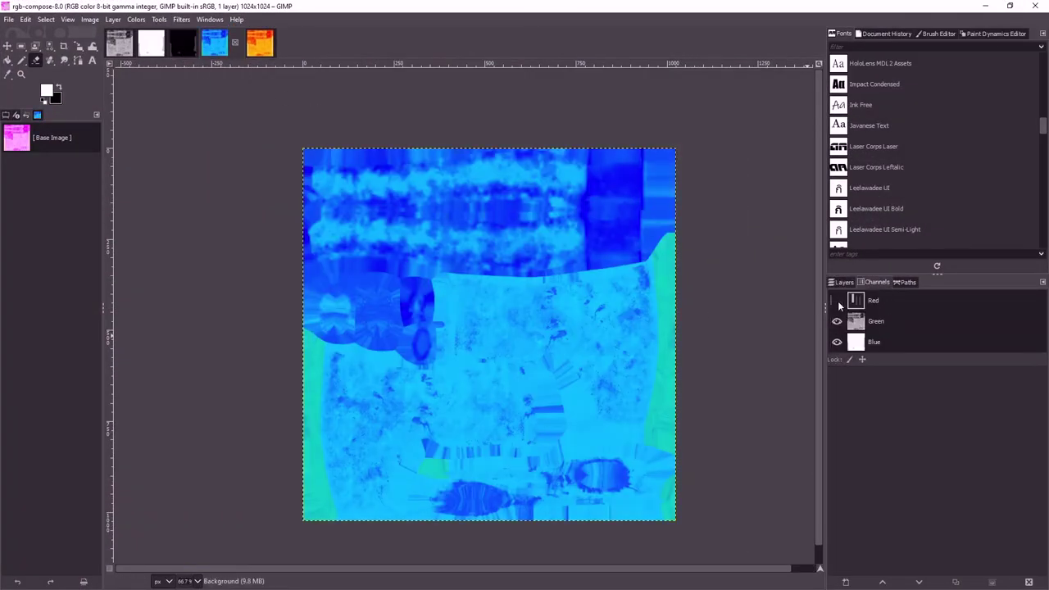
left_click(836, 319)
left_click(835, 341)
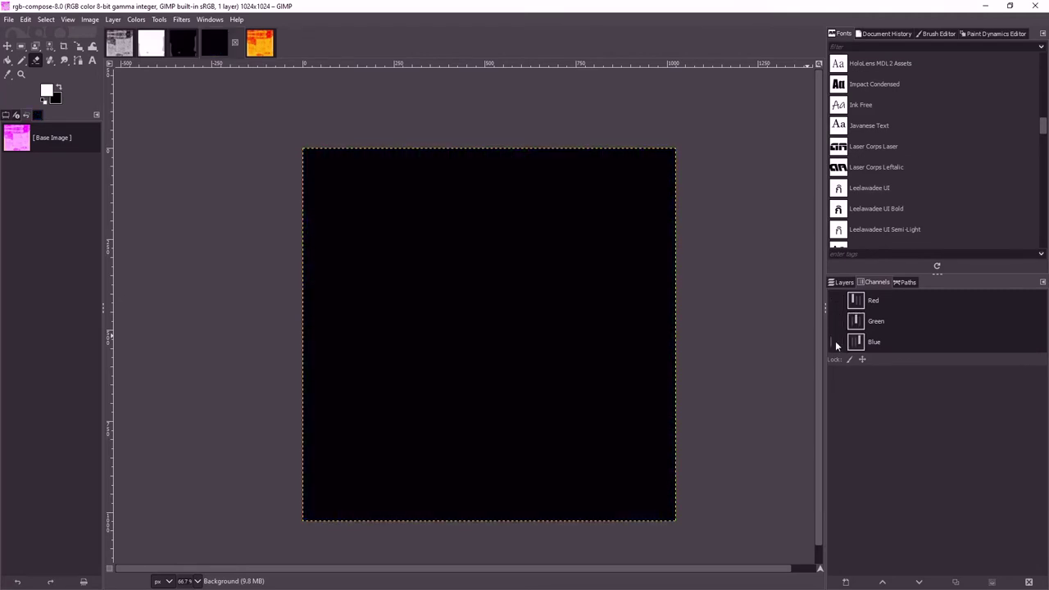
left_click_drag(836, 341, 837, 301)
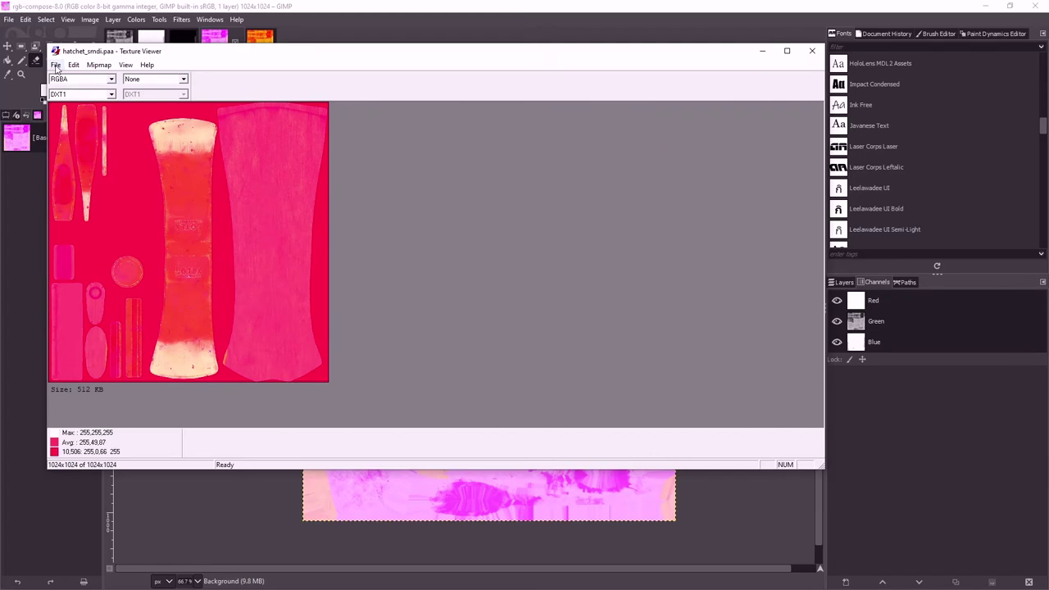
- Save the stock hatchet texture to the Desktop as hatchet_smdi.png
left_click(57, 66)
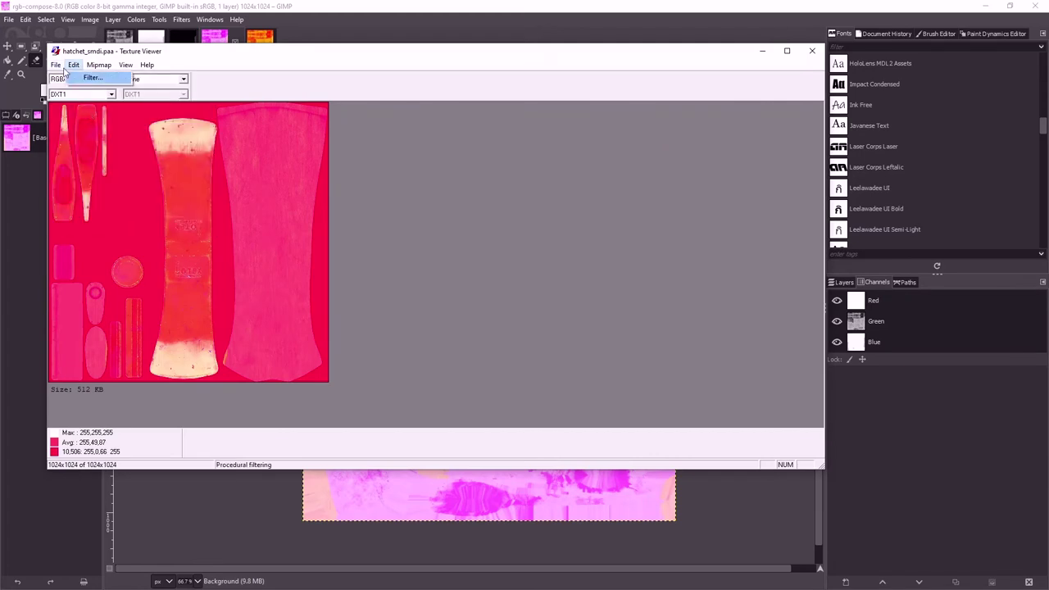
left_click(79, 113)
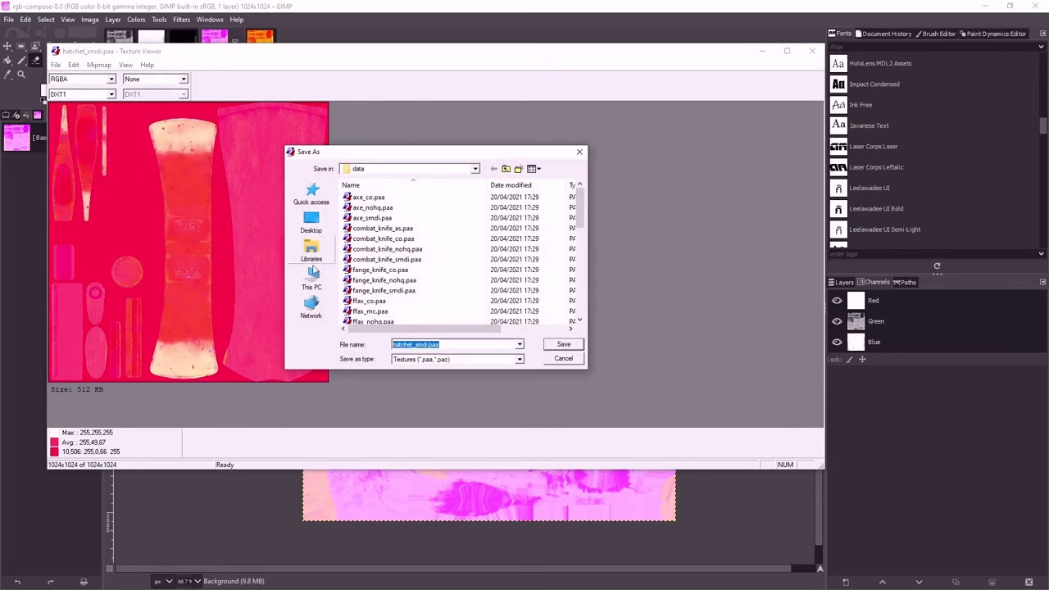
left_click(311, 221)
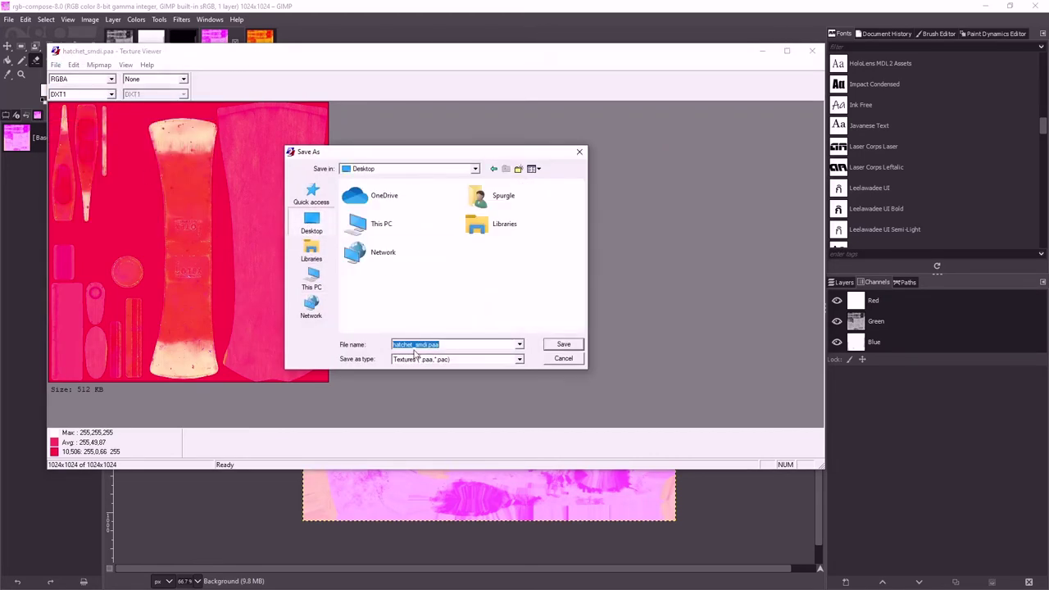
left_click(449, 345)
type("ng")
left_click(564, 346)
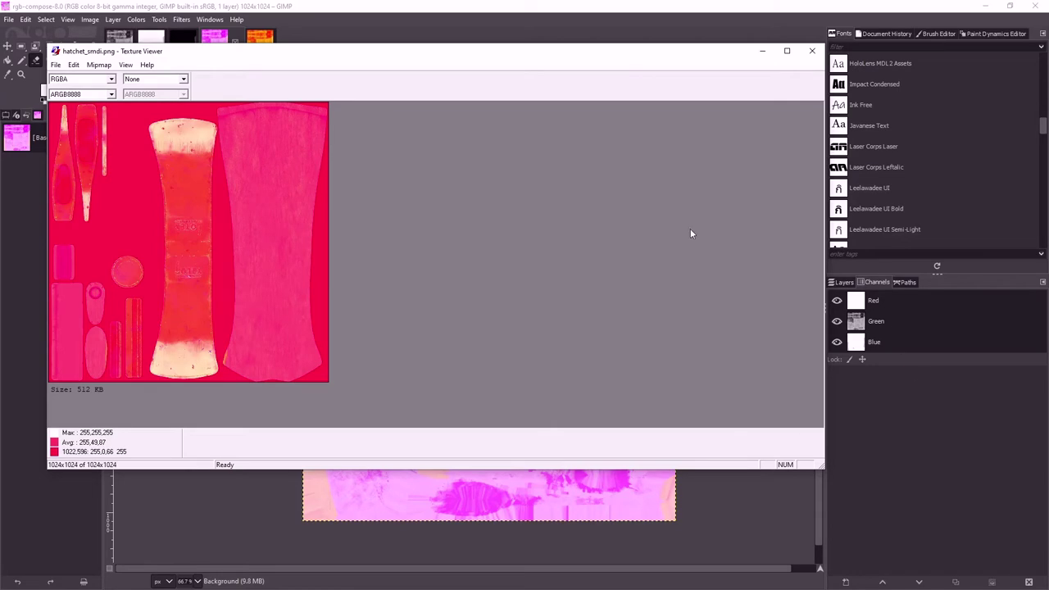
- Open hatchet_smdi.png from the Desktop in GIMP
left_click(986, 6)
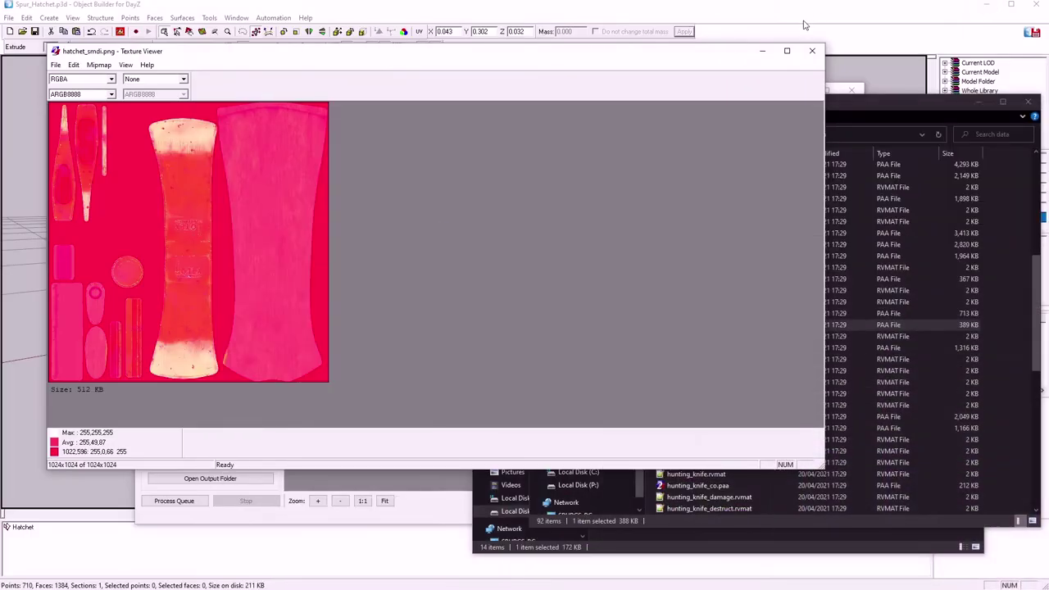
left_click(989, 5)
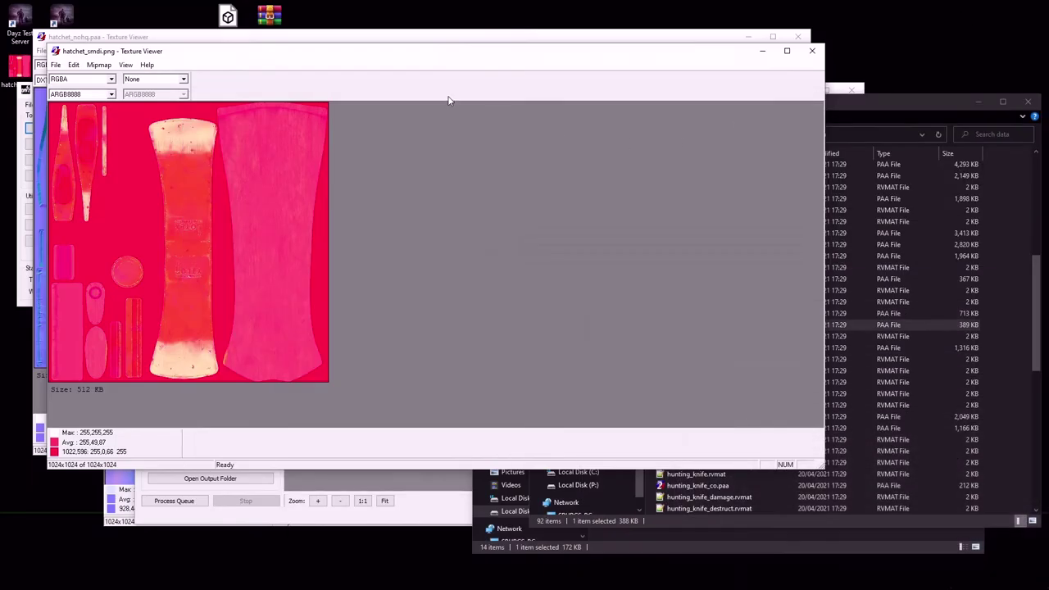
right_click(18, 72)
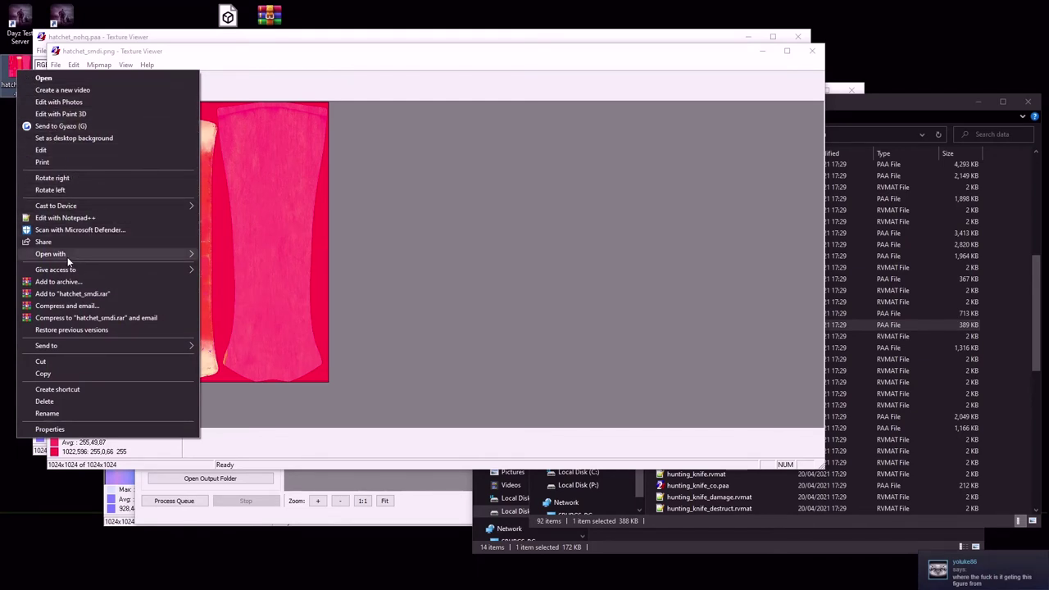
mouse_move(143, 257)
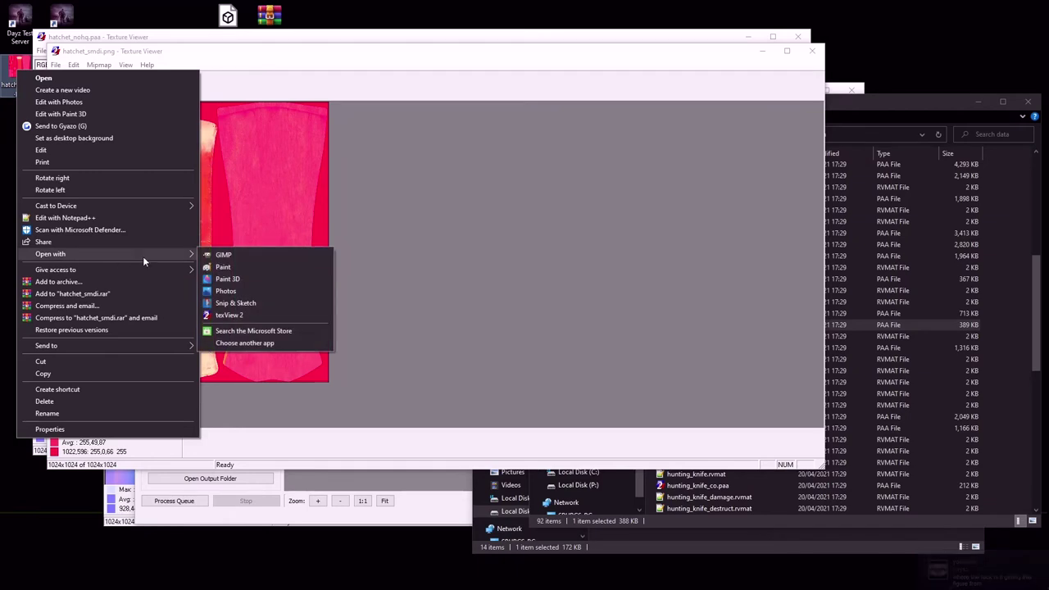
left_click(222, 255)
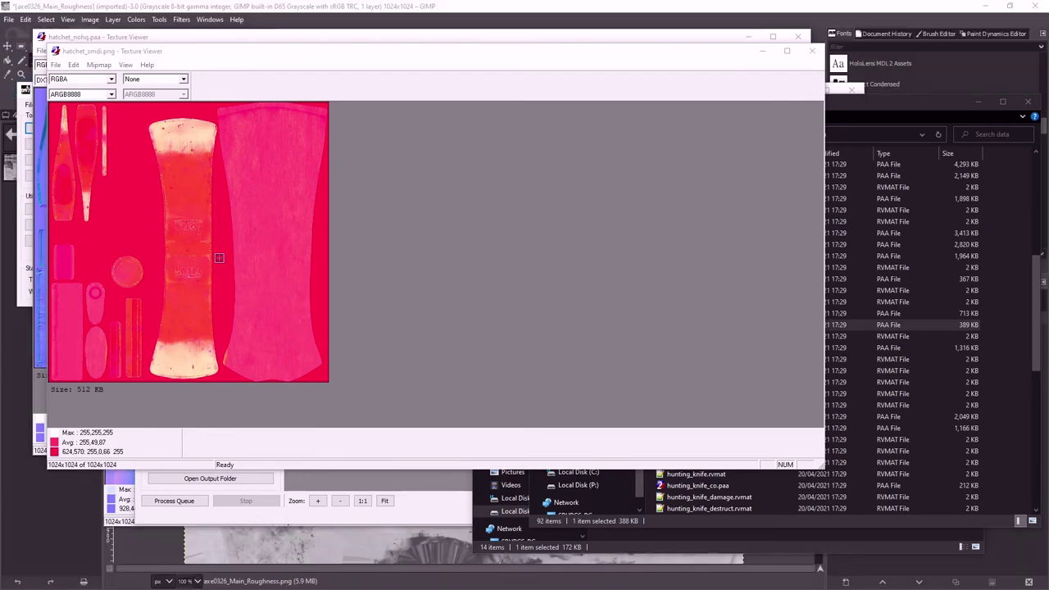
left_click(548, 9)
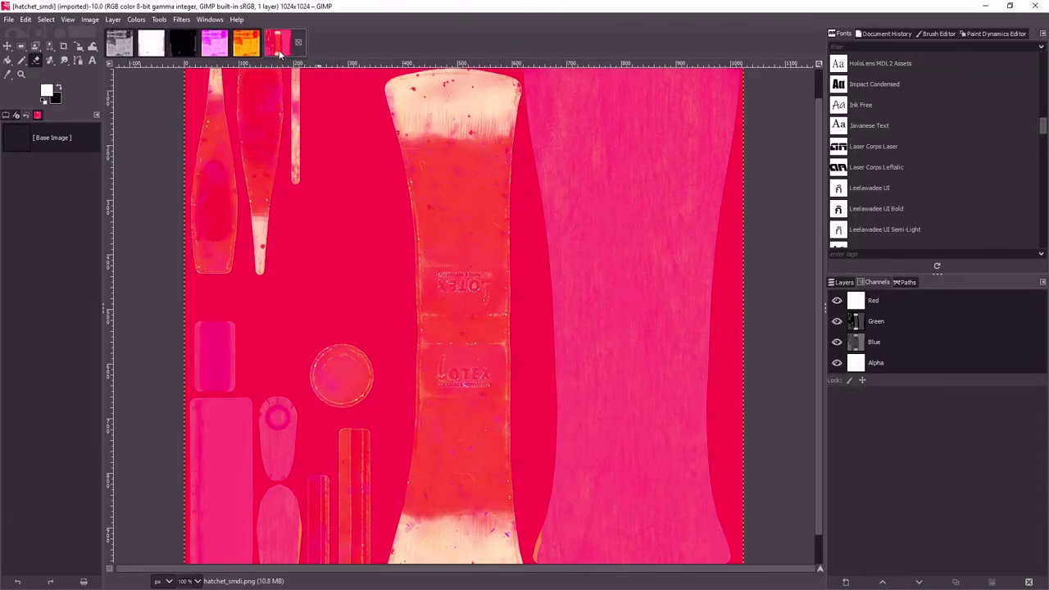
- Hide the red and green channels of hatchet_smdi and close the orange rgb-compose image
left_click(837, 301)
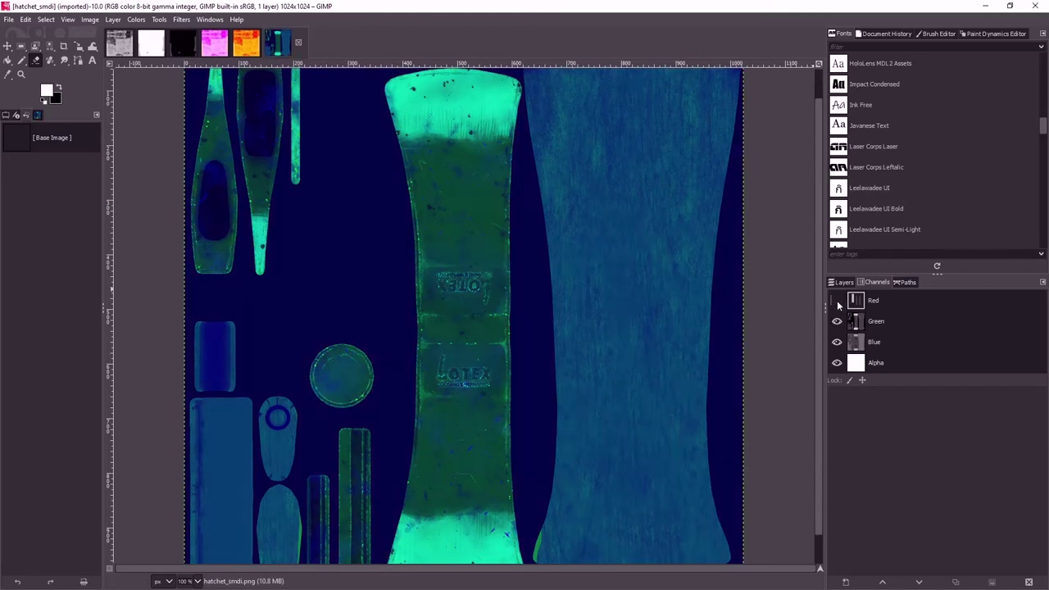
left_click(837, 321)
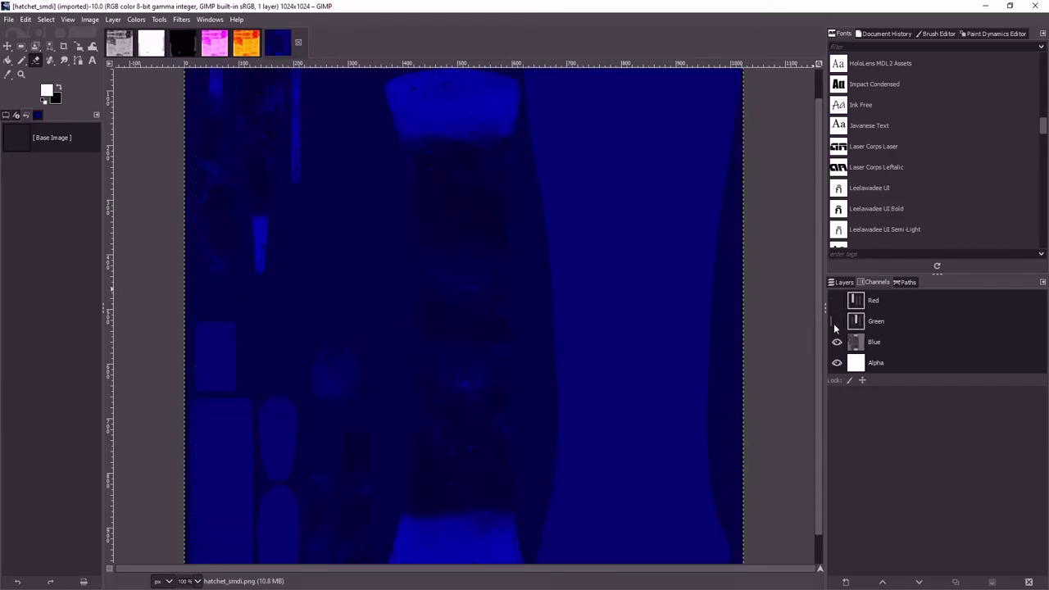
left_click(250, 49)
left_click(266, 41)
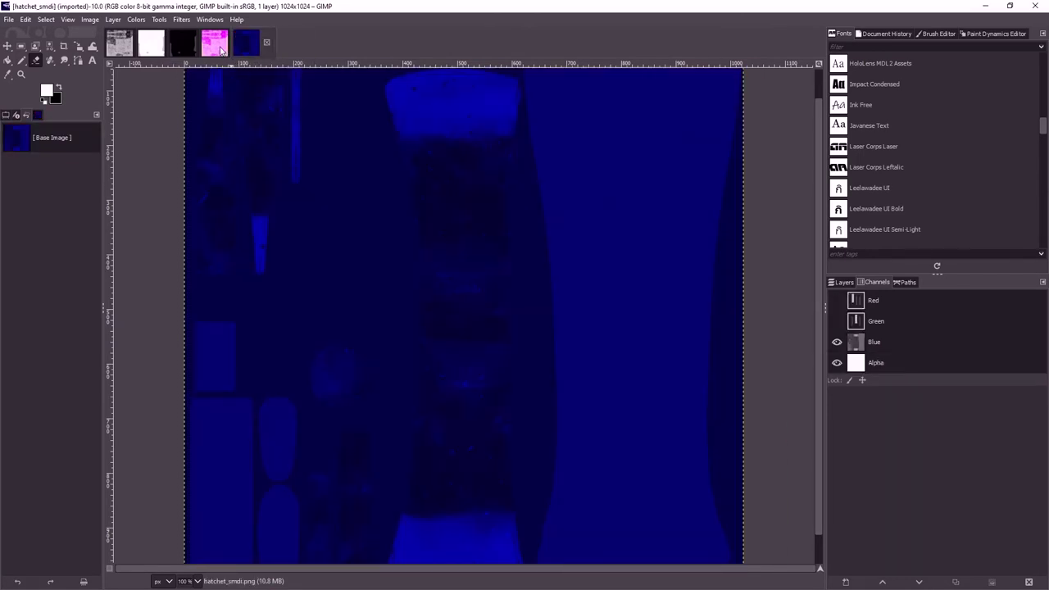
- Leave only blue visible on the pink composite and compare it against hatchet_smdi
left_click(218, 48)
left_click(836, 321)
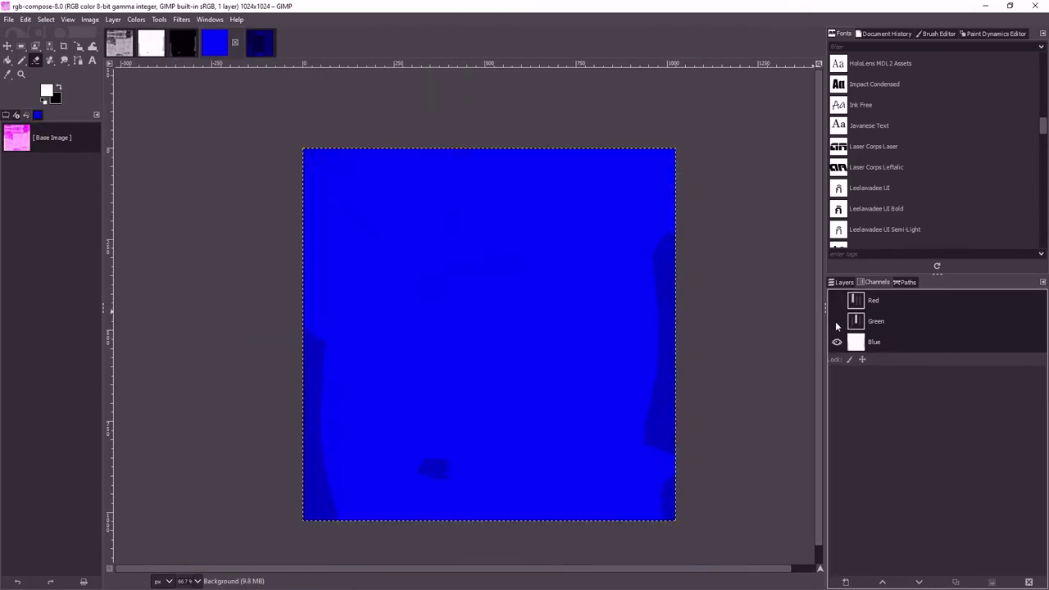
left_click(258, 44)
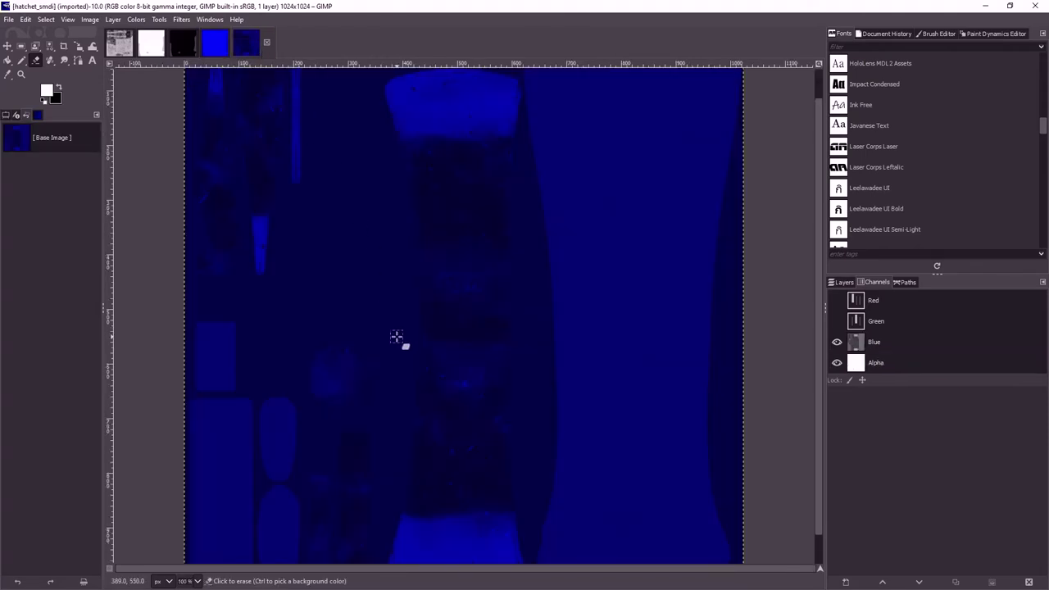
left_click(215, 44)
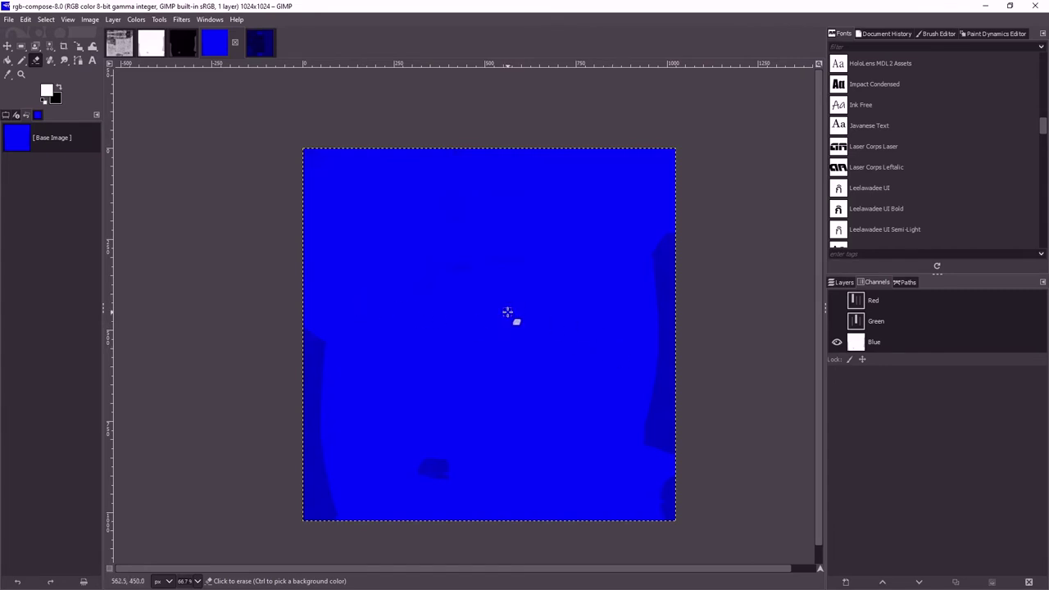
left_click(259, 46)
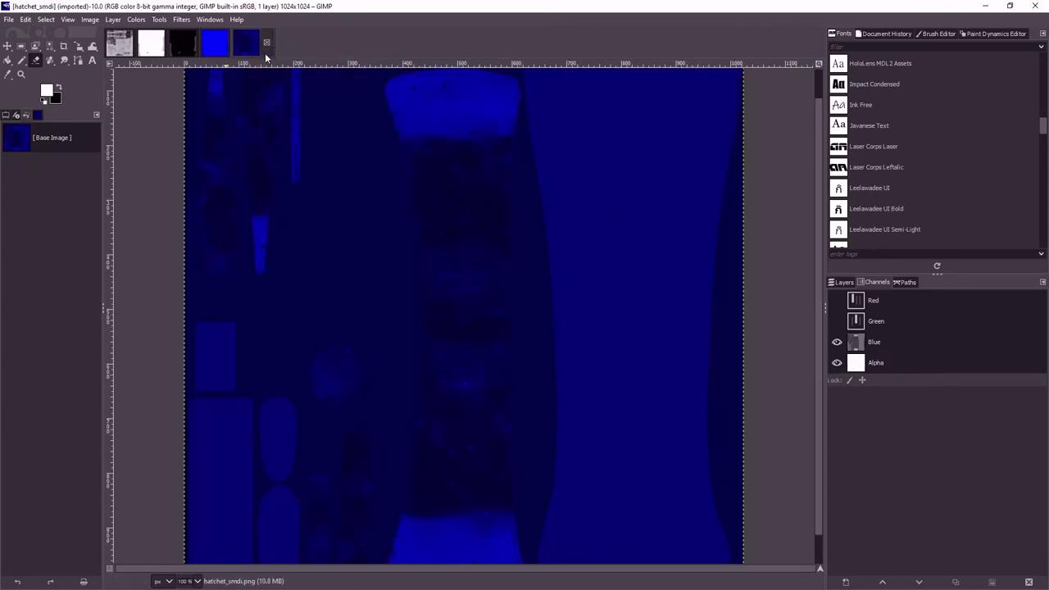
left_click(211, 44)
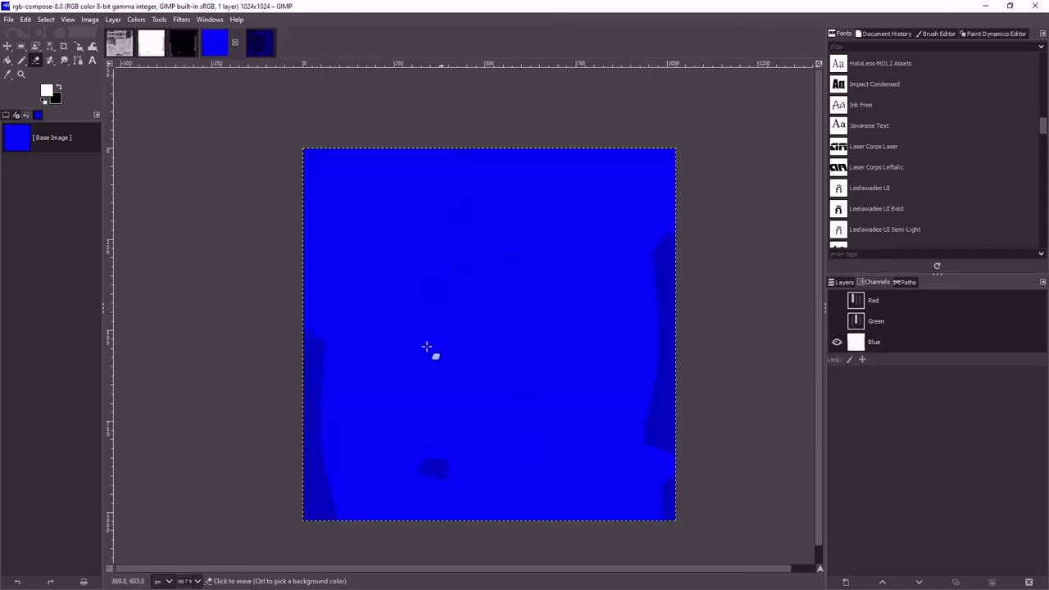
- Darken the rgb-compose blue channel with an Exposure of about -2.97
left_click(135, 20)
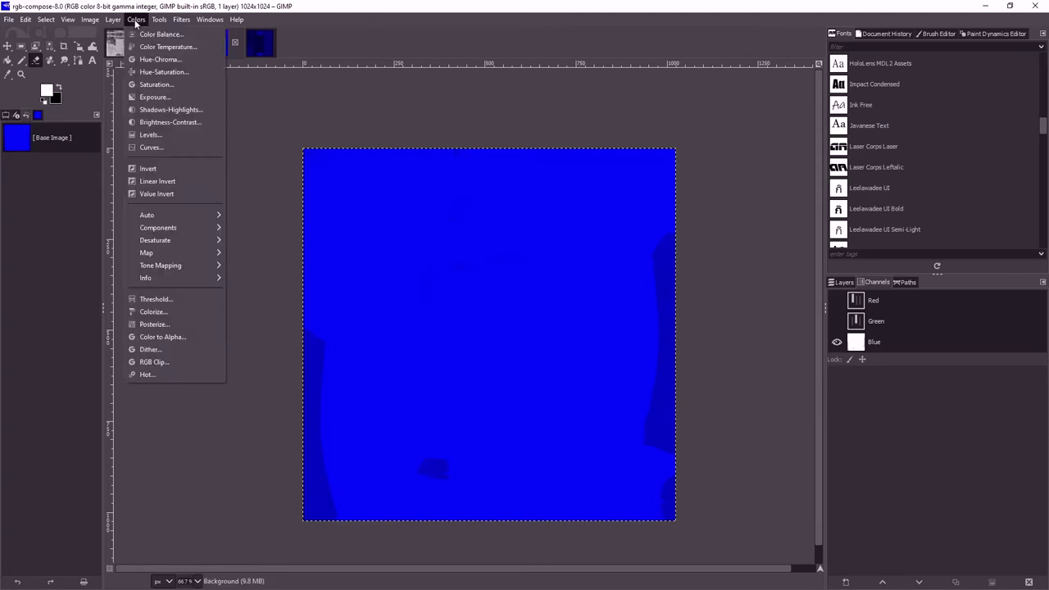
left_click(153, 97)
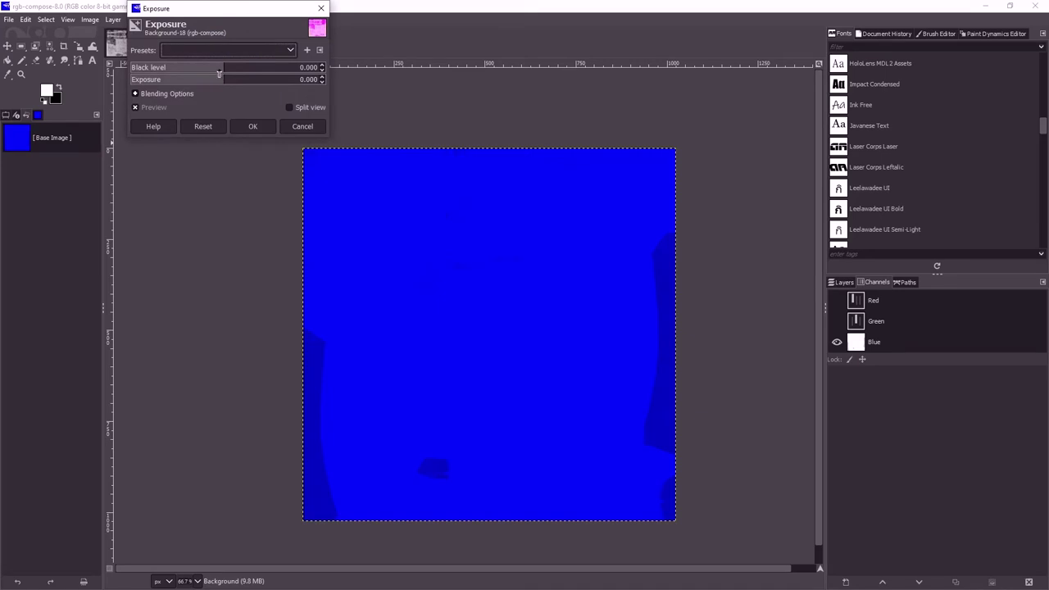
mouse_move(219, 72)
left_mouse_down()
mouse_move(318, 74)
mouse_move(225, 74)
left_mouse_up()
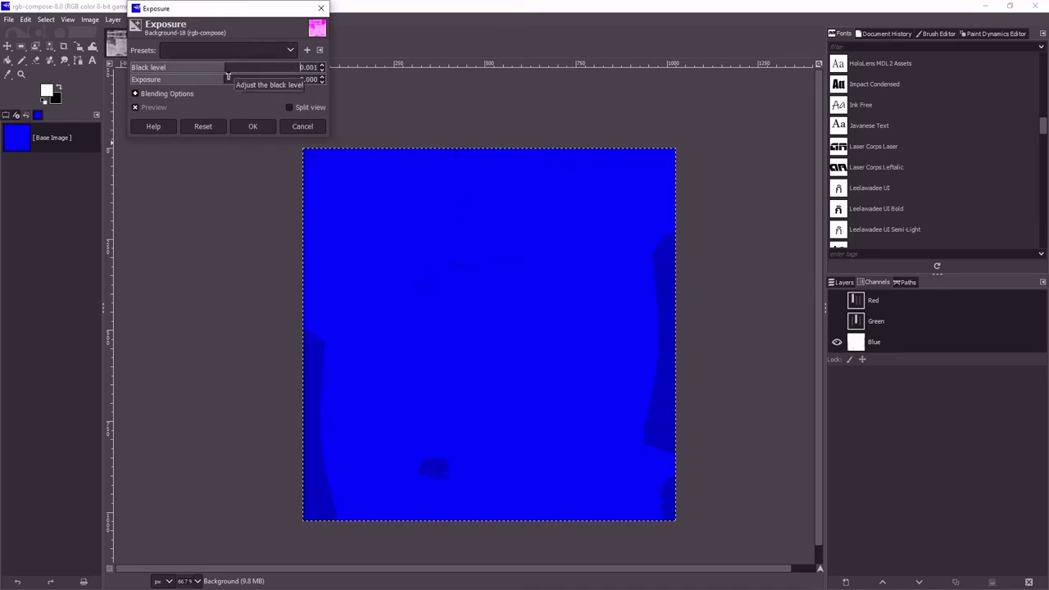
left_click(877, 333)
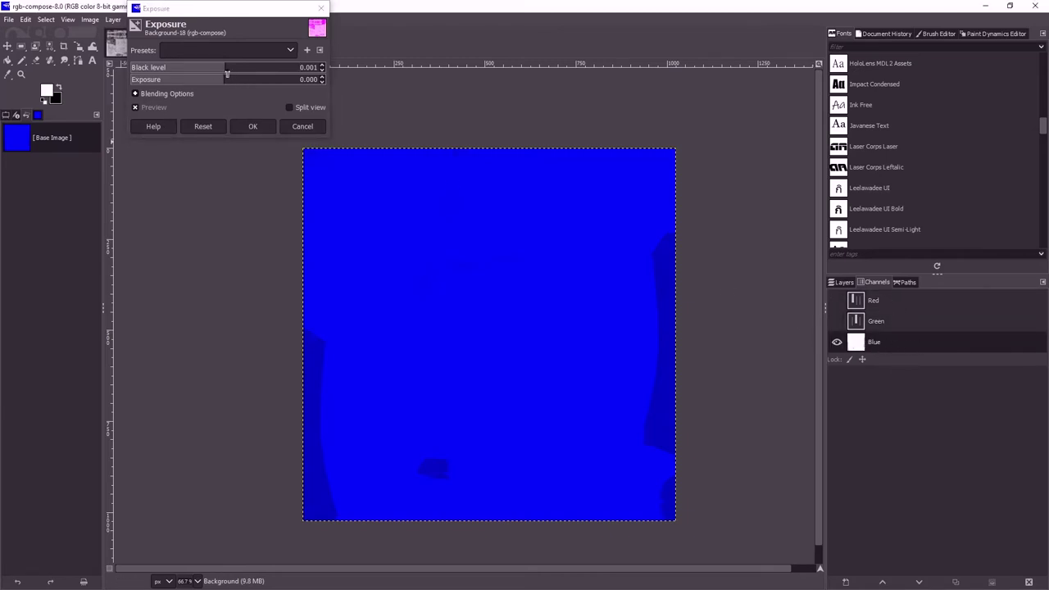
left_click_drag(226, 73, 207, 83)
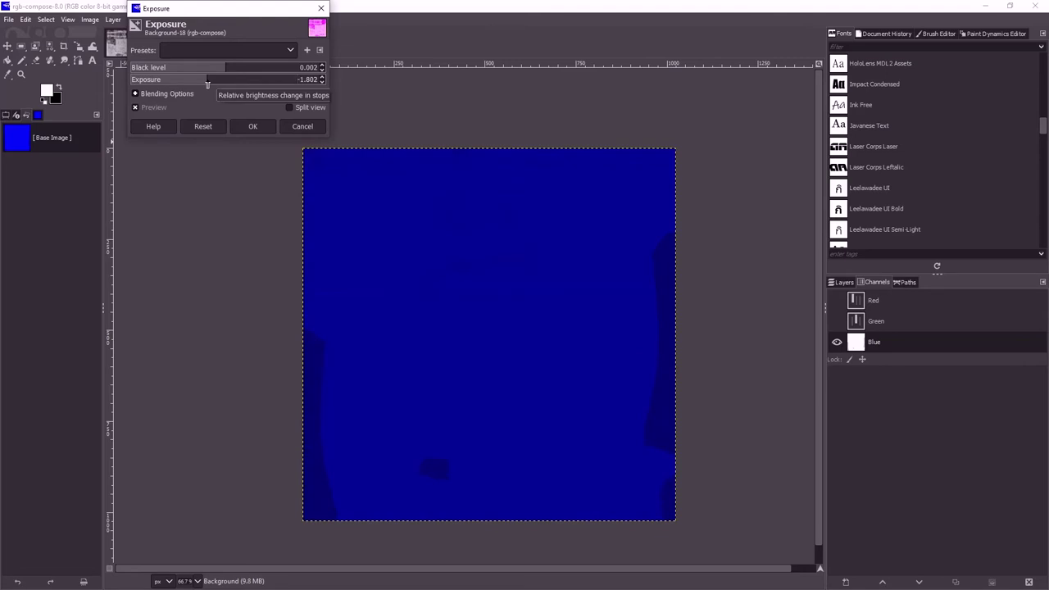
left_click_drag(205, 8, 159, 122)
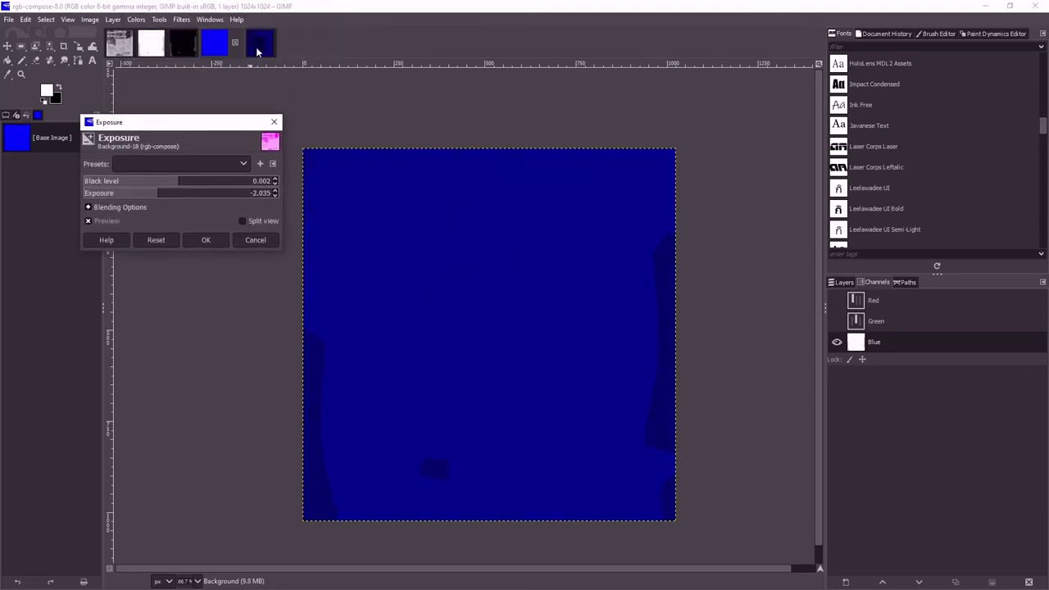
left_click_drag(157, 197, 150, 198)
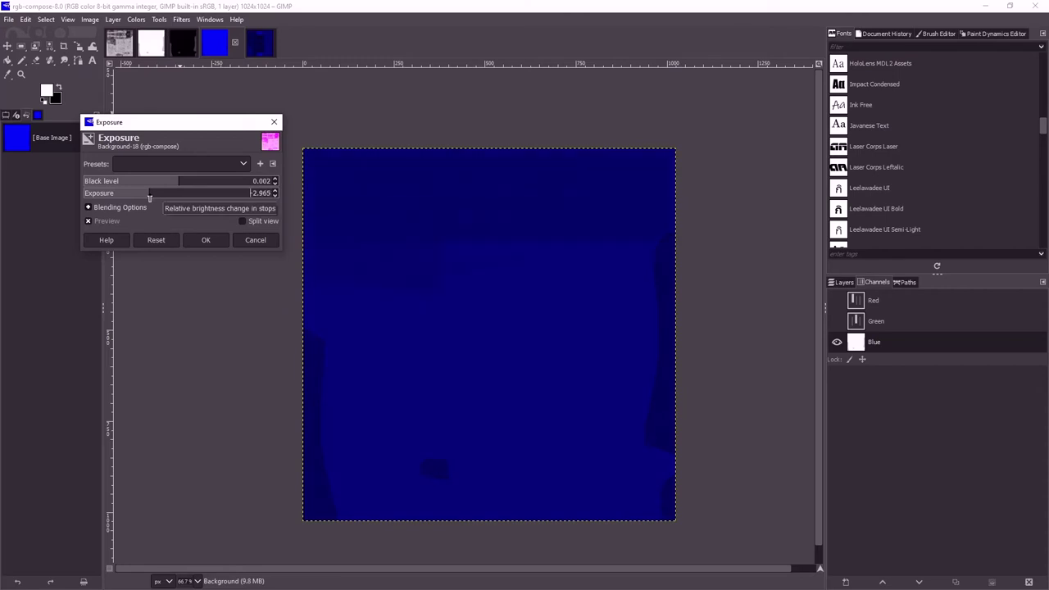
left_click(203, 245)
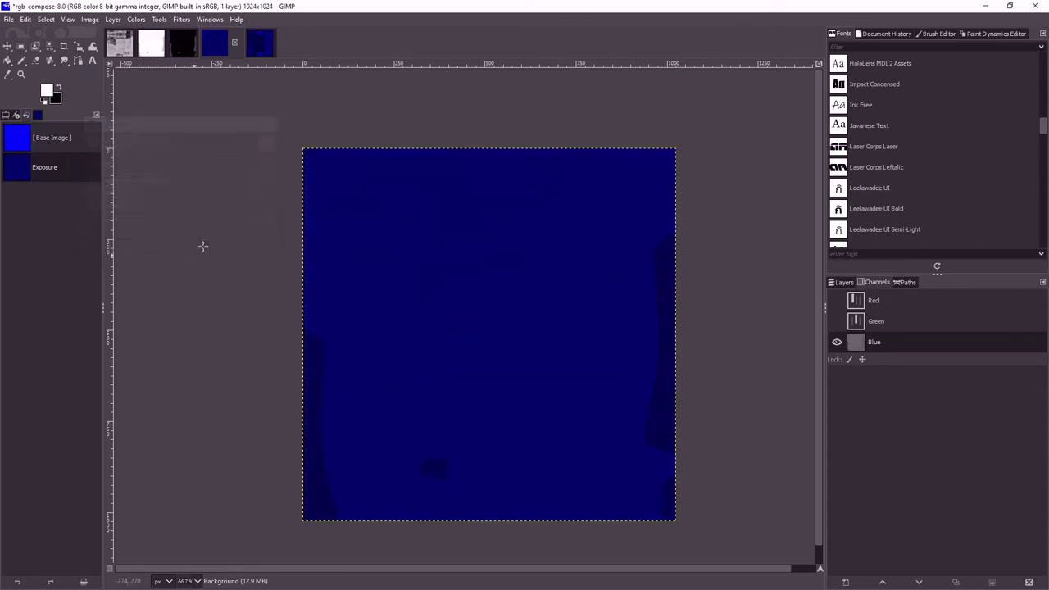
- Show only the green channel on rgb-compose, then on hatchet_smdi with alpha and blue hidden
left_click(837, 341)
left_click(836, 322)
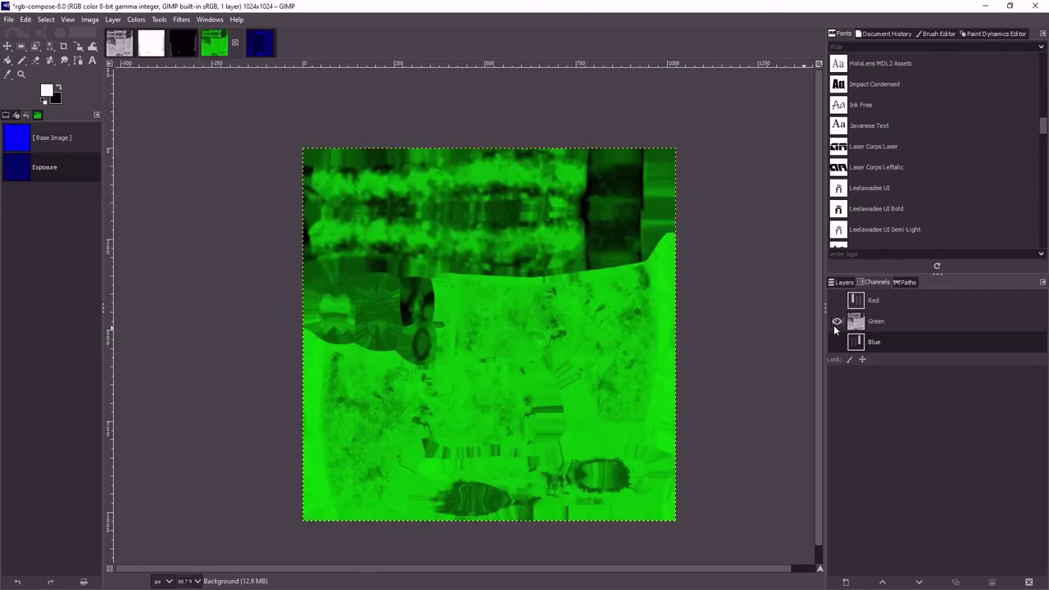
left_click(879, 321)
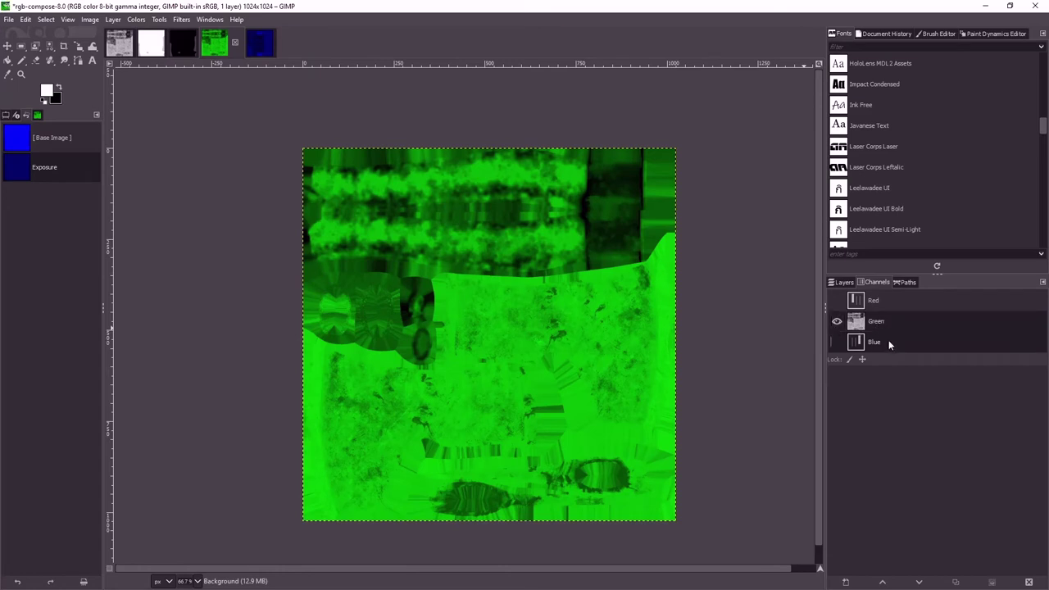
left_click(261, 44)
left_click(837, 363)
left_click(837, 341)
left_click(837, 321)
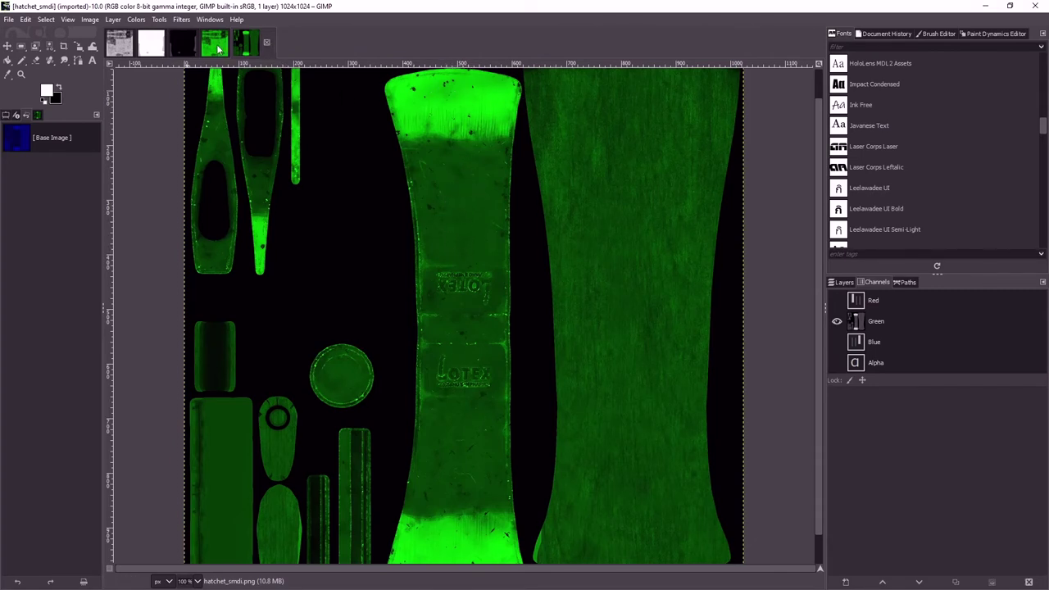
key("alt+4")
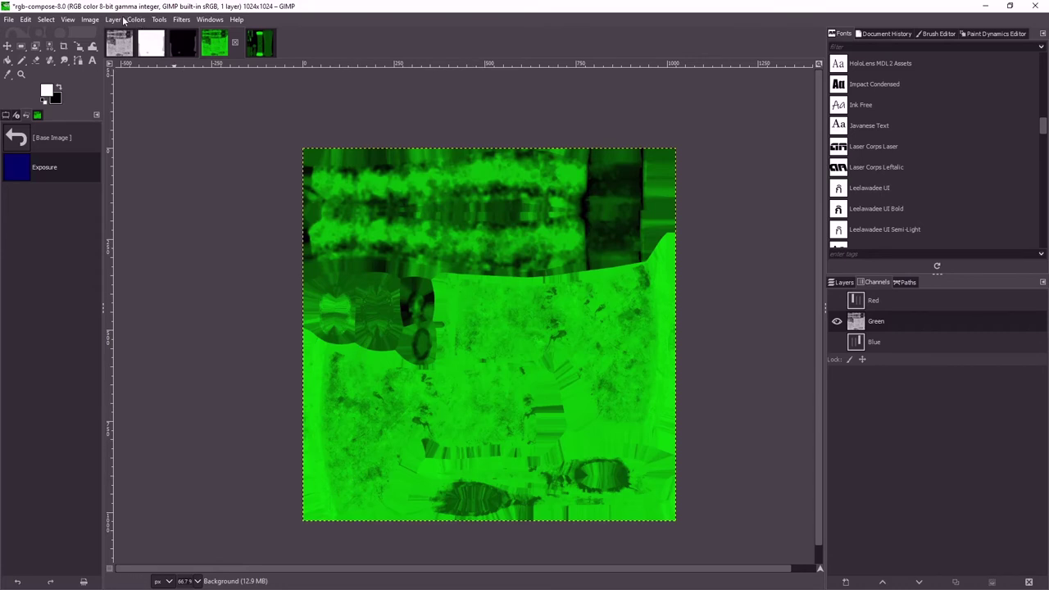
- Apply an Exposure of -2.616 to the rgb-compose image's green channel
left_click(134, 20)
left_click(160, 87)
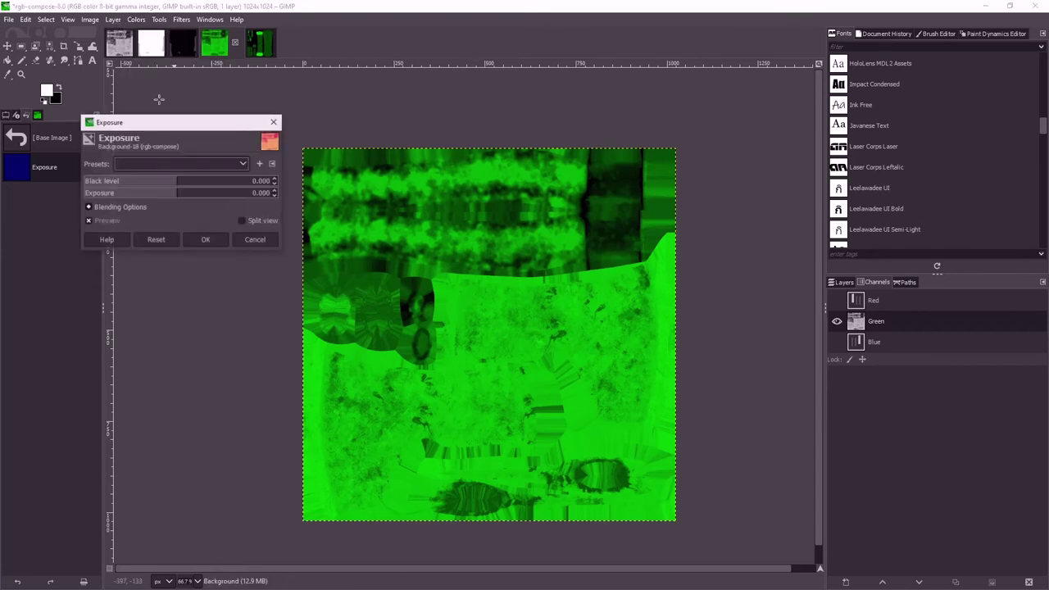
left_click_drag(174, 197, 152, 197)
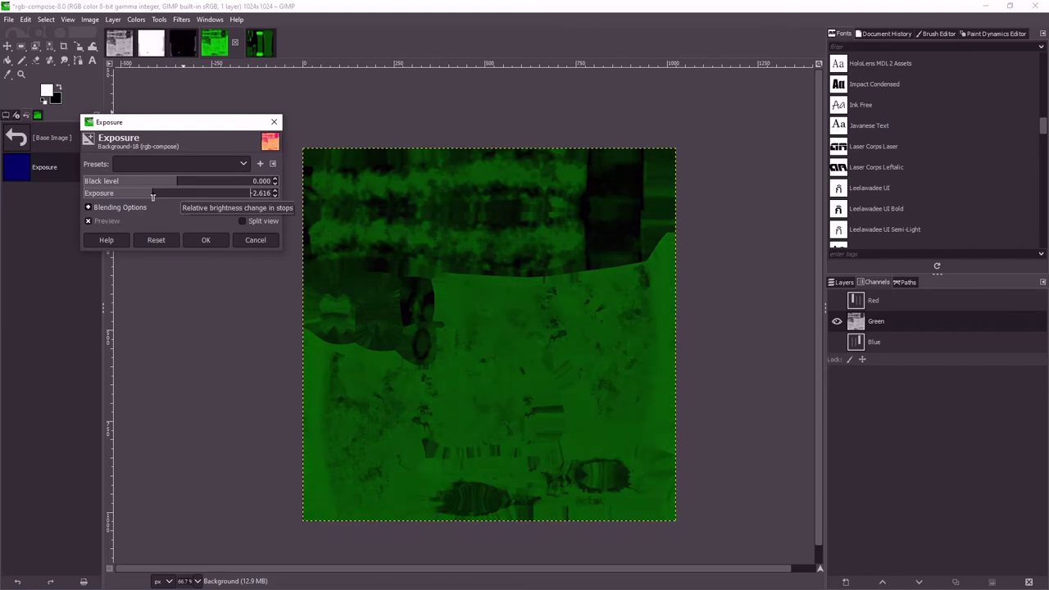
left_click(205, 240)
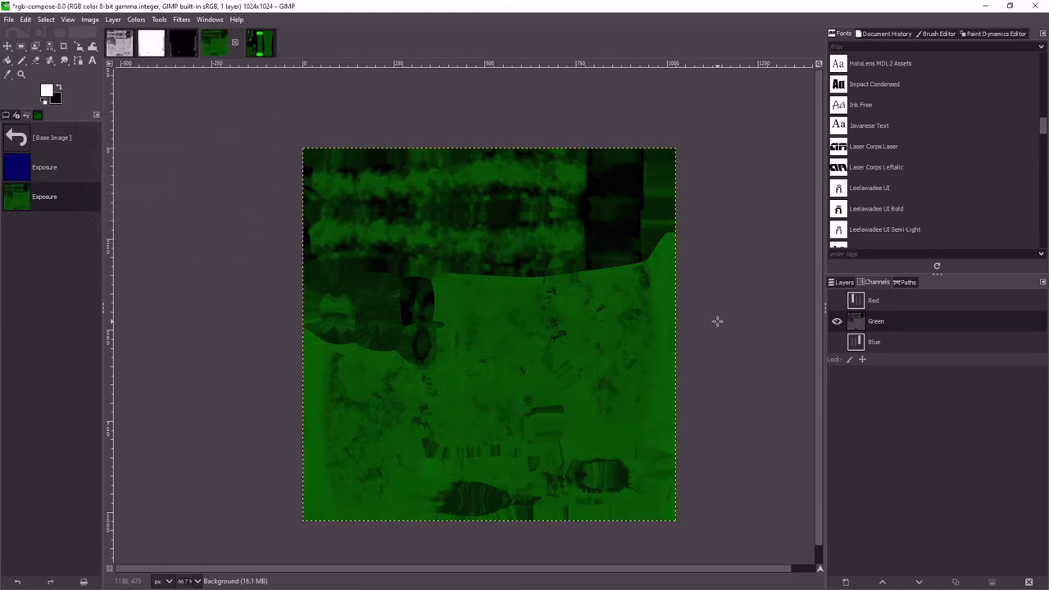
- Turn the blue and red channels back on in rgb-compose, and blue in hatchet_smdi
left_click(837, 341)
left_click(837, 300)
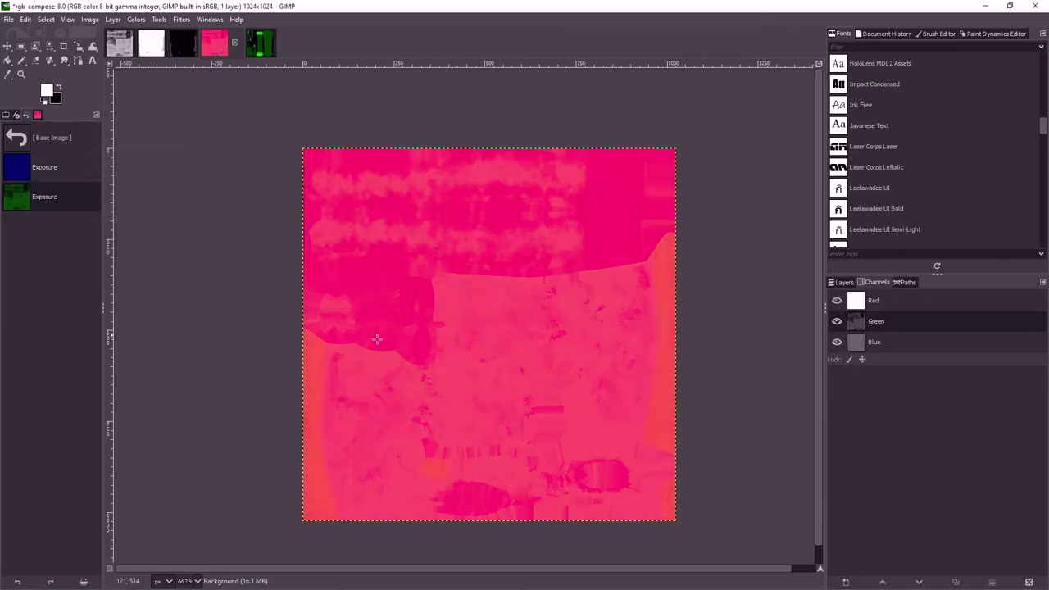
left_click(255, 41)
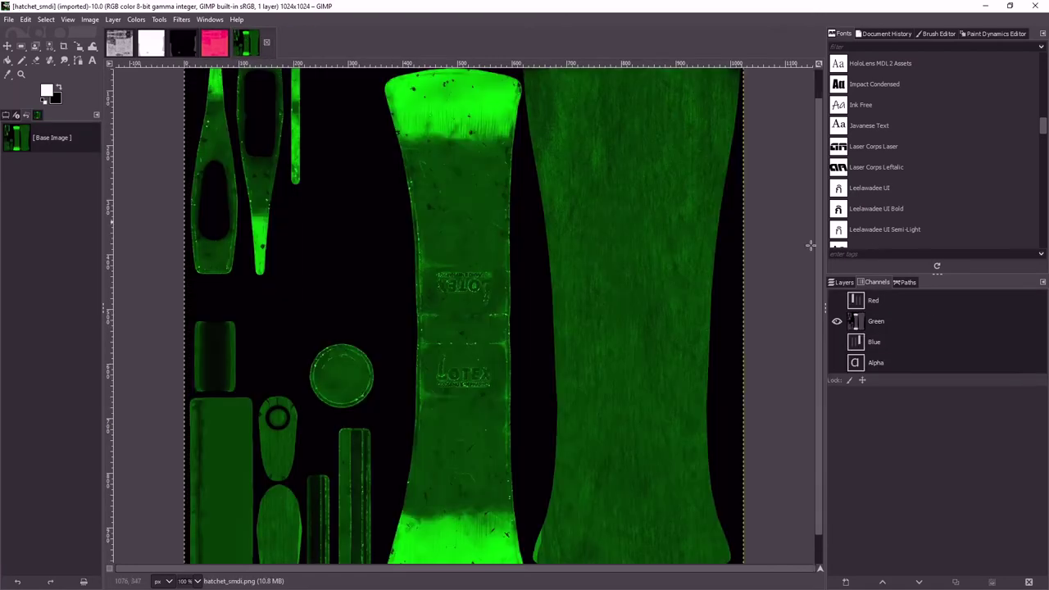
left_click(837, 341)
- Restore hatchet_smdi's red channel, then flip between it and rgb-compose to compare, ending on rgb-compose
left_click(837, 300)
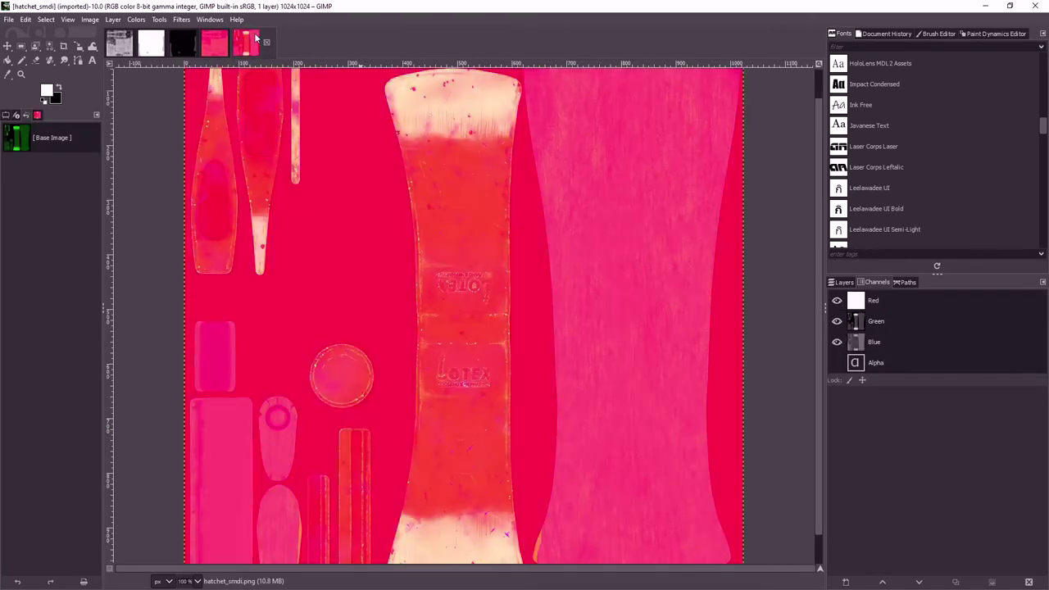
left_click(226, 51)
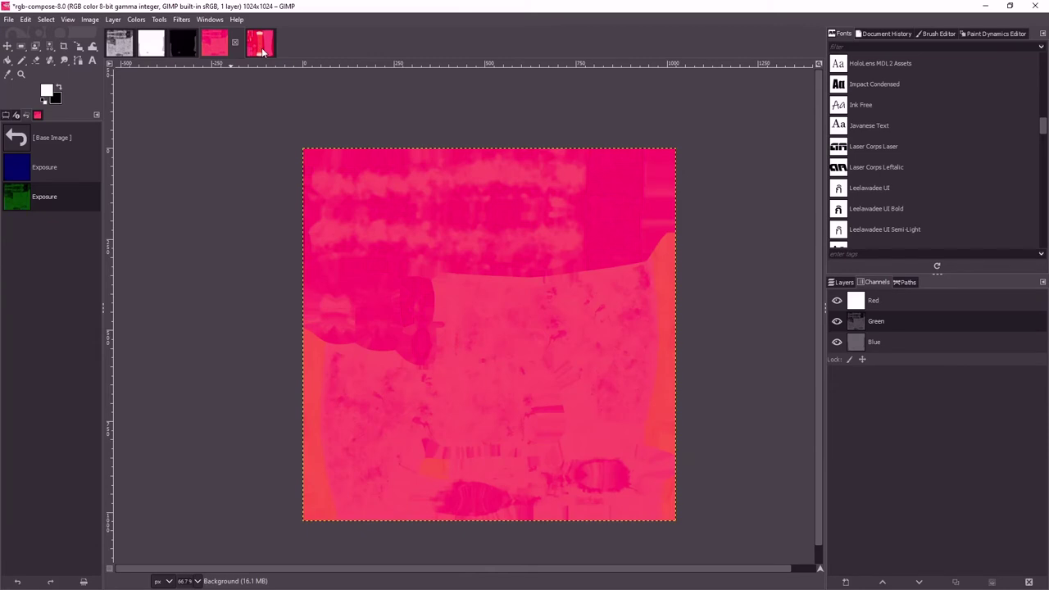
left_click(262, 47)
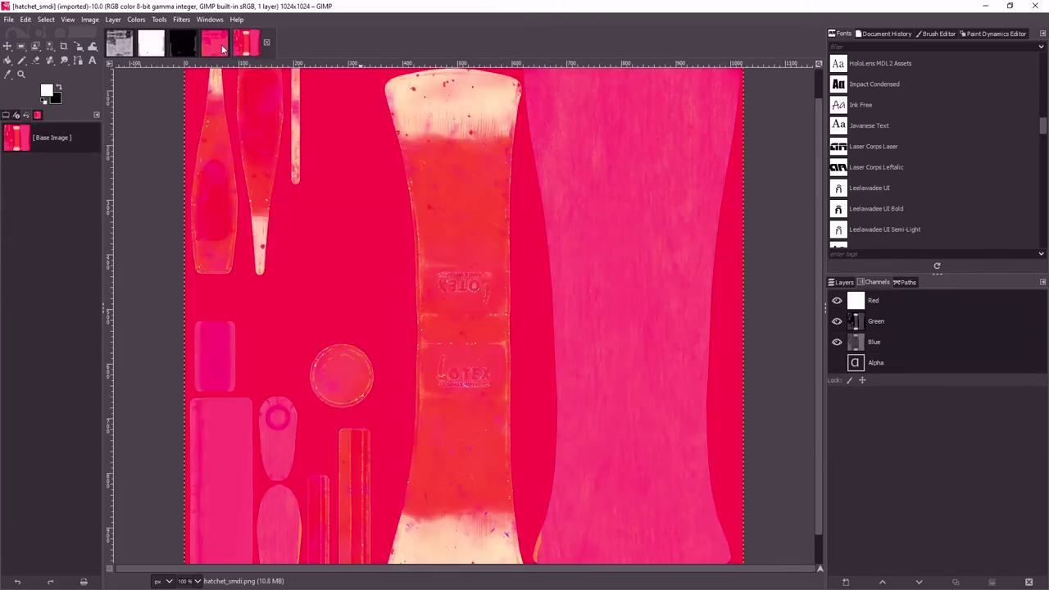
left_click(221, 48)
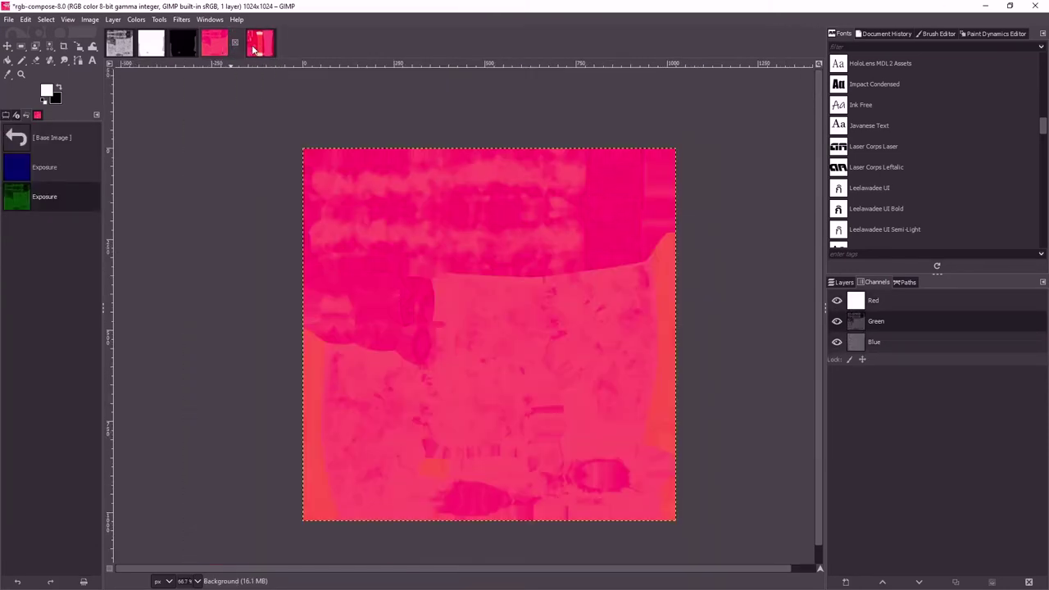
left_click(254, 49)
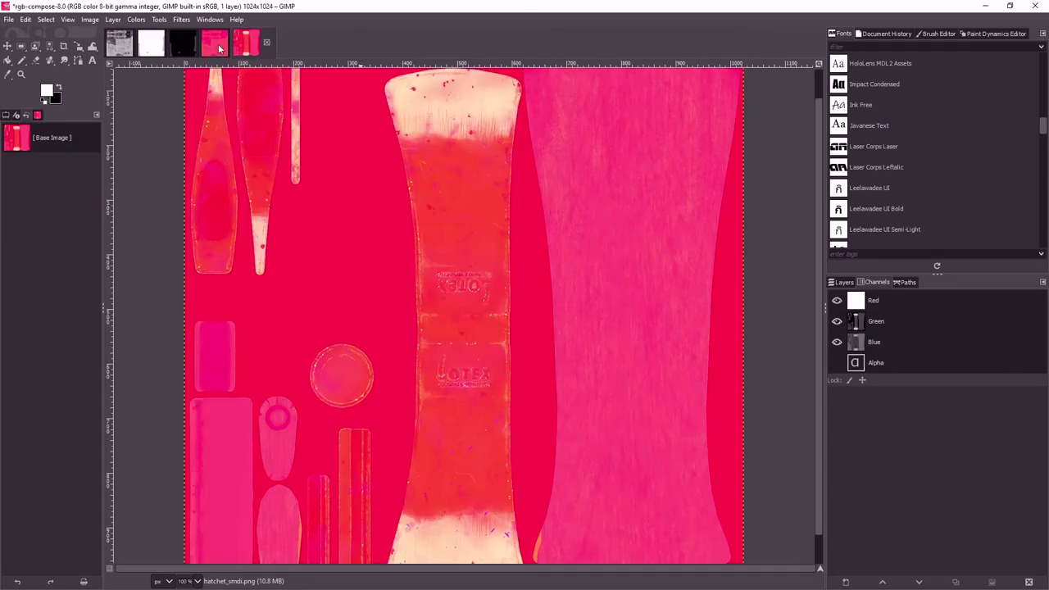
left_click(220, 49)
left_click(260, 47)
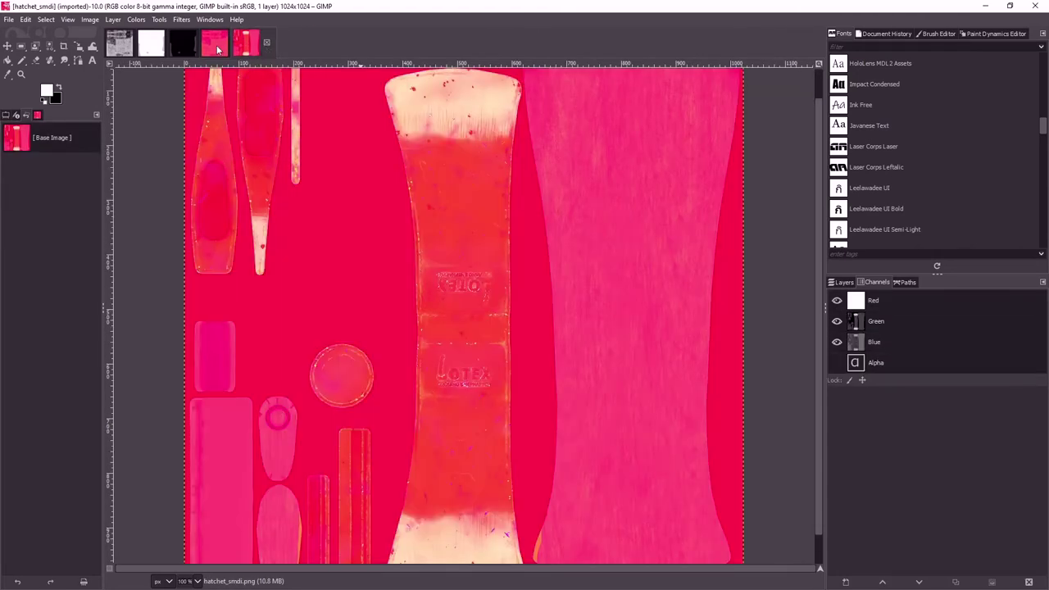
left_click(218, 49)
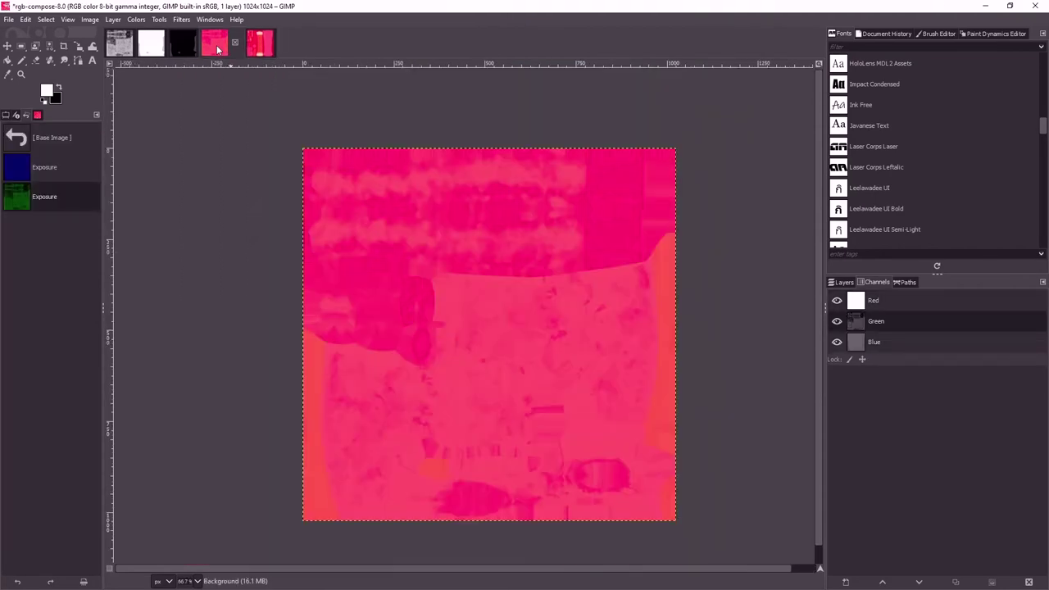
key("ctrl+Page_Down")
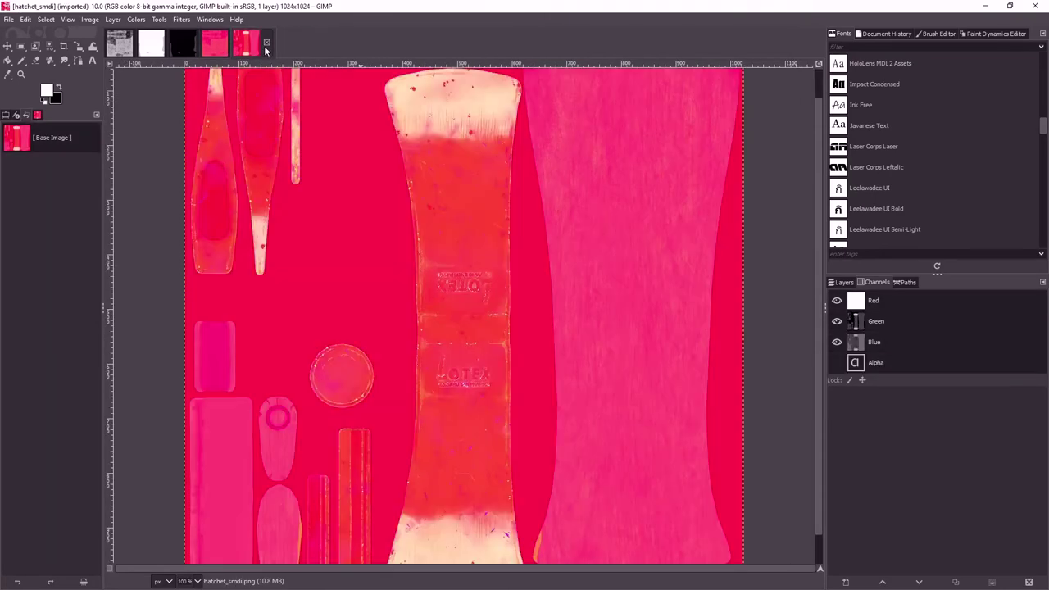
left_click(213, 51)
left_click(8, 19)
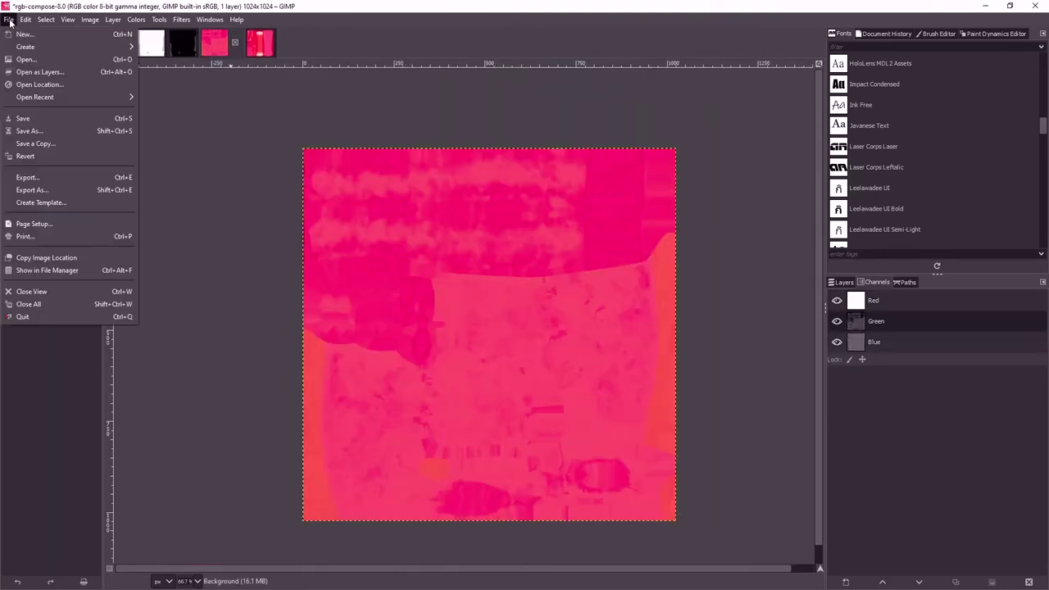
- Export the composite as Spur_Hatchet_smdi.tga into P:\Spur_Hatchet\data with default TGA options
left_click(30, 192)
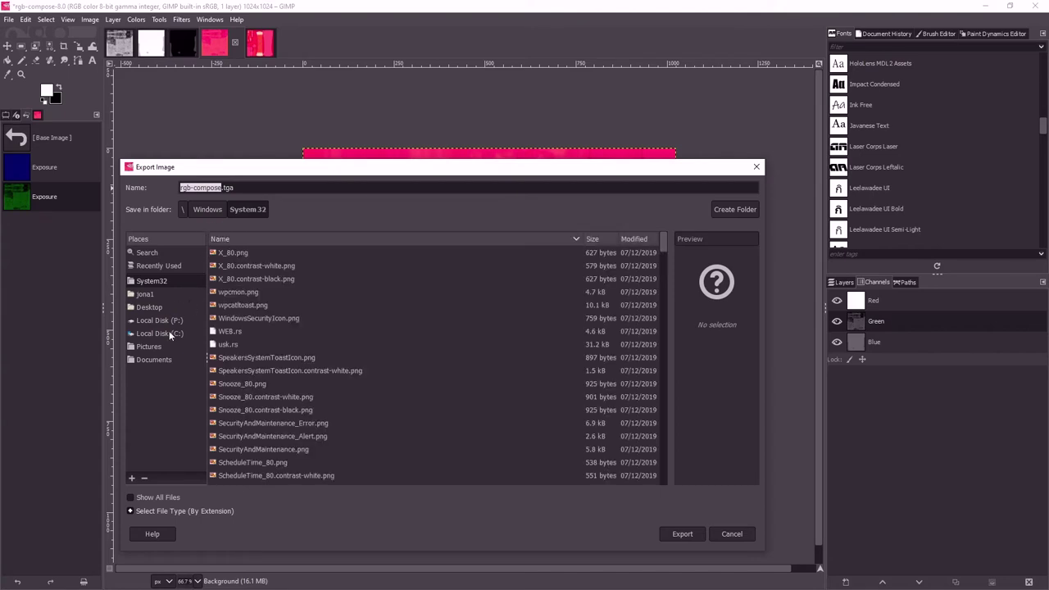
left_click(160, 320)
scroll(272, 353, "down", 5)
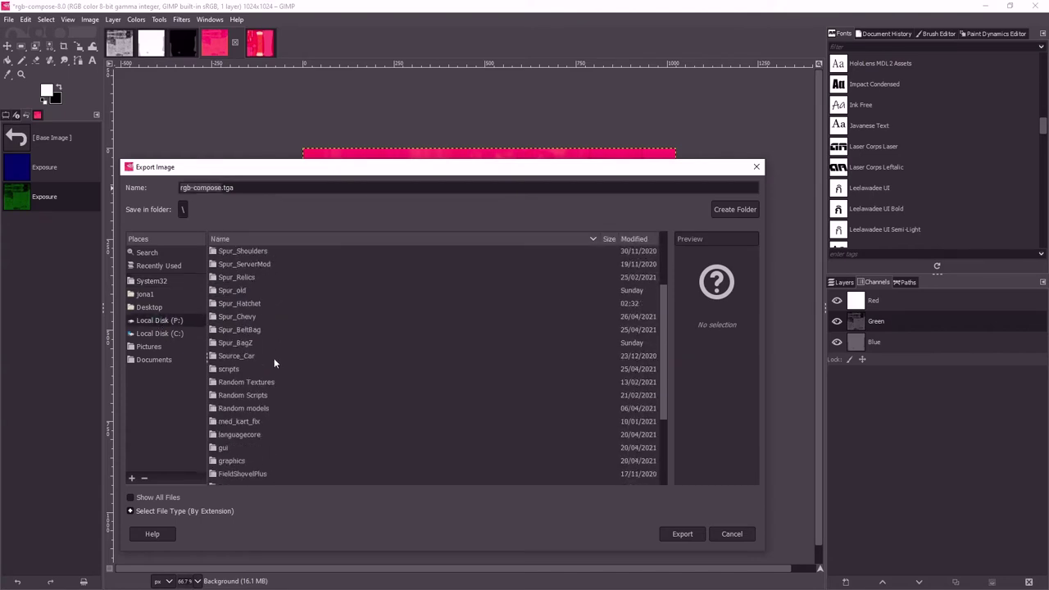
double_click(230, 307)
double_click(225, 267)
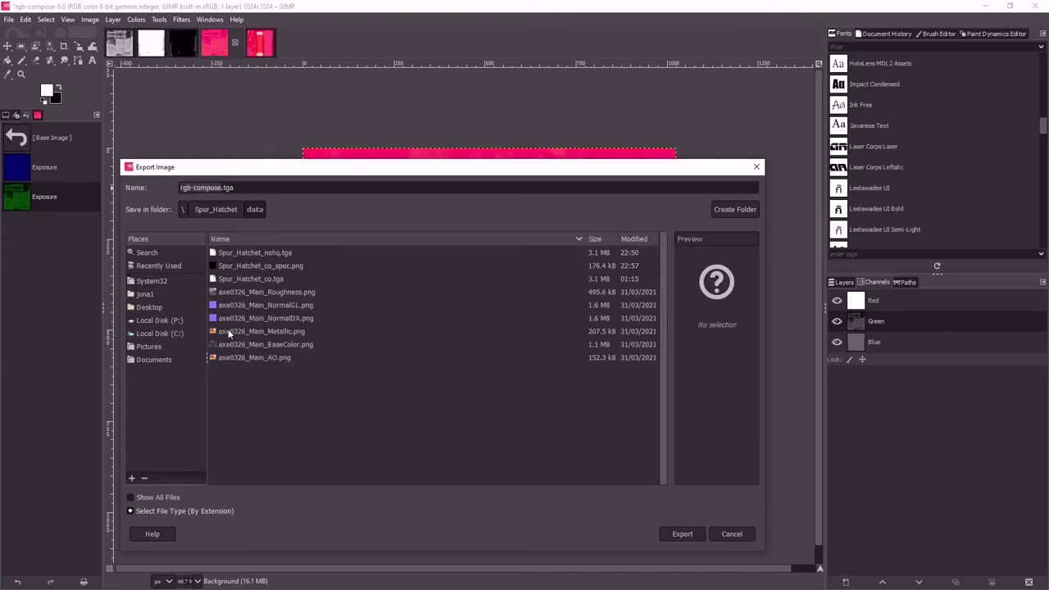
left_click(252, 257)
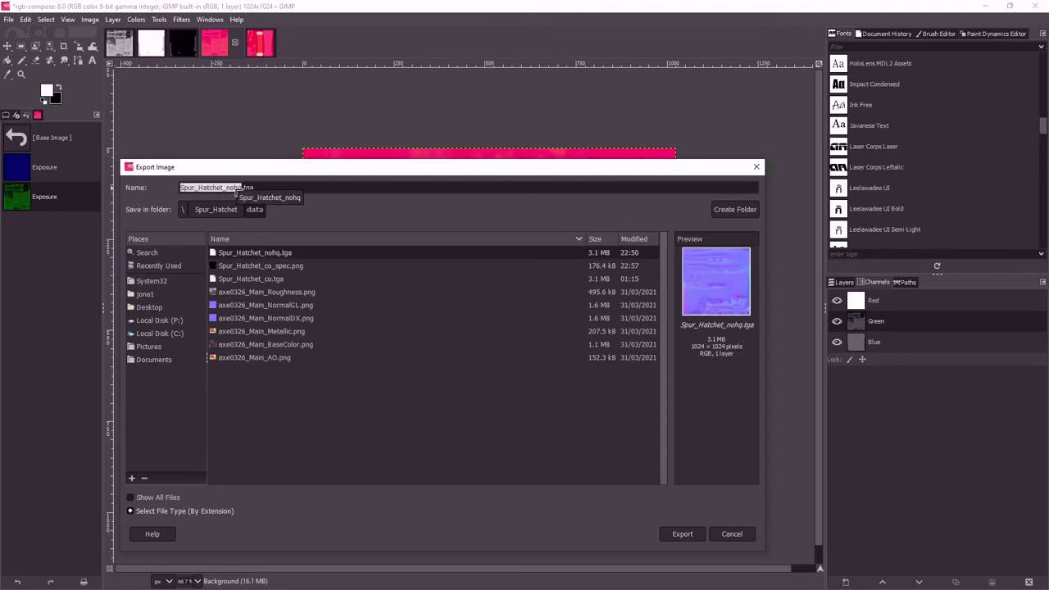
key("BackSpace")
key("BackSpace")
key("BackSpace")
key("BackSpace")
type("smd")
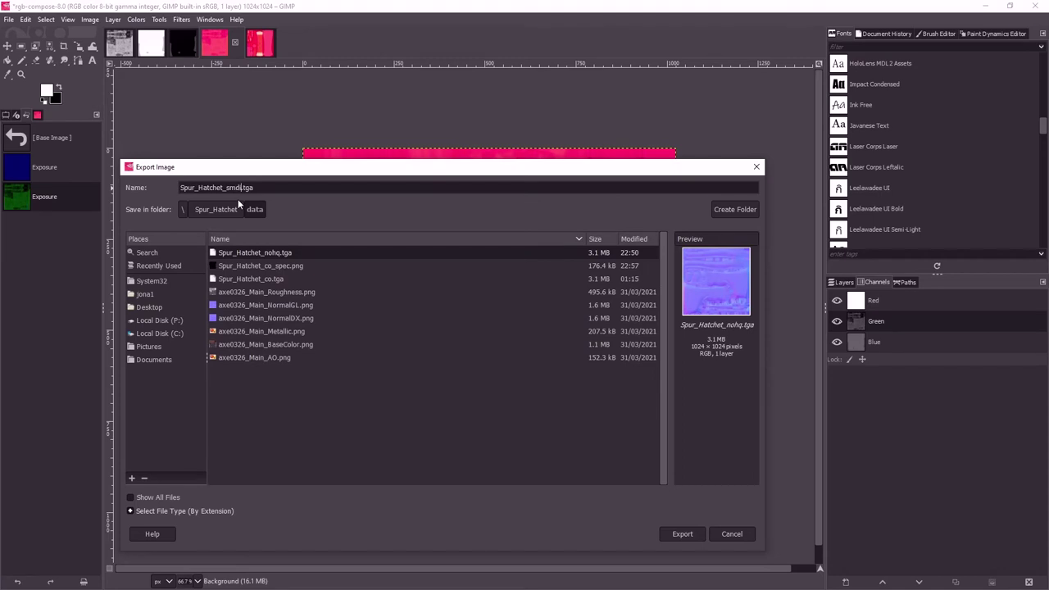
type("i")
left_click(681, 534)
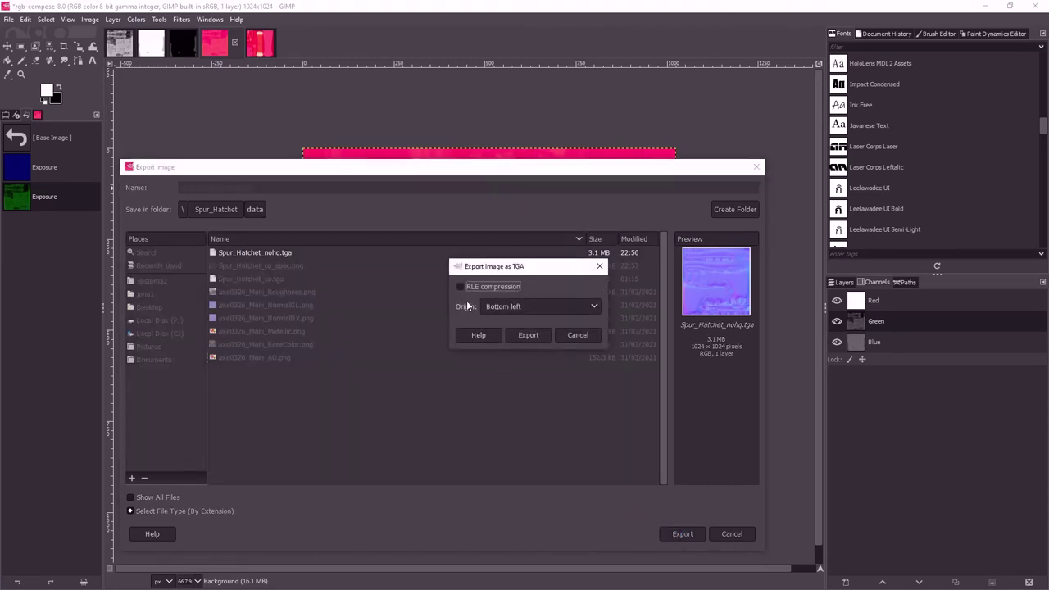
left_click(526, 334)
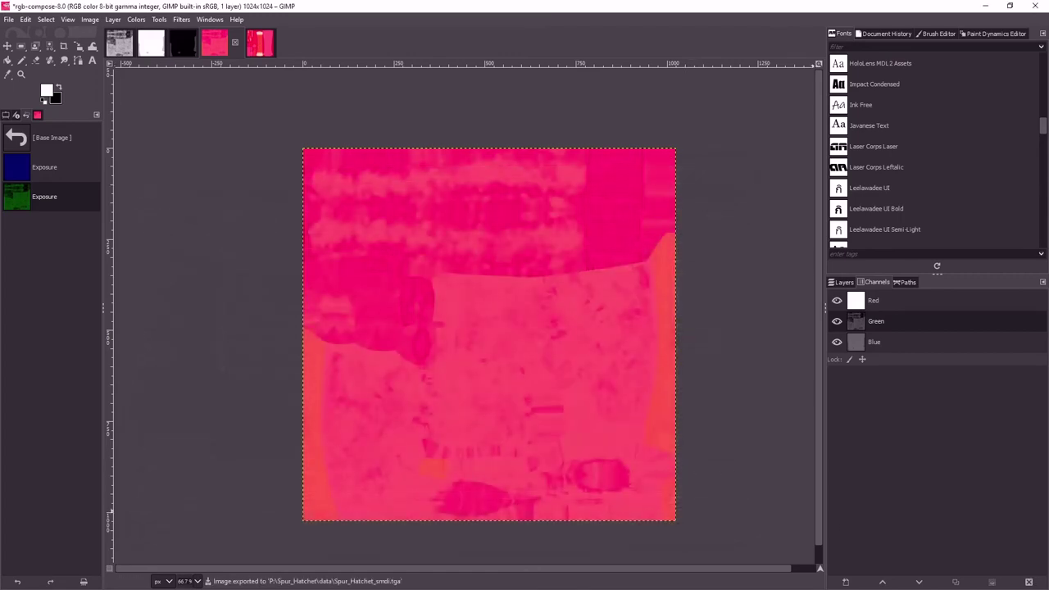
key("alt+Tab")
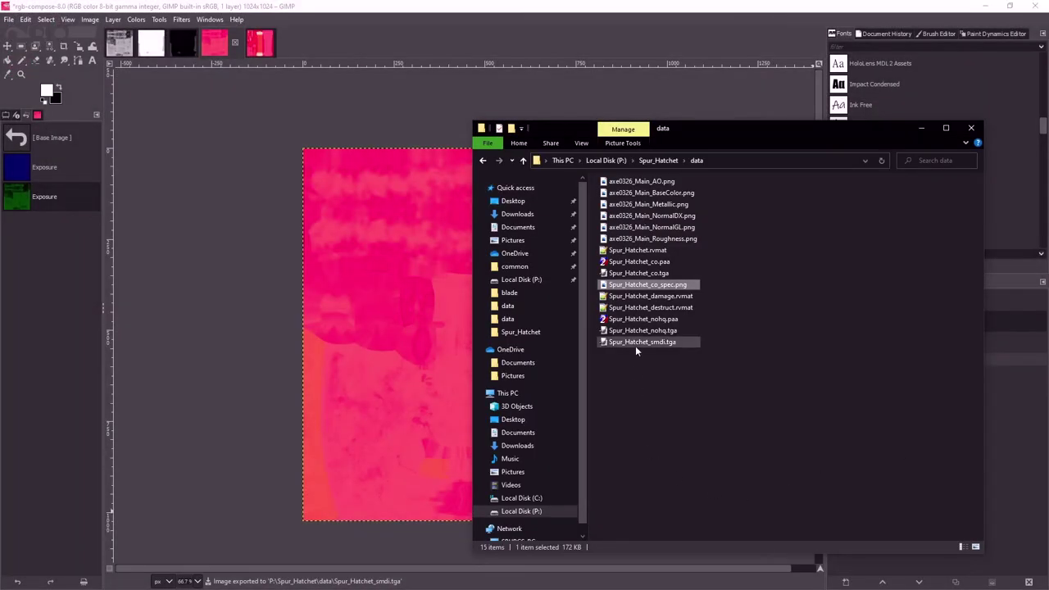
- Save Spur_Hatchet_smdi.tga as Spur_Hatchet_smdi.paa via TexView 2, then open Spur_Hatchet.rvmat
right_click(635, 346)
mouse_move(689, 404)
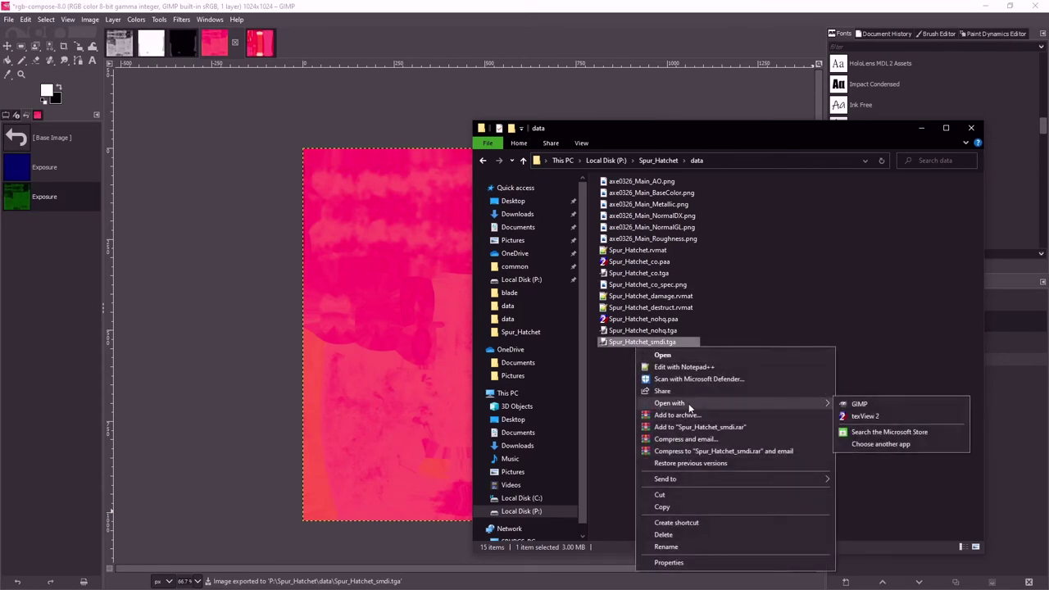
left_click(870, 417)
left_click(141, 150)
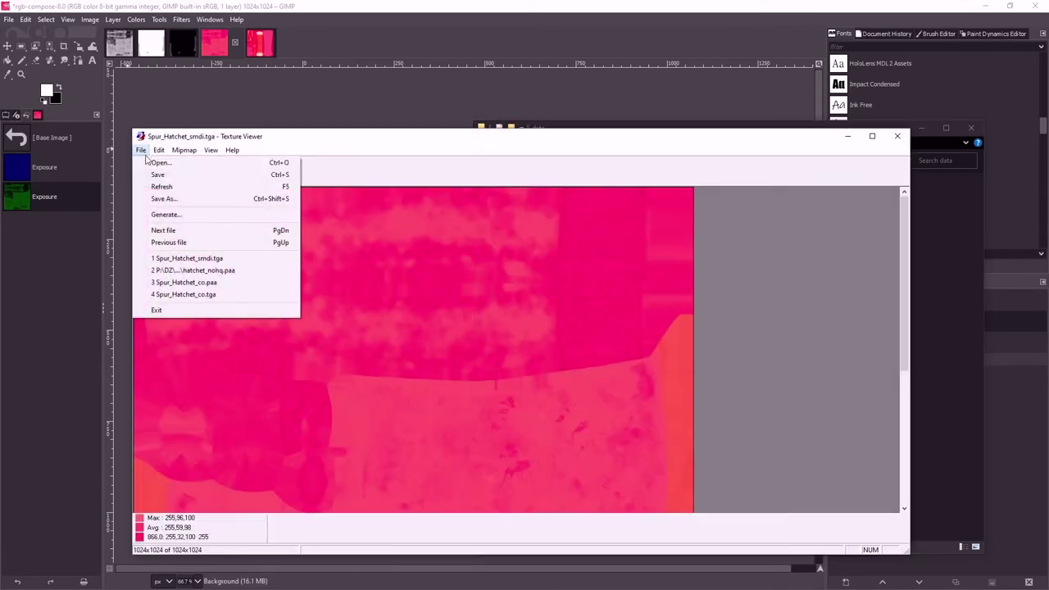
left_click(160, 199)
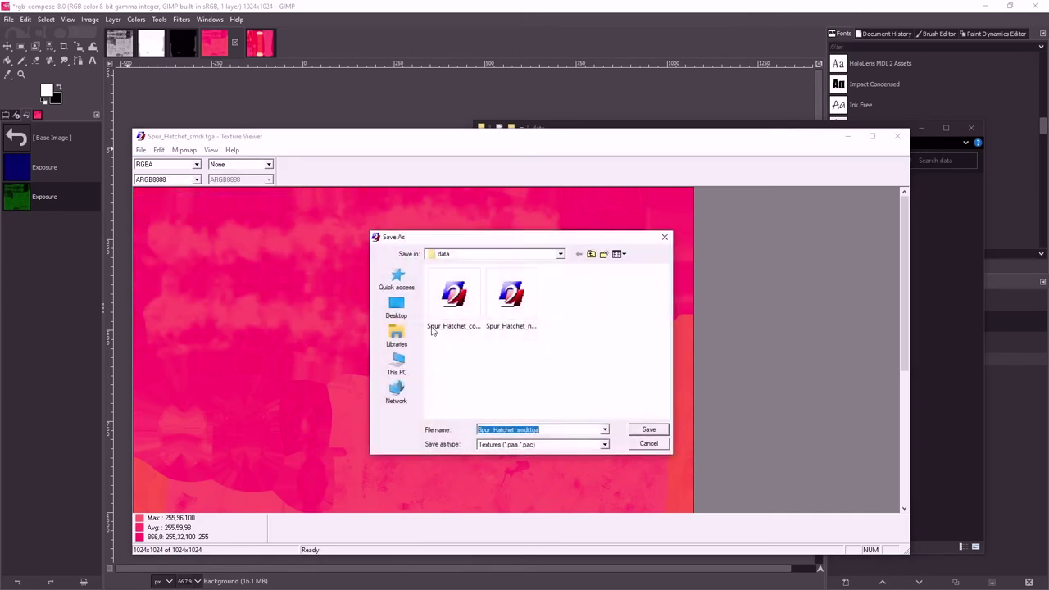
key("BackSpace")
key("BackSpace")
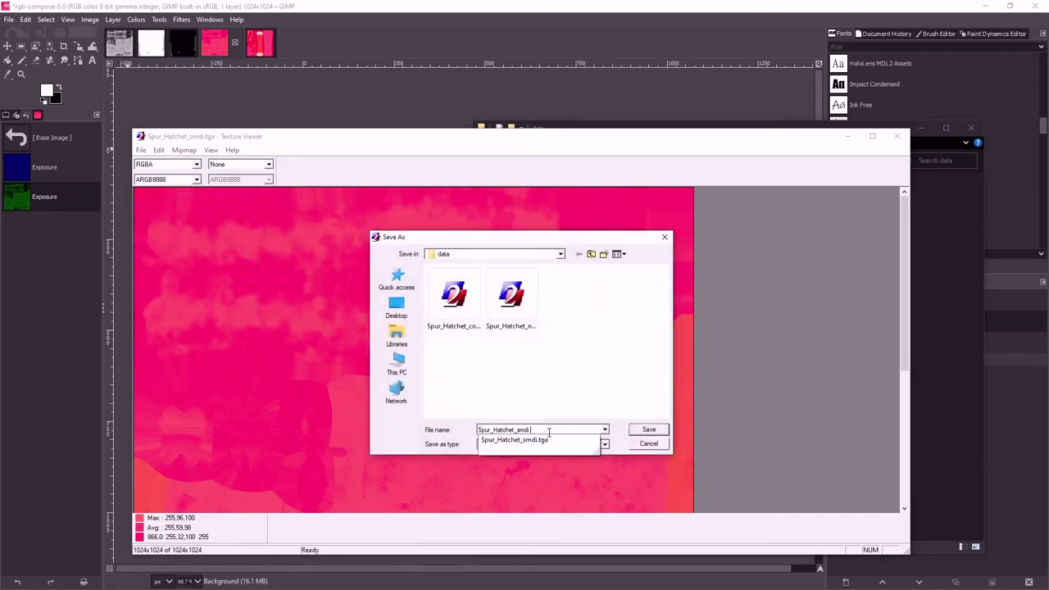
type("paa")
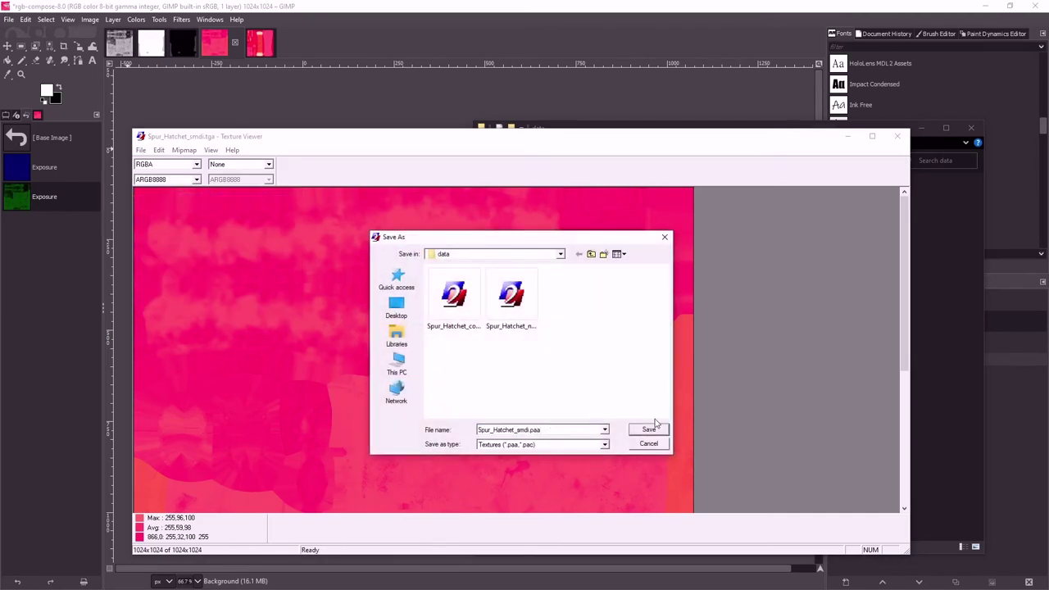
left_click(648, 429)
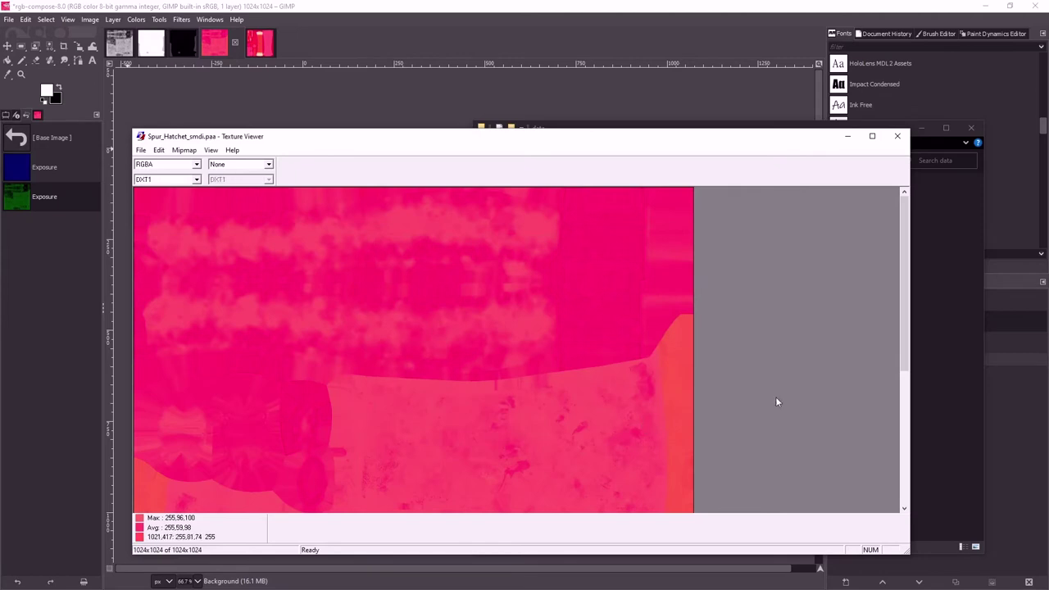
left_click(962, 373)
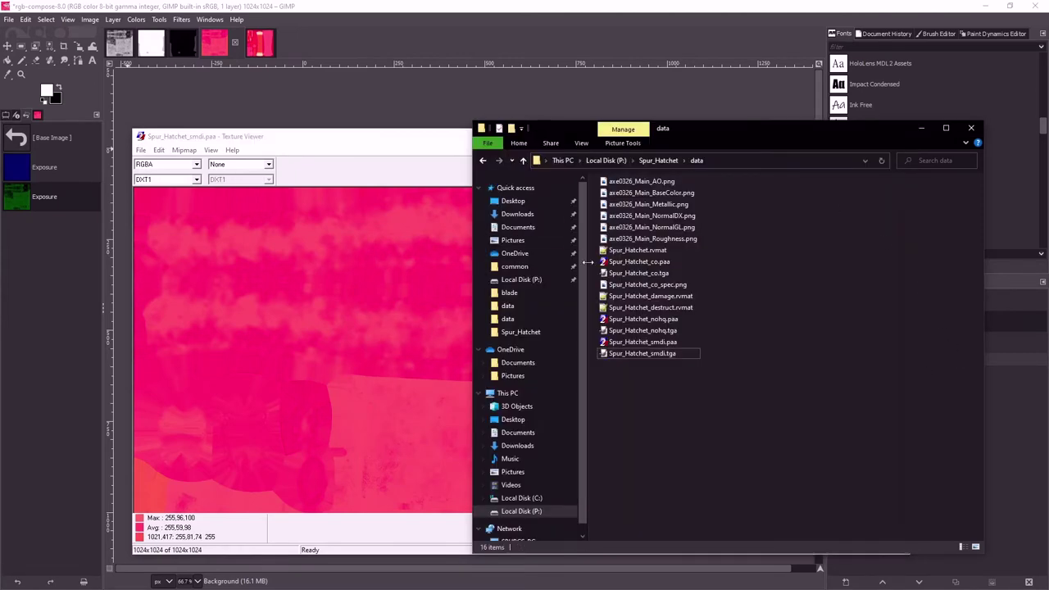
double_click(638, 251)
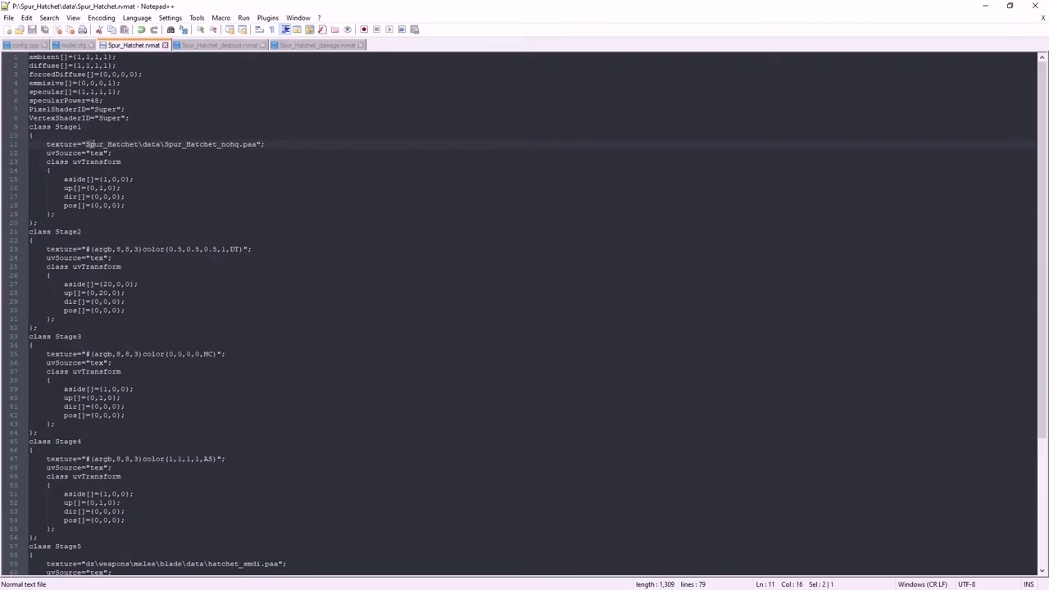
- Replace line 59's dz\weapons hatchet_smdi path with the Spur_Hatchet\data path from line 11
left_click_drag(100, 145, 212, 148)
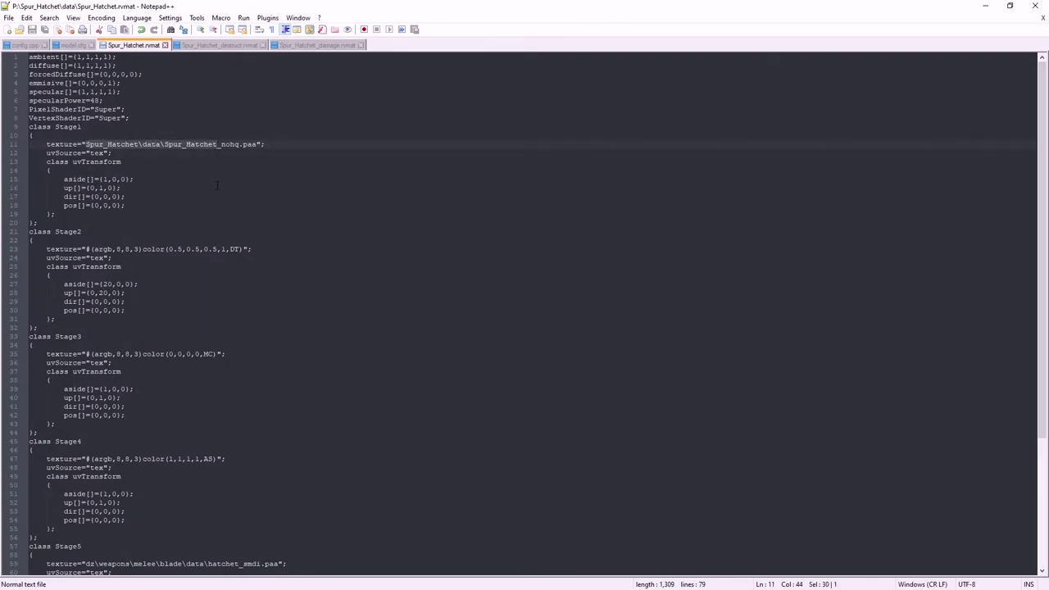
scroll(211, 294, "down", 7)
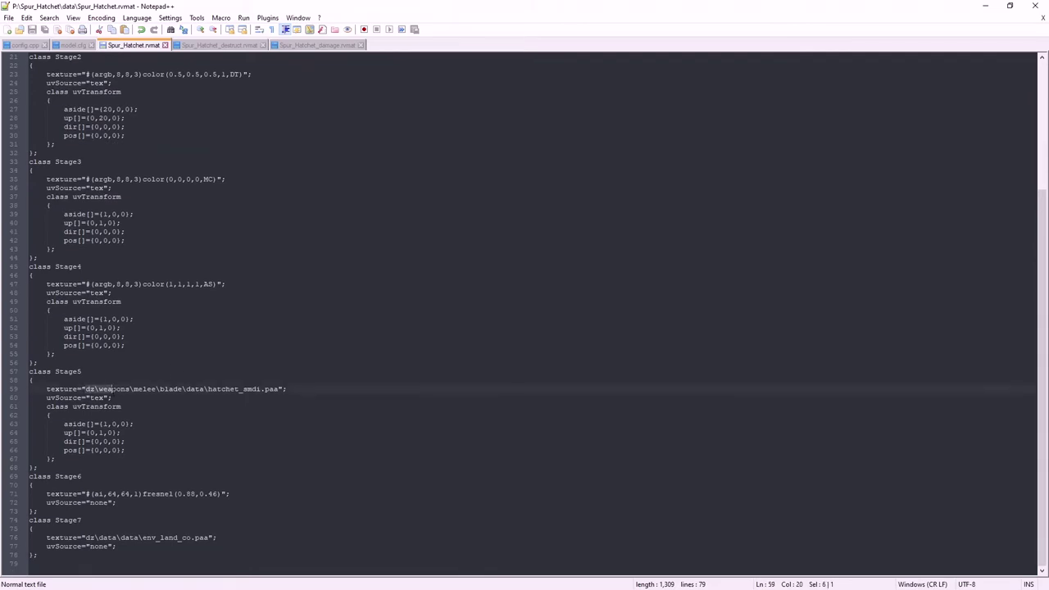
type("Spur_Hatchet\\data\\Spur_Hatchet")
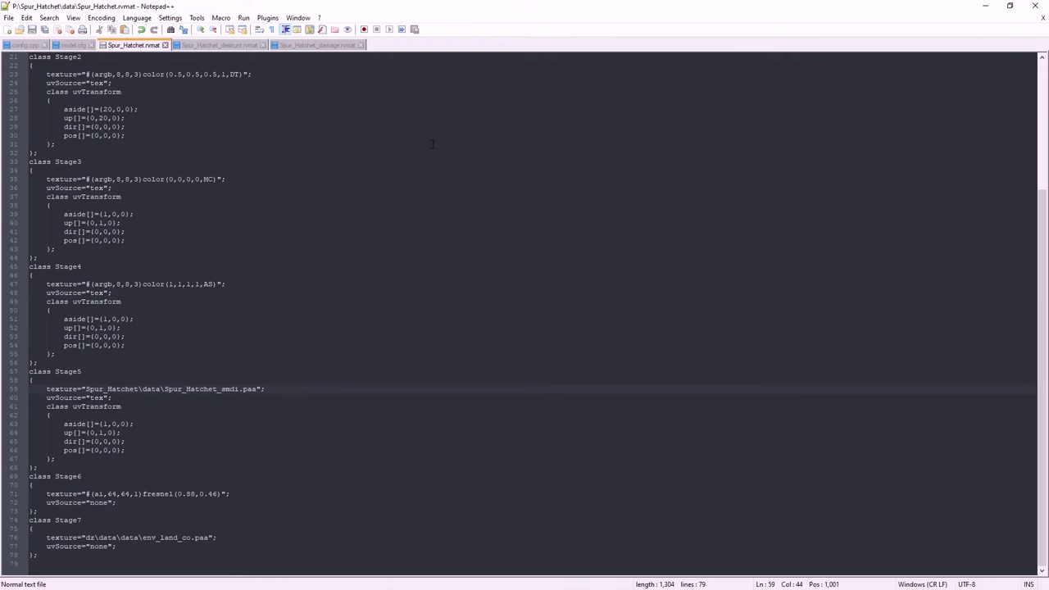
left_click(985, 8)
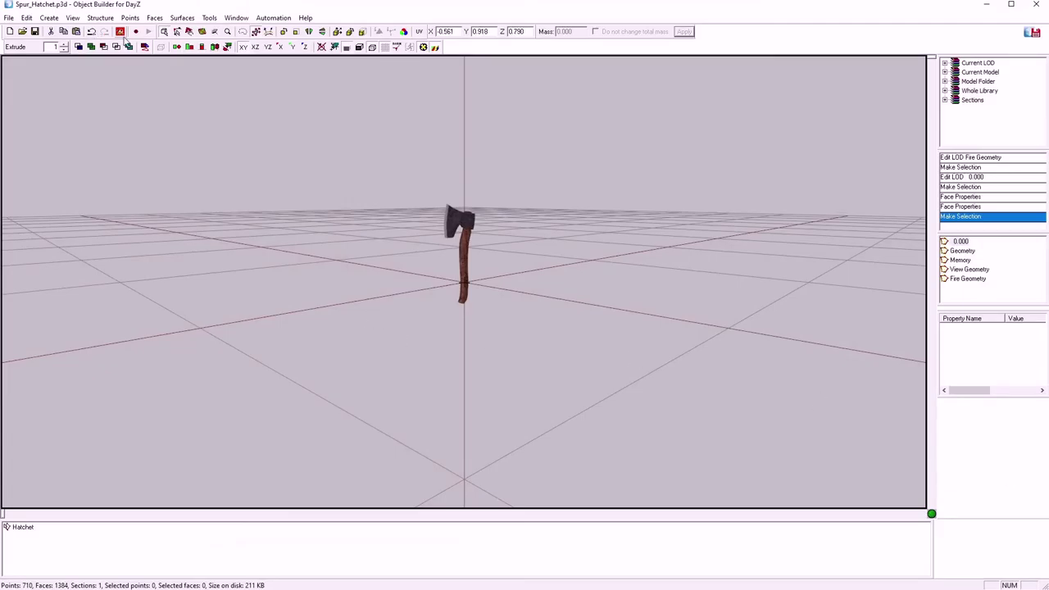
left_click(121, 33)
left_click(145, 41)
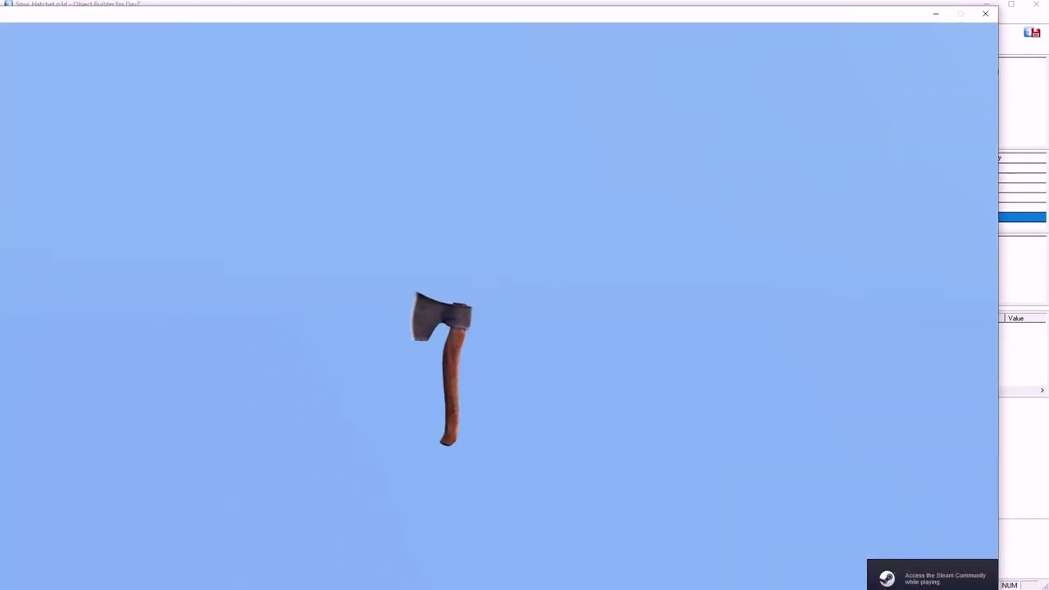
scroll(409, 386, "up", 8)
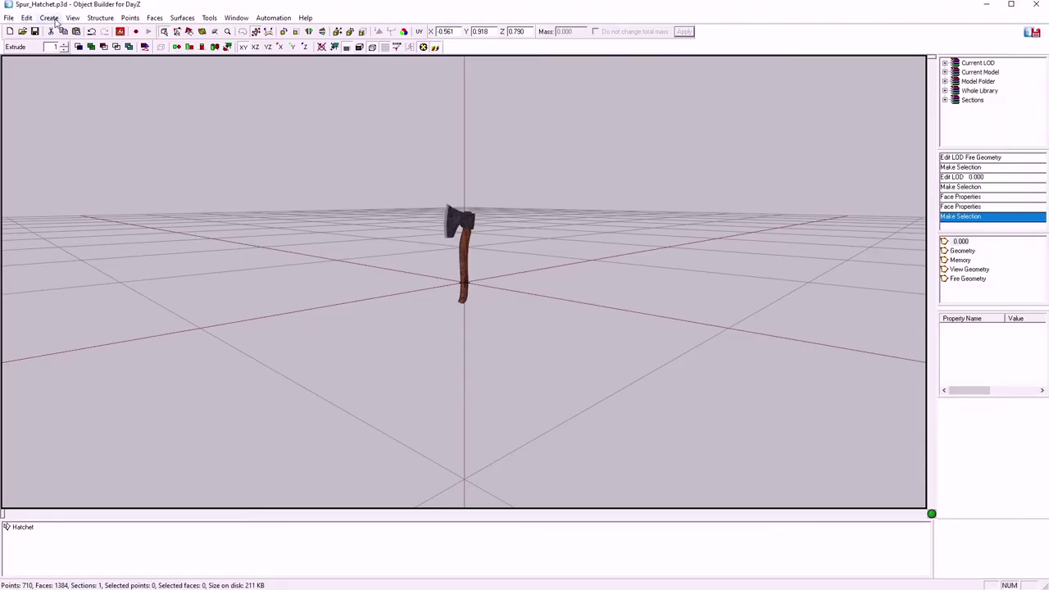
- Insert the vanilla hatchet proxy and move it to the left of the hatchet
left_click(64, 122)
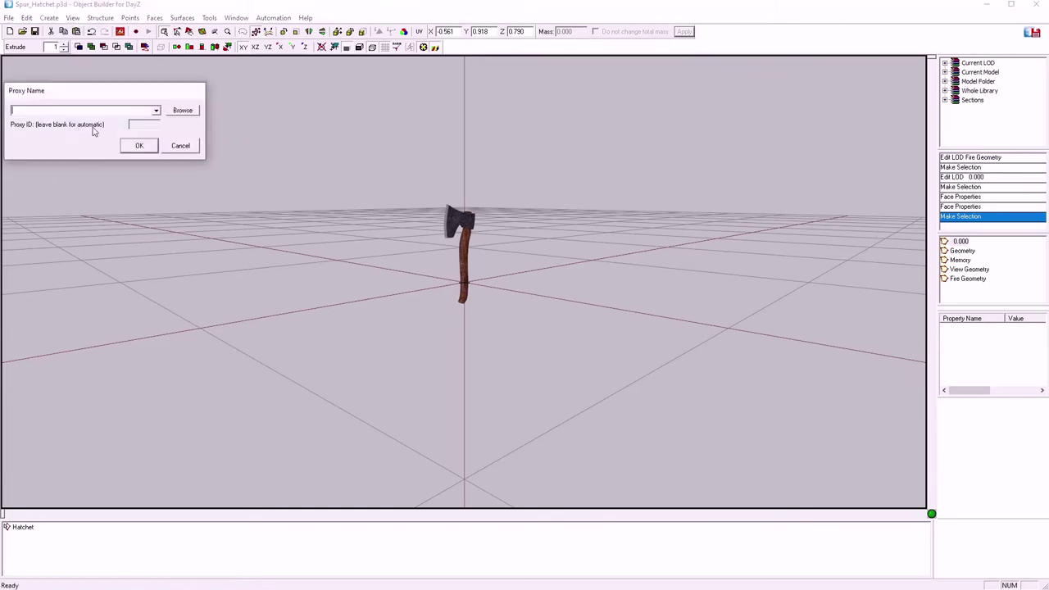
left_click(156, 110)
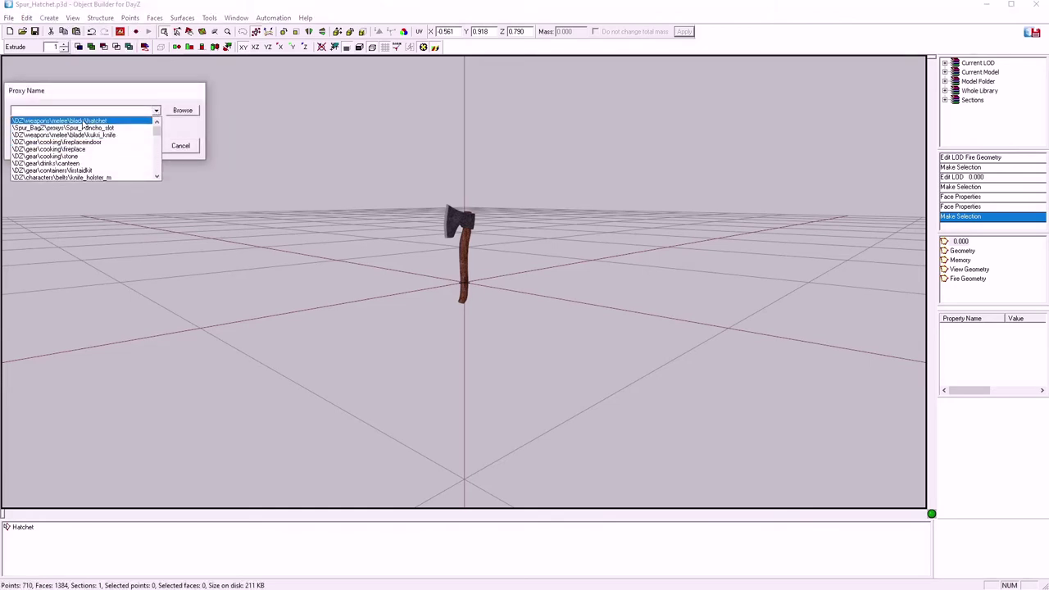
left_click(83, 123)
left_click(135, 146)
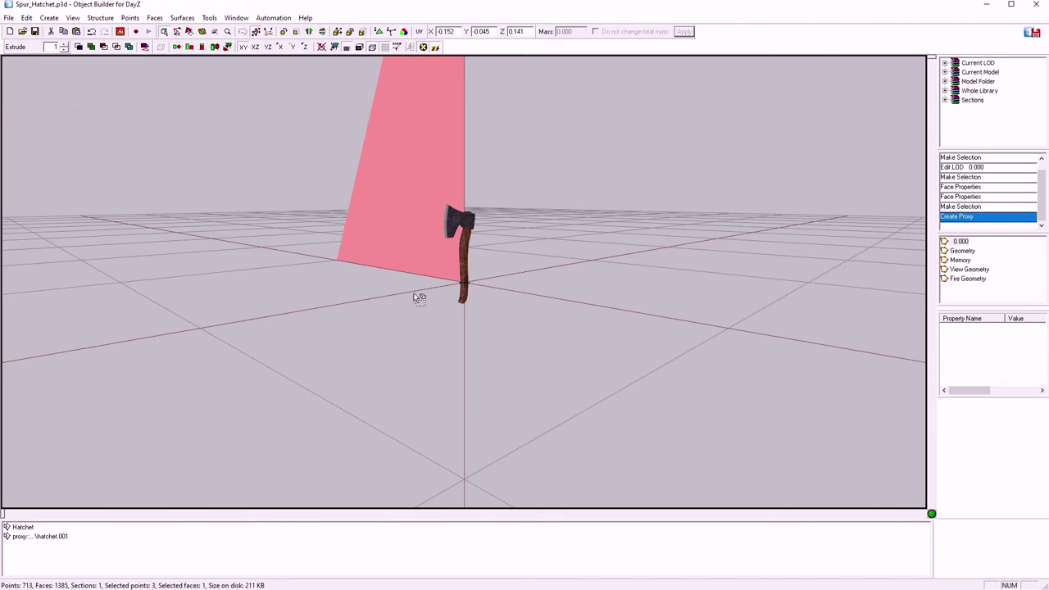
mouse_move(419, 299)
left_mouse_down()
mouse_move(295, 382)
mouse_move(331, 376)
left_mouse_up()
- Clear the selection so Buldozer renders the hatchet textured, and move the camera closer to both axes
key("alt+Tab")
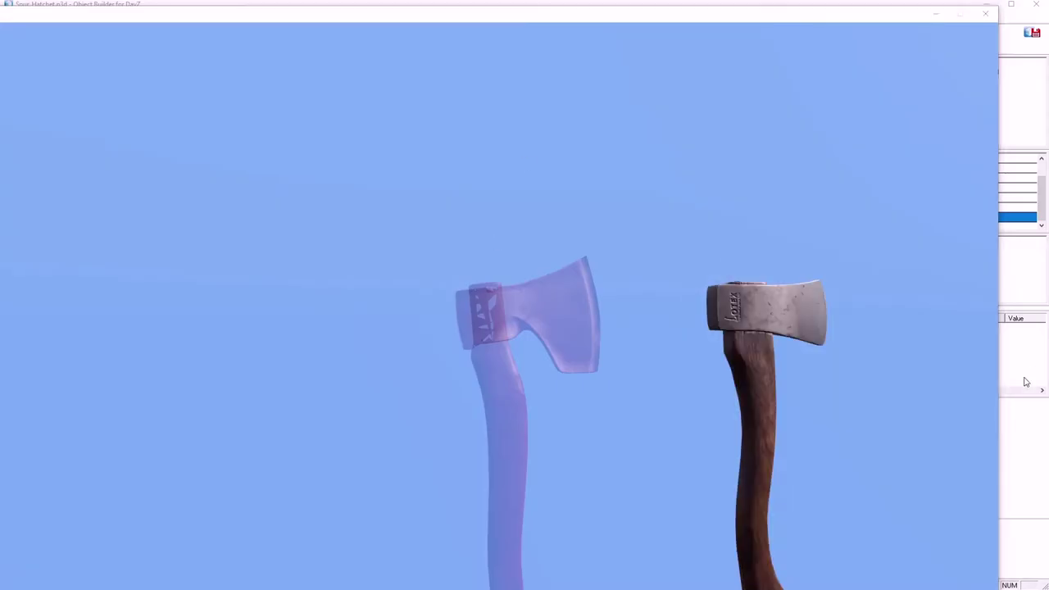
key("alt+Tab")
left_click(544, 363)
key("alt+Tab")
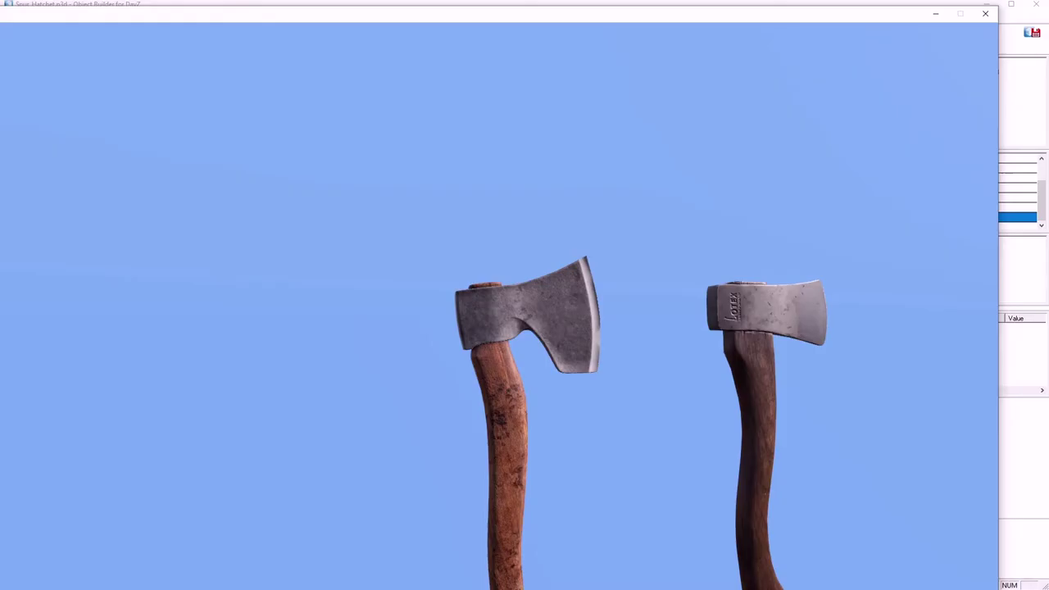
key("Up")
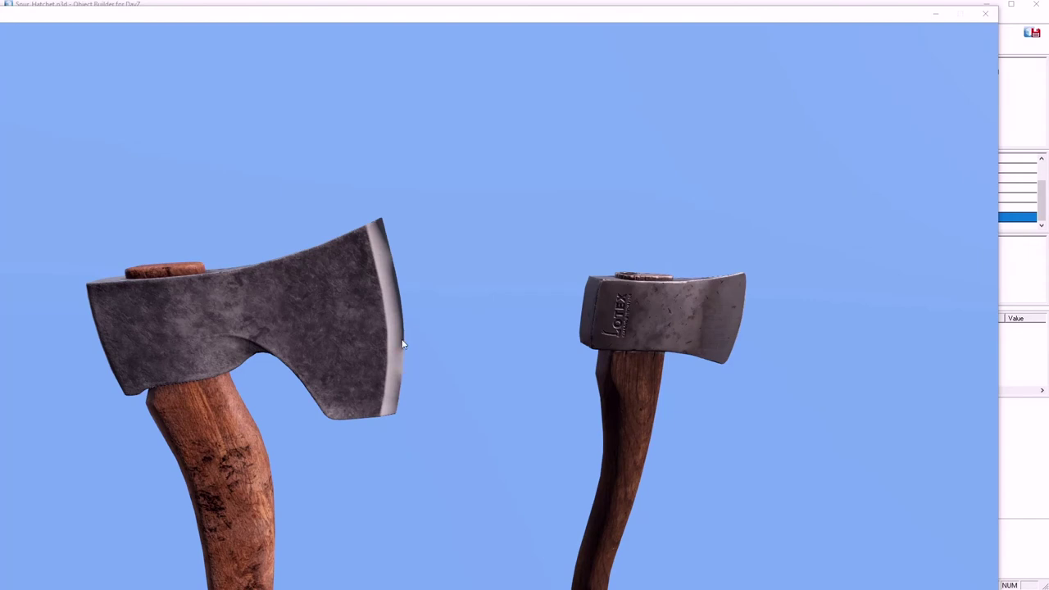
left_click(437, 366)
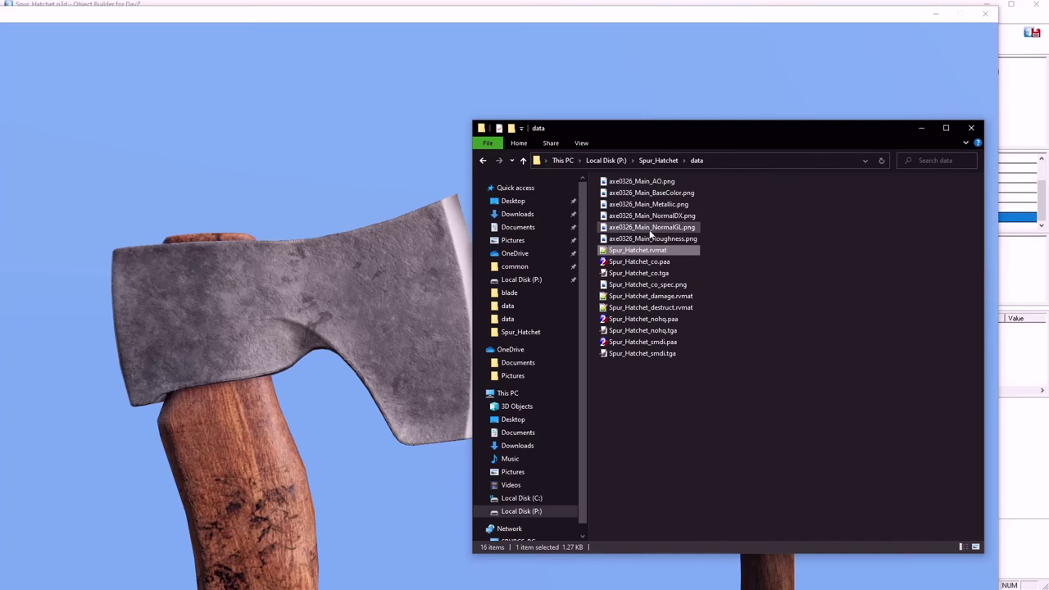
- Copy Spur_Hatchet_nohq.paa in the data folder
right_click(656, 228)
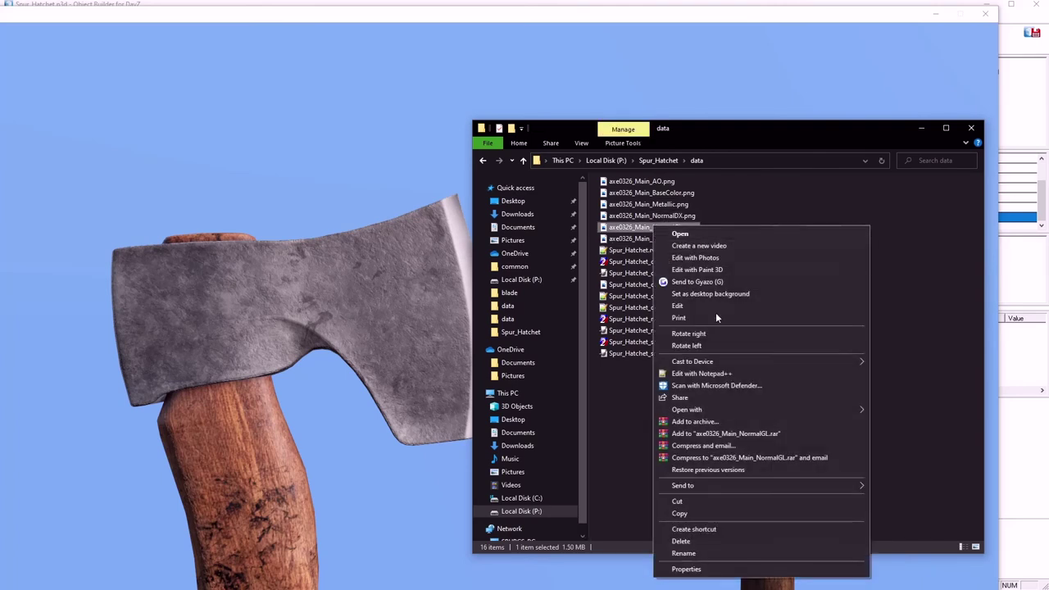
left_click(619, 404)
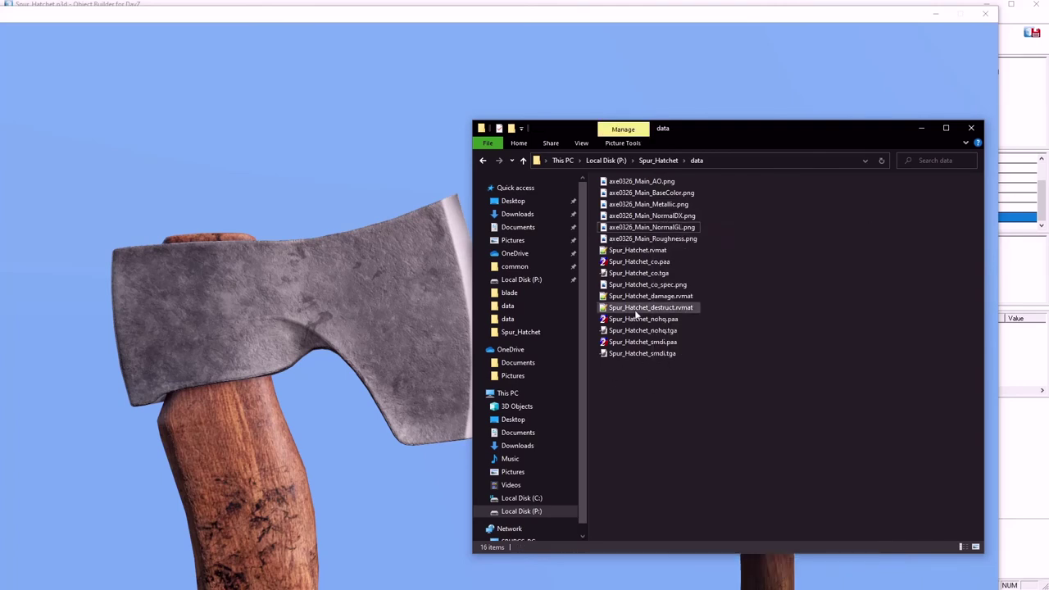
right_click(635, 323)
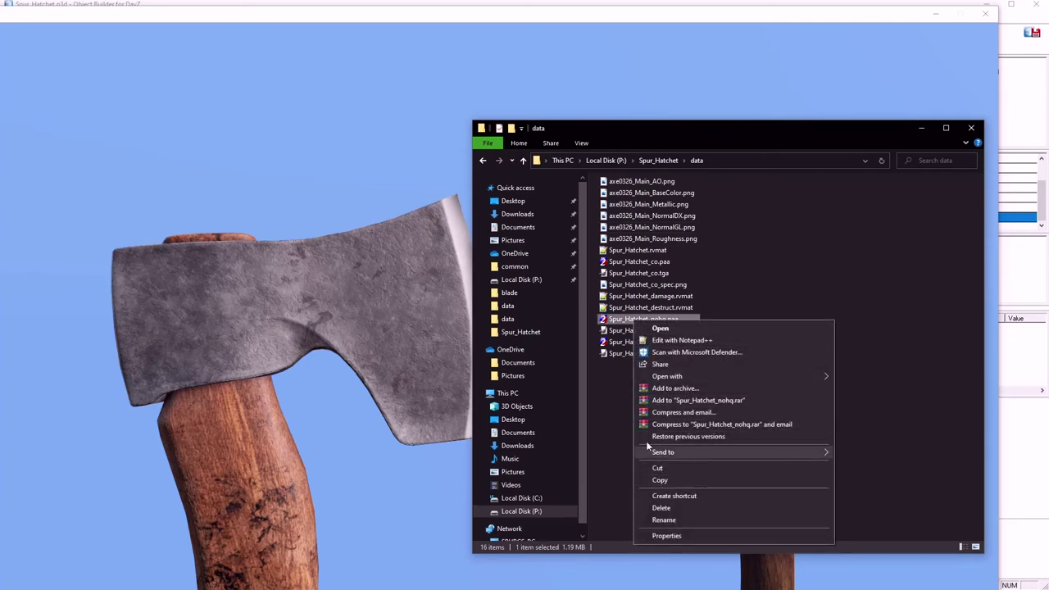
left_click(661, 480)
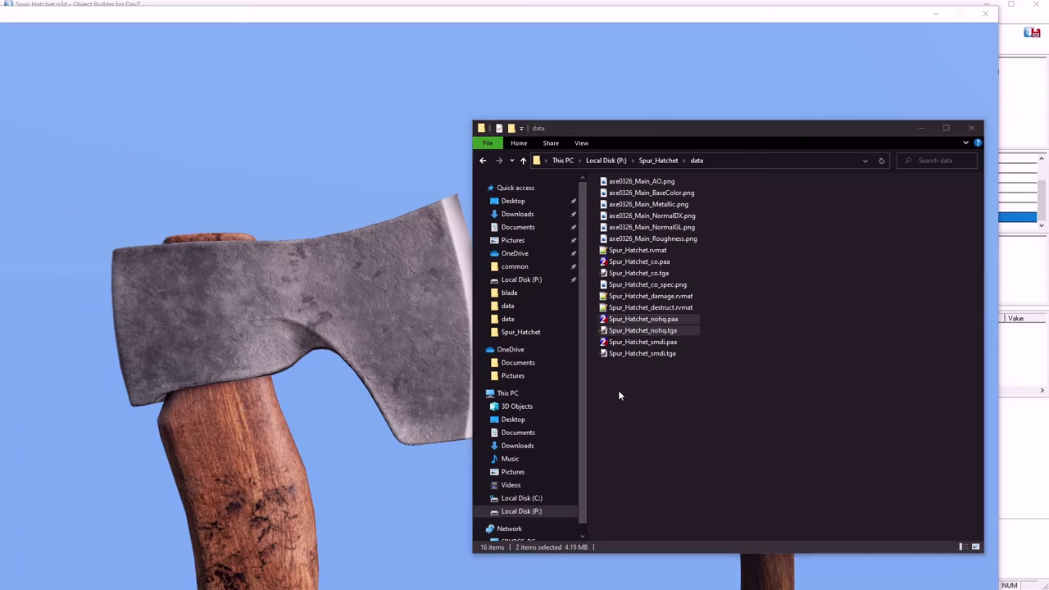
- Open axe0326_Main_NormalGL.png in GIMP
right_click(648, 229)
mouse_move(737, 412)
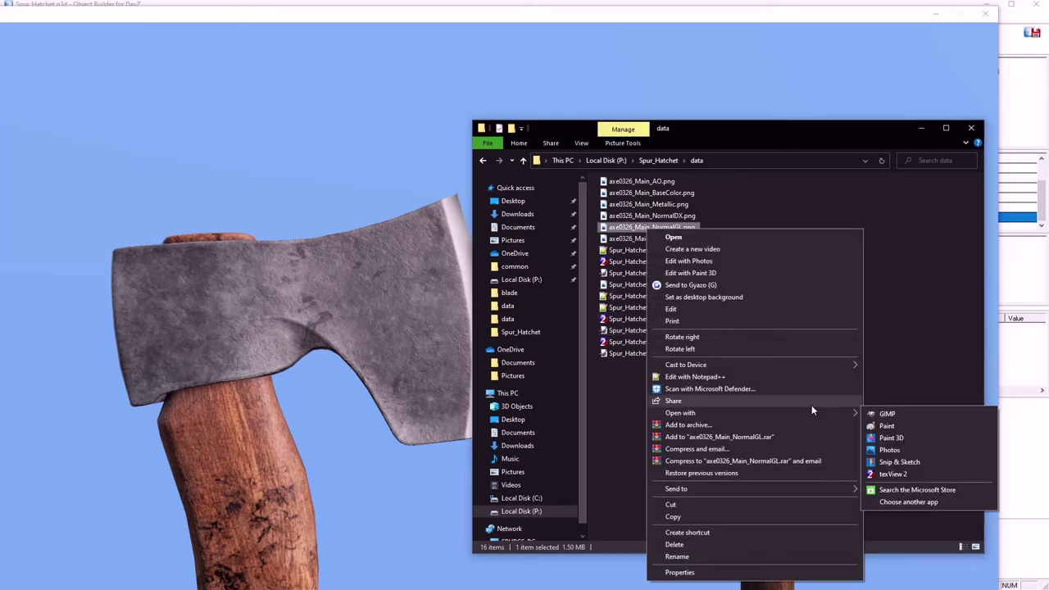
left_click(895, 416)
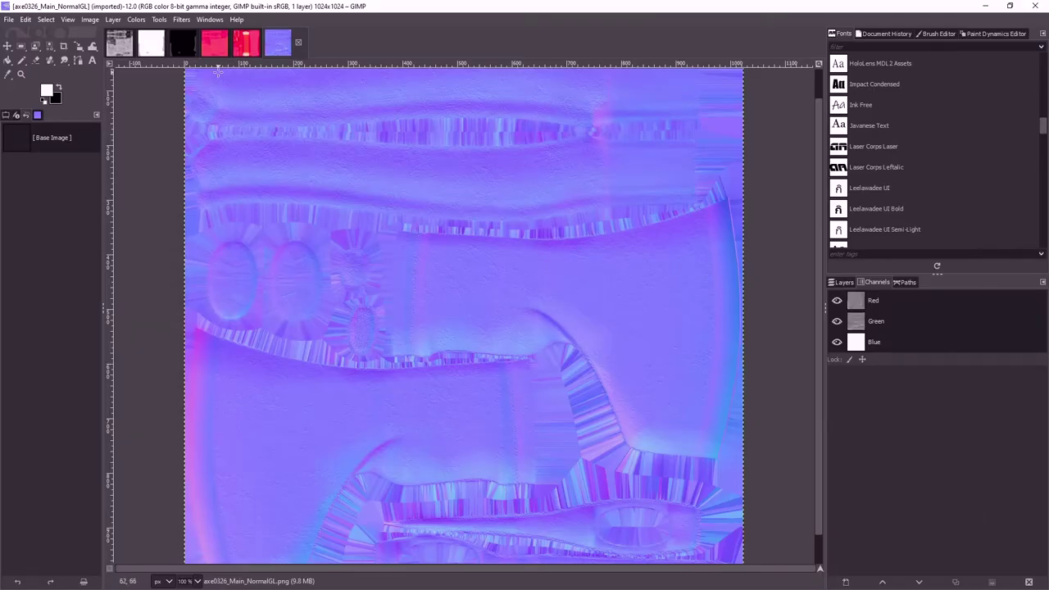
- Export the NormalGL map over Spur_Hatchet_nohq.tga, replacing it with default TGA options
left_click(9, 19)
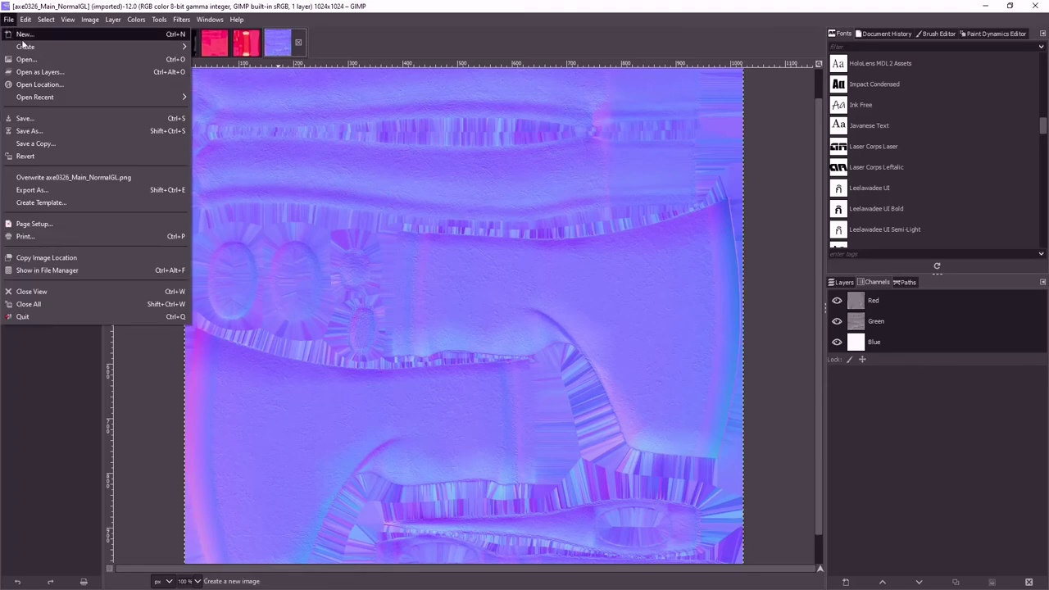
left_click(47, 192)
left_click(254, 267)
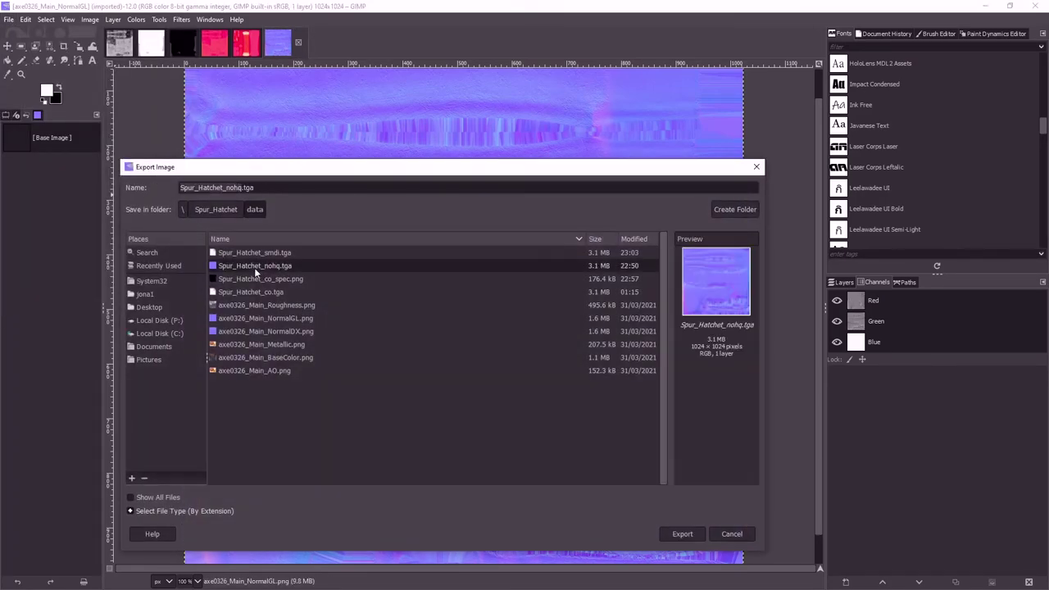
left_click(677, 535)
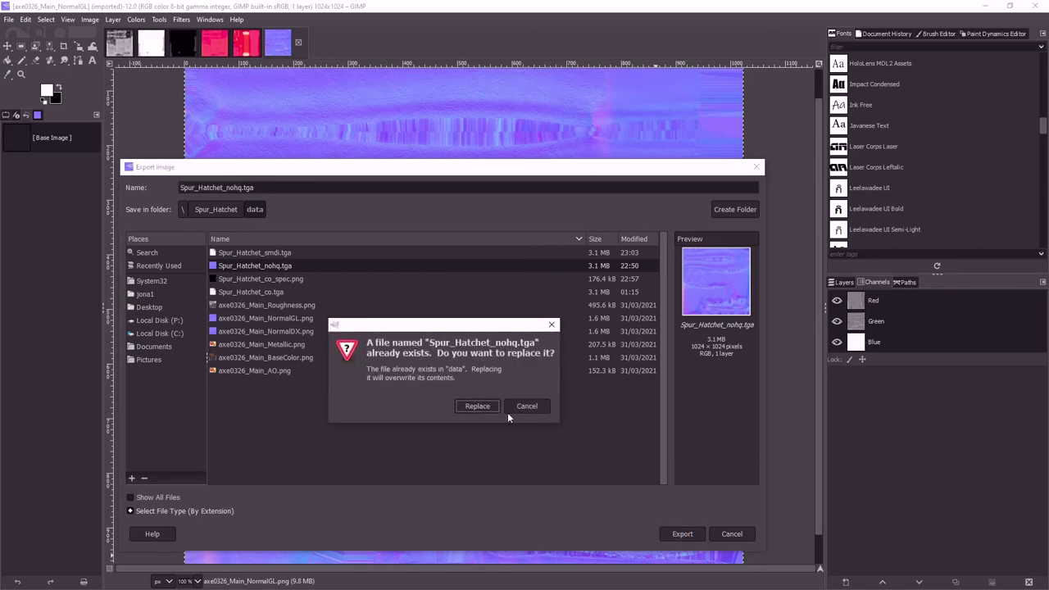
left_click(484, 405)
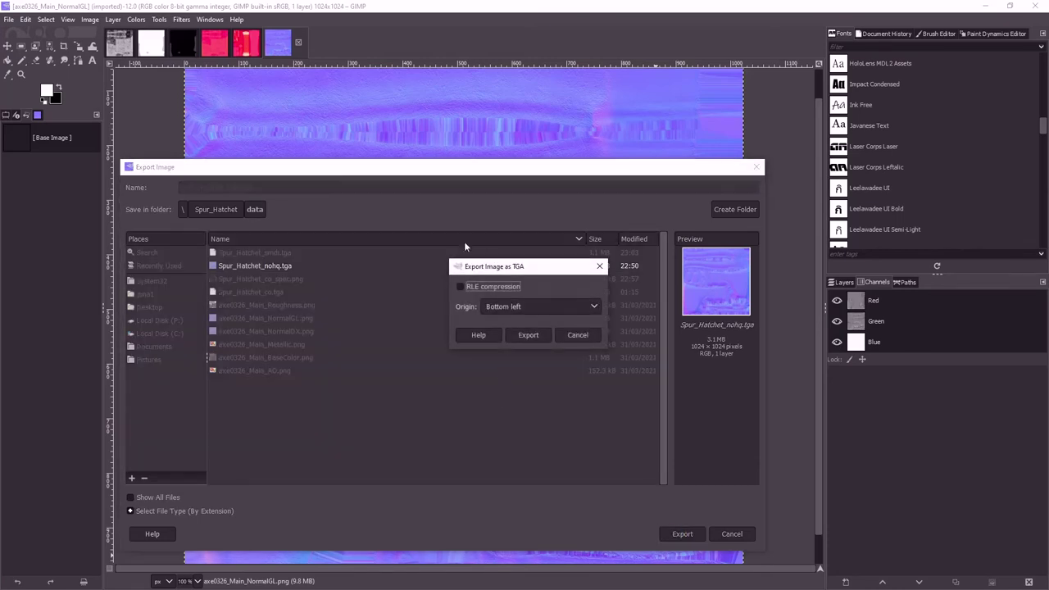
left_click(528, 335)
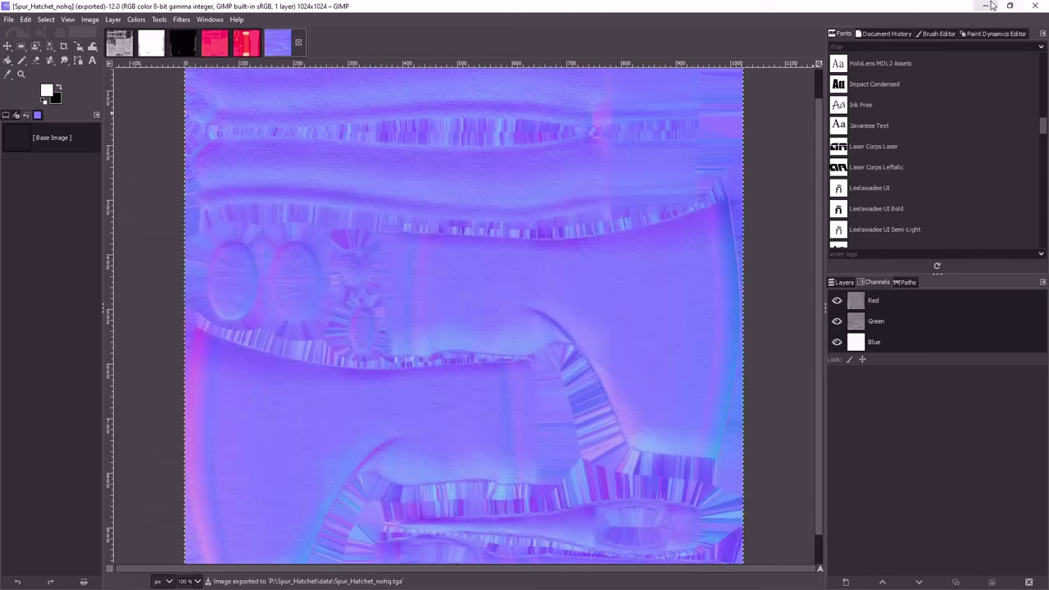
- Open the new Spur_Hatchet_nohq.tga in TexView 2
left_click(984, 5)
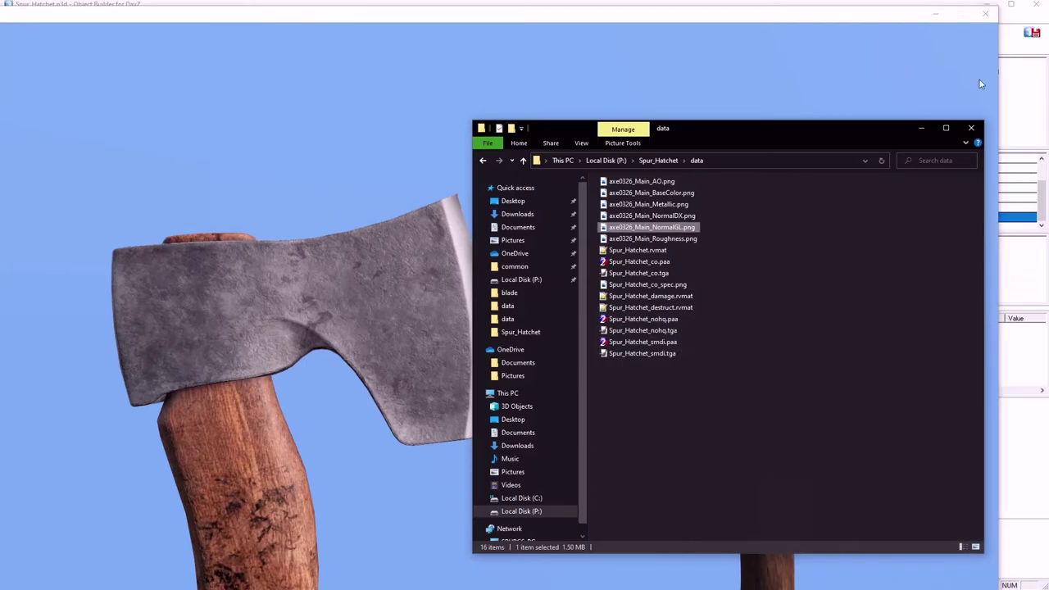
right_click(624, 329)
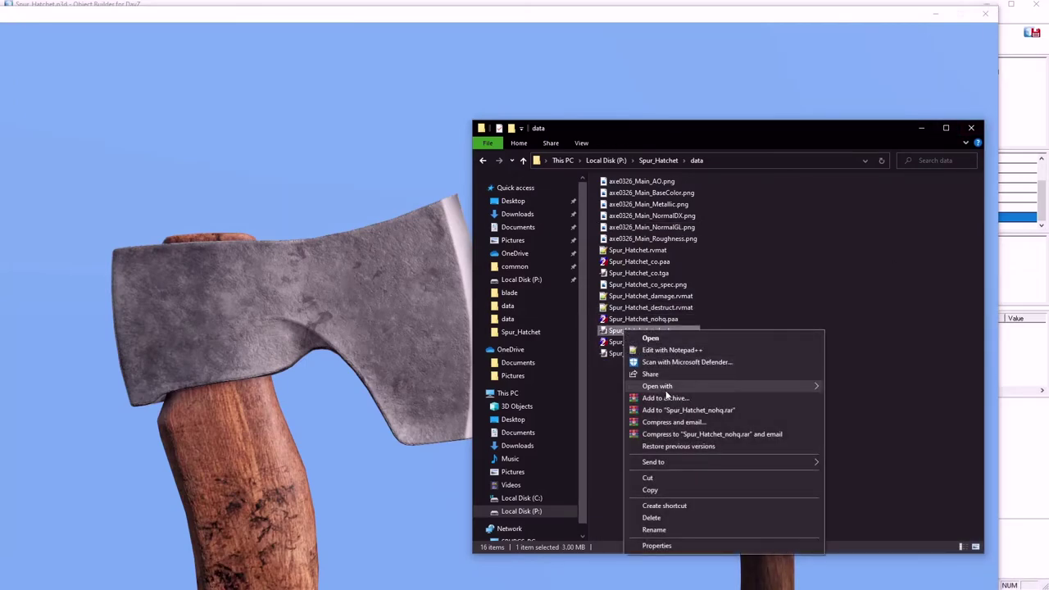
mouse_move(795, 388)
left_click(853, 399)
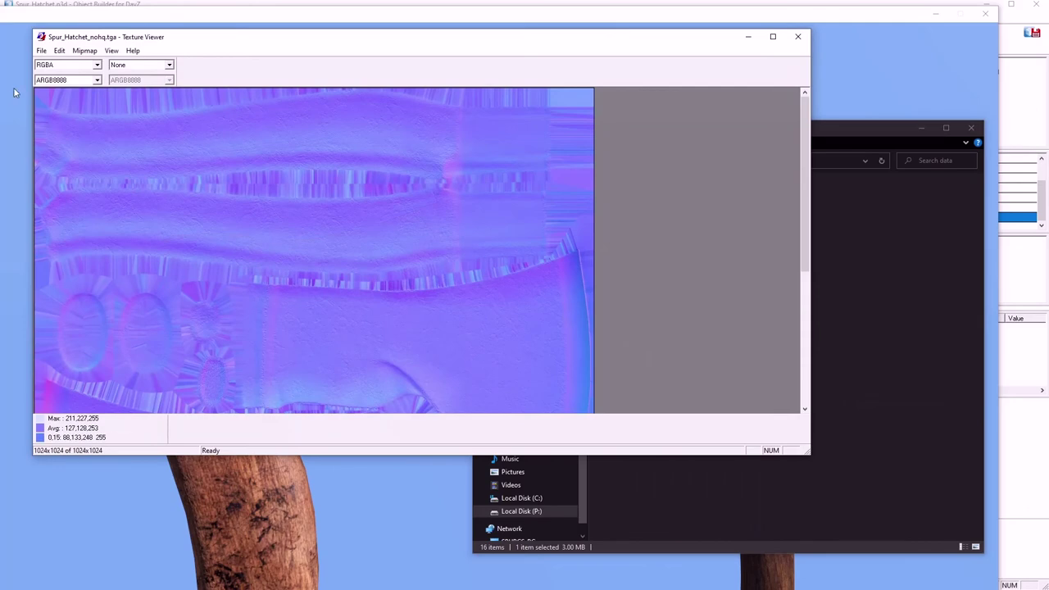
- Save the texture as Spur_Hatchet_nohq.paa instead of overwriting the TGA
left_click(41, 50)
left_click(50, 96)
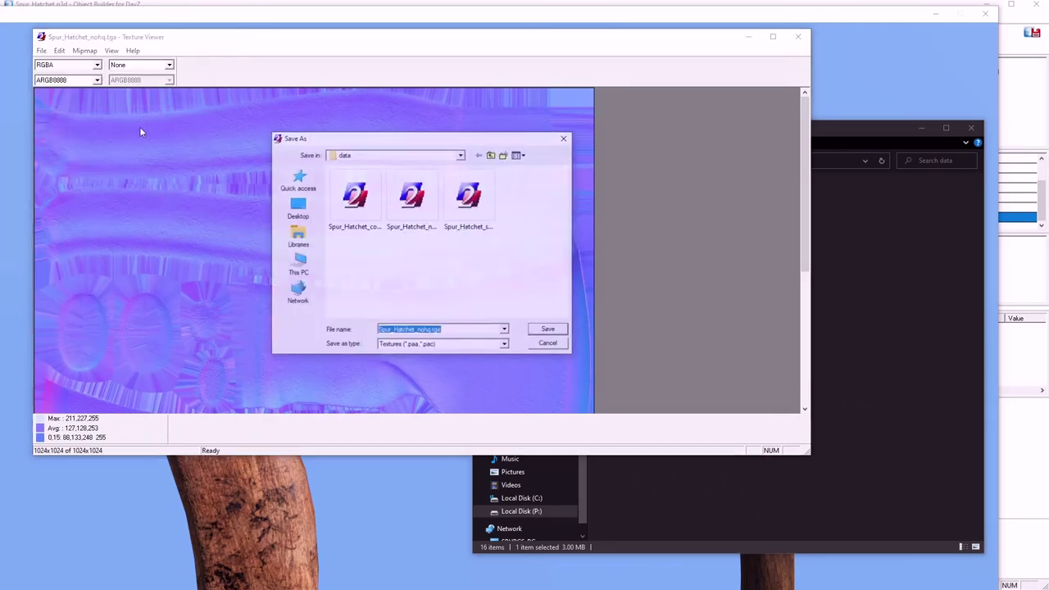
left_click(547, 330)
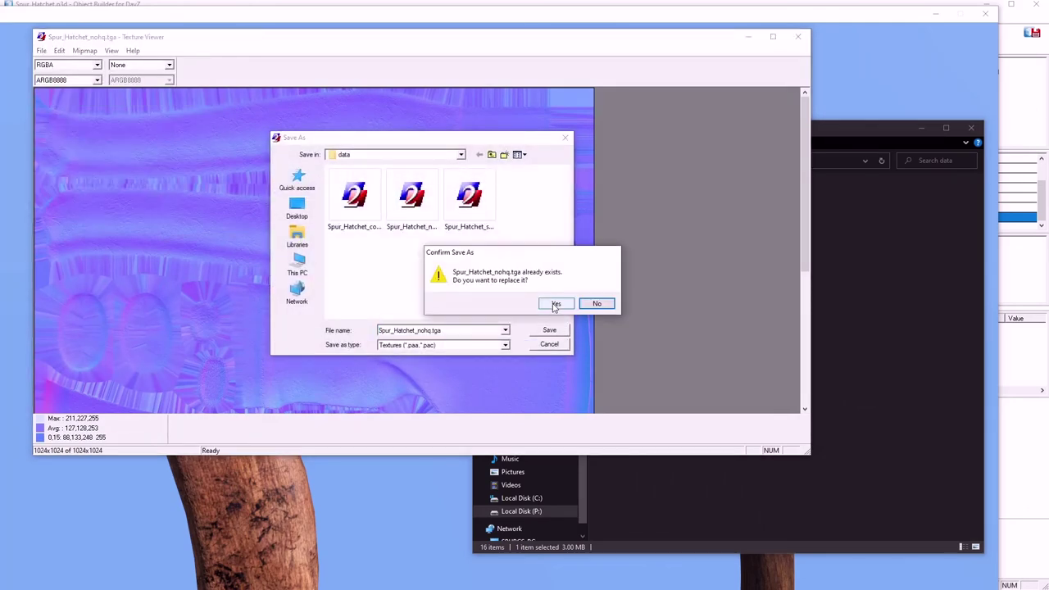
left_click(579, 304)
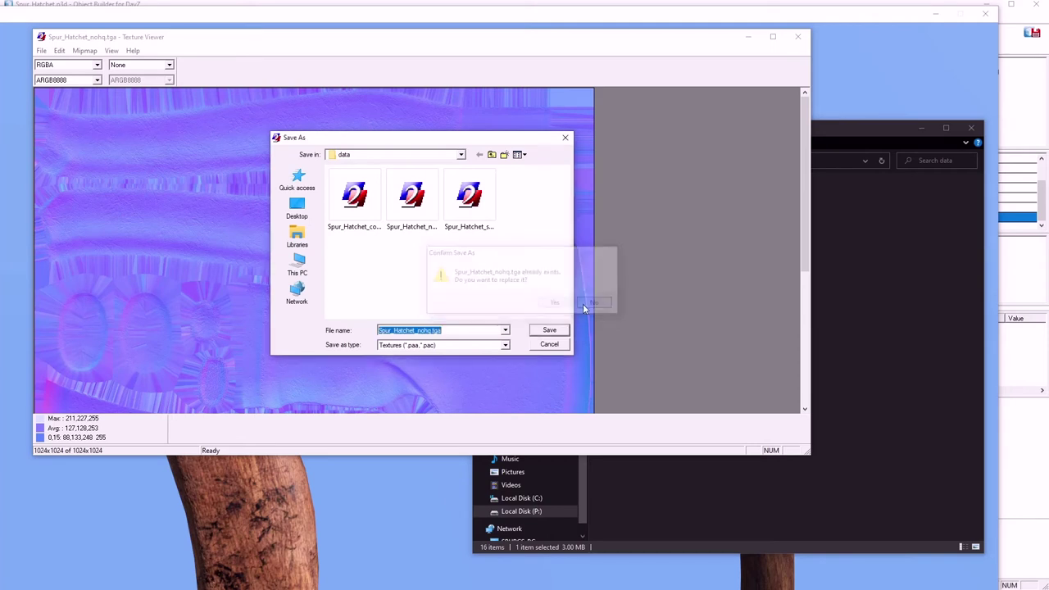
left_click(451, 330)
key("BackSpace")
key("BackSpace")
key("BackSpace")
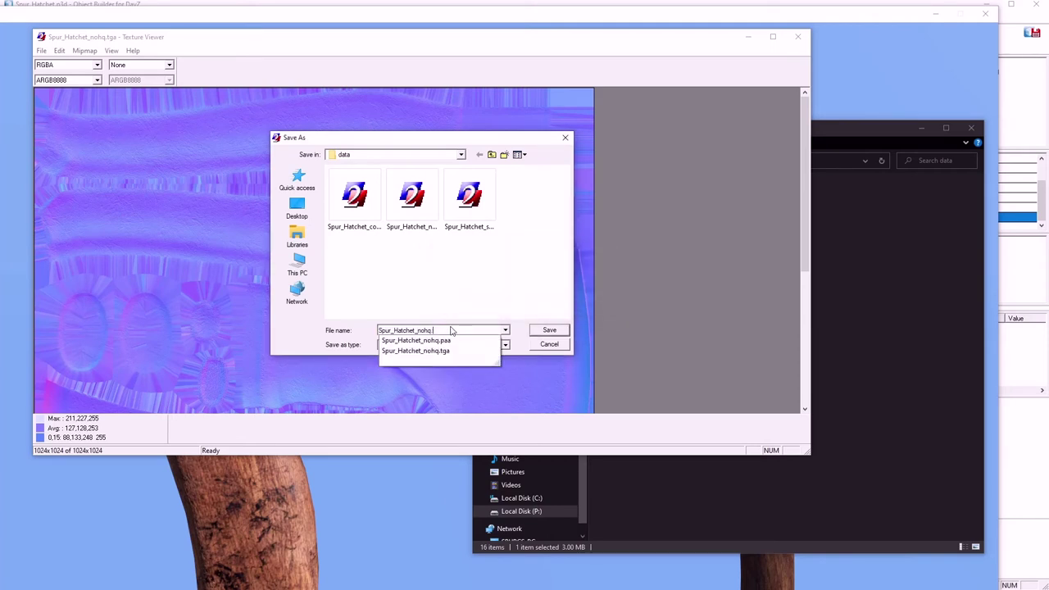
type("paa")
left_click(549, 331)
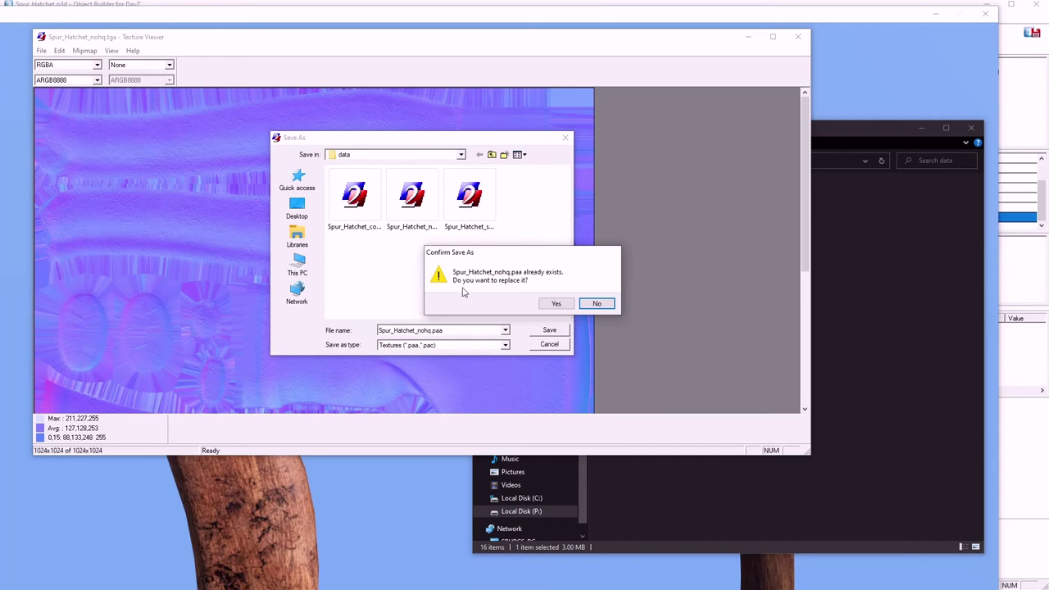
- Confirm replacing the PAA, relaunch the hatchet's Buldozer preview, then switch to Normalmap Generator
left_click(555, 303)
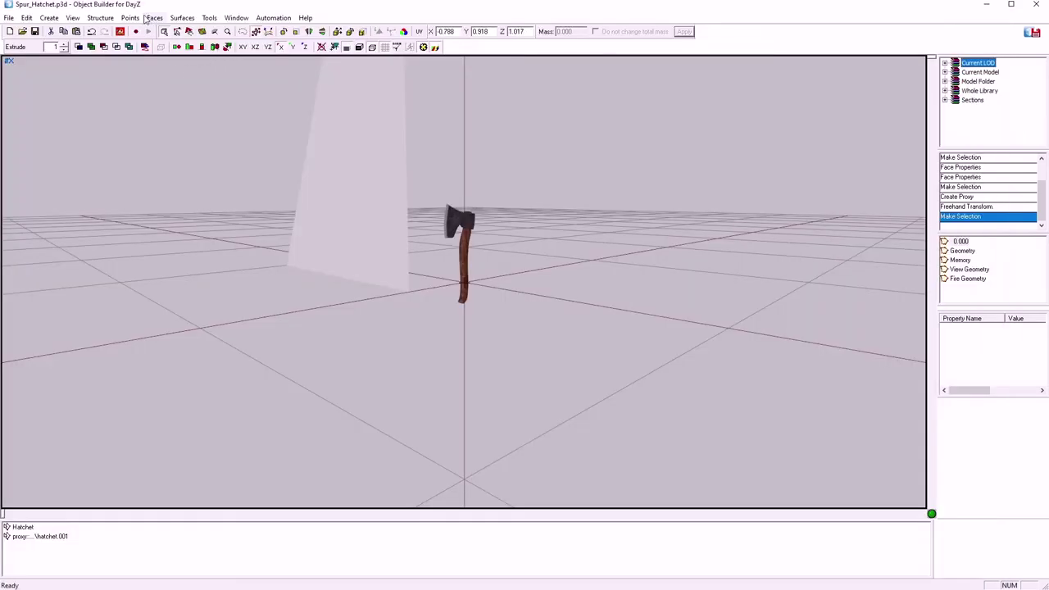
left_click(131, 18)
left_click(251, 176)
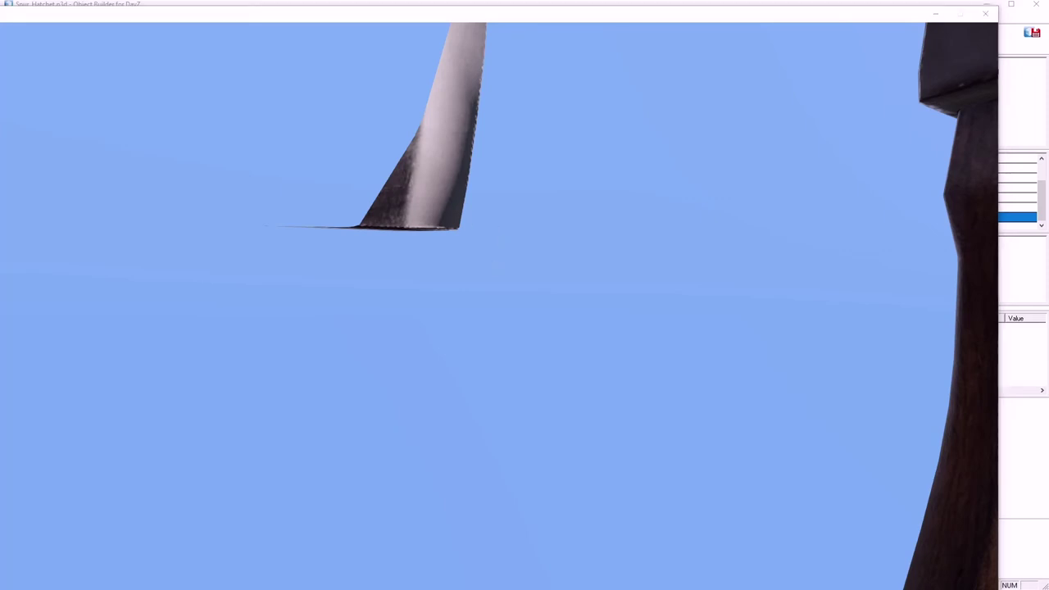
key("alt+Tab")
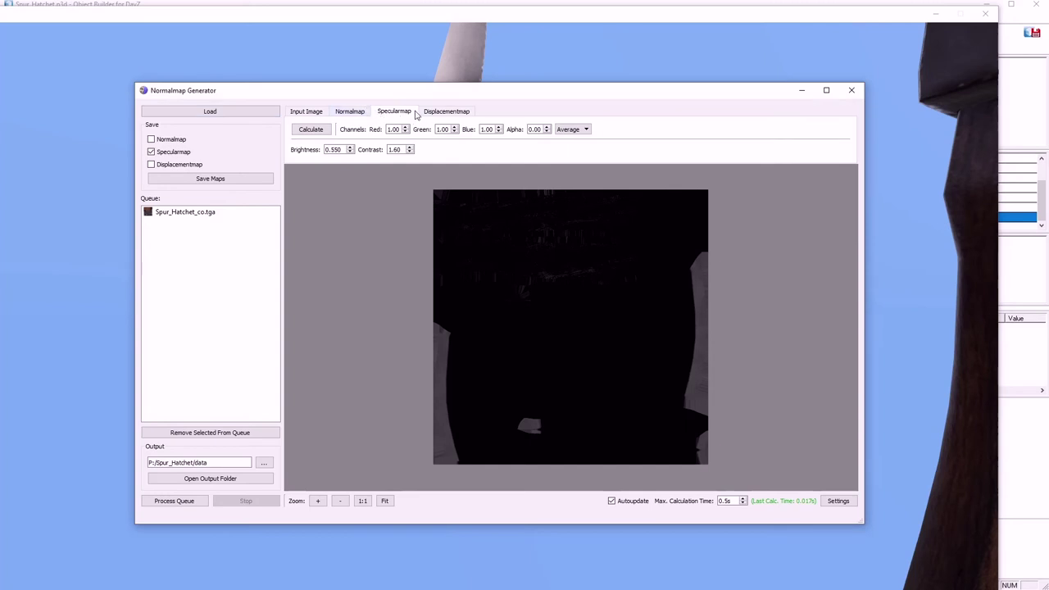
- Minimize Normalmap Generator and zoom out in Buldozer to see both hatchets whole
left_click(804, 91)
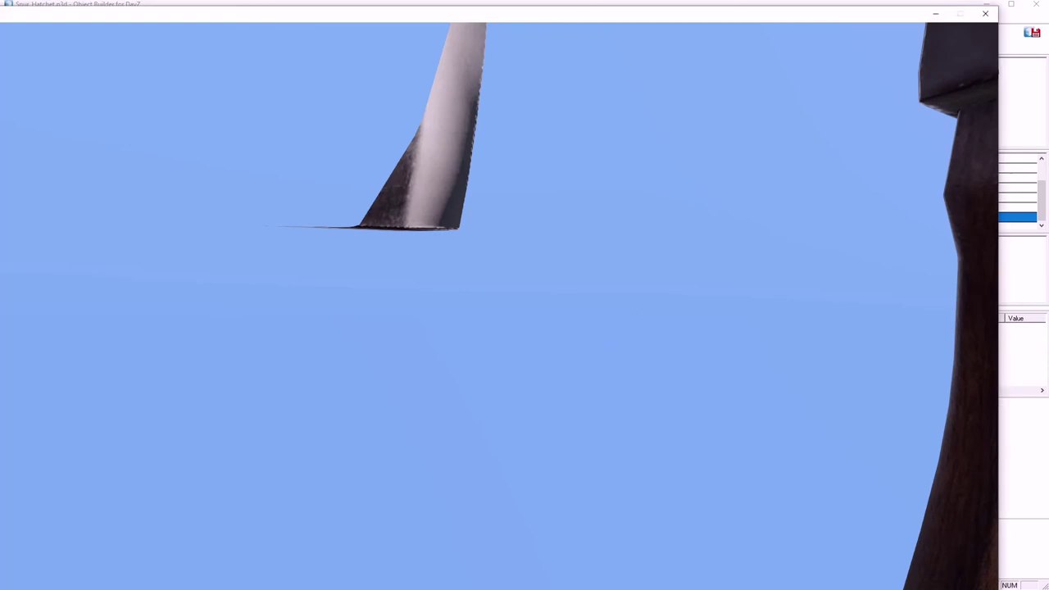
scroll(499, 306, "down", 10)
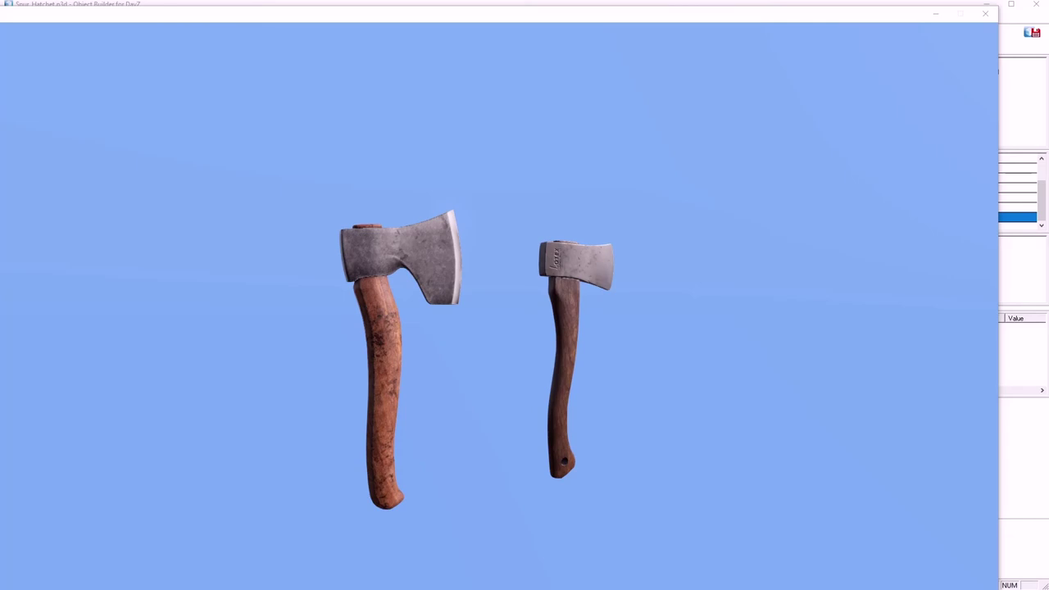
- Open axe0326_Main_AO.png from the hatchet data folder in GIMP
key("alt+Tab")
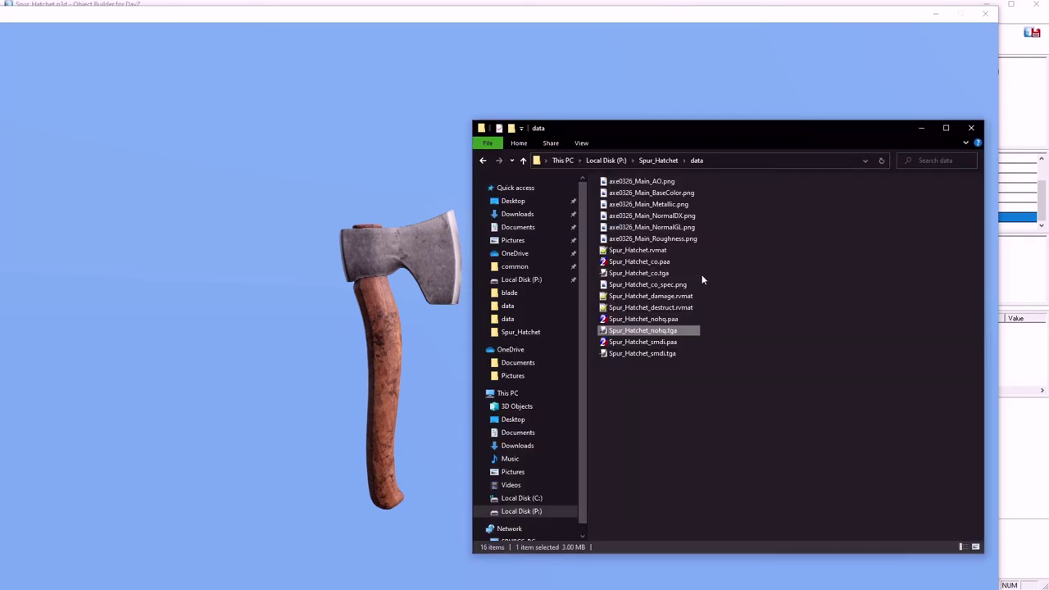
left_click(629, 182)
right_click(635, 182)
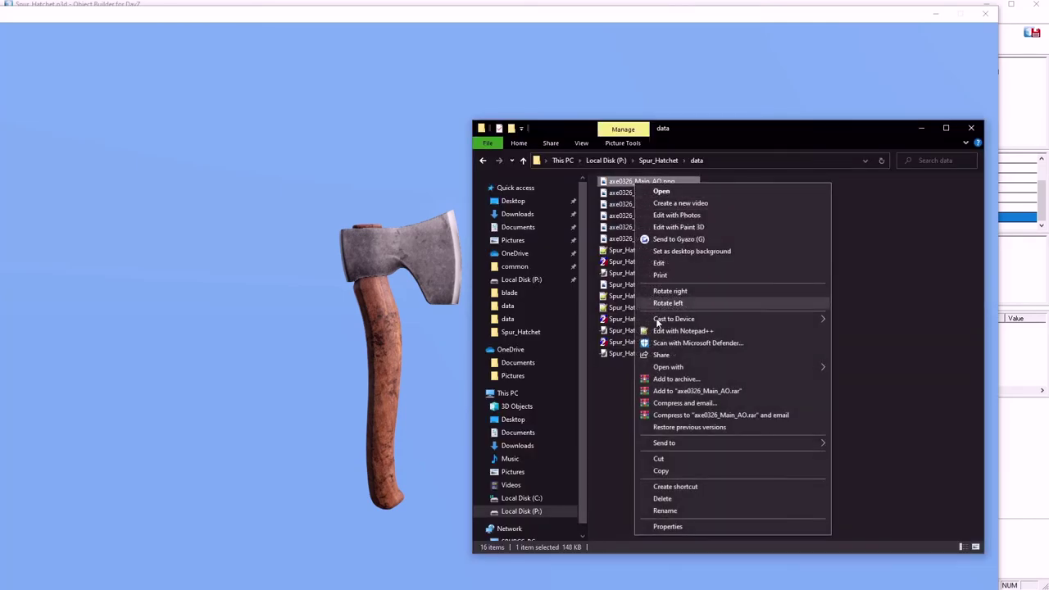
mouse_move(697, 367)
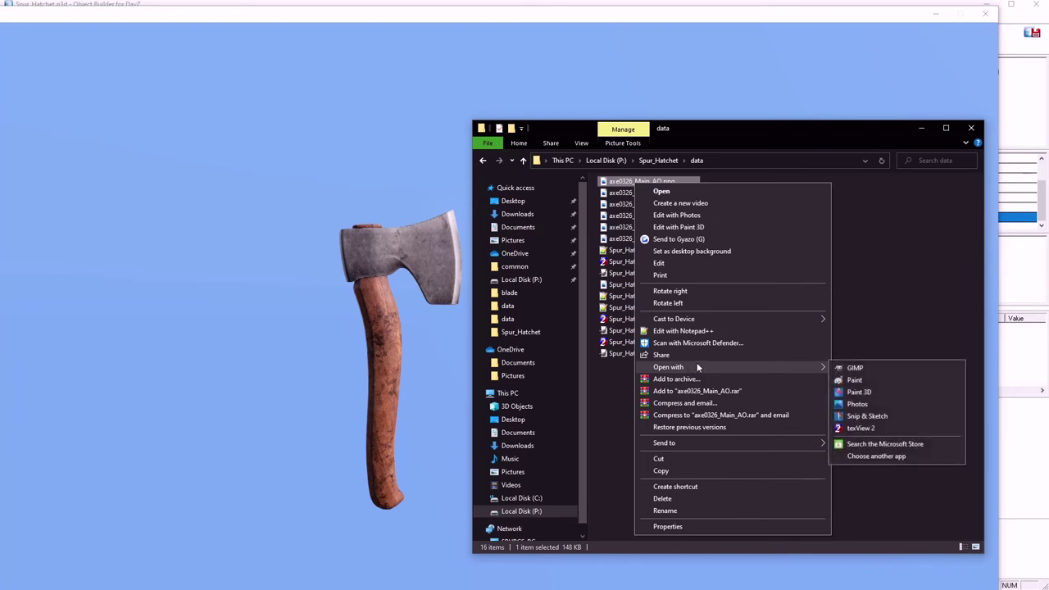
left_click(839, 368)
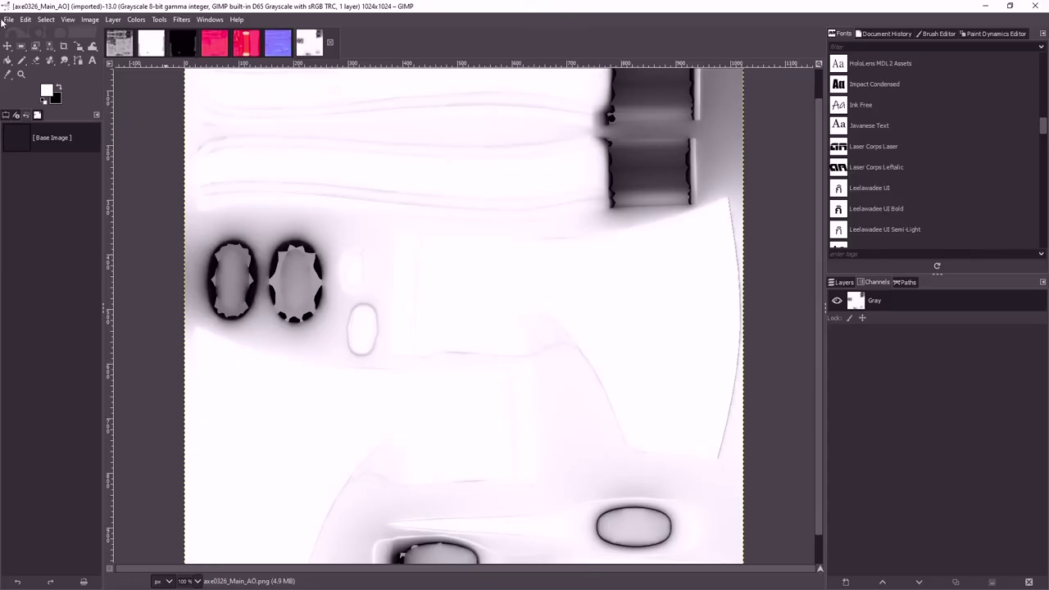
- Export the AO image as Spur_Hatchet_as.tga with the default TGA settings
left_click(9, 20)
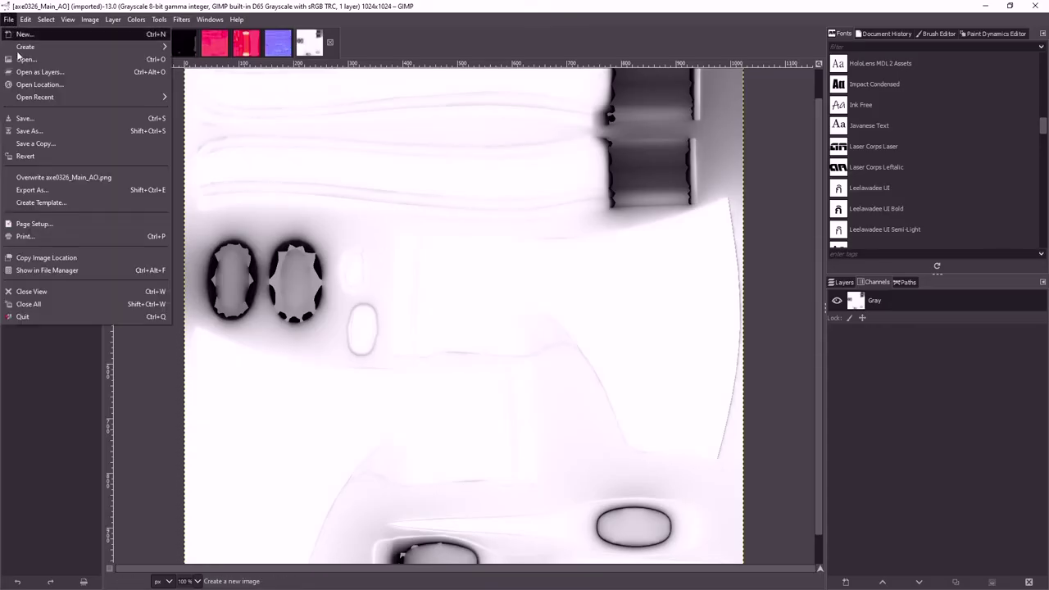
left_click(31, 190)
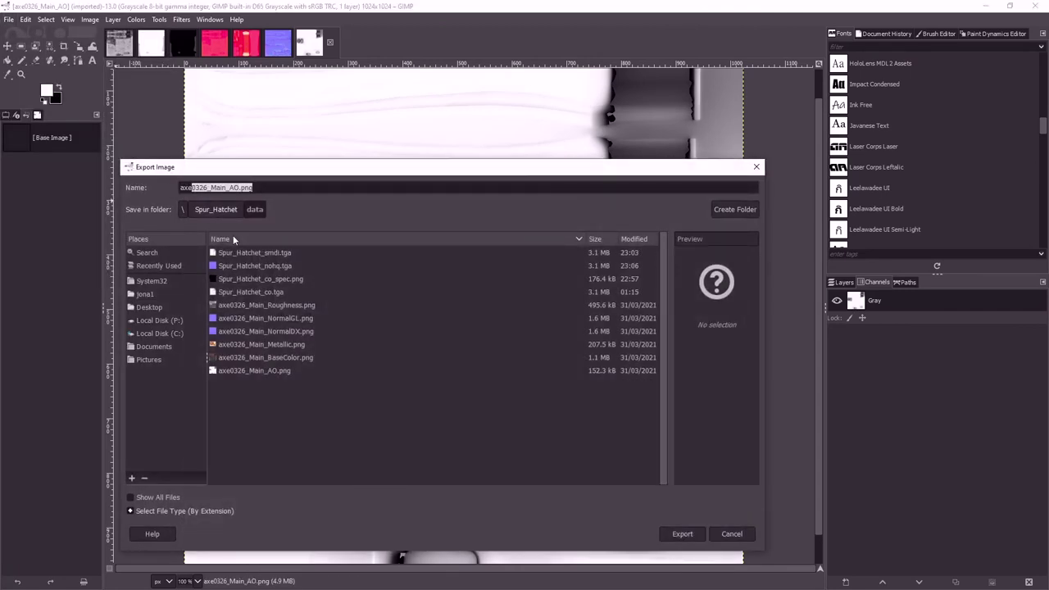
left_click(258, 254)
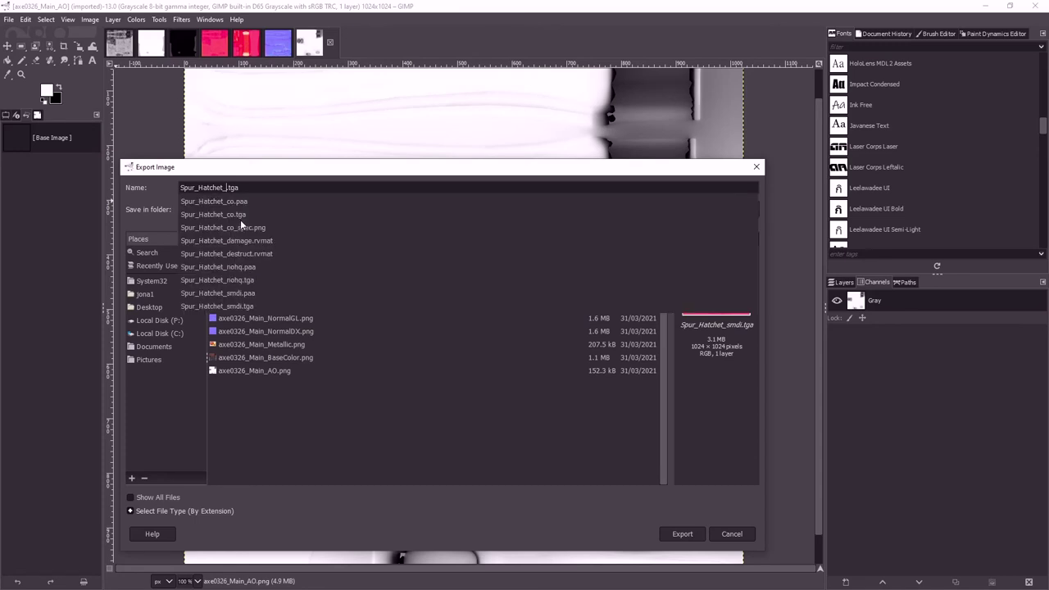
type("as")
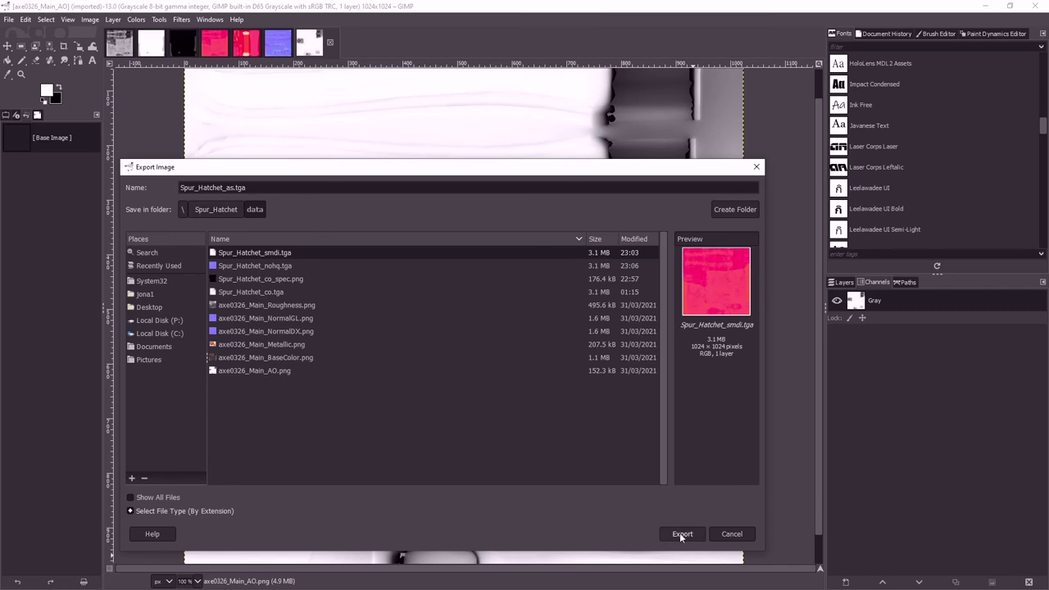
left_click(682, 535)
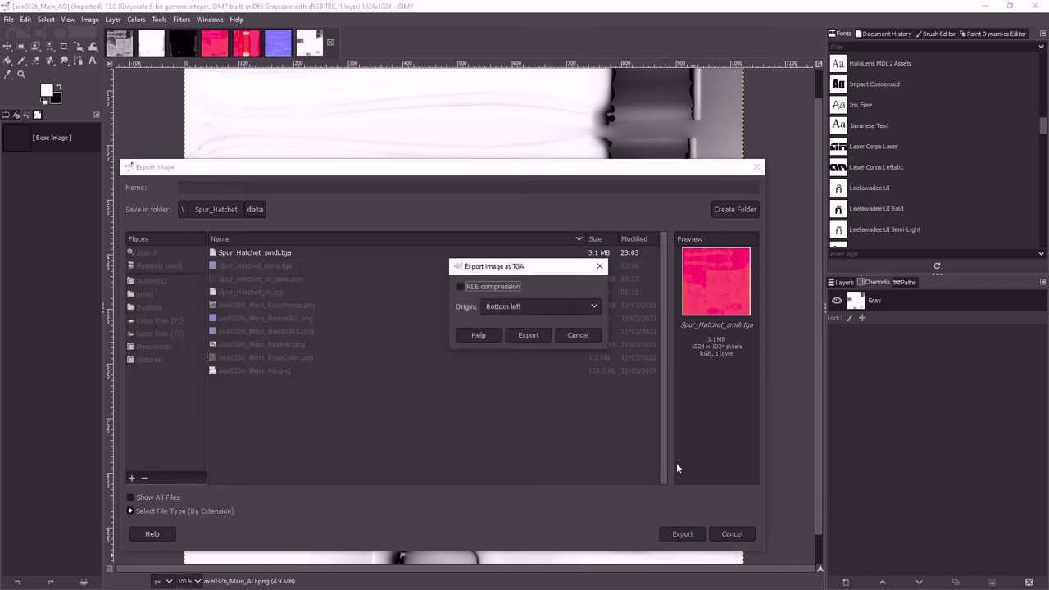
left_click(527, 335)
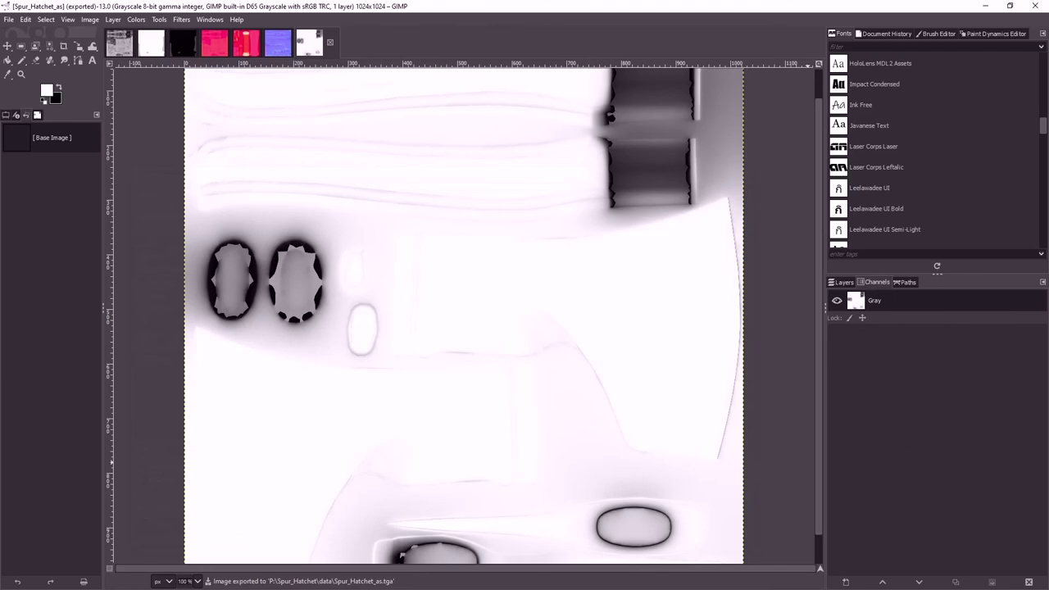
key("alt+Tab")
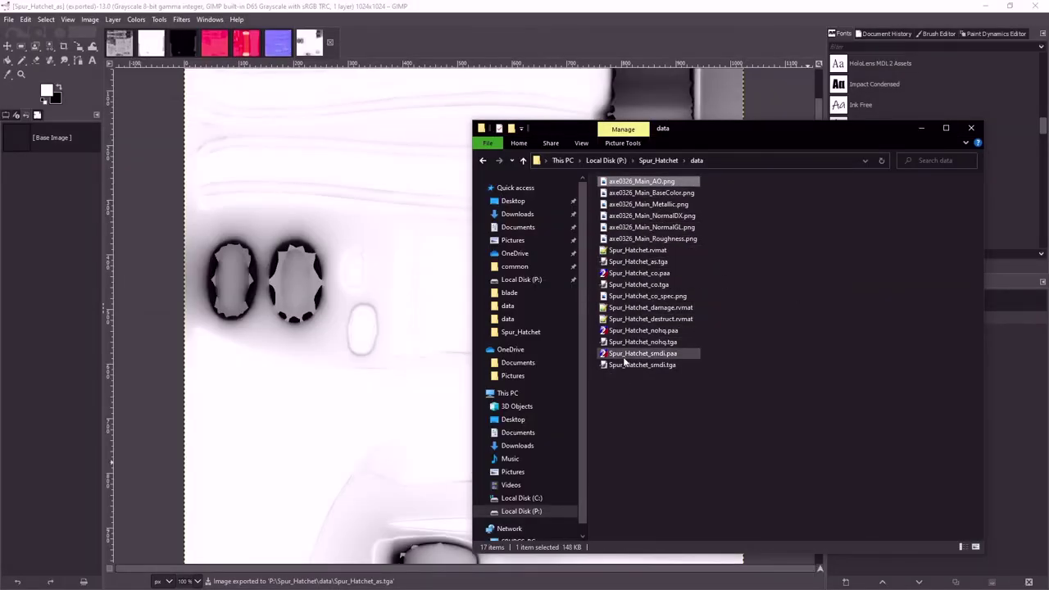
right_click(625, 266)
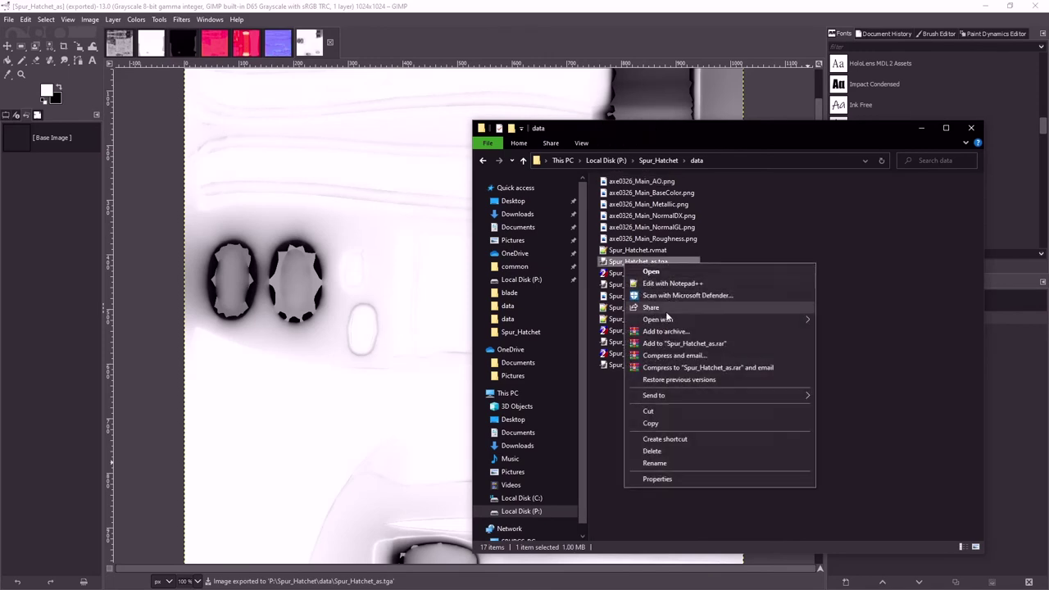
mouse_move(668, 320)
left_click(845, 332)
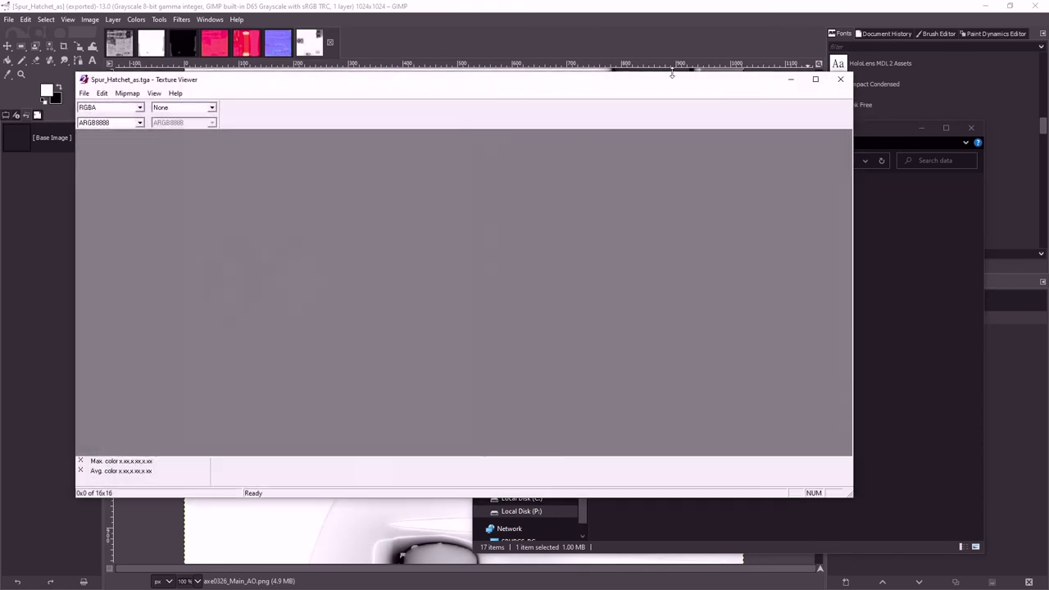
left_click(643, 5)
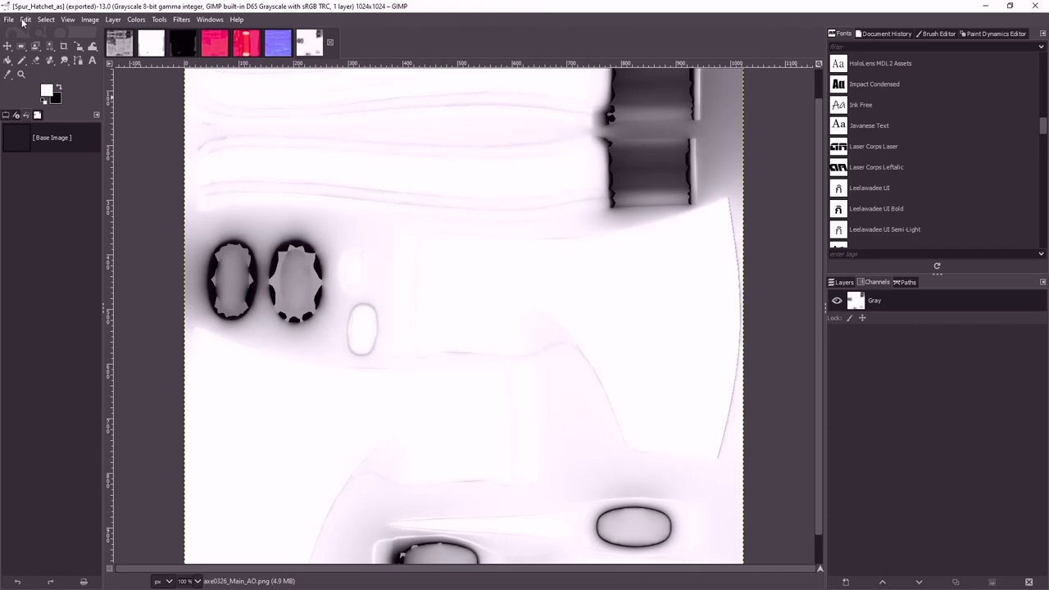
- Convert the grayscale AO image to RGB mode
left_click(67, 19)
mouse_move(86, 22)
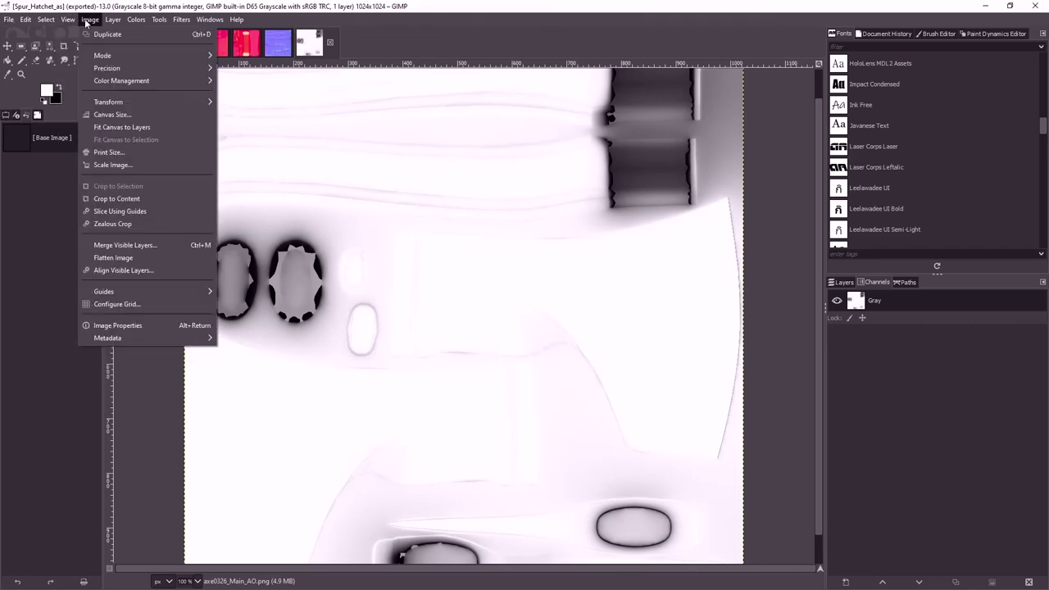
mouse_move(112, 57)
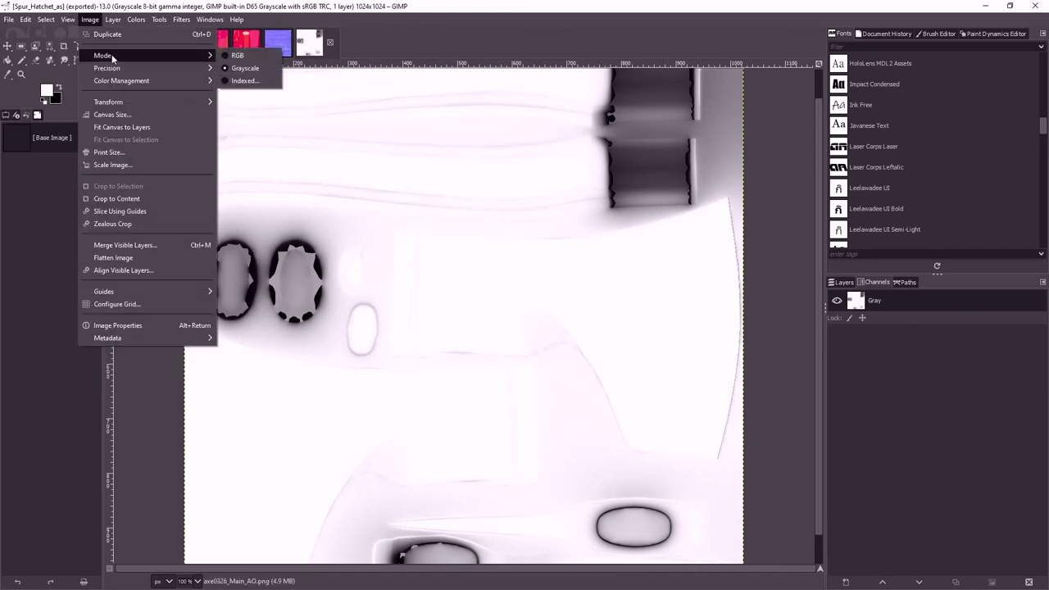
left_click(233, 56)
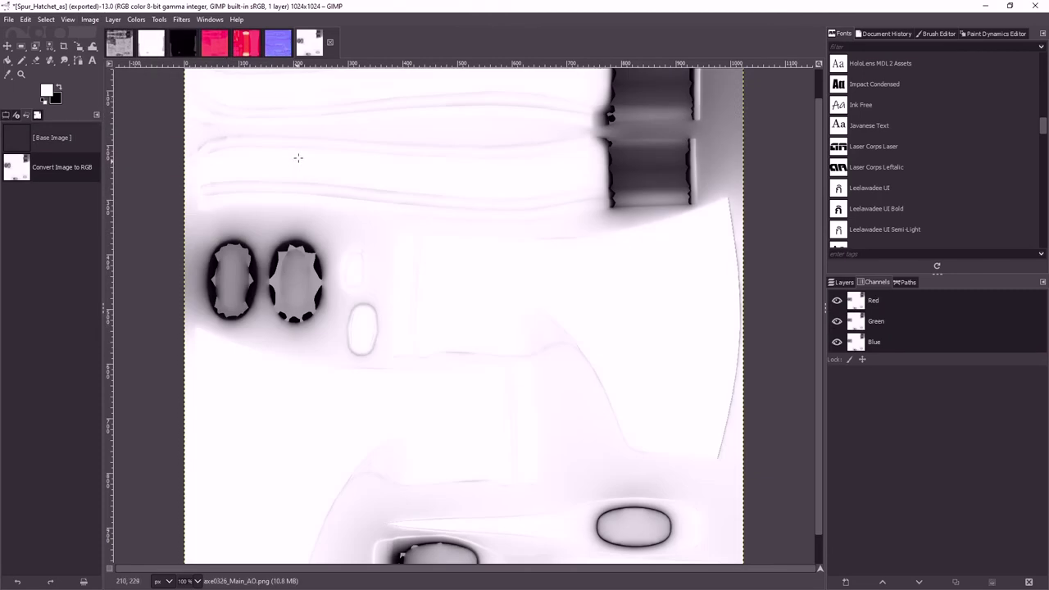
- Re-export the image over the existing Spur_Hatchet_as.tga
left_click(10, 19)
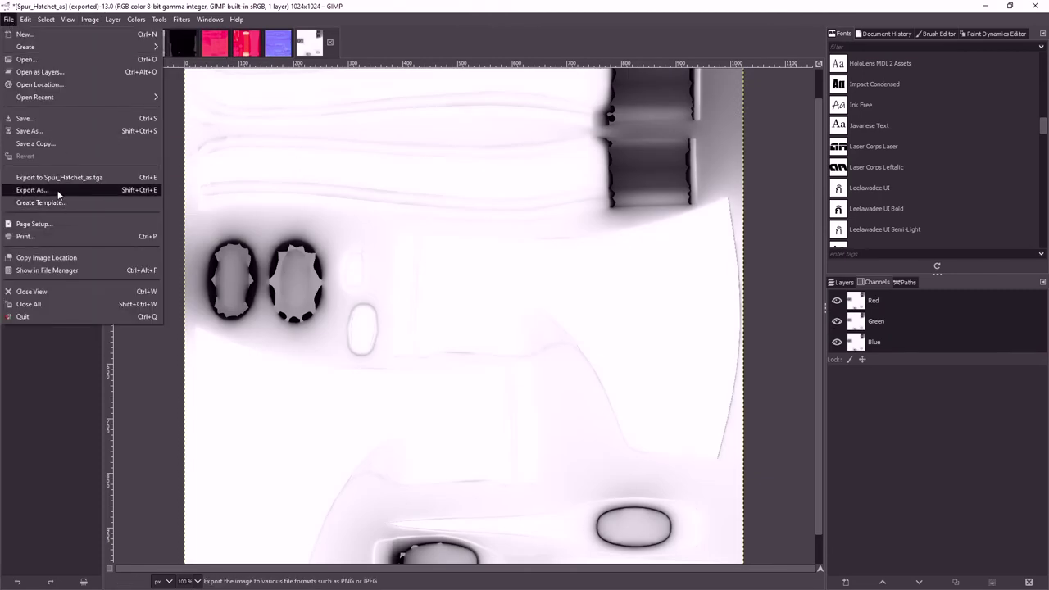
left_click(33, 190)
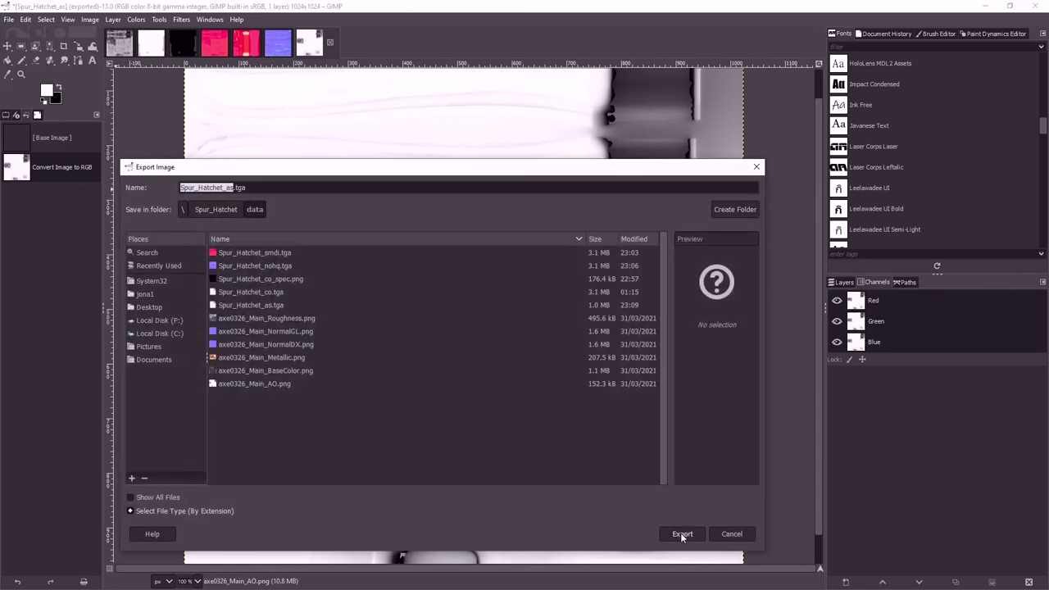
left_click(680, 534)
left_click(473, 406)
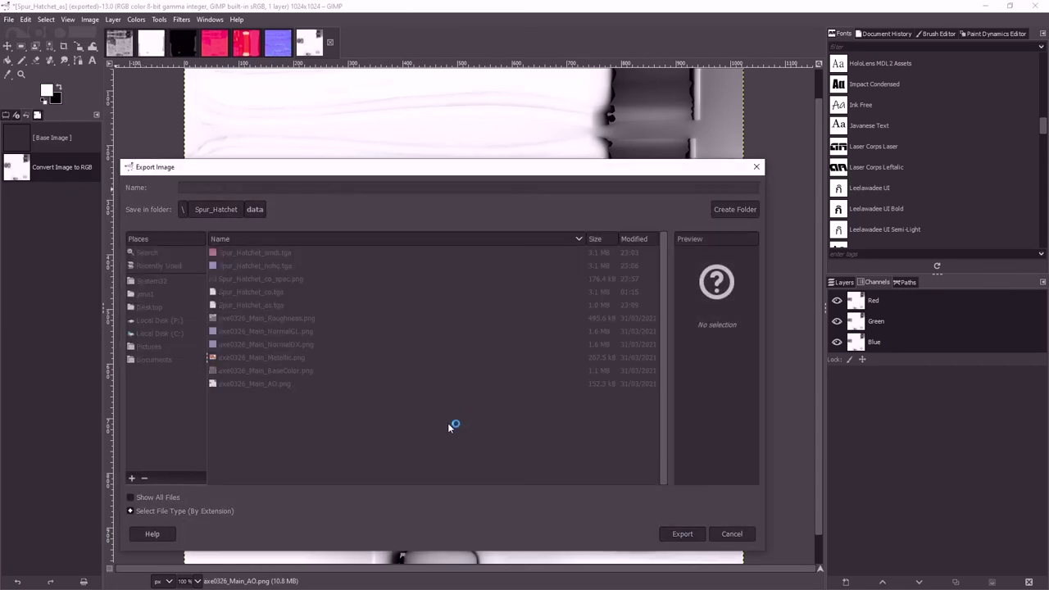
left_click(526, 334)
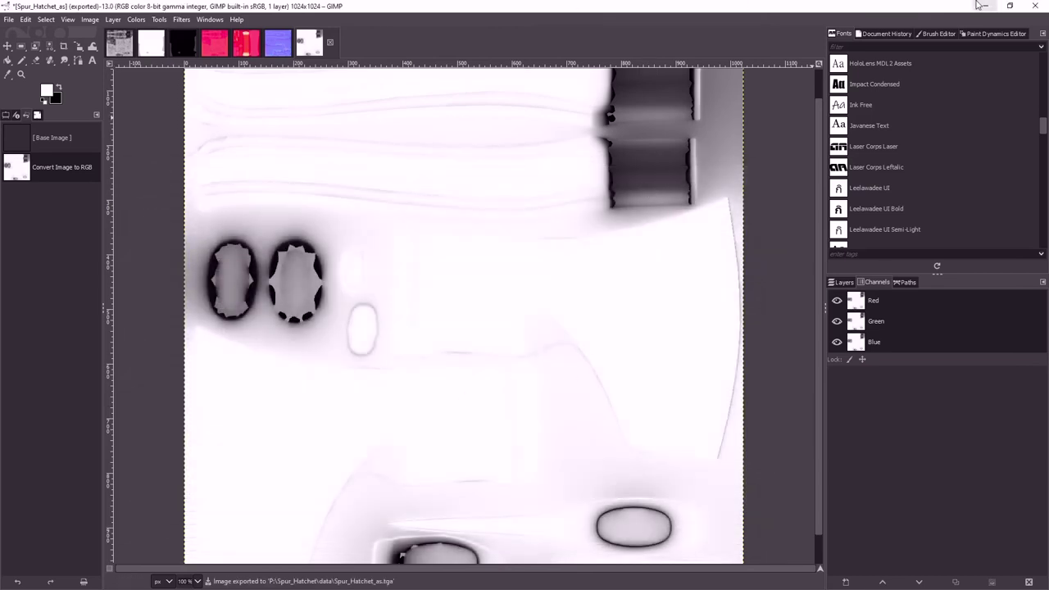
- Minimise GIMP and load Spur_Hatchet_as.tga into TexView 2 from the data folder
left_click(985, 6)
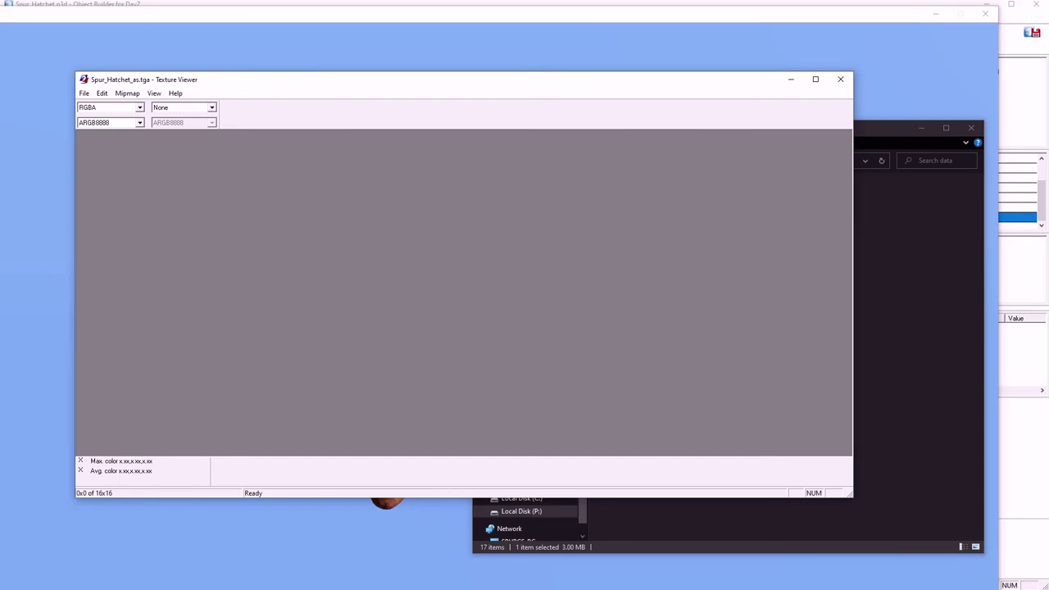
left_click(872, 477)
left_click(642, 262)
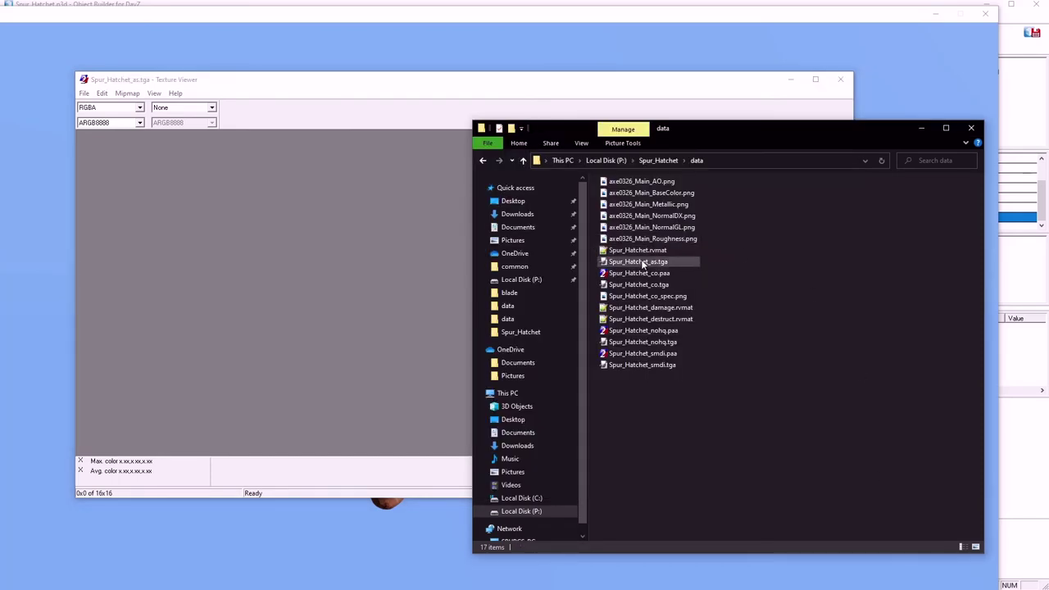
left_click_drag(644, 265, 311, 262)
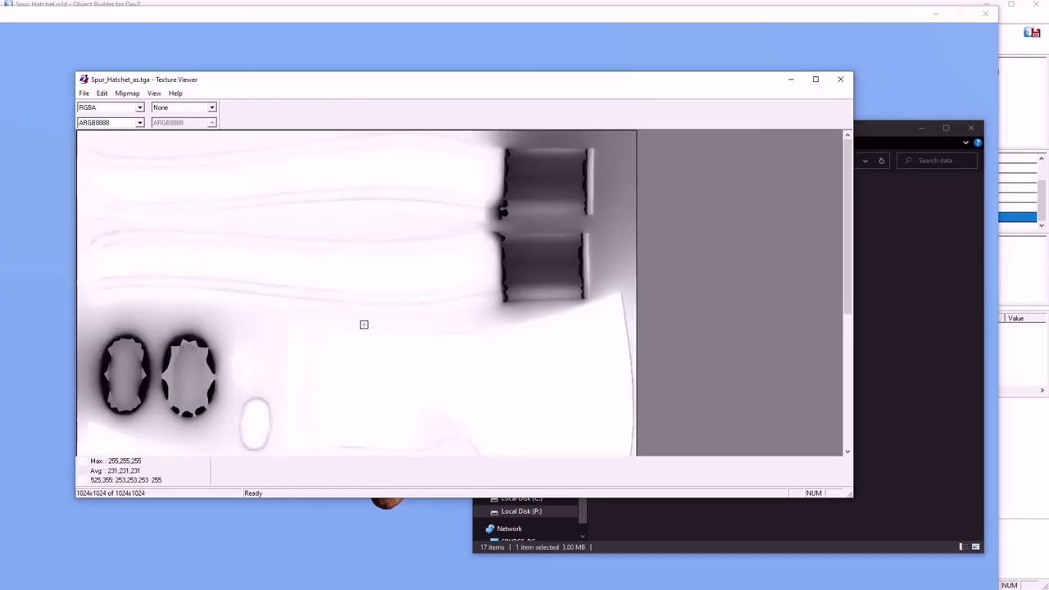
scroll(366, 325, "up", 1)
scroll(222, 228, "down", 2)
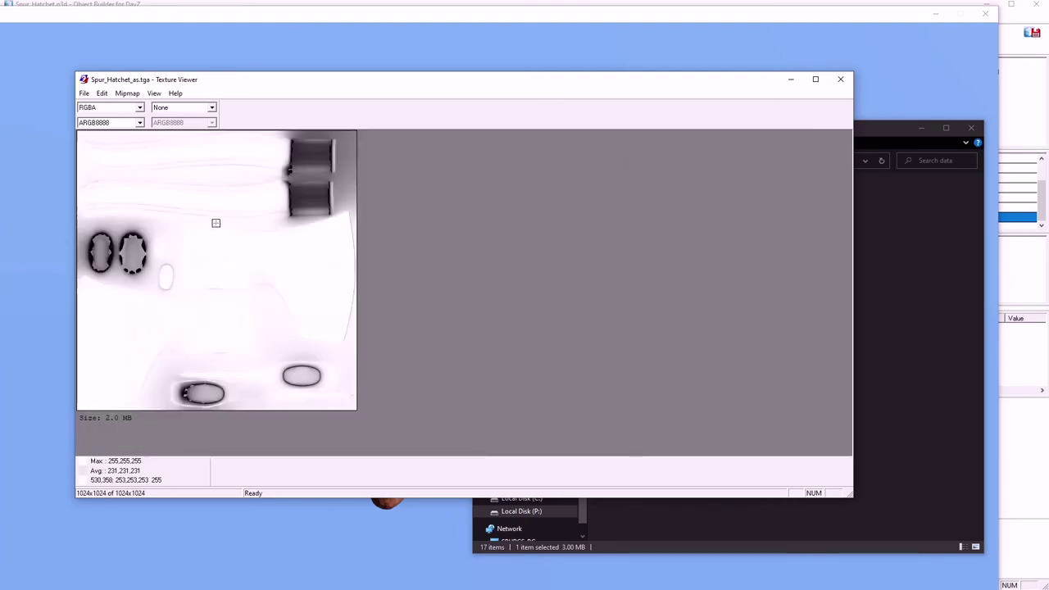
- Save the texture as Spur_Hatchet_as.paa in the data folder
left_click(85, 94)
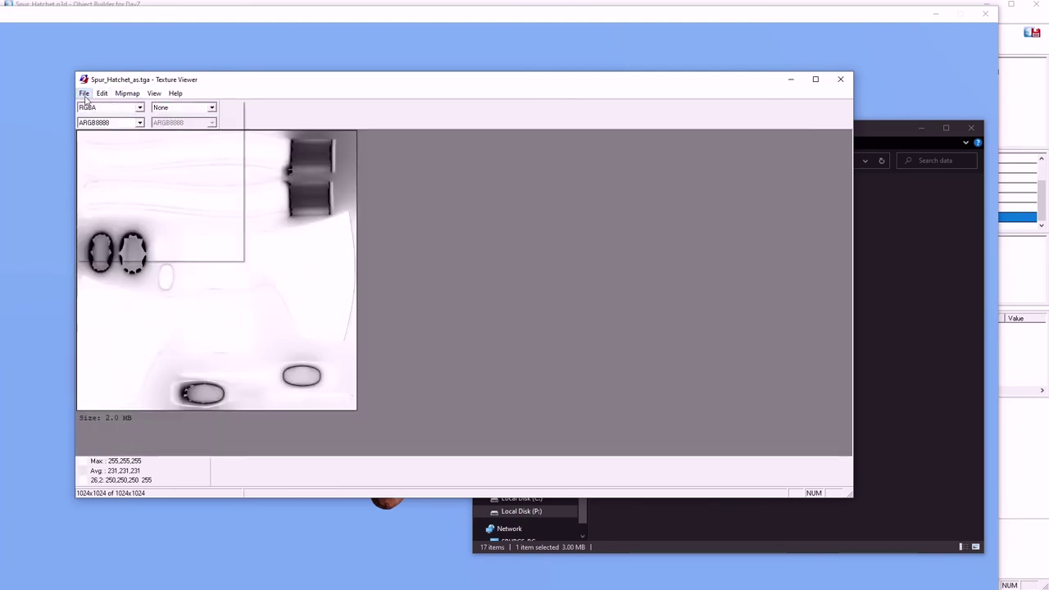
left_click(99, 142)
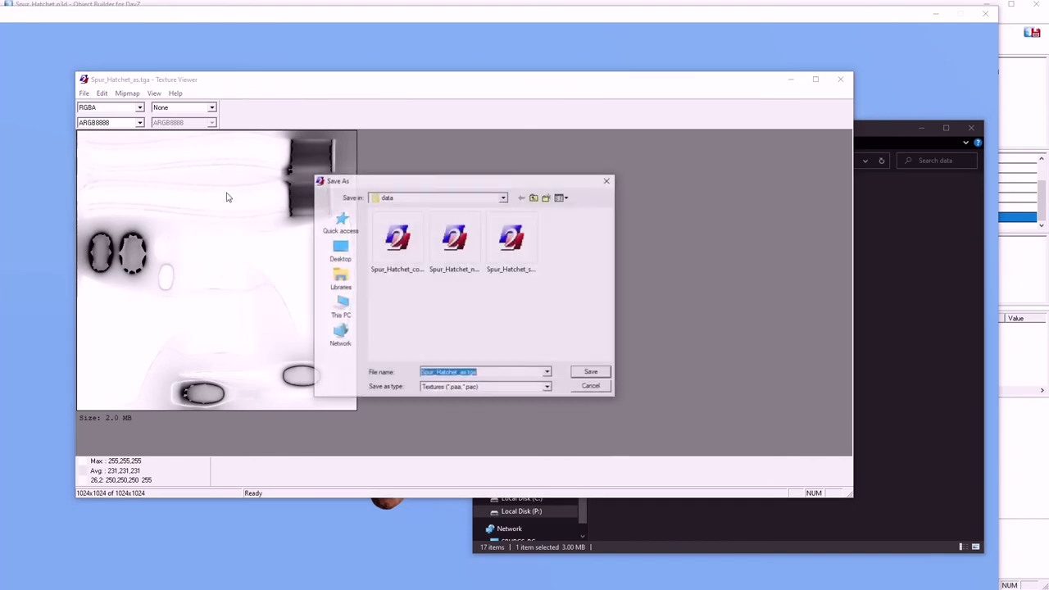
left_click(474, 374)
key("BackSpace")
key("BackSpace")
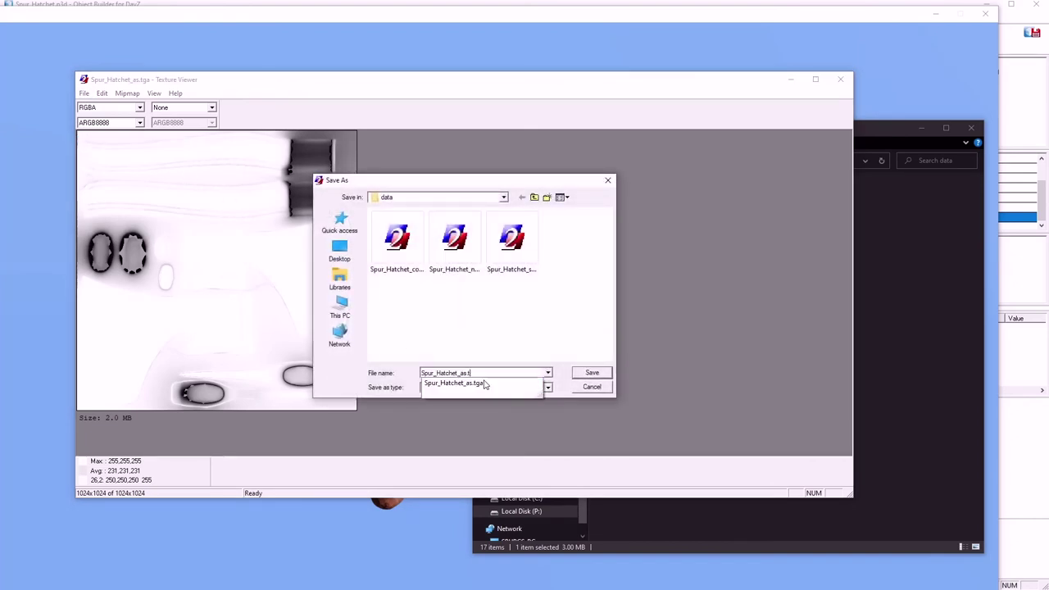
type("p")
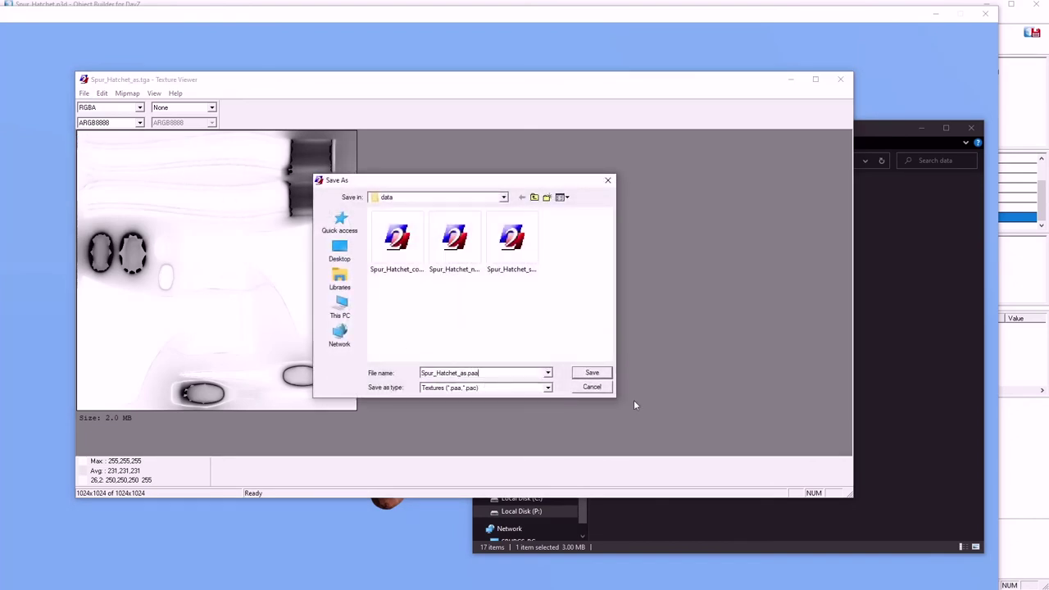
type("aa")
left_click(589, 374)
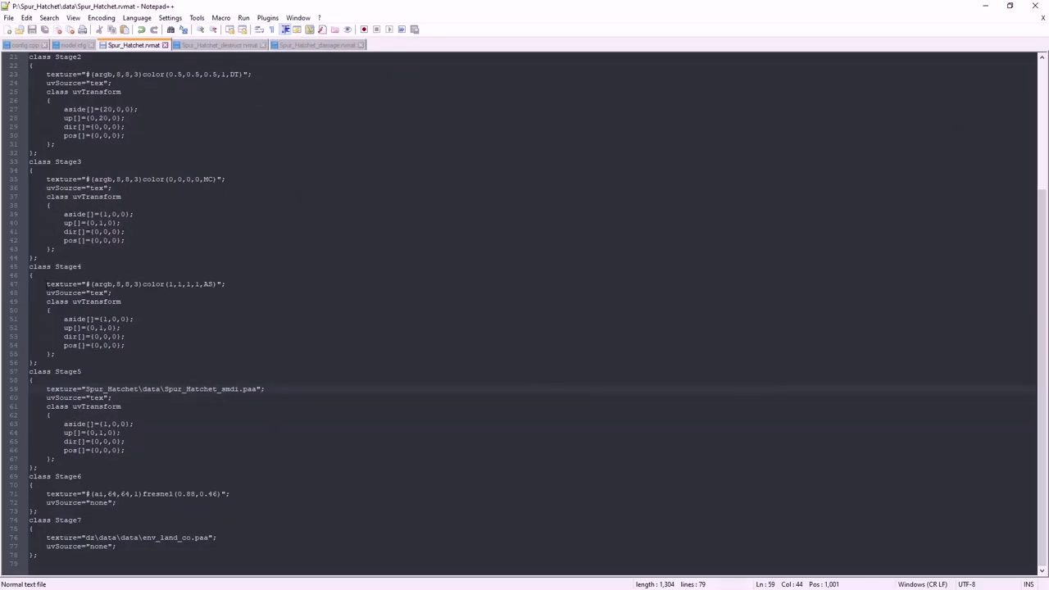
- Comment out Stage4's old AS colour texture line and paste a copy below it
left_click_drag(46, 284, 226, 283)
key("ctrl+c")
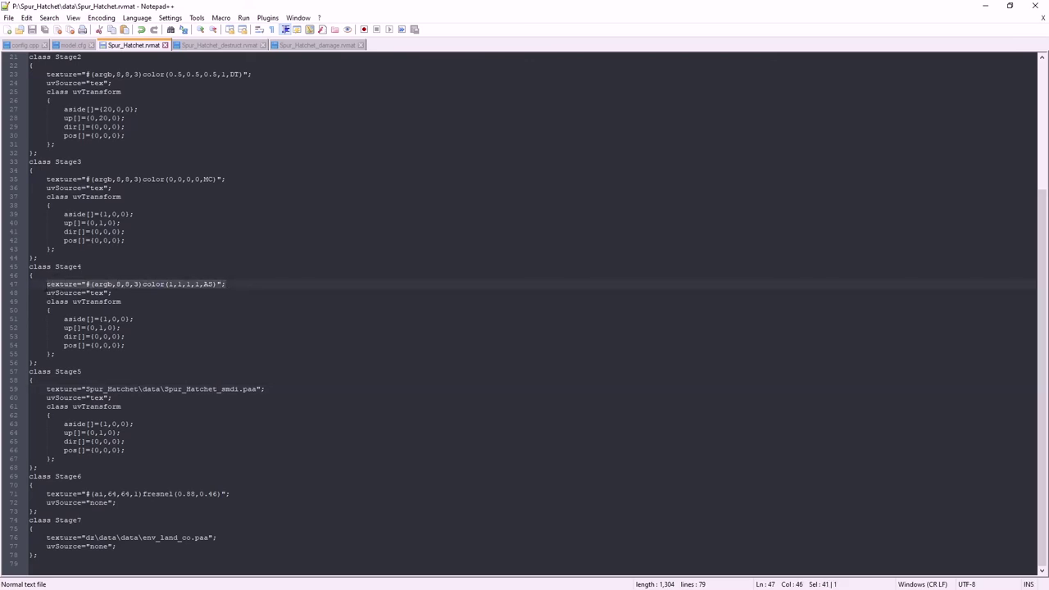
left_click(46, 284)
type("//")
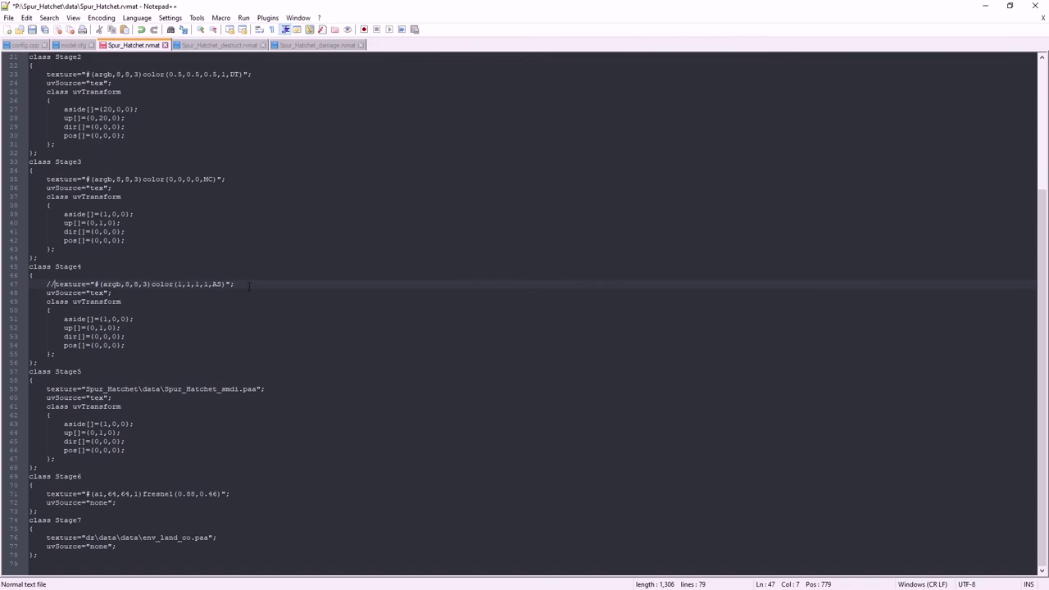
left_click(247, 284)
key("Return")
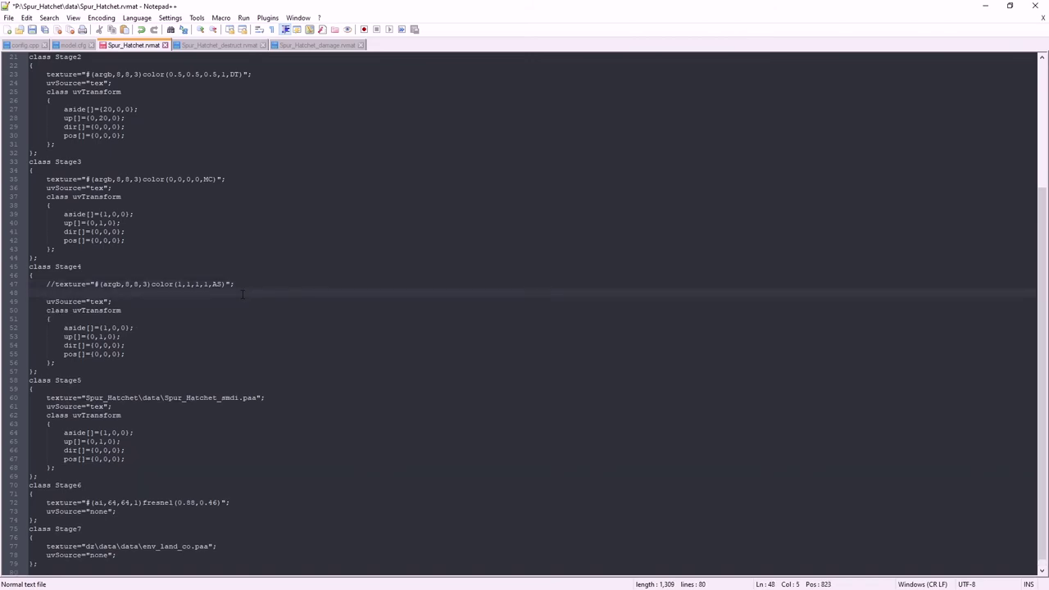
key("ctrl+v")
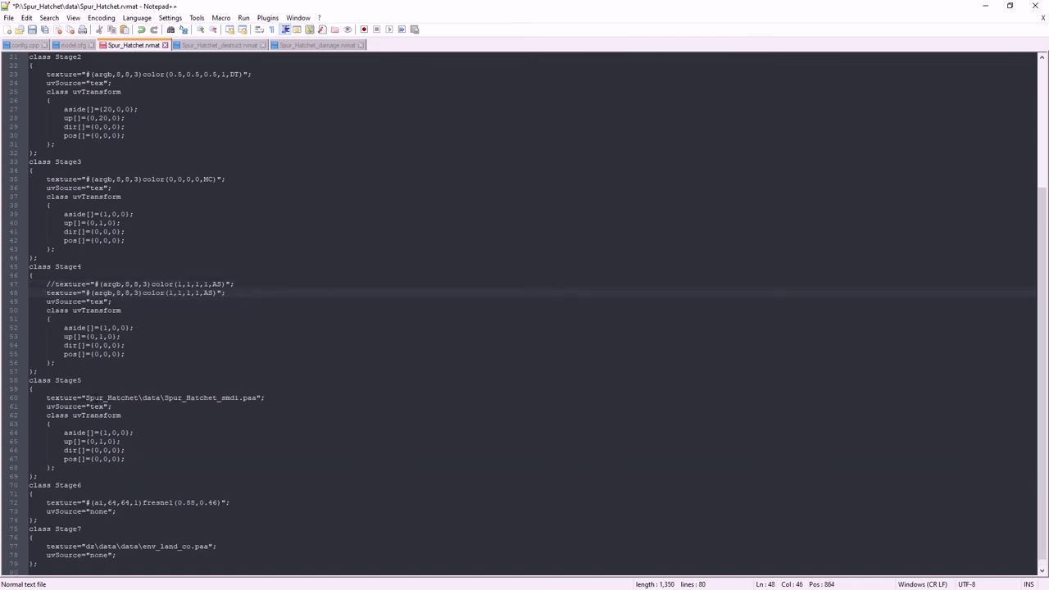
- Point the new line to Spur_Hatchet\data\Spur_Hatchet_as.paa and save the rvmat
left_click_drag(87, 398, 259, 398)
key("ctrl+c")
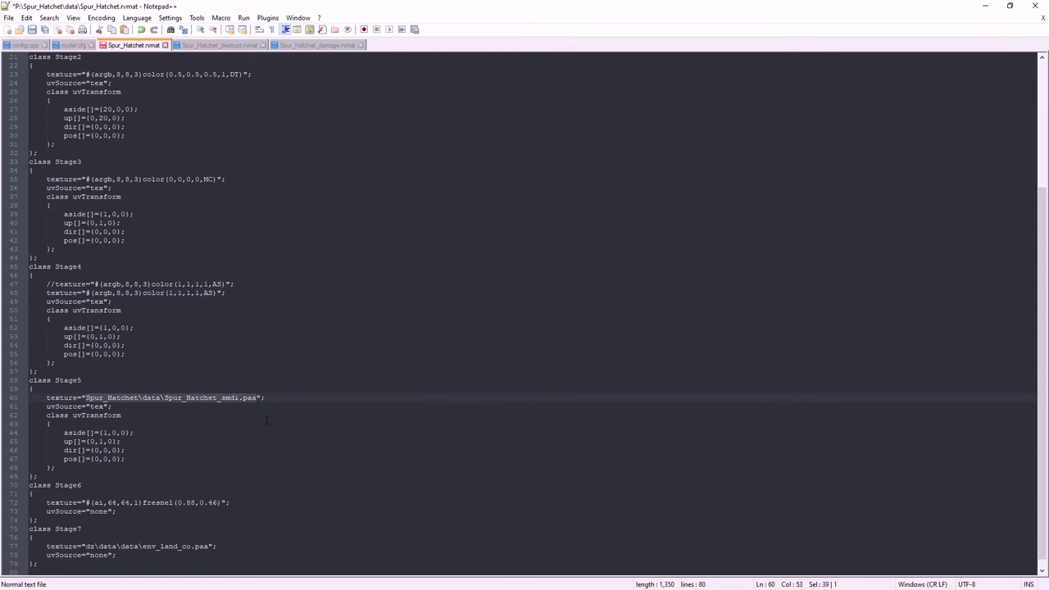
left_click_drag(218, 293, 96, 293)
key("ctrl+v")
left_click_drag(222, 293, 239, 302)
type("as")
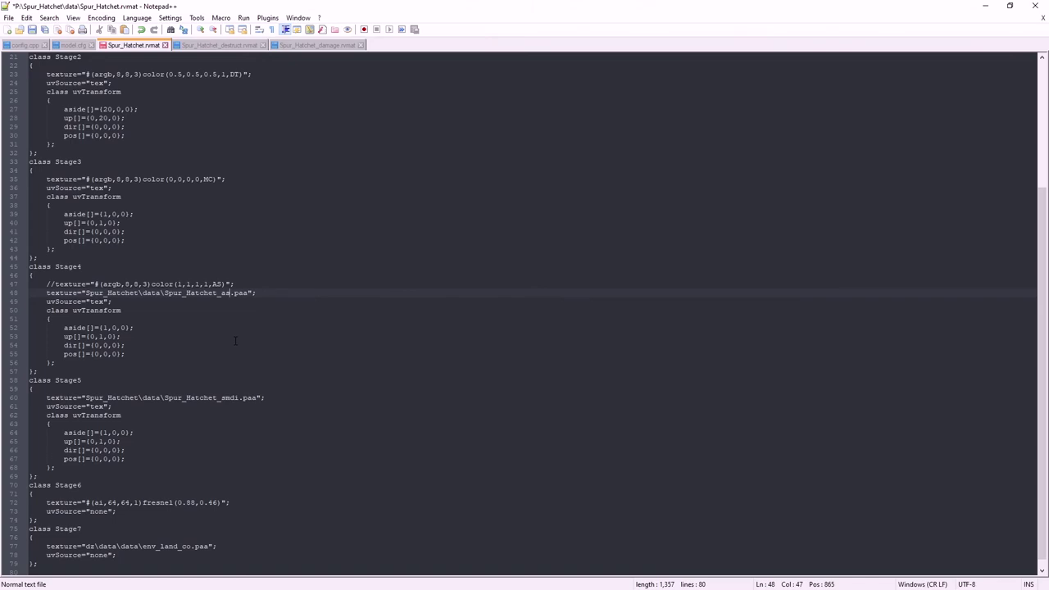
left_click(31, 32)
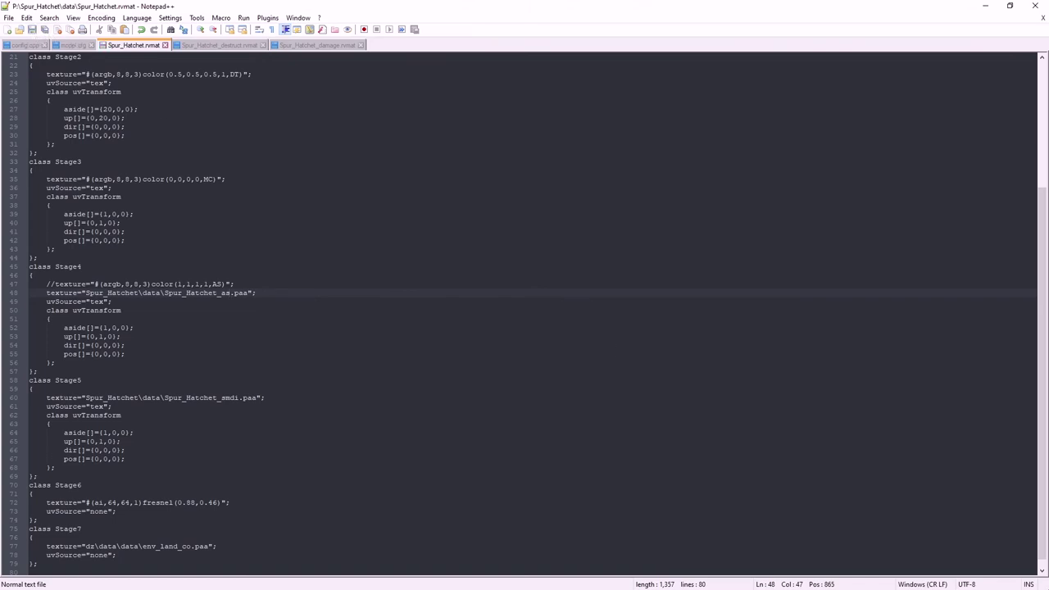
- Switch to Object Builder and start the Buldozer preview of the hatchet
key("alt+Tab")
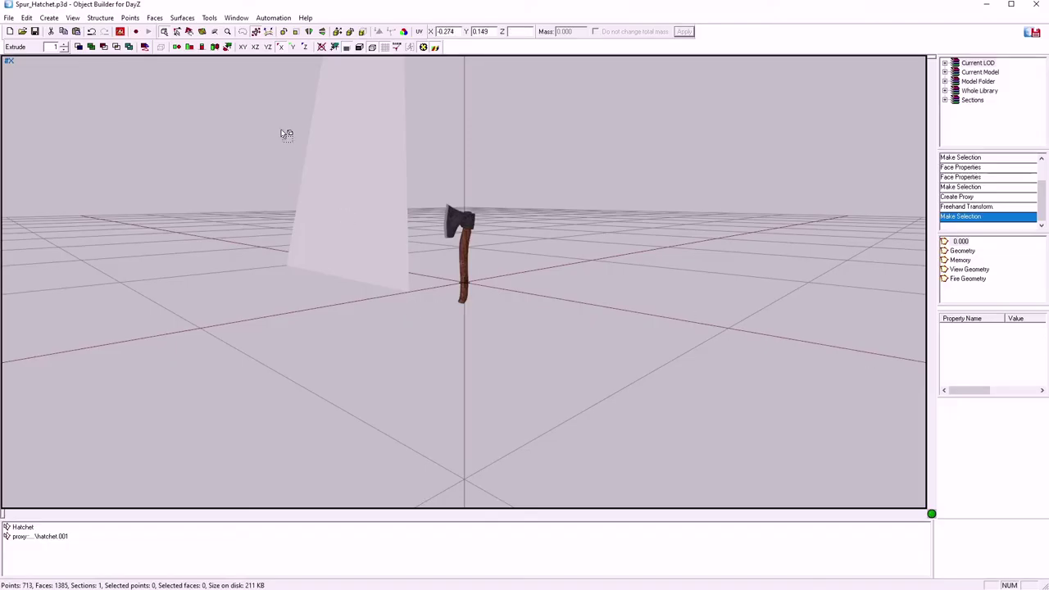
left_click(121, 33)
left_click(131, 41)
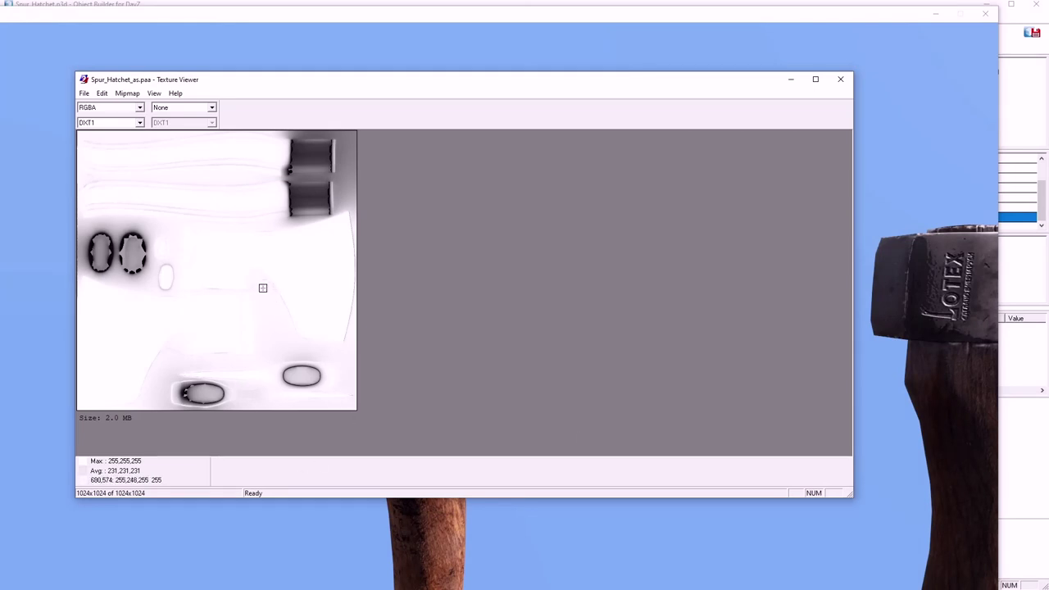
- Zoom around Spur_Hatchet_as.paa, close it, and inspect the textured hatchet in Buldozer
scroll(169, 211, "down", 1)
scroll(260, 293, "up", 1)
scroll(305, 306, "up", 1)
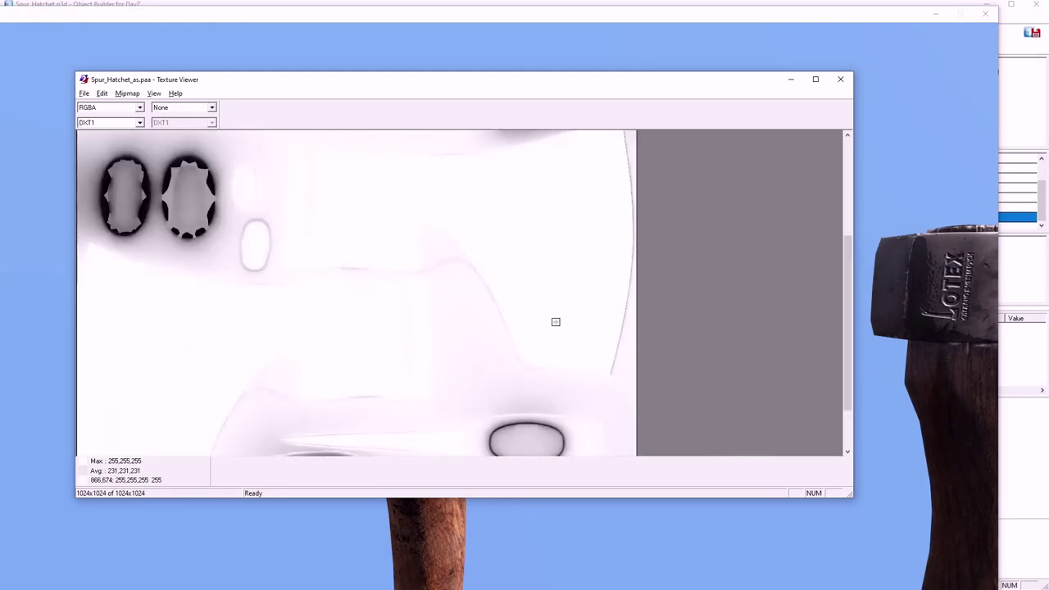
scroll(311, 333, "down", 1)
scroll(539, 330, "up", 1)
key("alt")
scroll(467, 244, "down", 1)
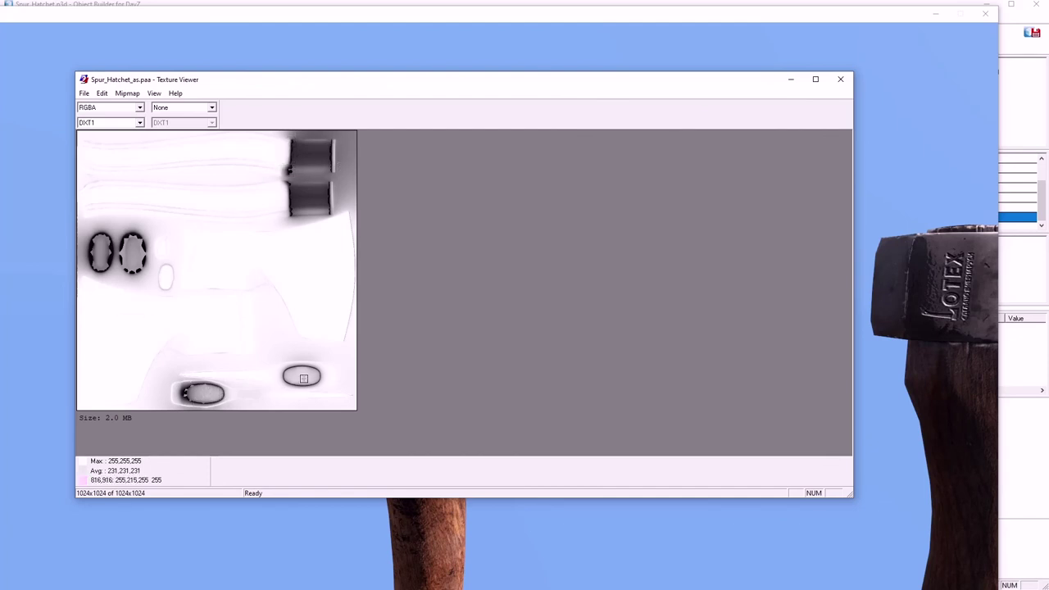
left_click(513, 529)
scroll(513, 530, "up", 2)
scroll(492, 328, "down", 3)
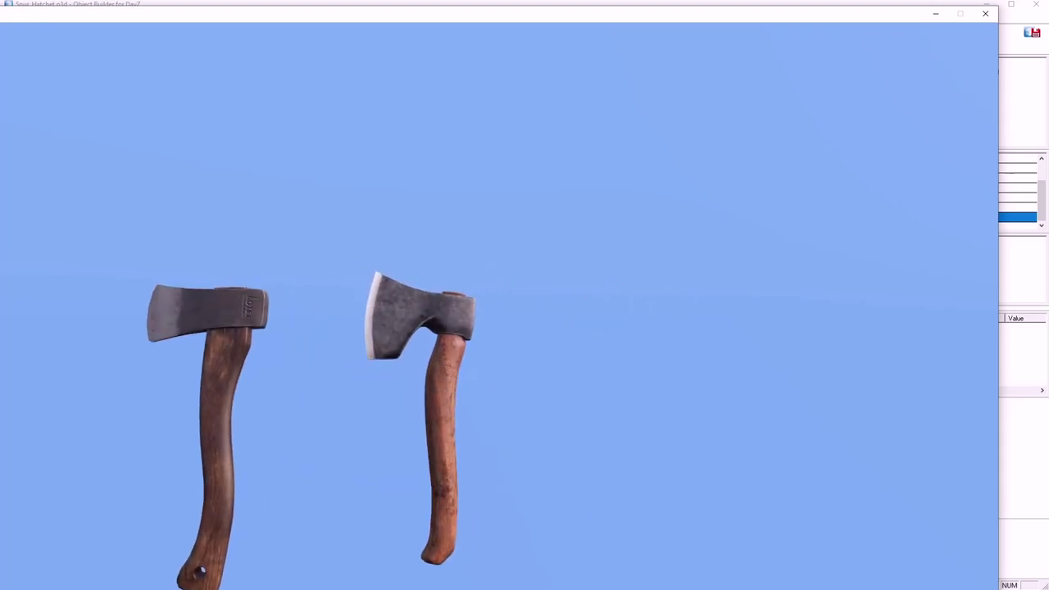
- Minimize Buldozer and open the Spur_Hatchet_destruct.rvmat tab in Notepad++
left_click(937, 16)
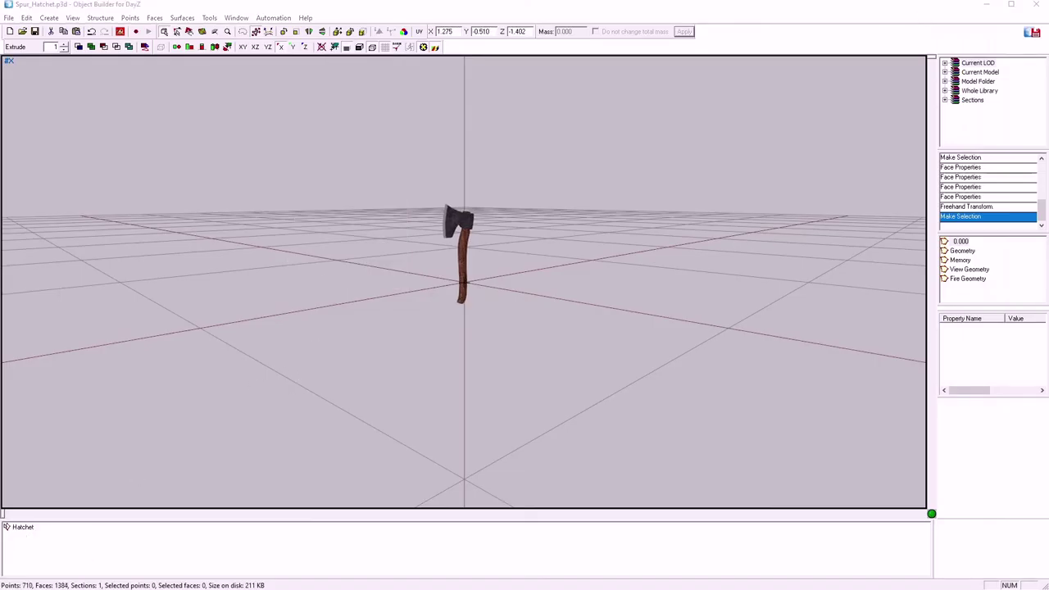
key("alt+Tab")
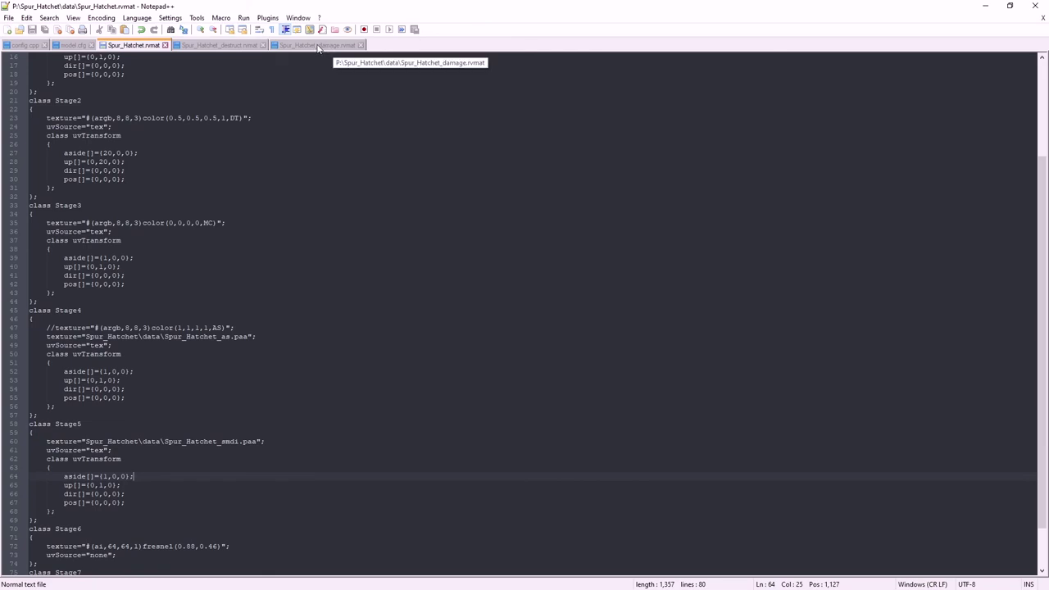
scroll(197, 230, "up", 5)
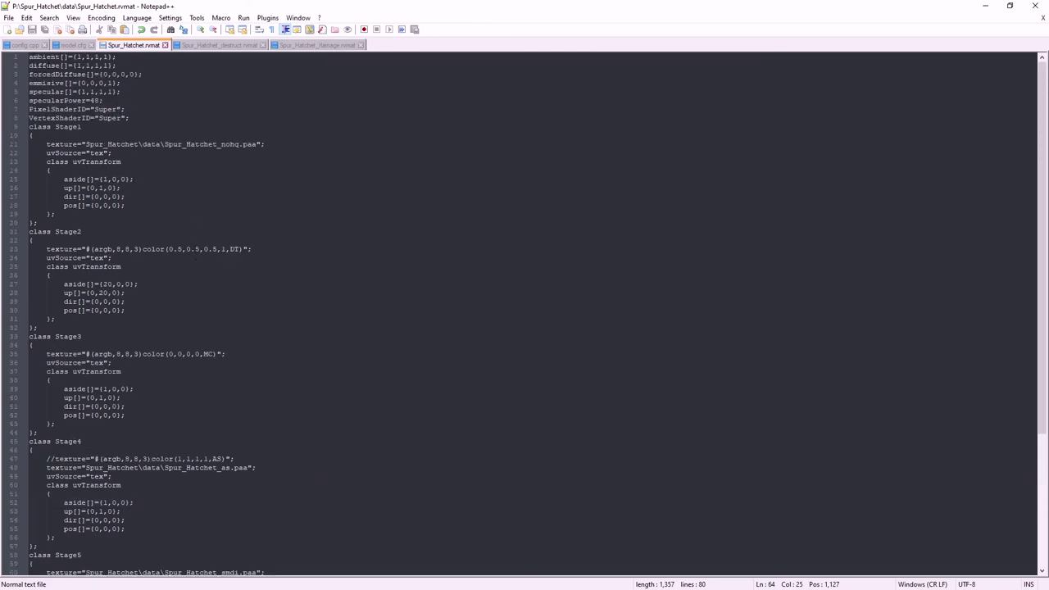
left_click(220, 45)
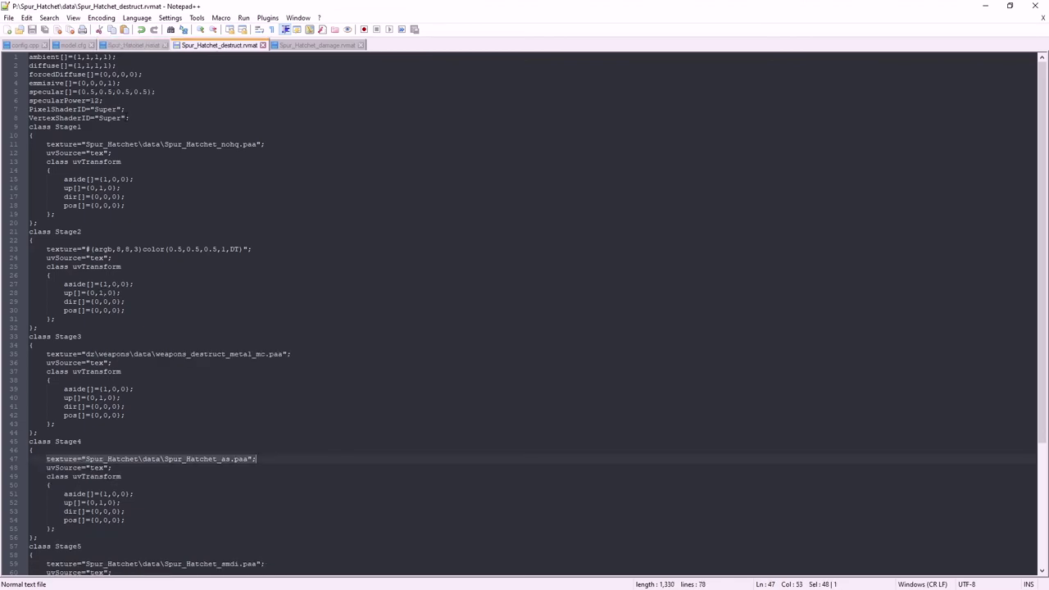
- Review the destruct rvmat's nohq and smdi paths, specular values and weapons_destruct_metal_mc.paa reference
left_click_drag(82, 144, 265, 144)
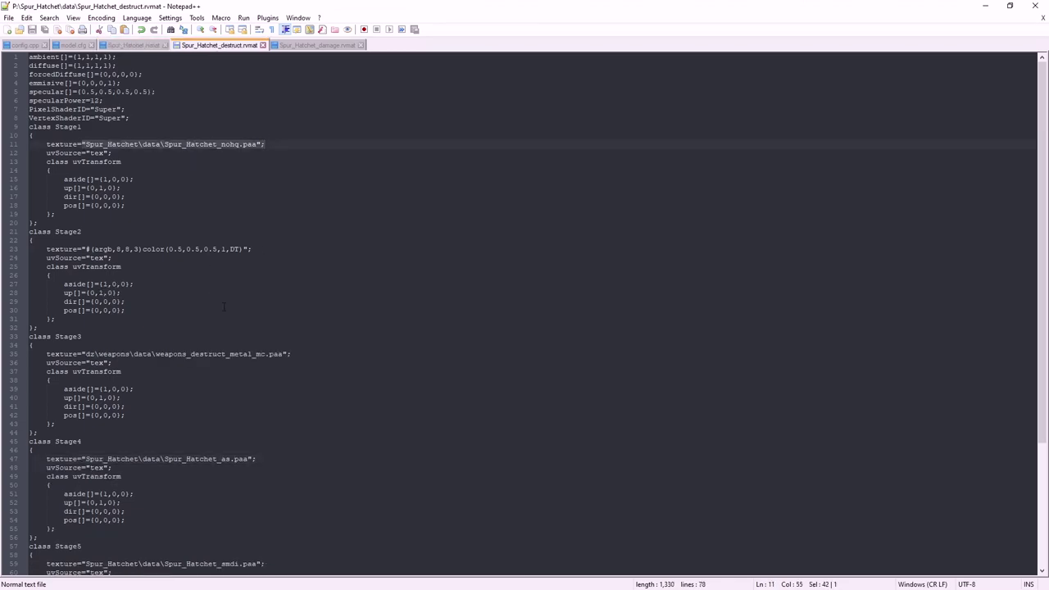
scroll(180, 369, "down", 5)
left_click_drag(85, 432, 265, 433)
scroll(262, 439, "up", 5)
scroll(263, 235, "down", 6)
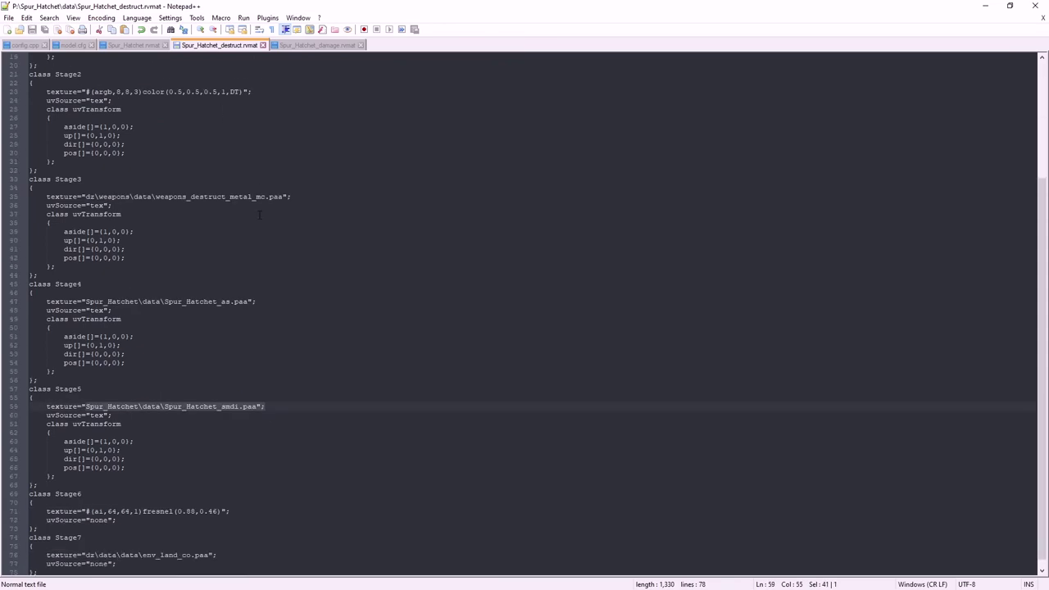
scroll(255, 336, "up", 6)
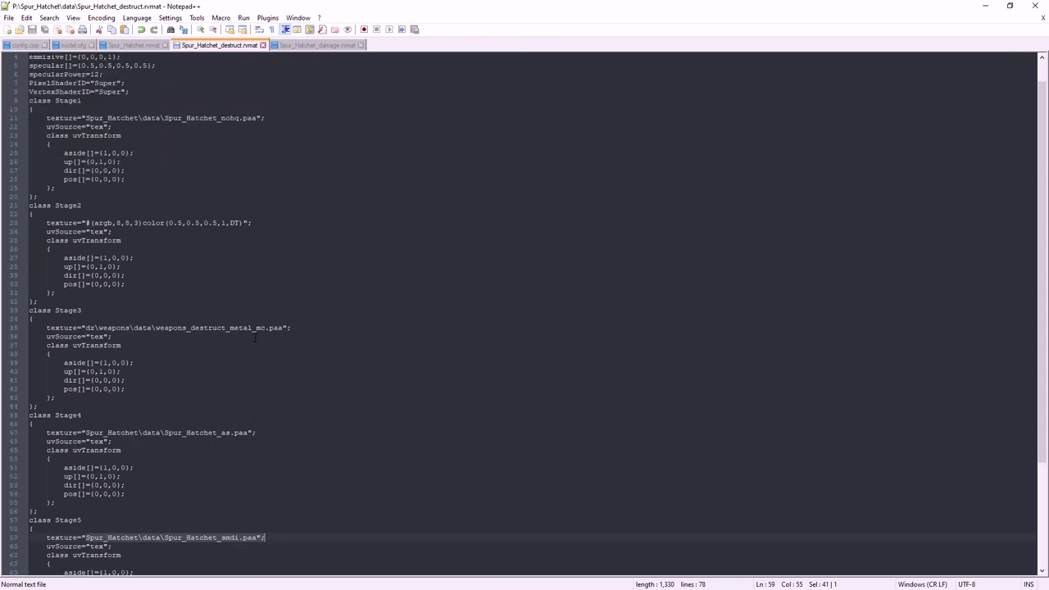
left_click_drag(73, 91, 145, 104)
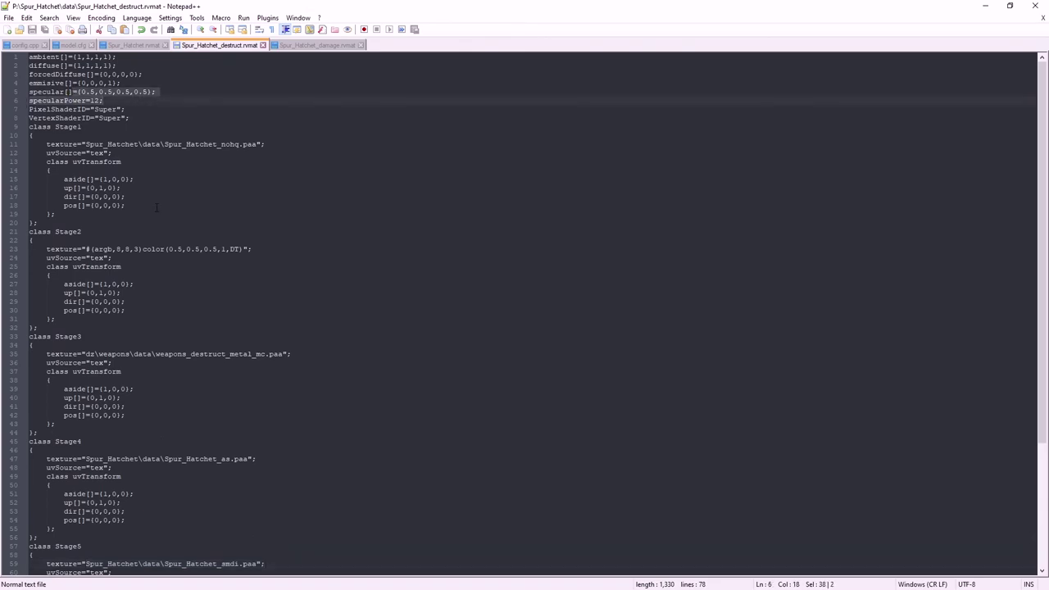
scroll(214, 353, "down", 2)
left_click_drag(154, 301, 300, 303)
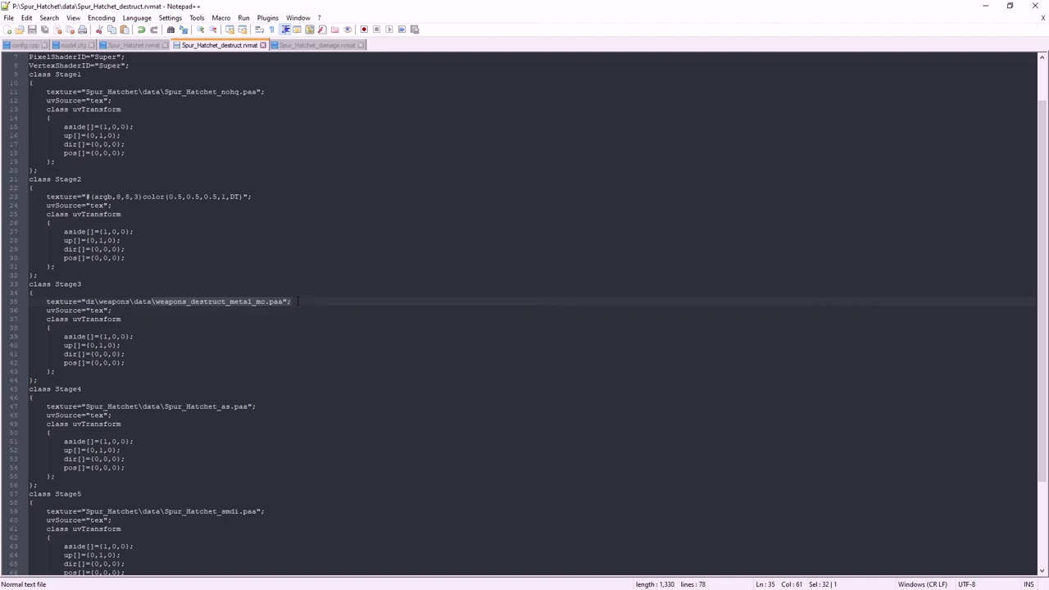
left_click(256, 302)
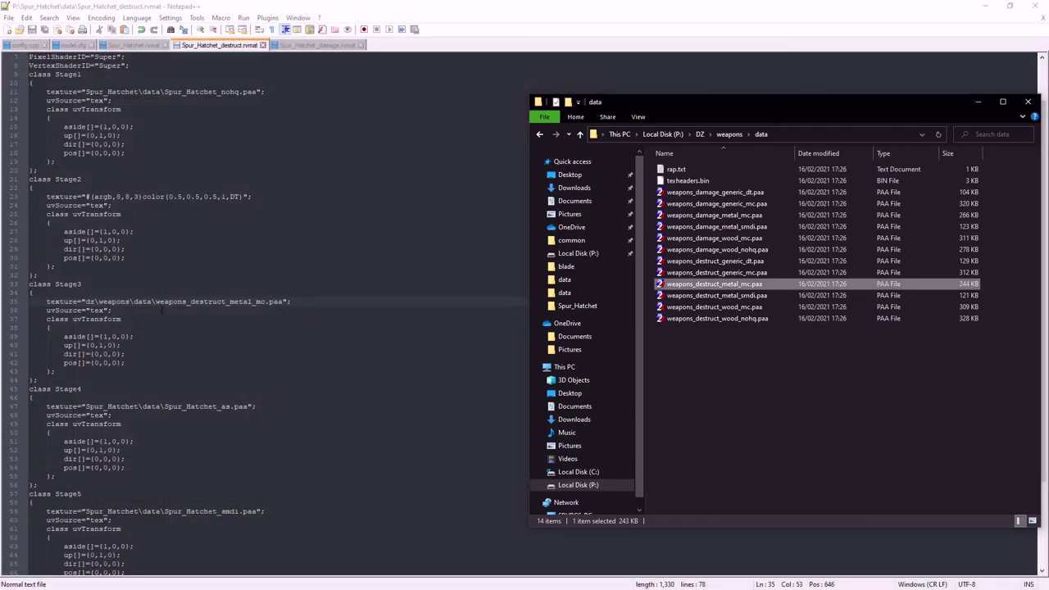
double_click(697, 288)
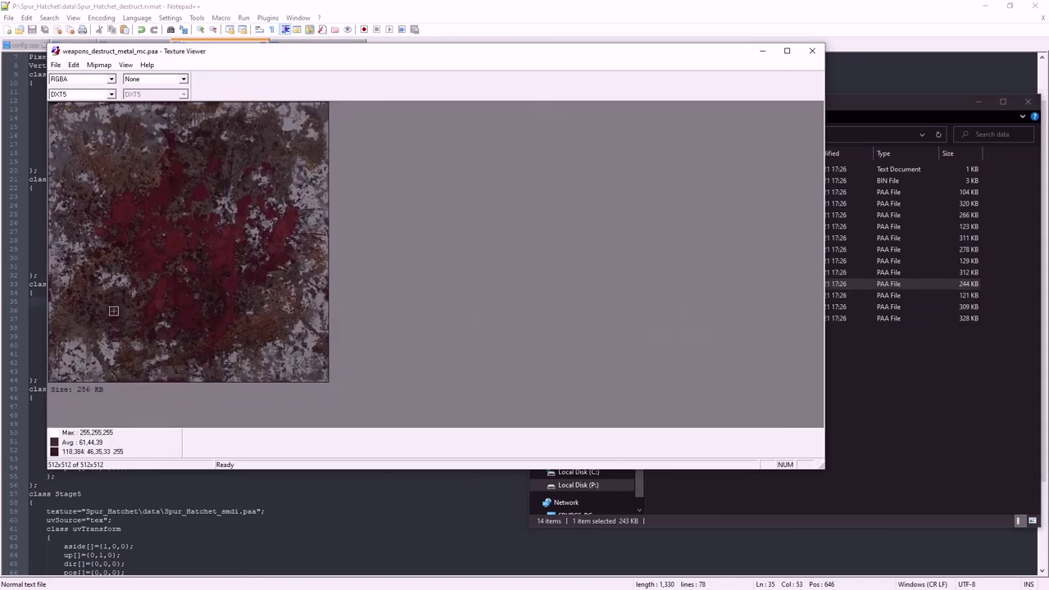
scroll(339, 288, "up", 1)
scroll(340, 288, "down", 2)
left_click(111, 78)
left_click(111, 96)
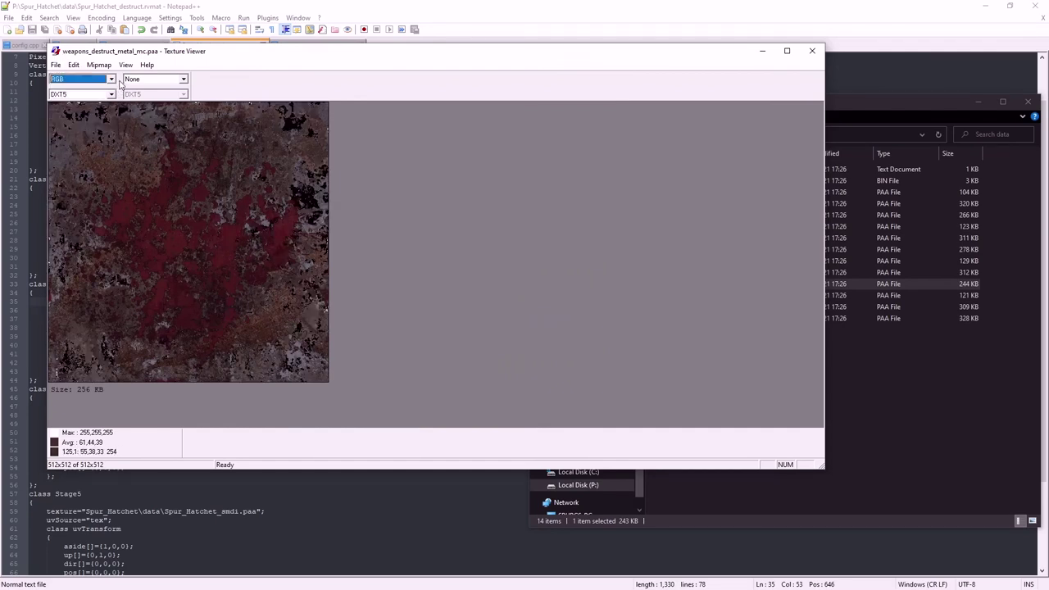
left_click(112, 78)
left_click(96, 104)
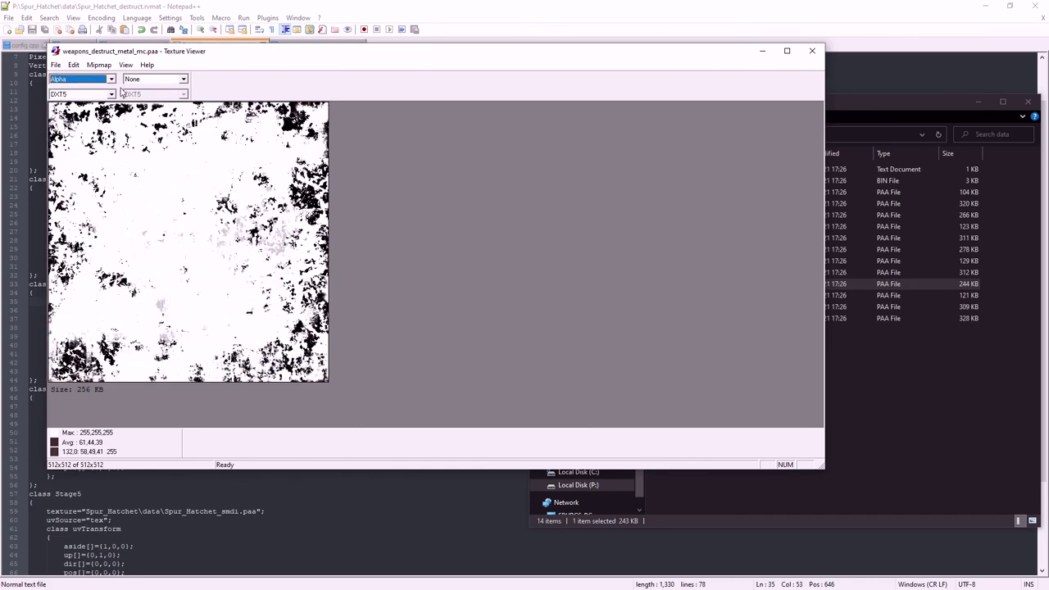
left_click(111, 79)
left_click(103, 111)
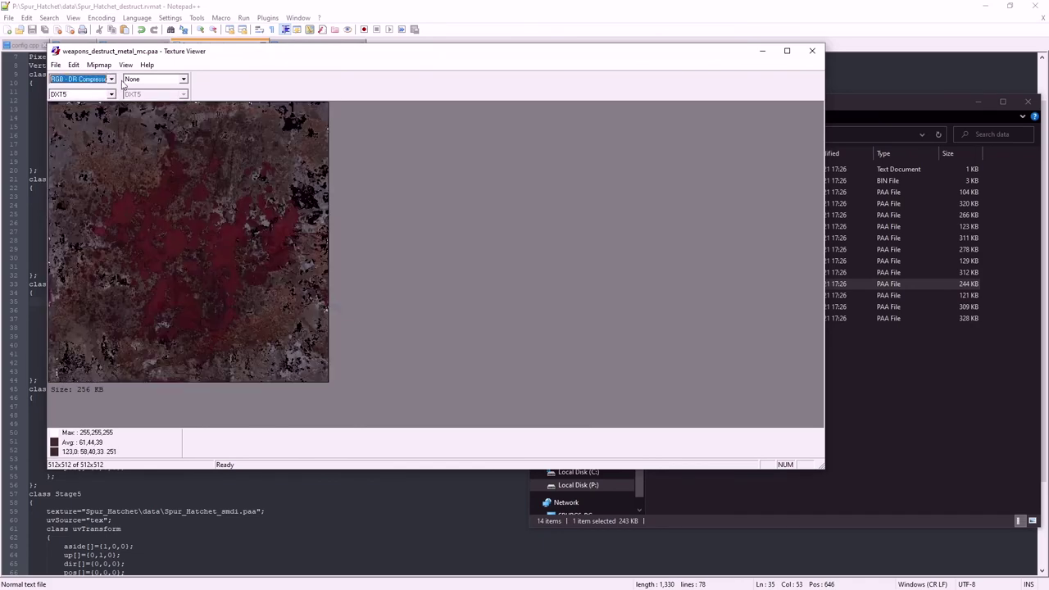
left_click(112, 79)
left_click(81, 89)
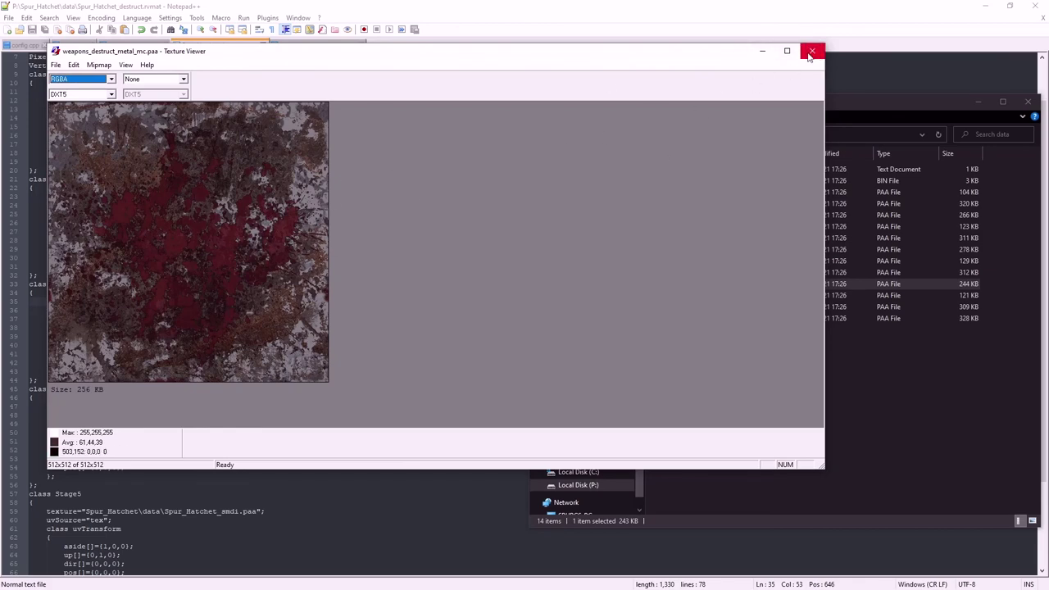
left_click(812, 52)
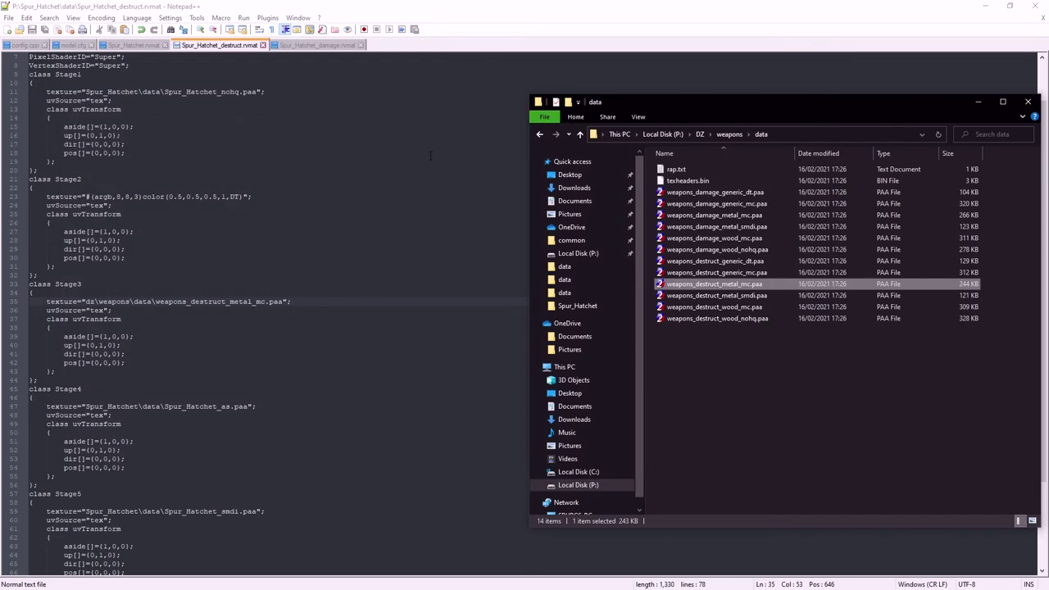
- Bring Notepad++ forward and open Spur_Hatchet_damage.rvmat to check its Stage4 as texture
scroll(148, 175, "up", 2)
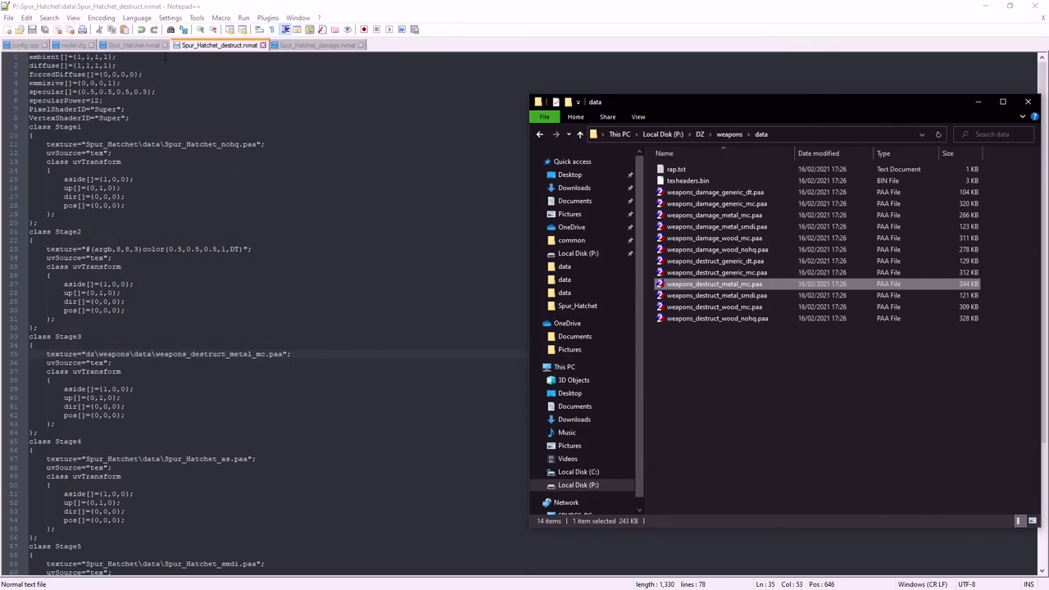
left_click(138, 45)
left_click(205, 45)
left_click(308, 45)
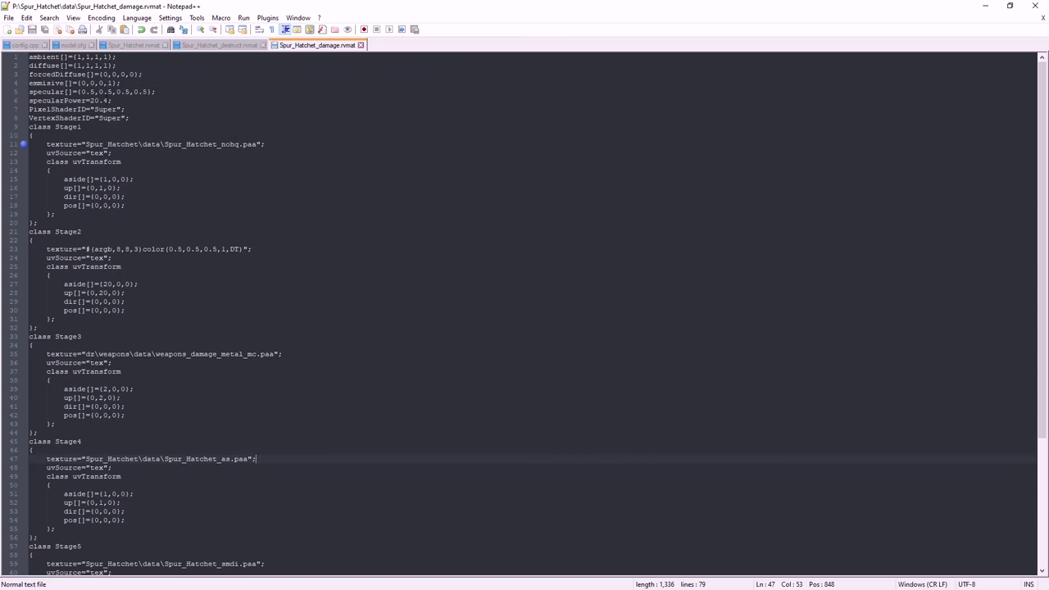
- Minimize the rvmat editor and return the hatchet model in Object Builder to the front
left_click(985, 5)
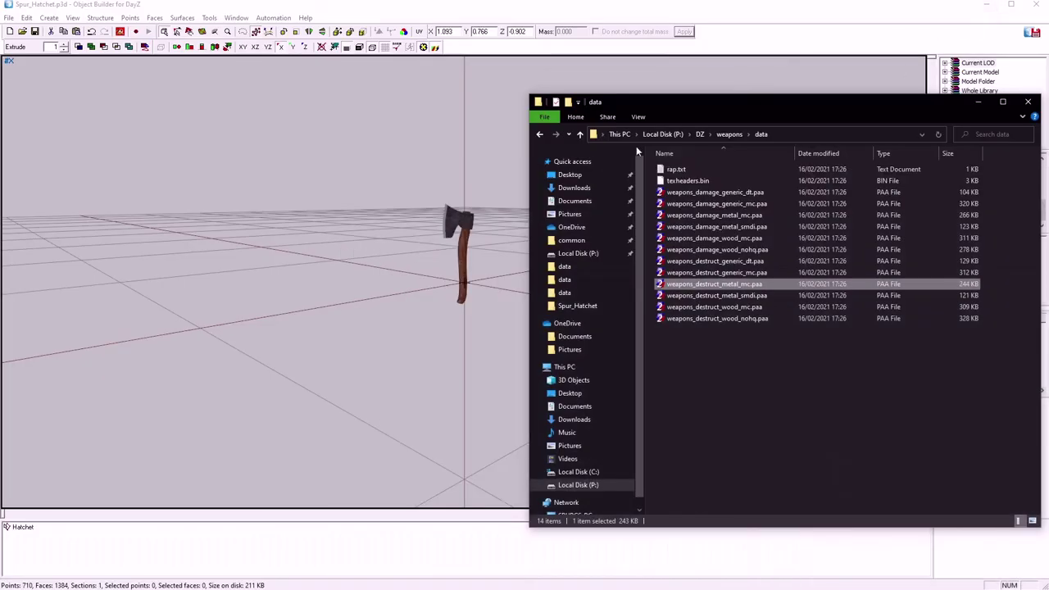
left_click(753, 30)
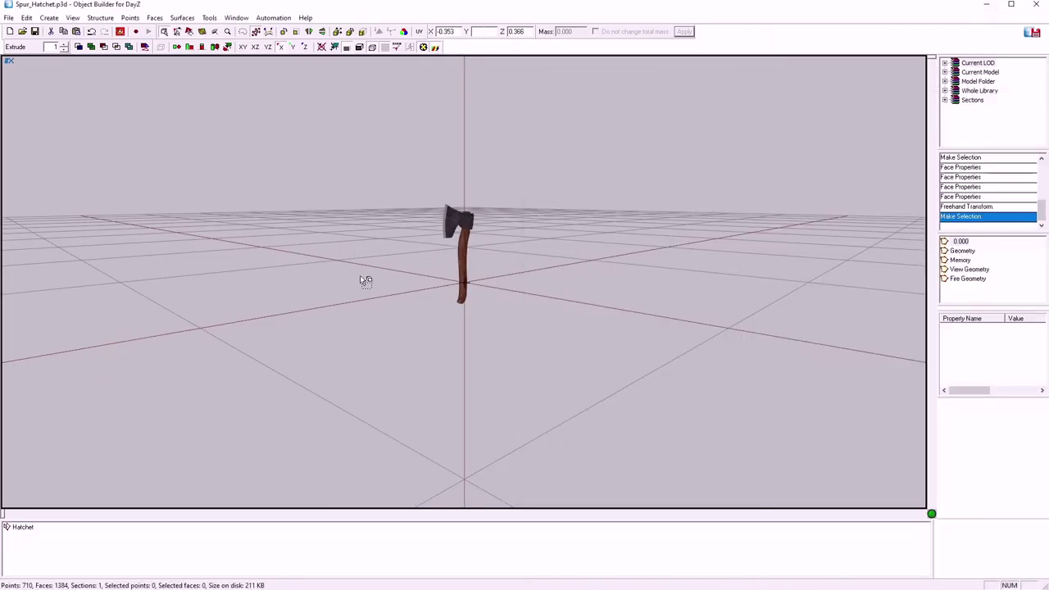